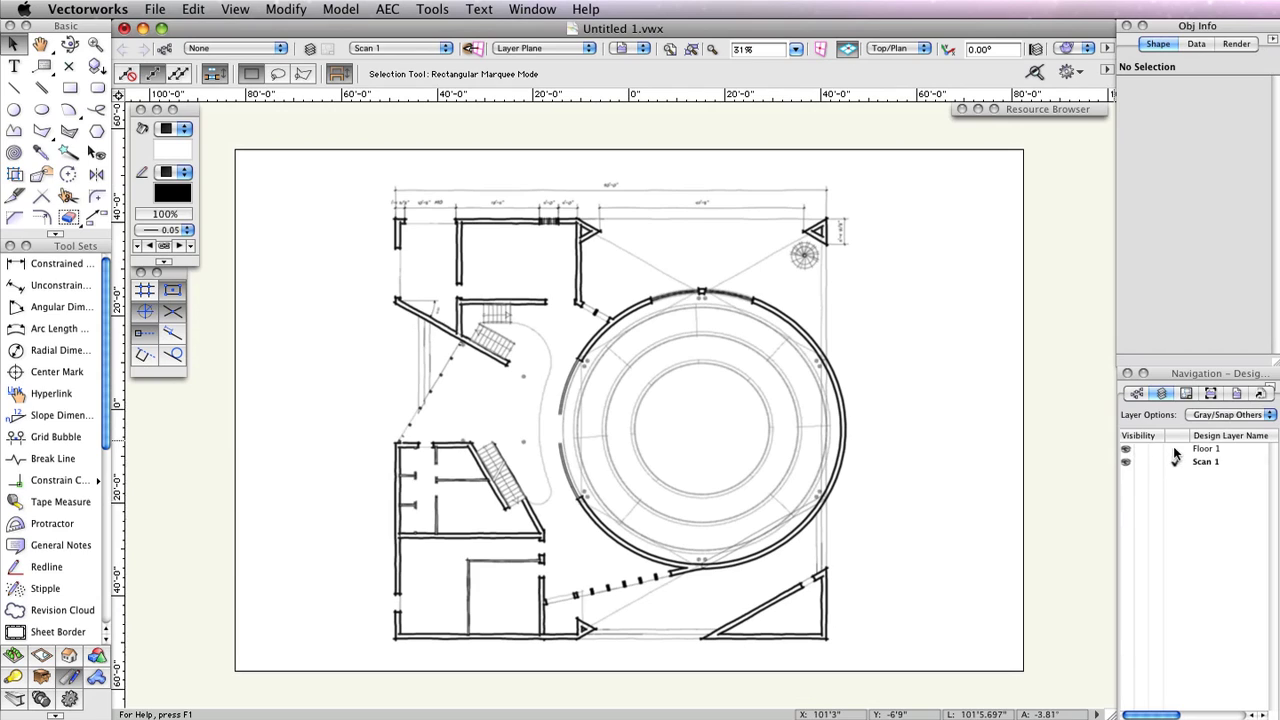
- Make Floor 1 the active design layer and set the layer options to Show/Snap Others
{"action": "left_click", "coordinate": [1174, 450]}
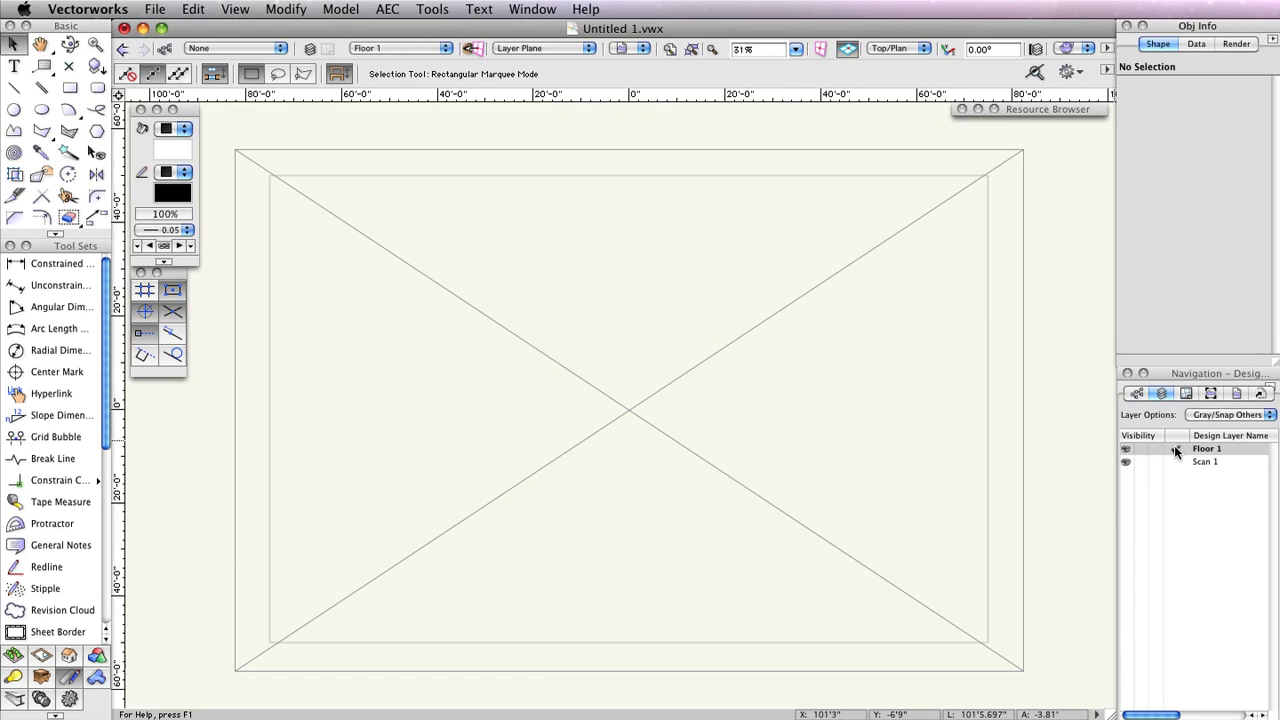
{"action": "left_click", "coordinate": [1232, 415]}
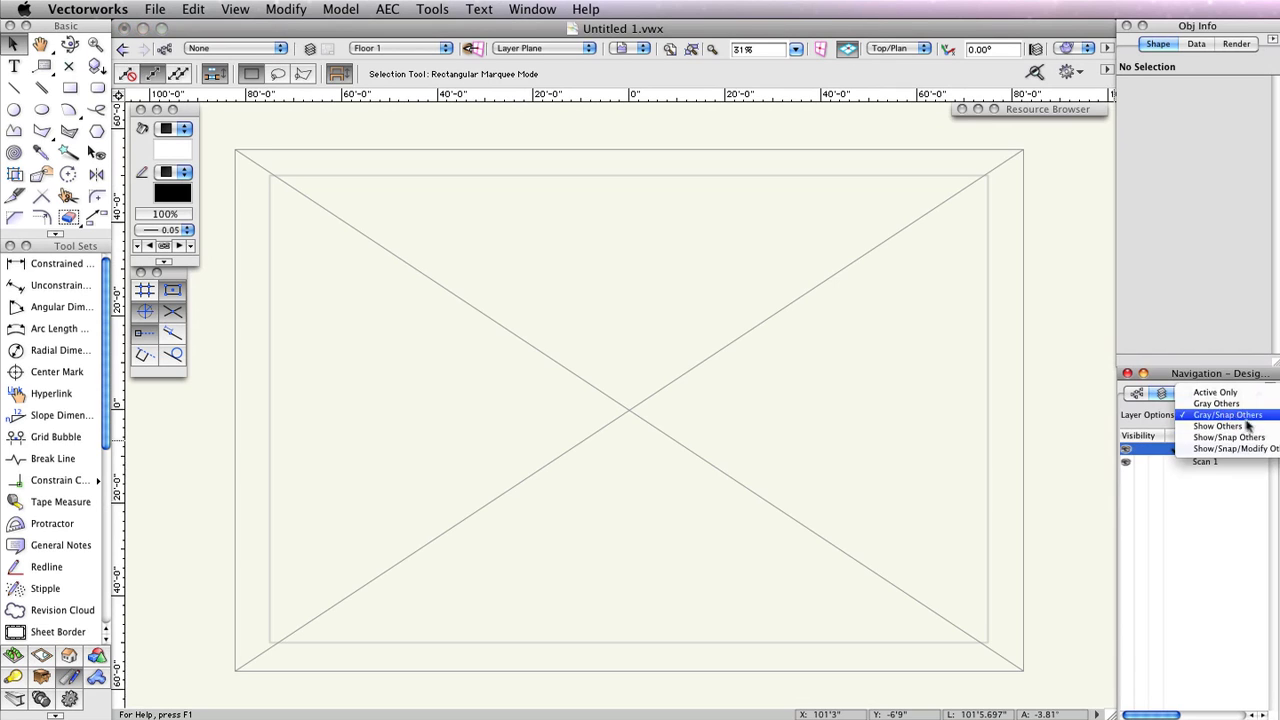
{"action": "left_click", "coordinate": [1230, 437]}
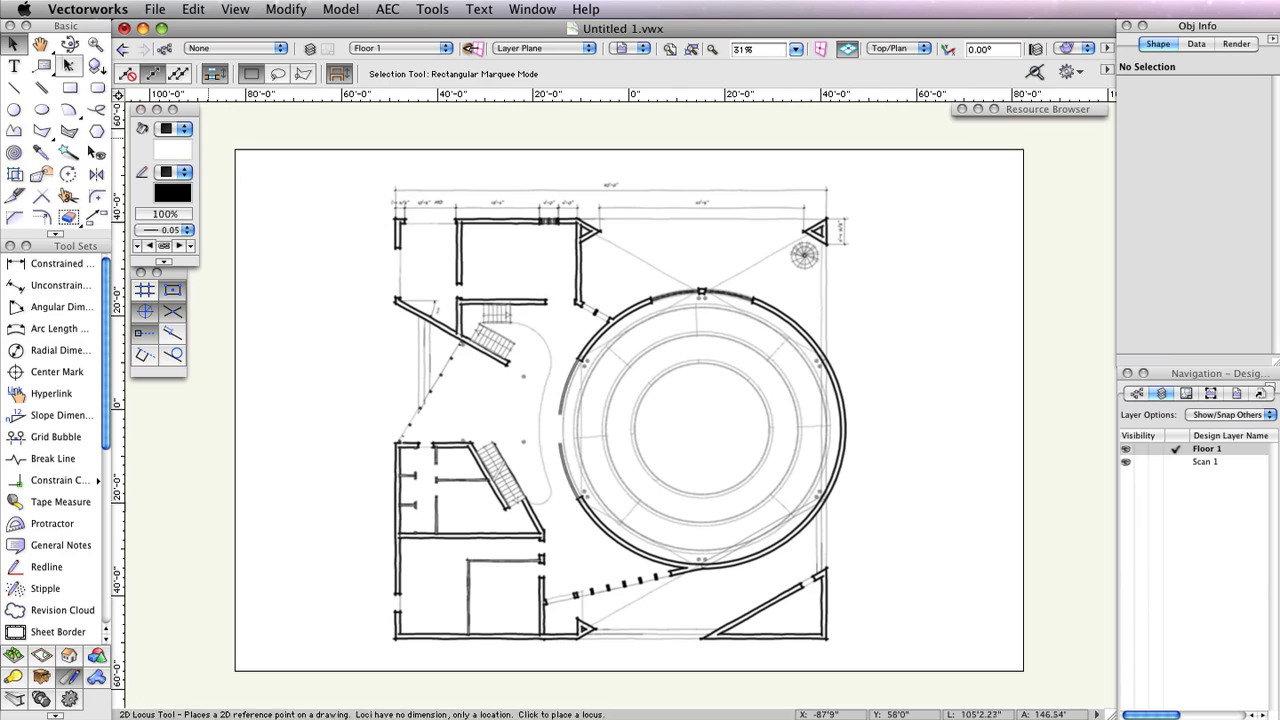
- Start the Wall tool with the Ext Bearing-CMU 8"-Plain style for tracing the upper-left part of the scanned plan
{"action": "left_click", "coordinate": [91, 46]}
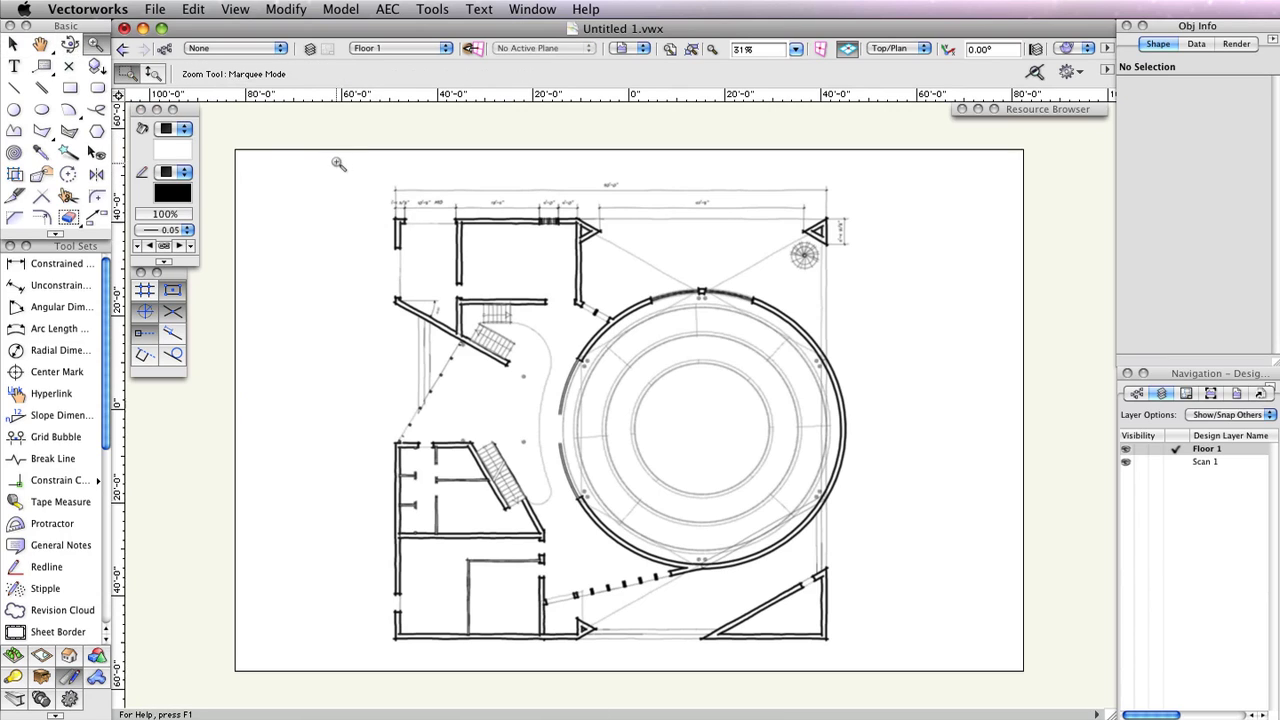
{"action": "left_click_drag", "start_coordinate": [338, 160], "coordinate": [645, 395]}
{"action": "key", "text": "9"}
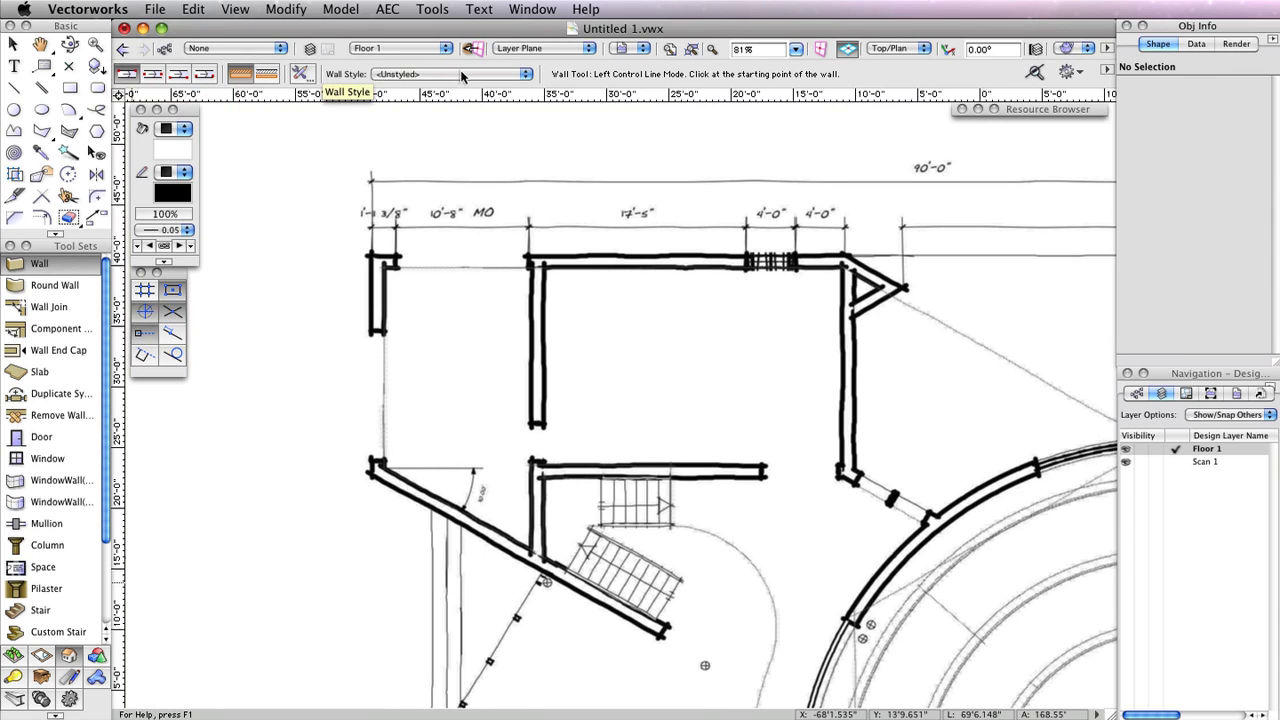
{"action": "left_click", "coordinate": [401, 75]}
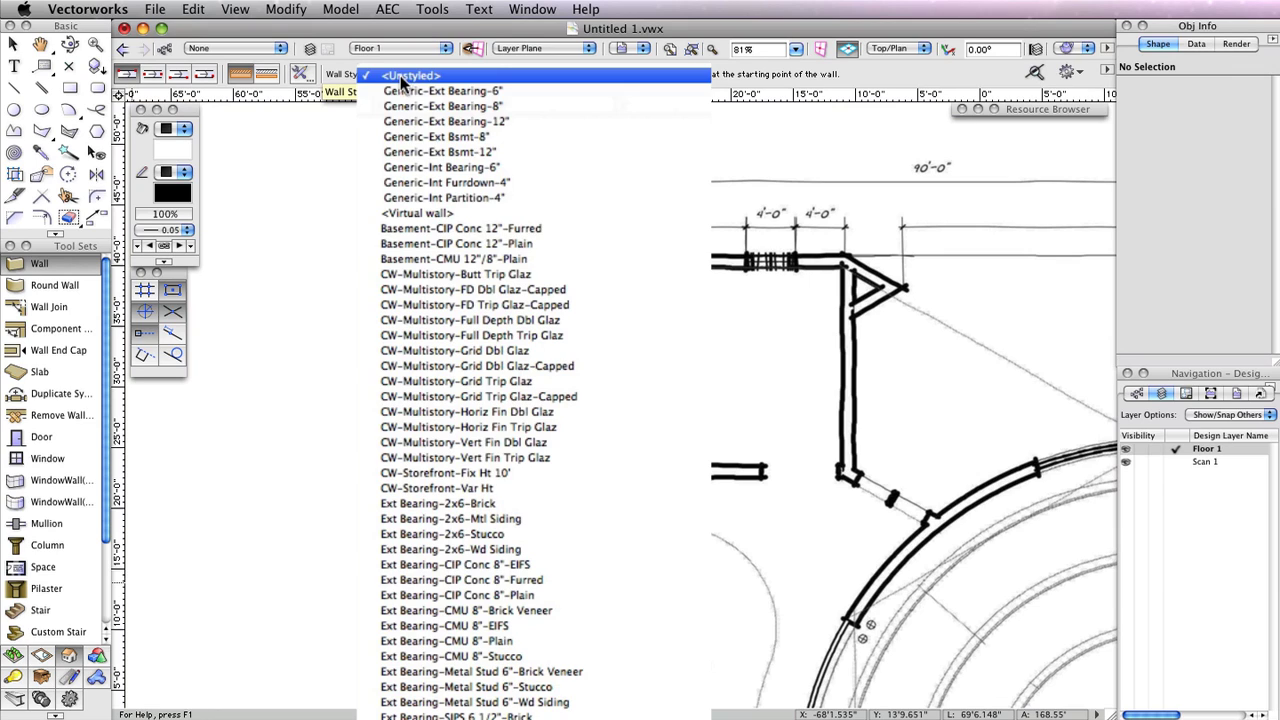
{"action": "left_click", "coordinate": [516, 640]}
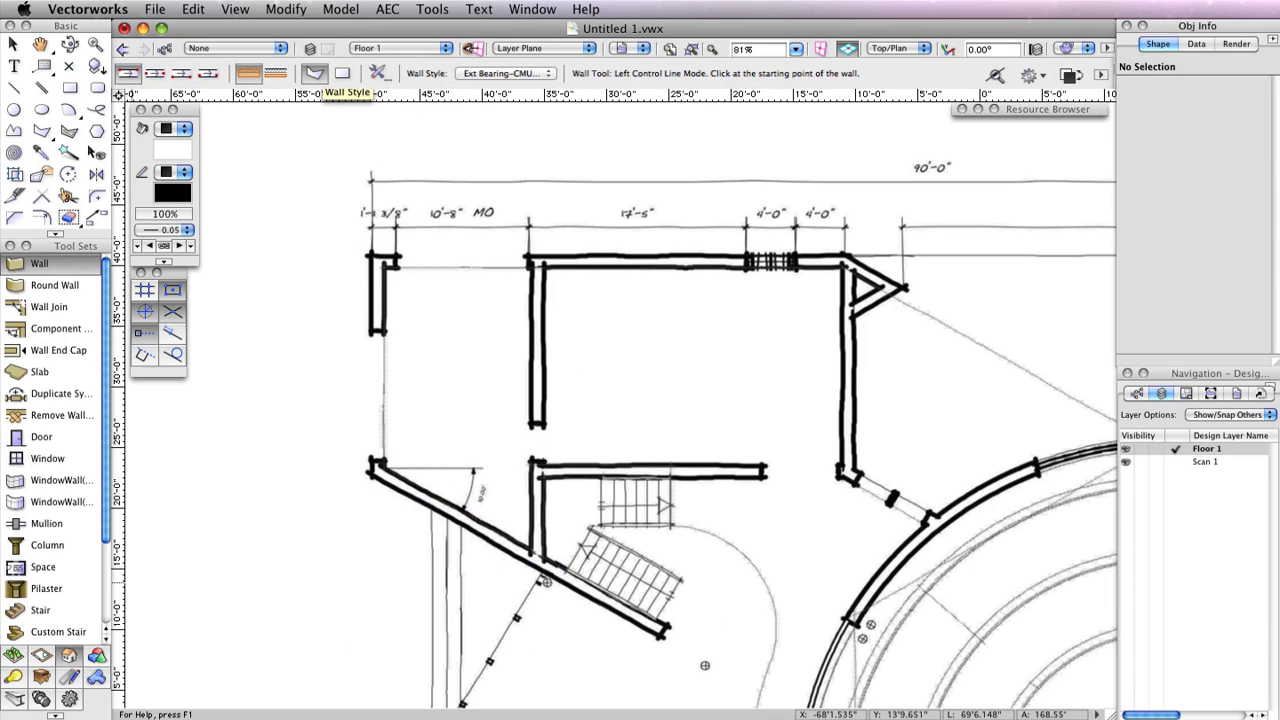
- Edit the wall preferences so the CMU component has a thickness of 9 5/8"
{"action": "left_click", "coordinate": [383, 77]}
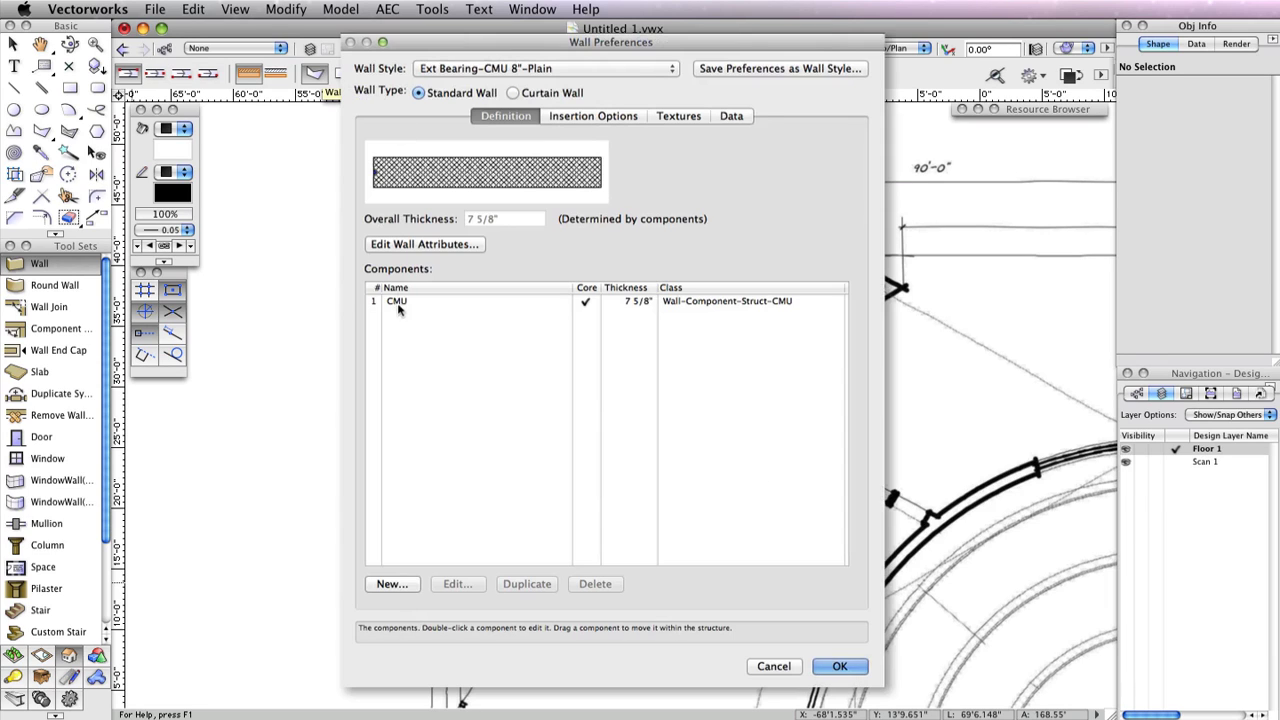
{"action": "left_click", "coordinate": [397, 303]}
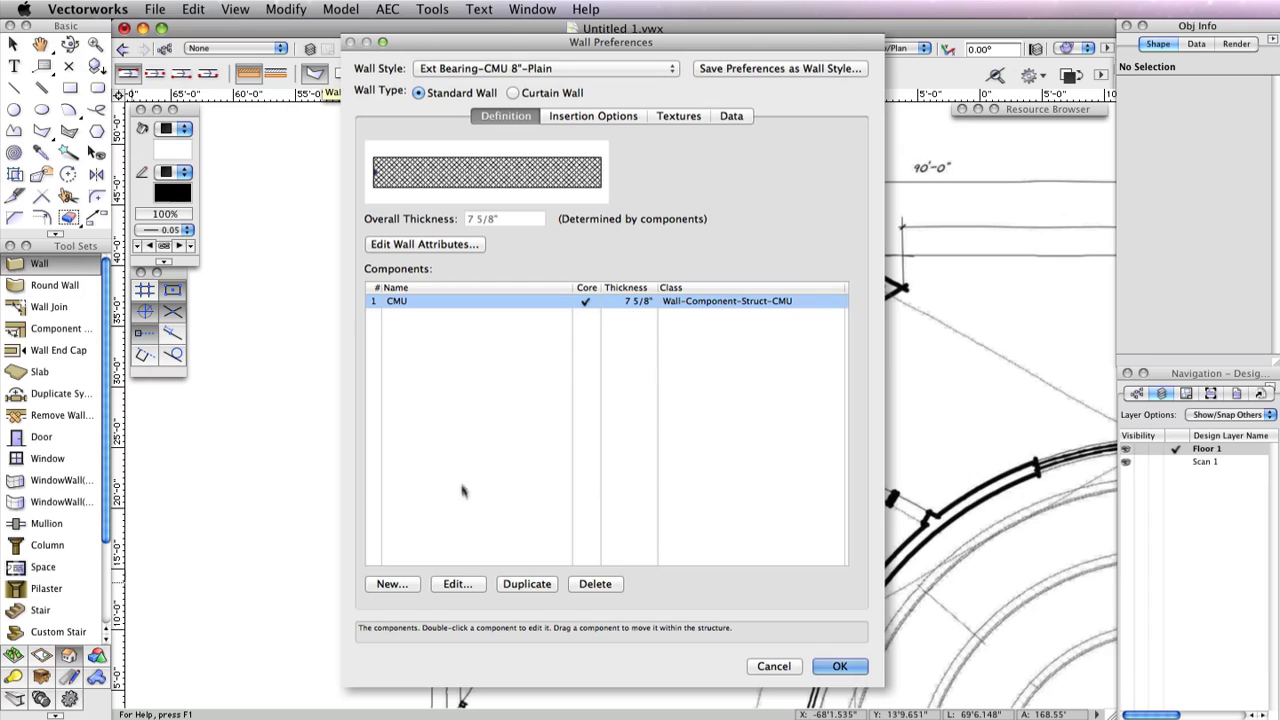
{"action": "left_click", "coordinate": [458, 584]}
{"action": "key", "text": "Tab"}
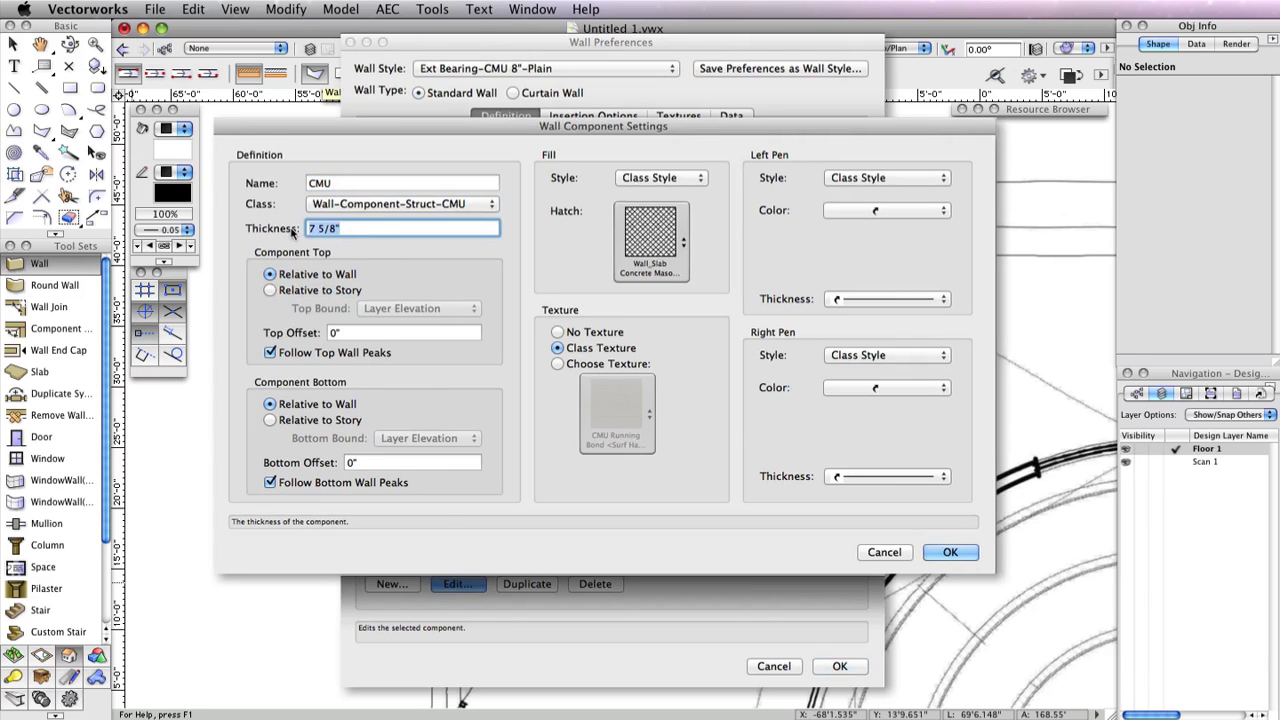
{"action": "type", "text": "9 5/8\""}
{"action": "left_click", "coordinate": [950, 553]}
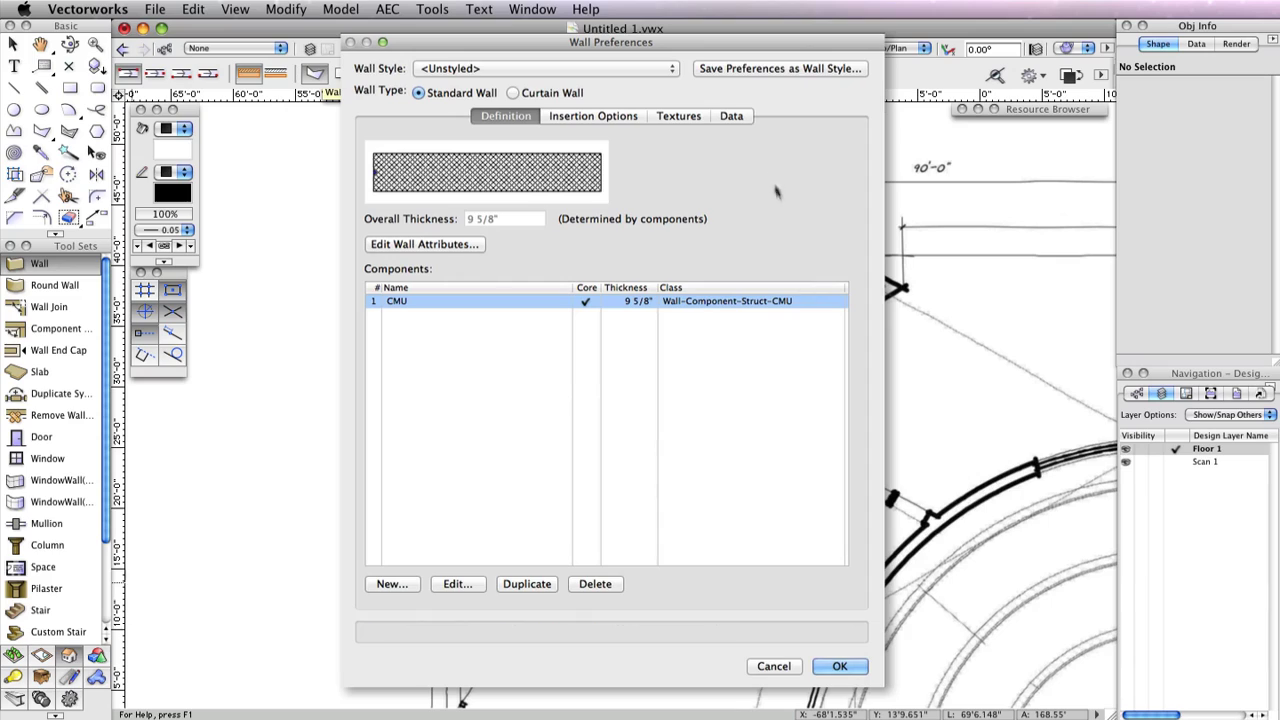
- Save the wall preferences as a new wall style named Ext Bearing-CMU 10"-Plain and accept them for drawing
{"action": "left_click", "coordinate": [727, 70]}
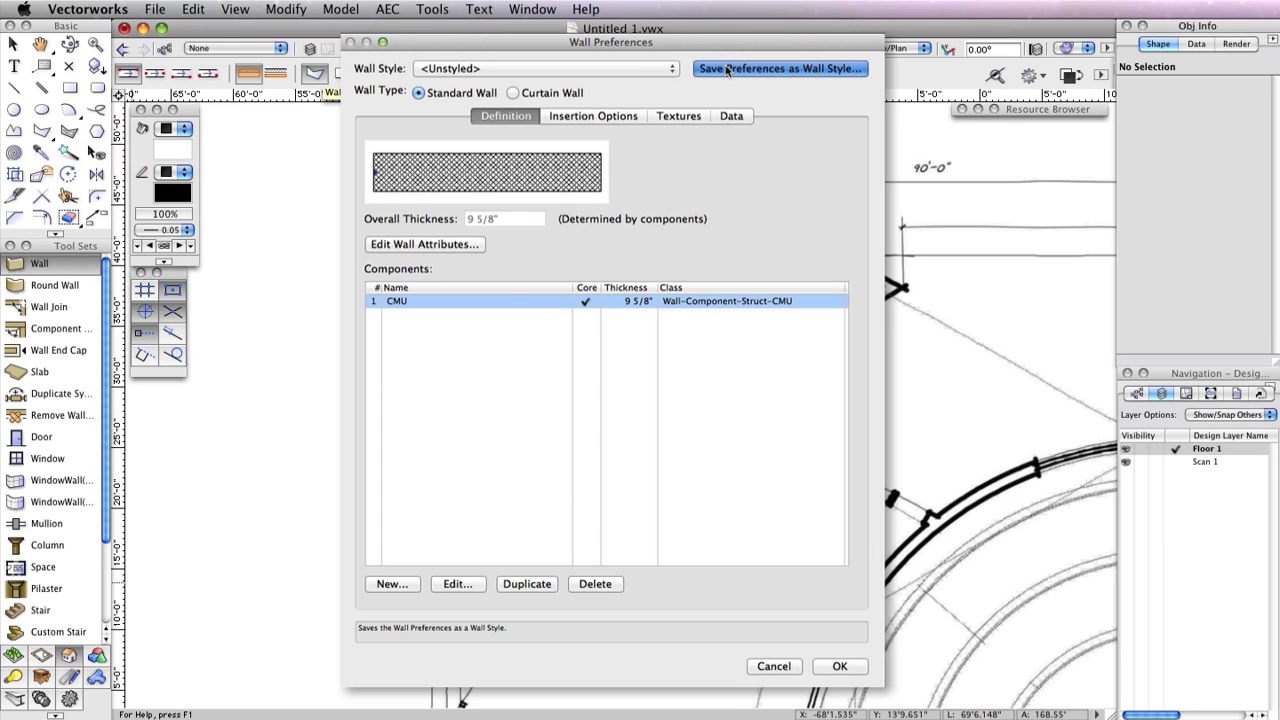
{"action": "left_click", "coordinate": [727, 70]}
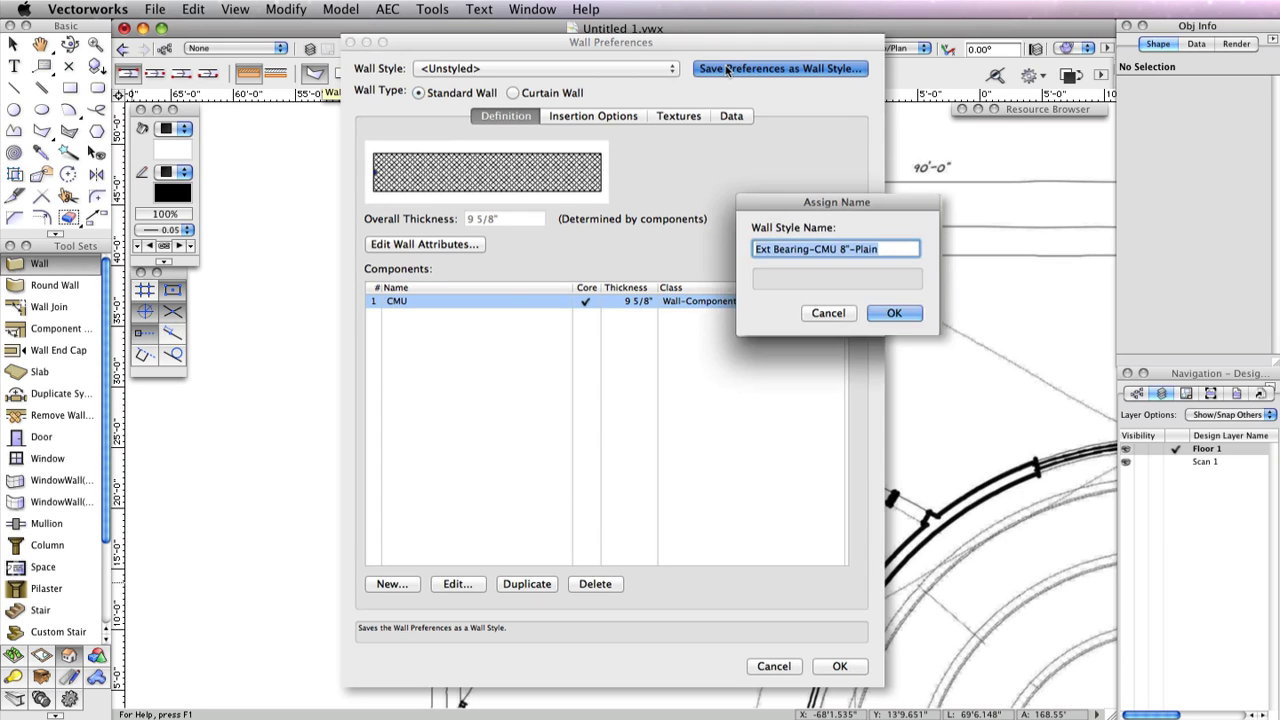
{"action": "left_click", "coordinate": [845, 249]}
{"action": "key", "text": "BackSpace"}
{"action": "type", "text": "10"}
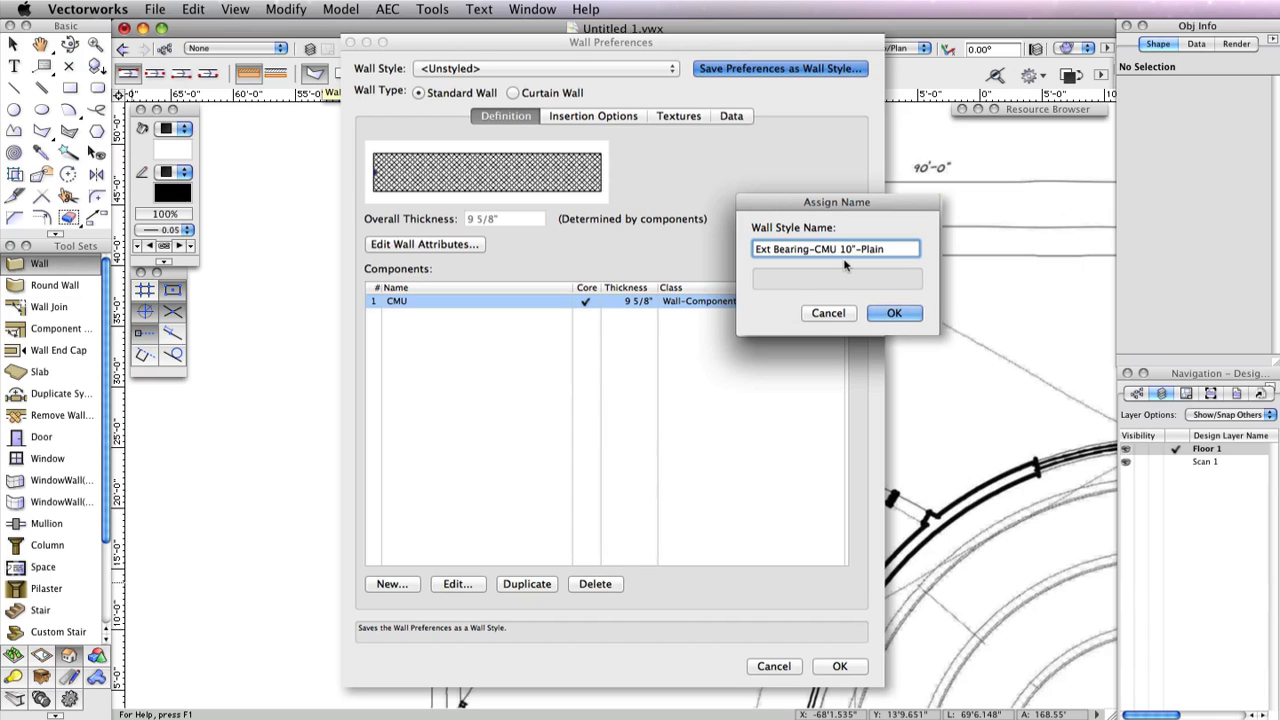
{"action": "left_click", "coordinate": [873, 314]}
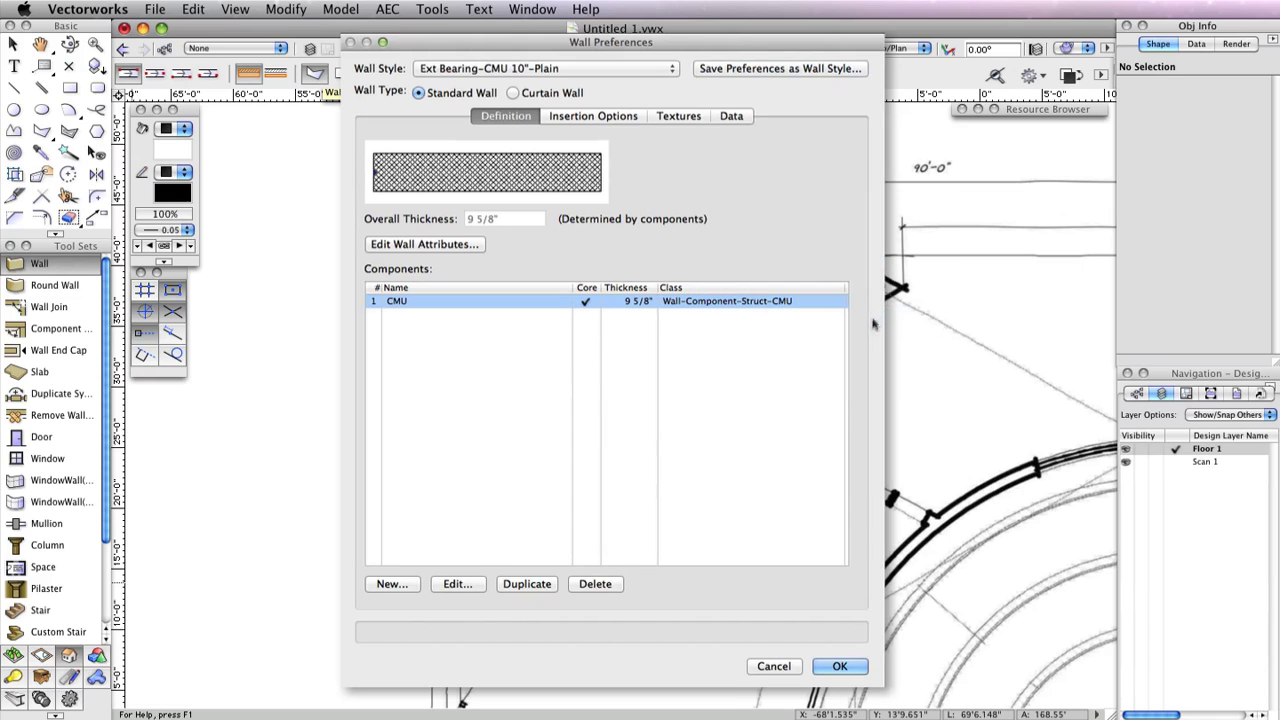
{"action": "left_click", "coordinate": [839, 666]}
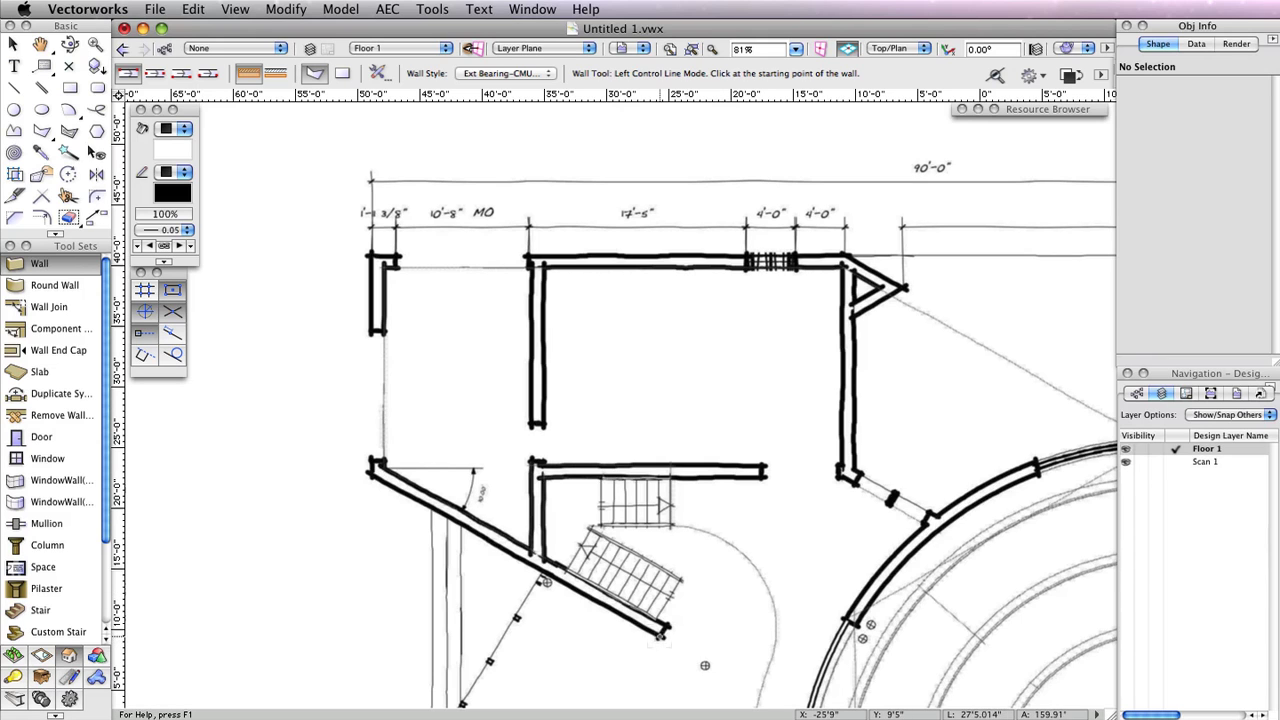
- Trace the diagonal wall from its free end beside the stairs to the left corner, about 26'8" long at 150°
{"action": "left_click_drag", "start_coordinate": [662, 638], "coordinate": [573, 622]}
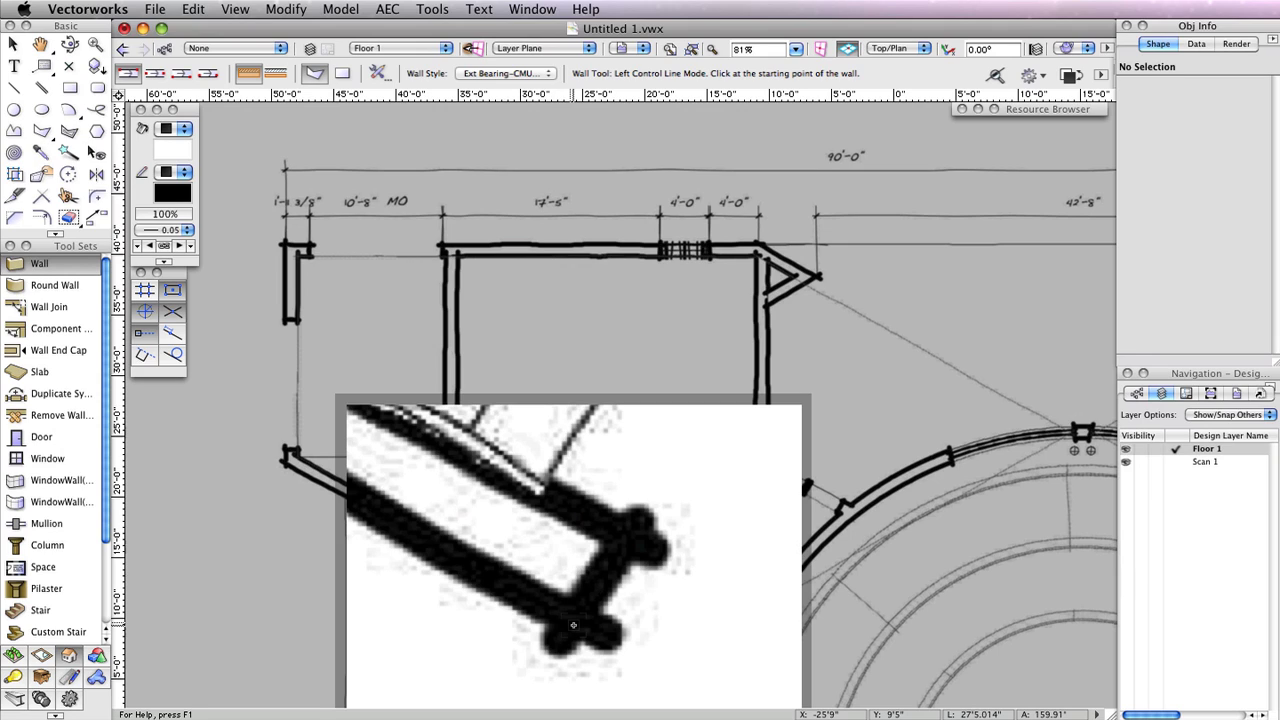
{"action": "key", "text": "z"}
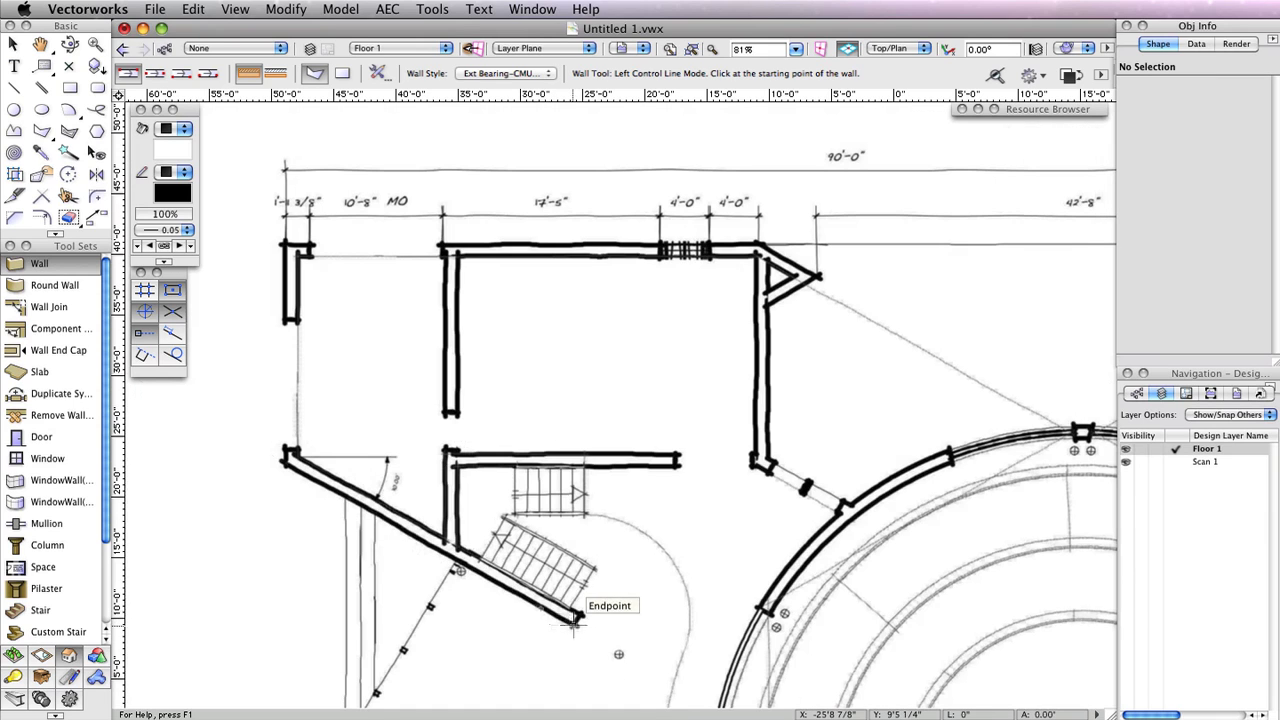
{"action": "left_click", "coordinate": [571, 619]}
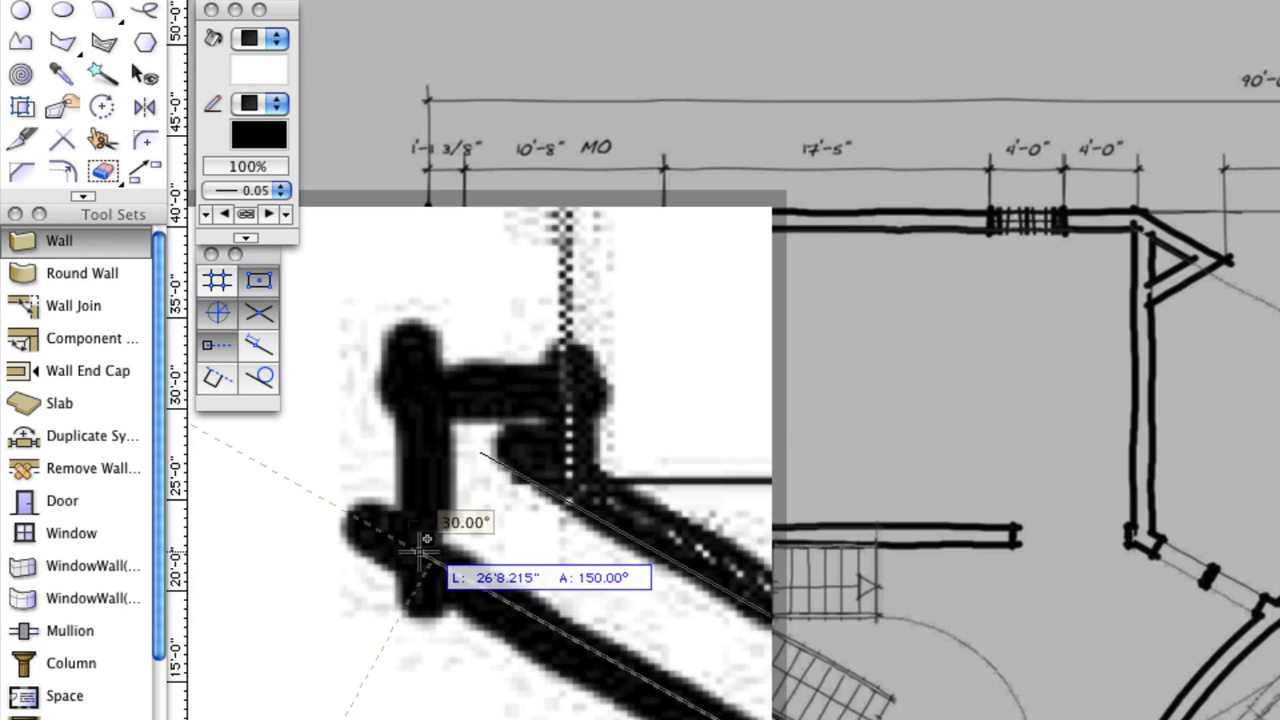
{"action": "left_click", "coordinate": [428, 538]}
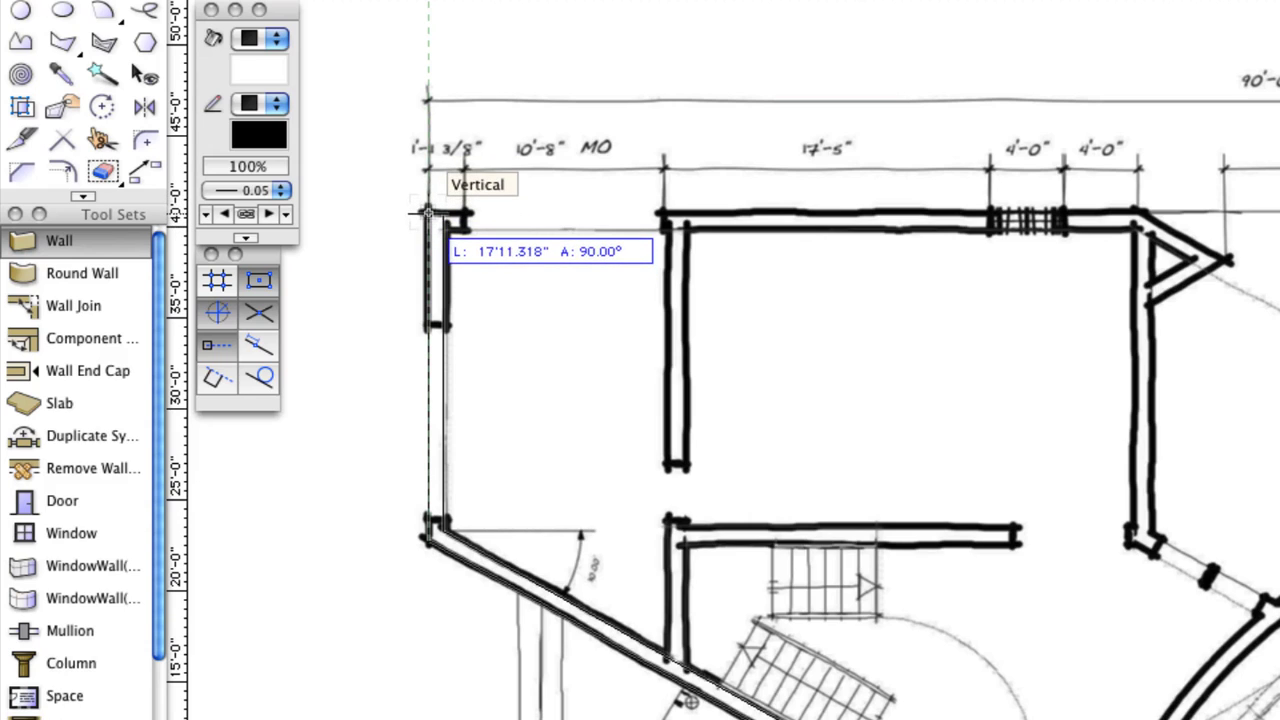
- Continue the wall about 18' vertically up the plan's left side, then about 38'10" horizontally along the upper edge
{"action": "key", "text": "z"}
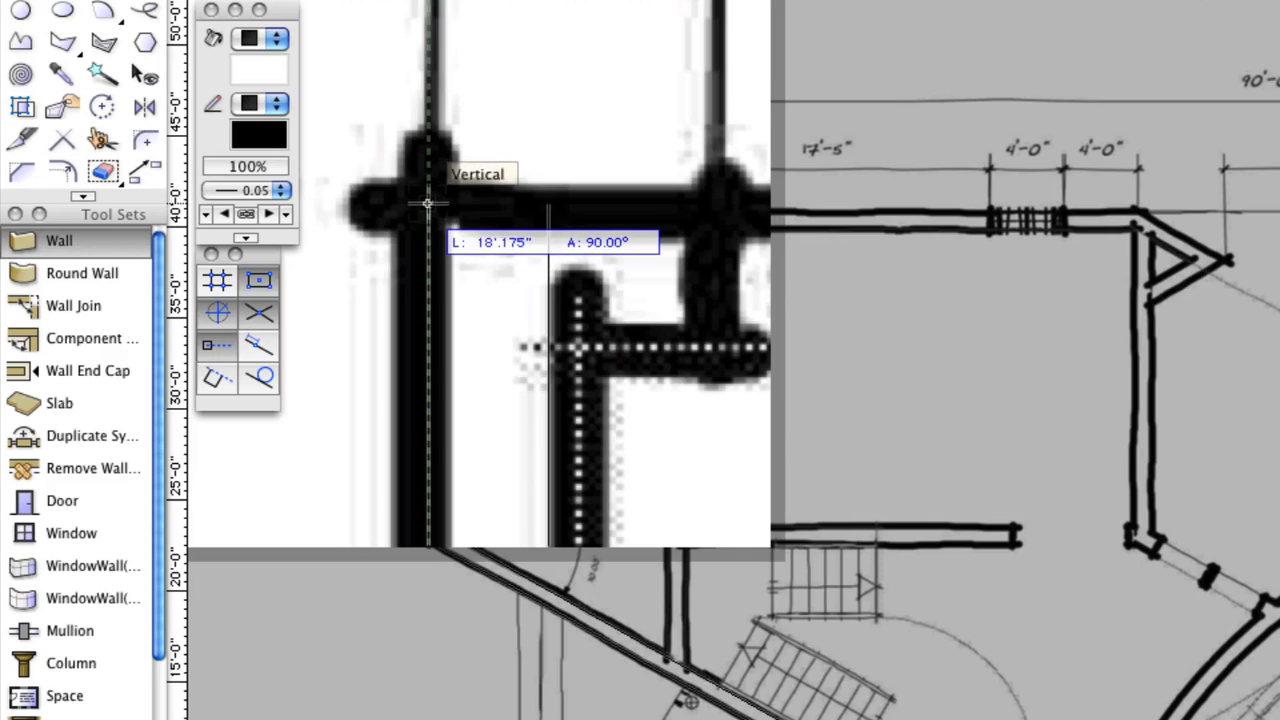
{"action": "left_click", "coordinate": [427, 204]}
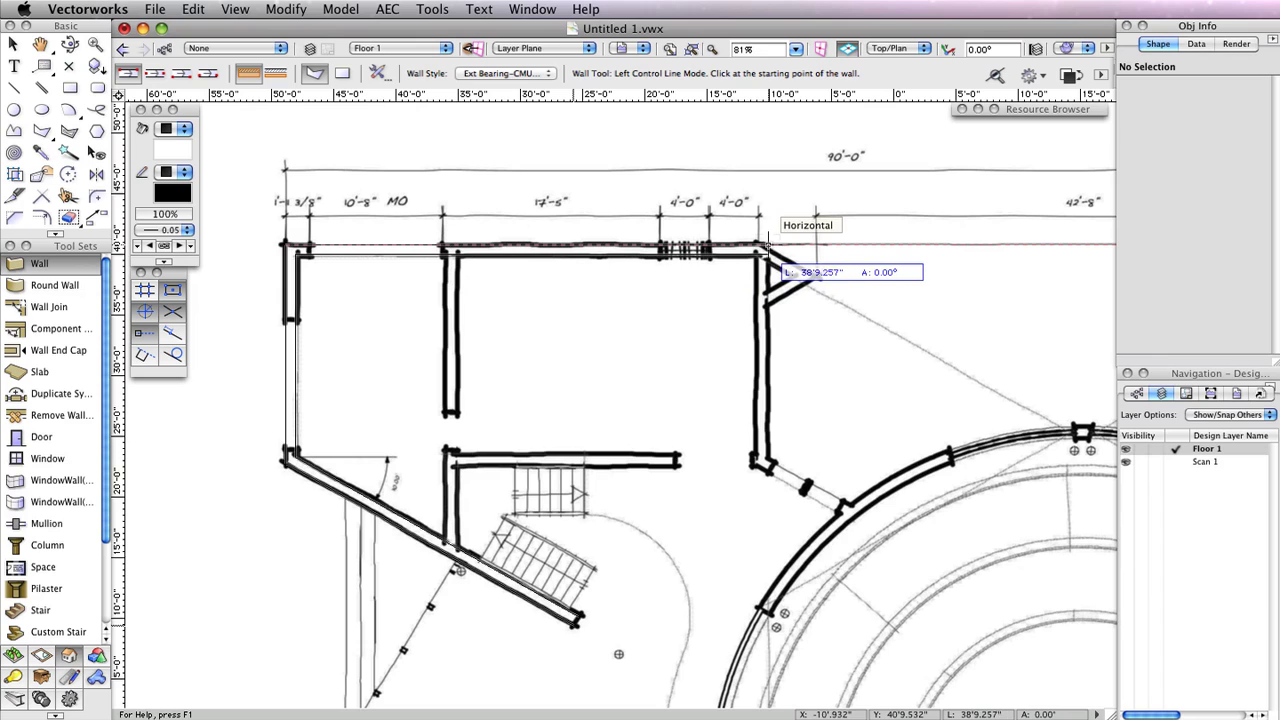
{"action": "key", "text": "z"}
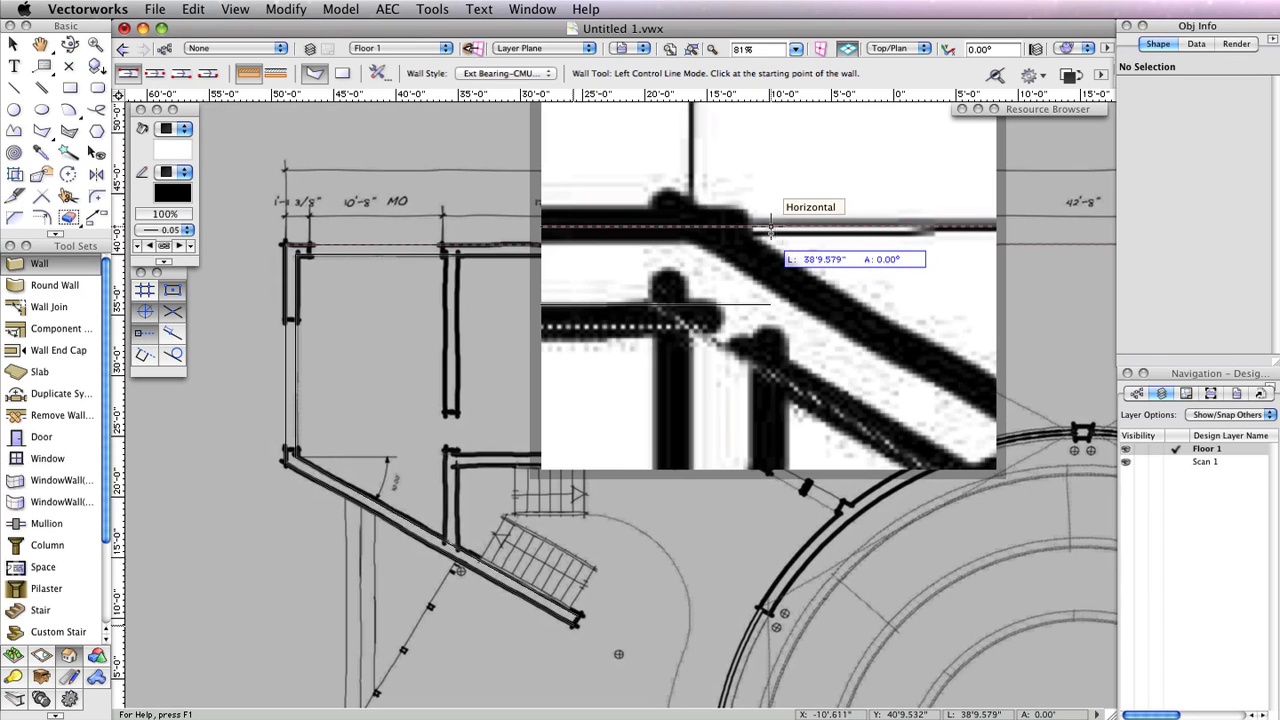
{"action": "left_click", "coordinate": [770, 228]}
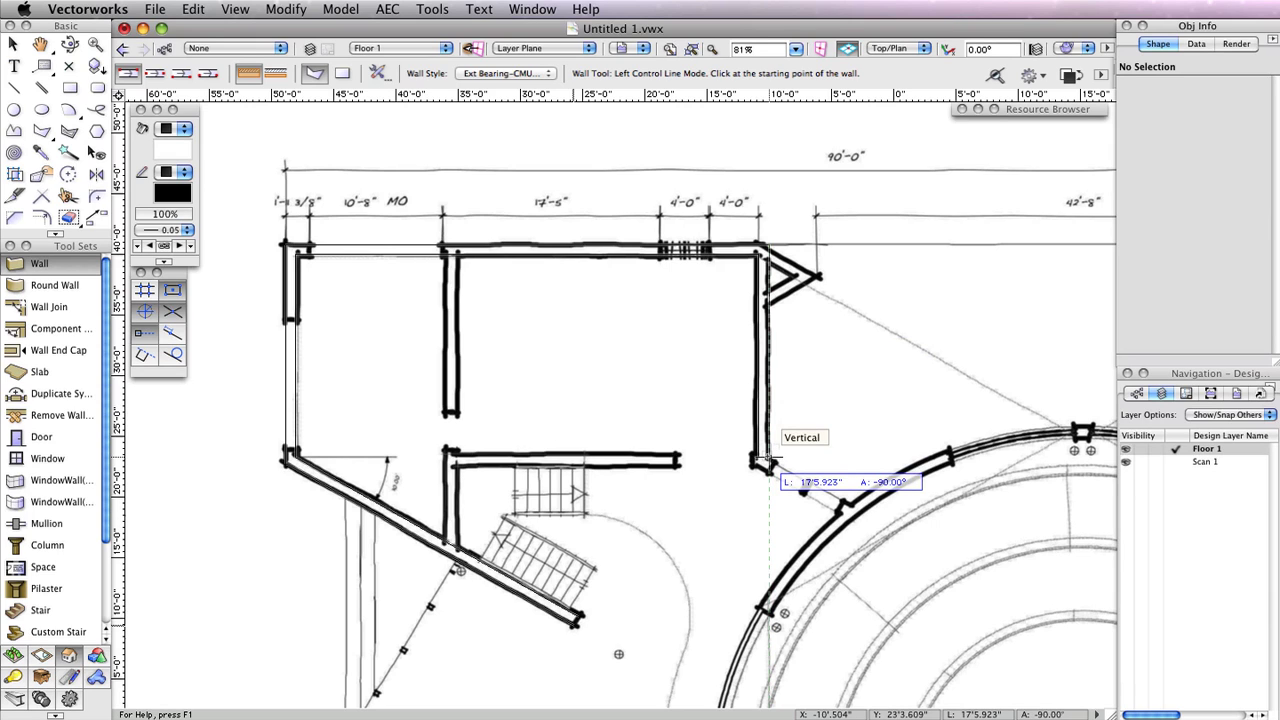
- Run the wall about 17'7" down the room's right side and finish it with the short angled segment at the circular wall
{"action": "key", "text": "z"}
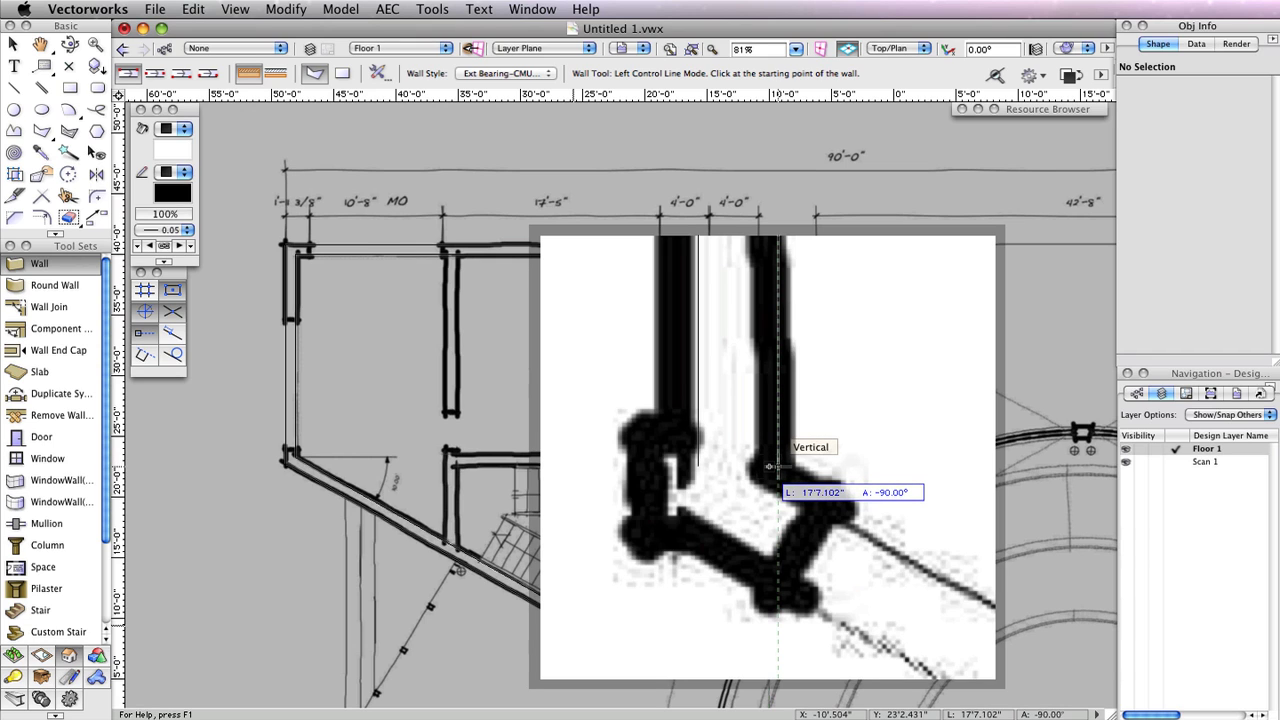
{"action": "left_click", "coordinate": [769, 466]}
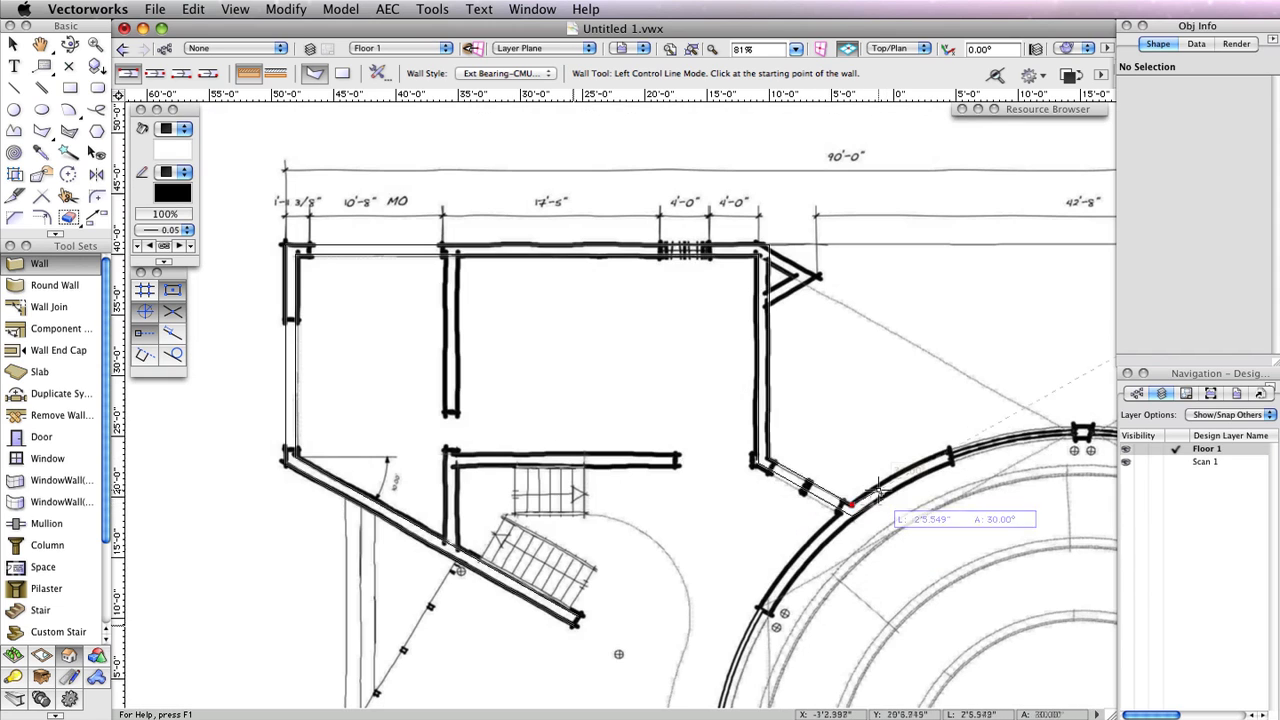
{"action": "double_click", "coordinate": [848, 507]}
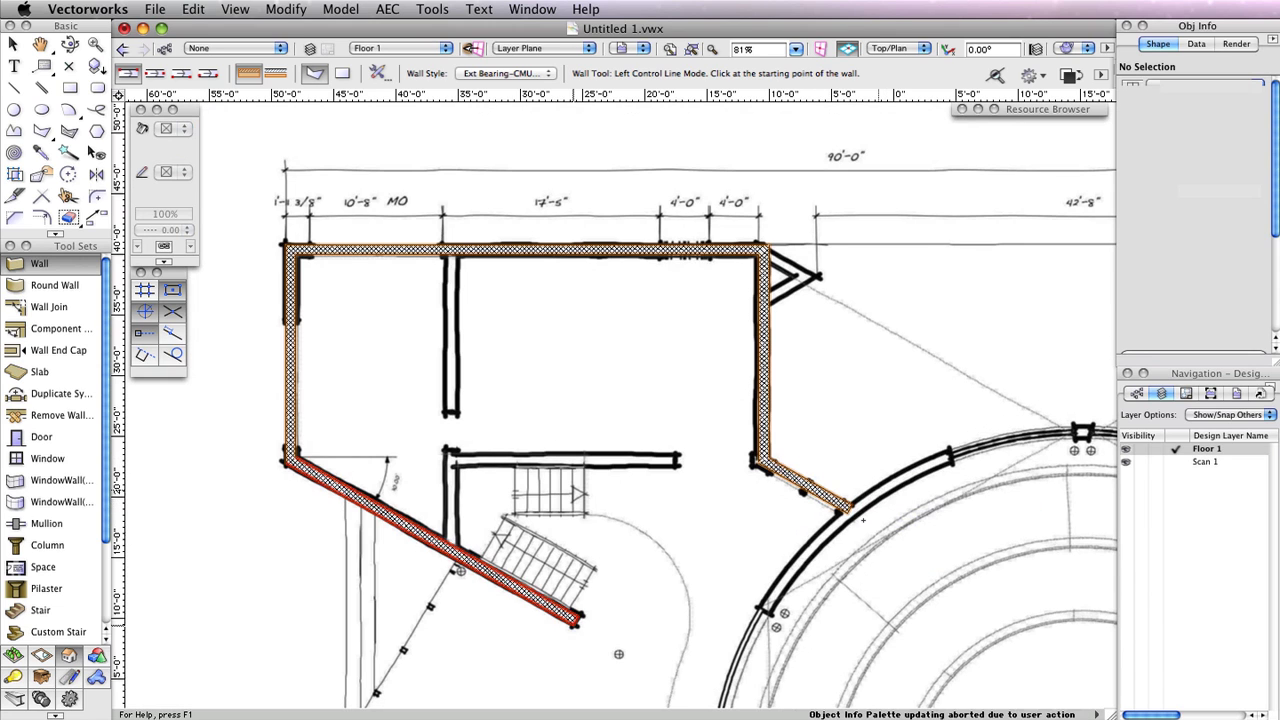
{"action": "key", "text": "x"}
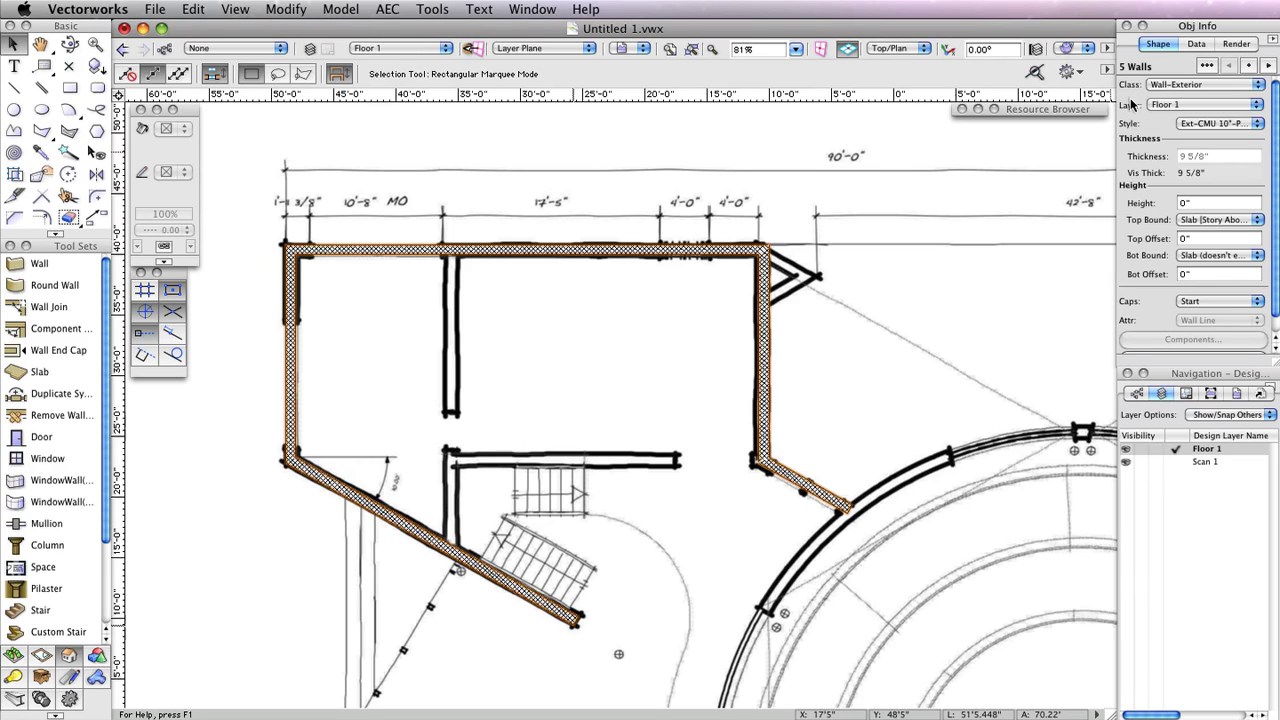
- Draw the vertical interior wall from the diagonal wall to the upper wall, plus a horizontal wall about 24'5" long from it to the room's right wall
{"action": "left_click", "coordinate": [40, 264]}
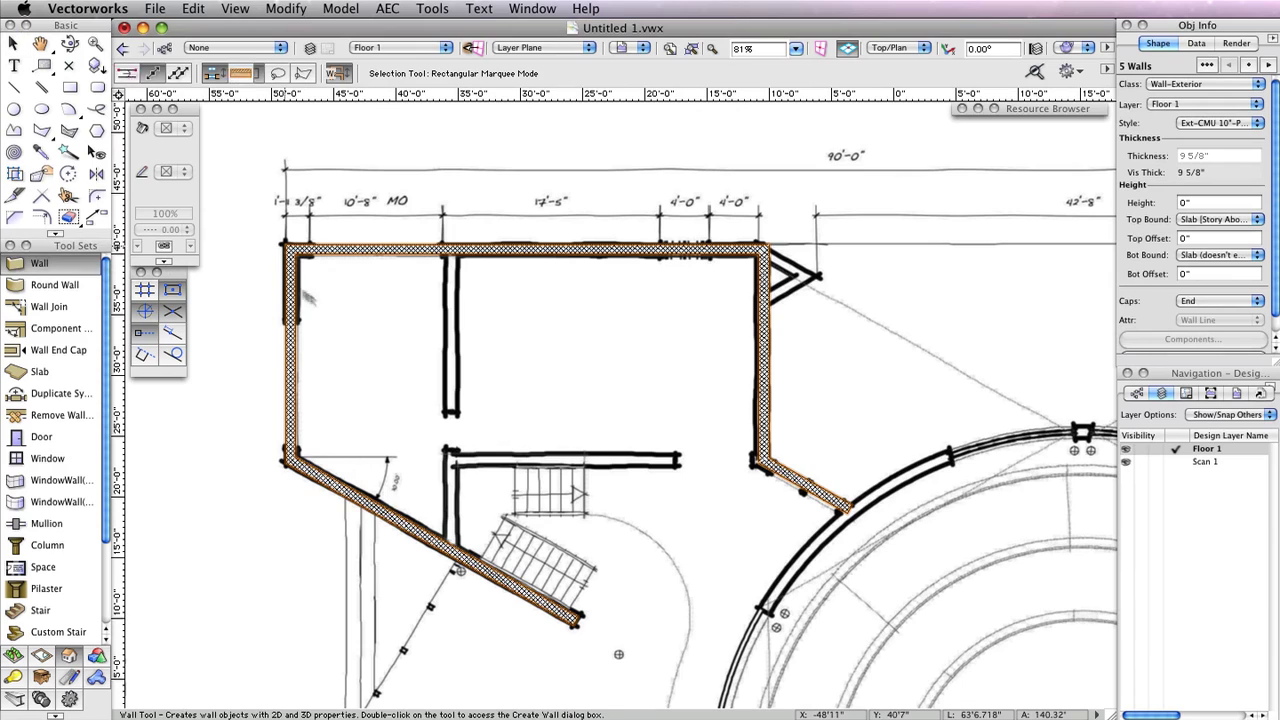
{"action": "left_click", "coordinate": [457, 547]}
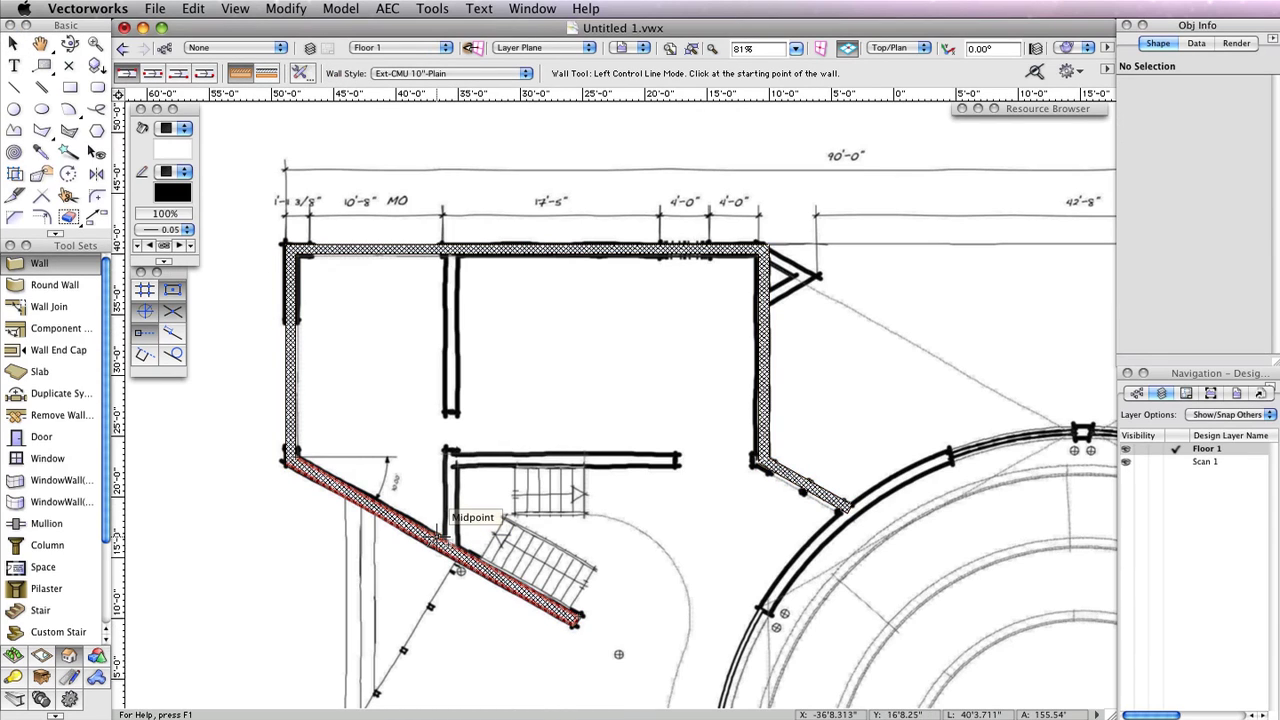
{"action": "key", "text": "z"}
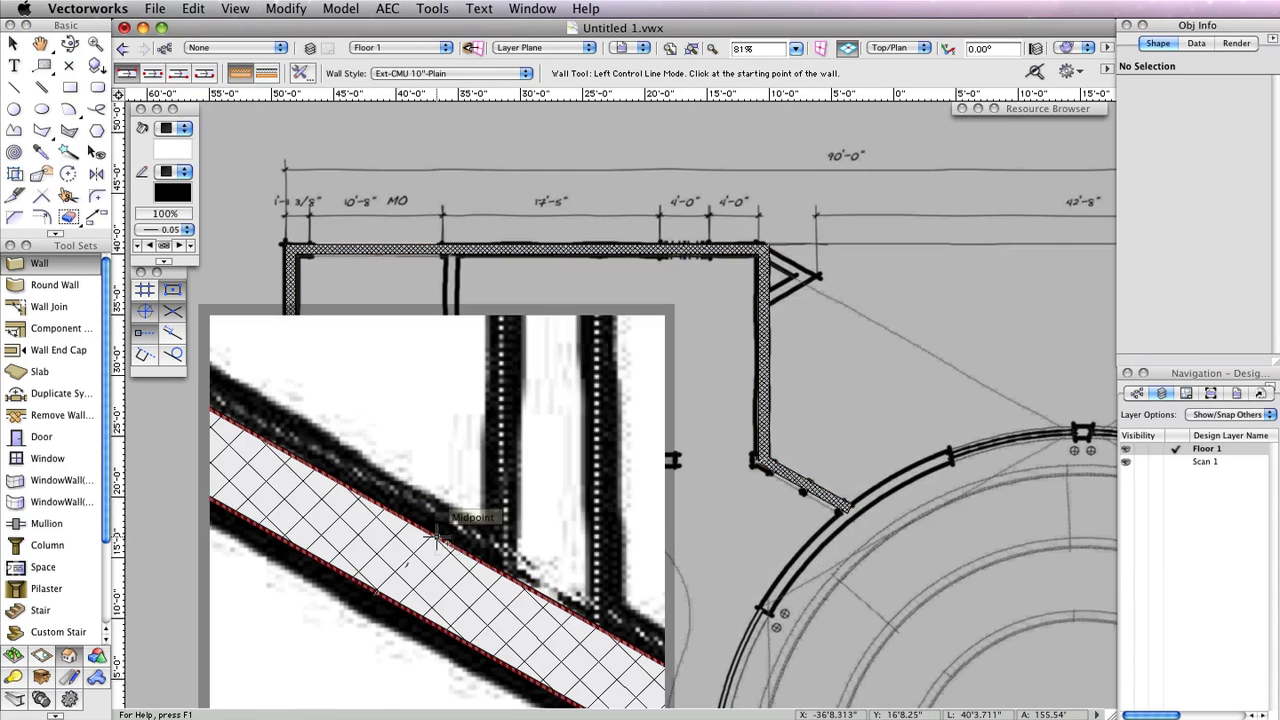
{"action": "left_click", "coordinate": [497, 565]}
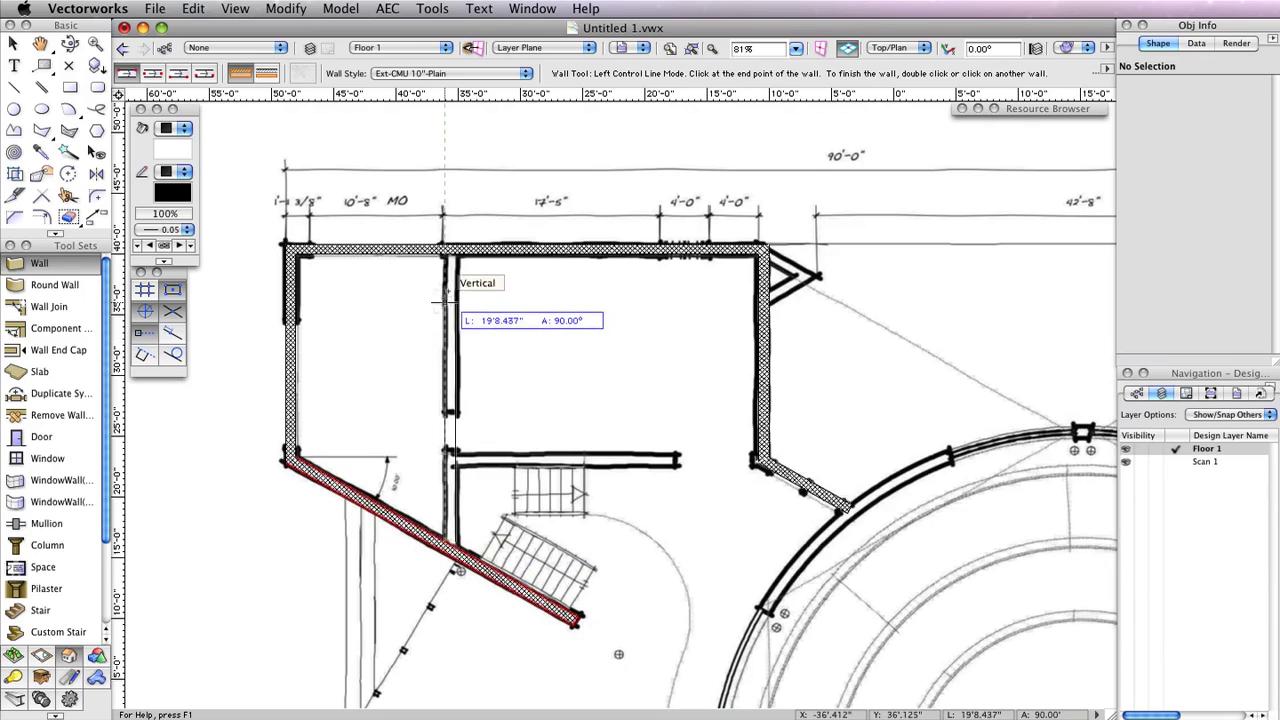
{"action": "left_click", "coordinate": [447, 251]}
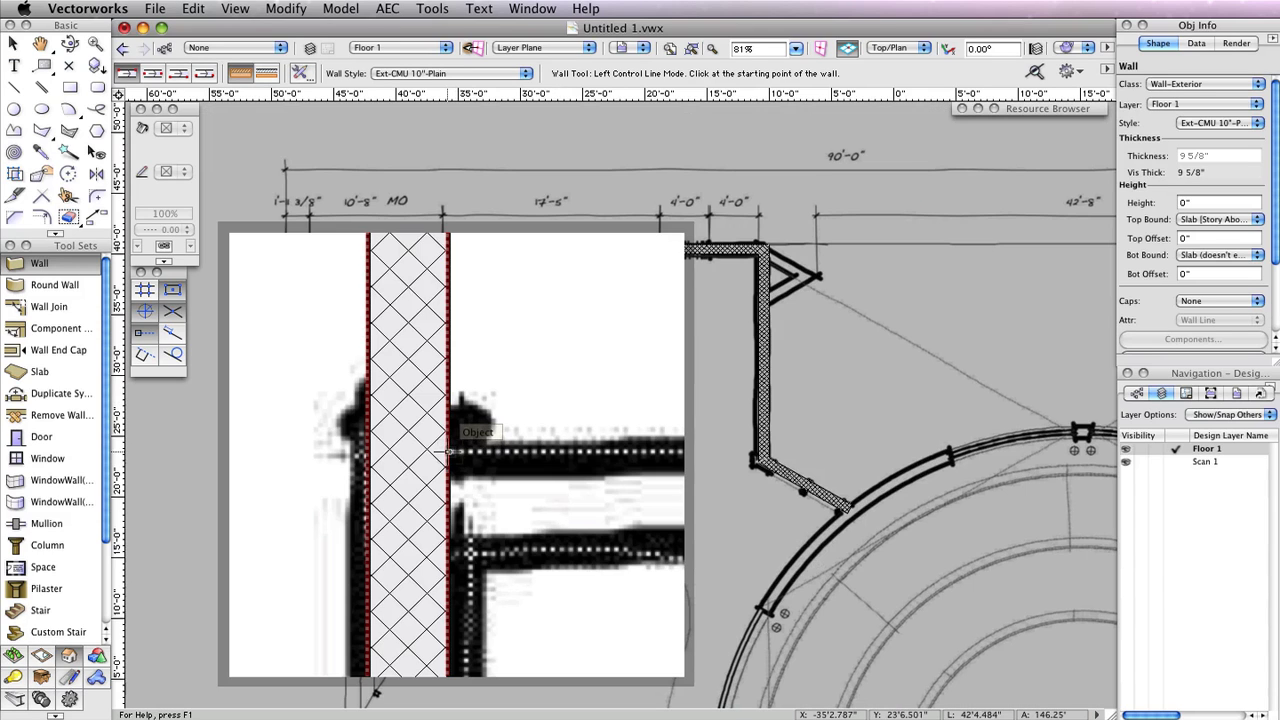
{"action": "left_click", "coordinate": [452, 458]}
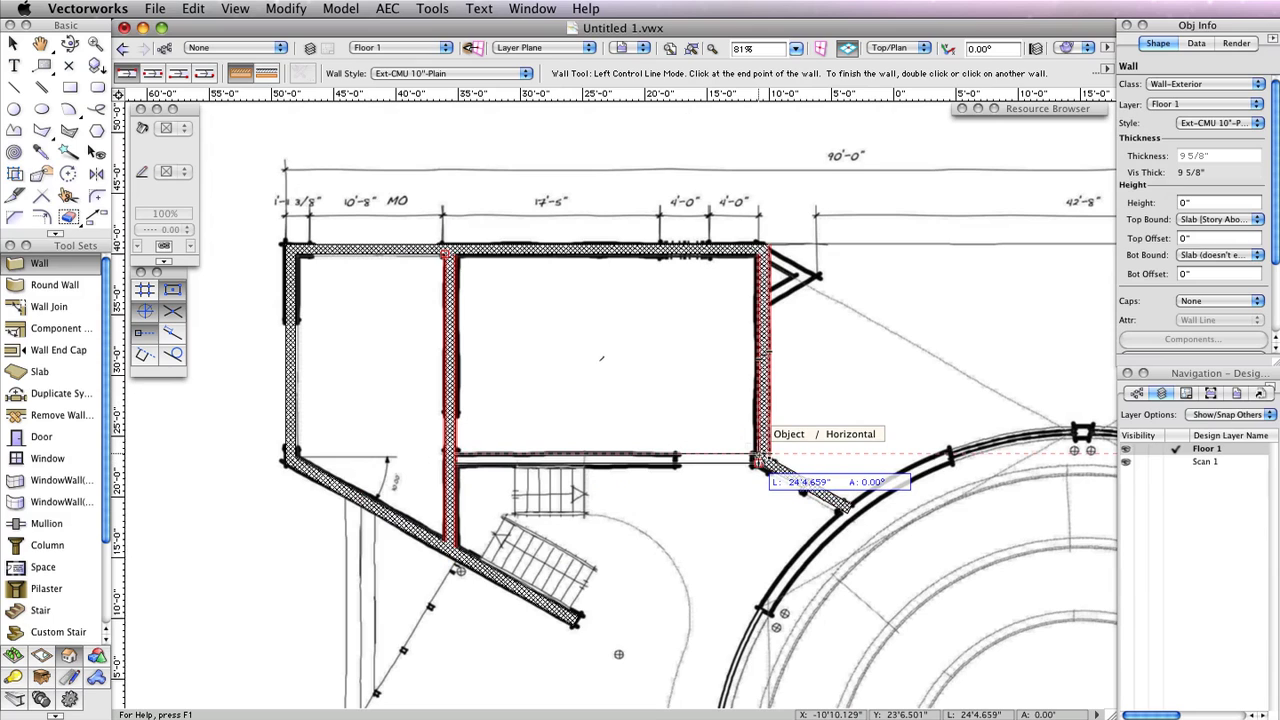
{"action": "left_click", "coordinate": [760, 459]}
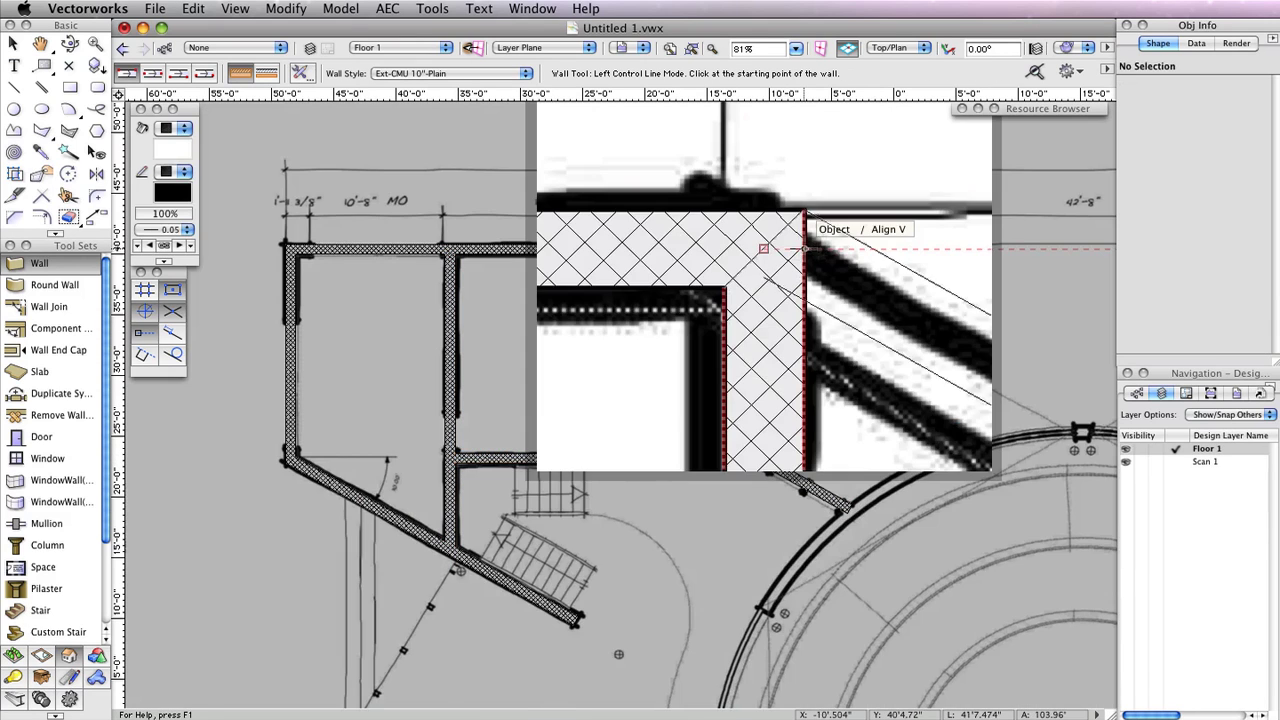
- Trace the triangular projection at the large room's upper-right corner with two angled walls, the returning one about 4'4" long at -150°
{"action": "left_click", "coordinate": [766, 245]}
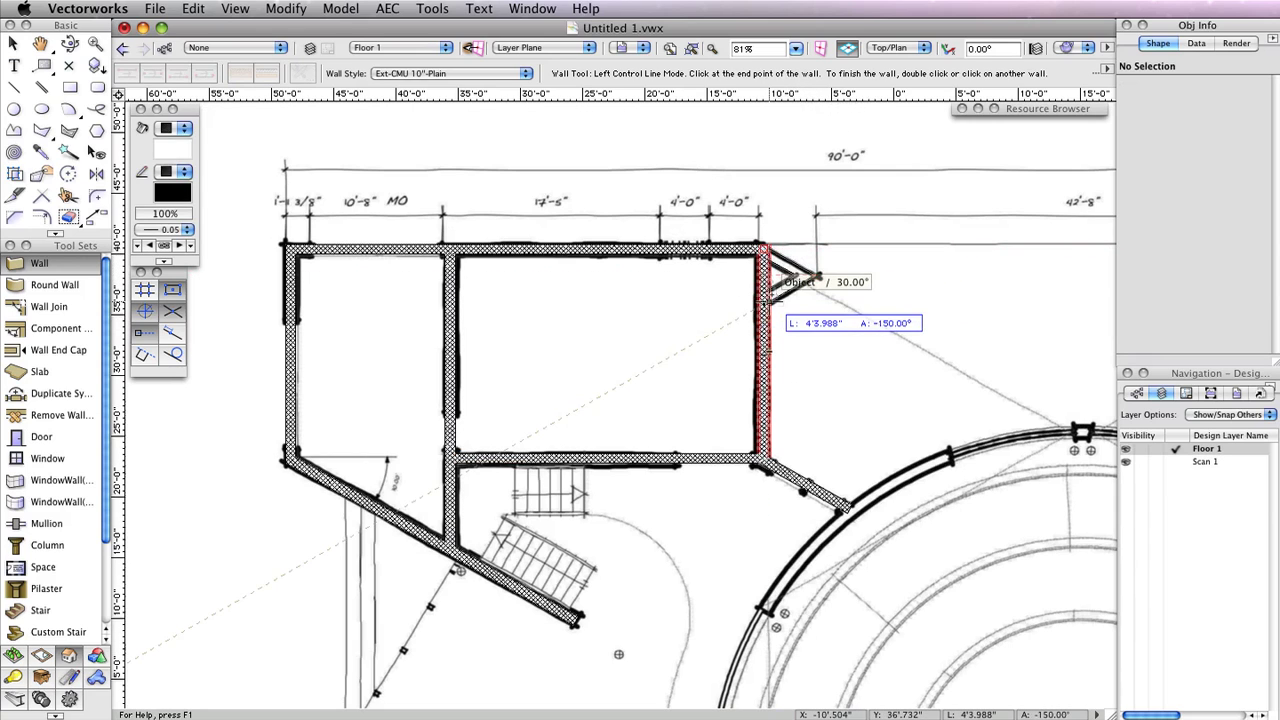
{"action": "left_click", "coordinate": [786, 278]}
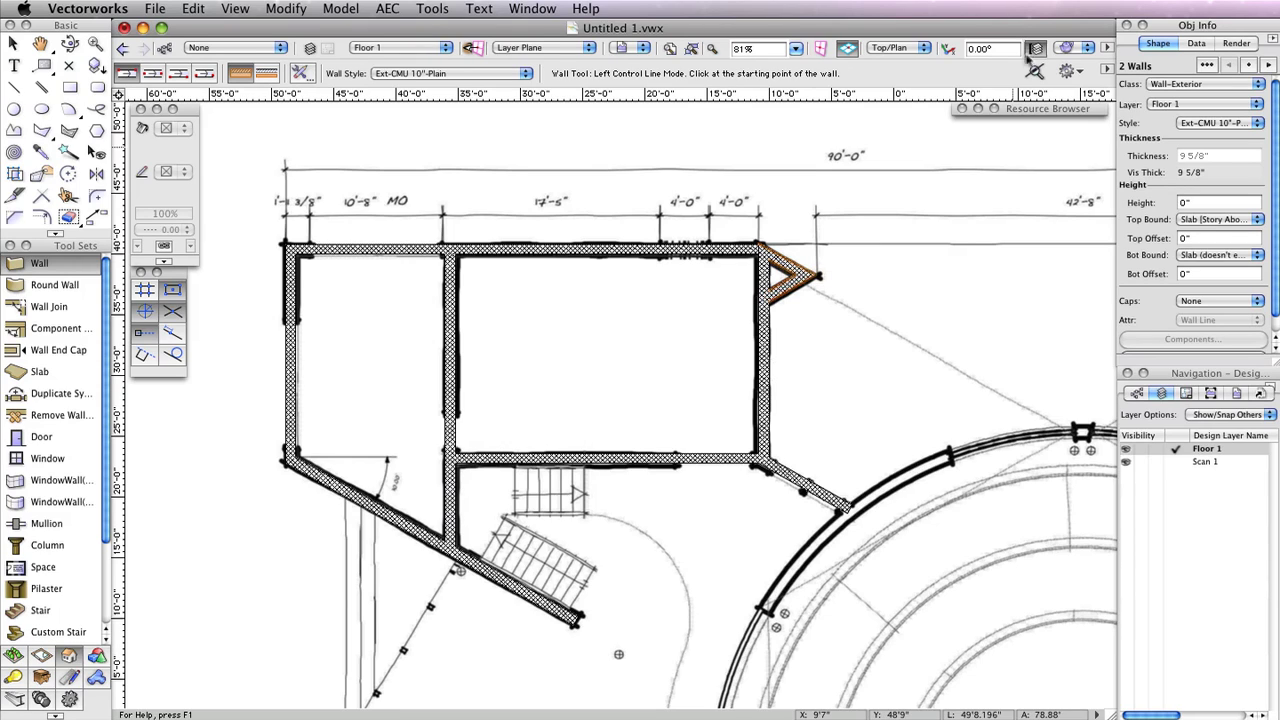
- In a left isometric view, bind the tops of the traced walls to the 10'8" Layer Wall Height and their bottoms to Layer Elevation
{"action": "left_click", "coordinate": [905, 48]}
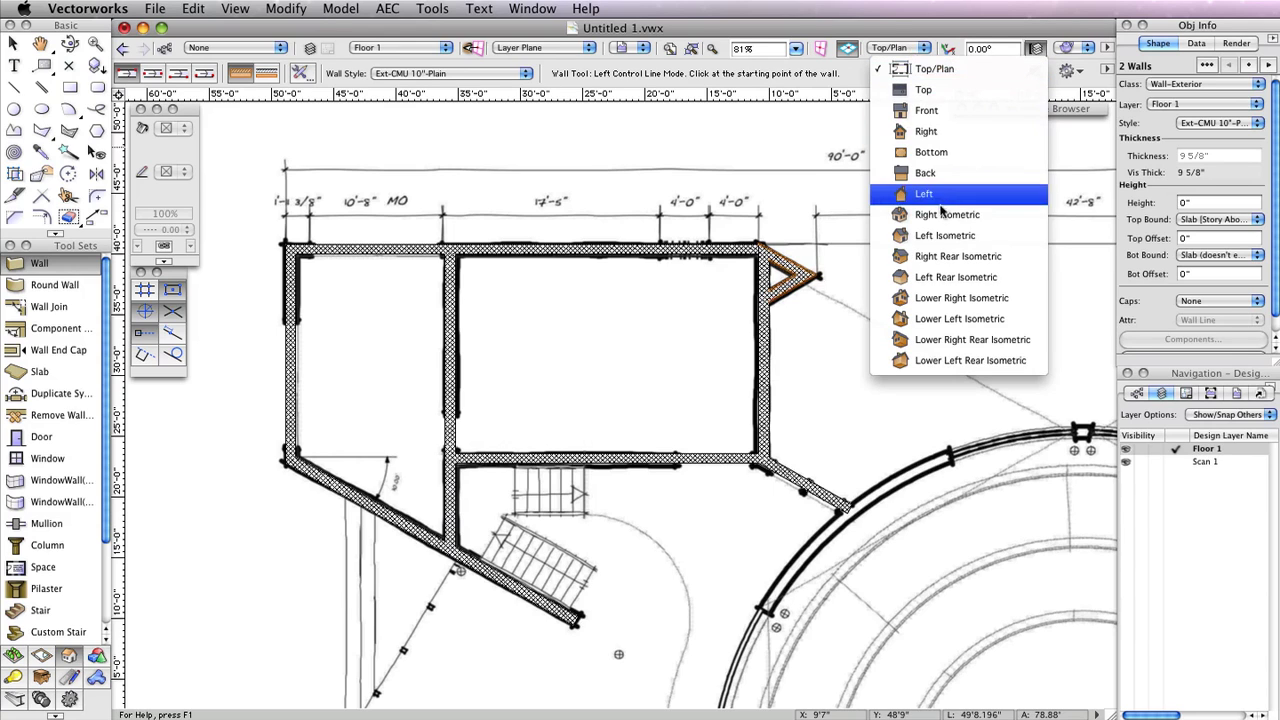
{"action": "left_click", "coordinate": [945, 235]}
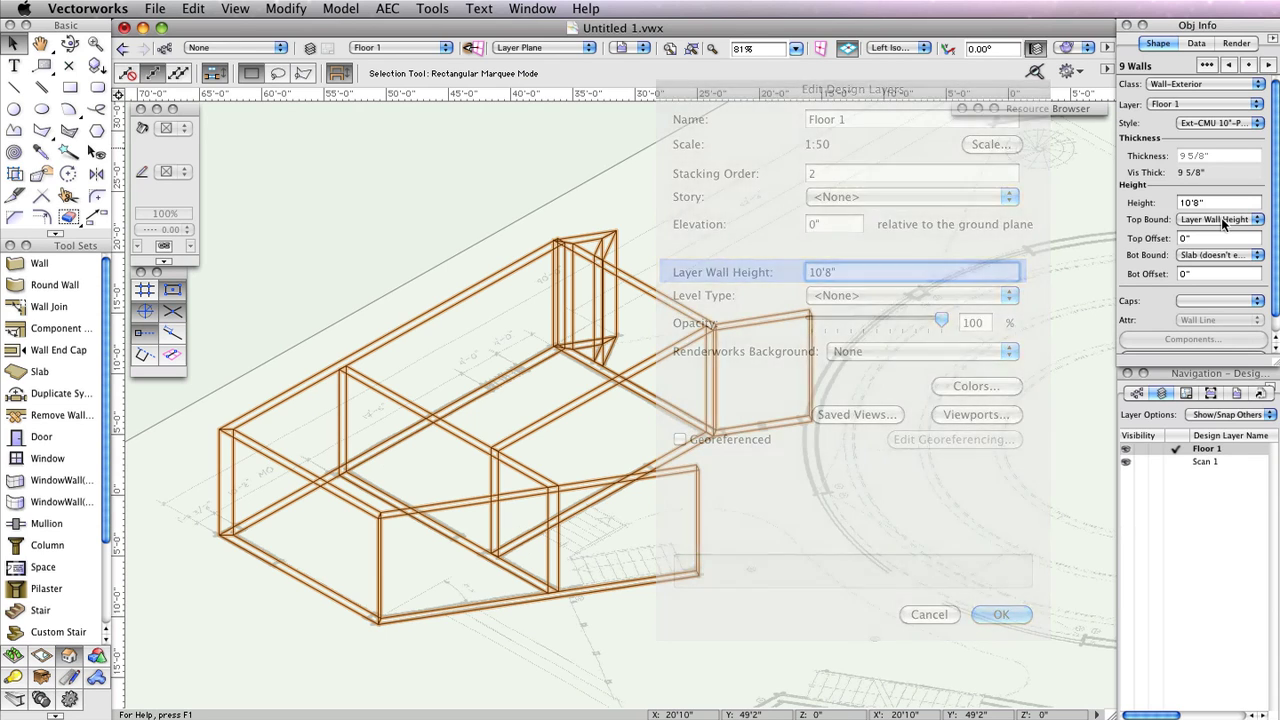
{"action": "left_click", "coordinate": [1226, 256]}
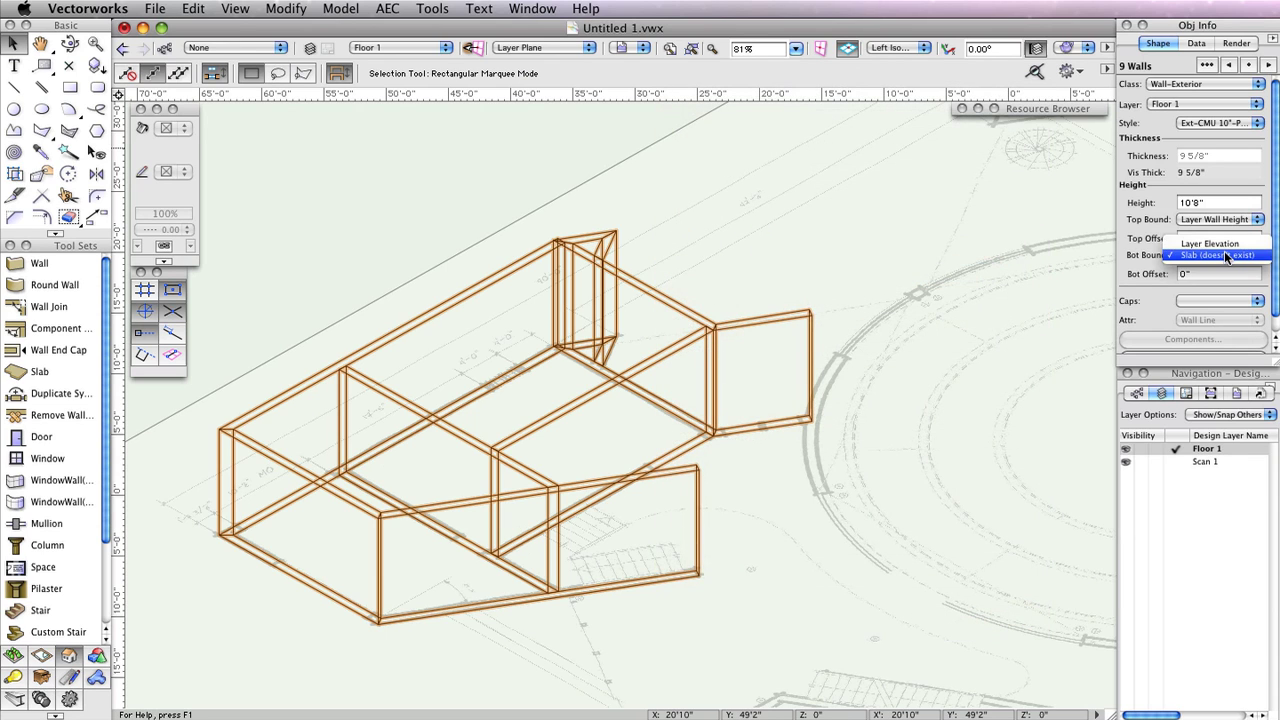
{"action": "left_click", "coordinate": [1212, 244]}
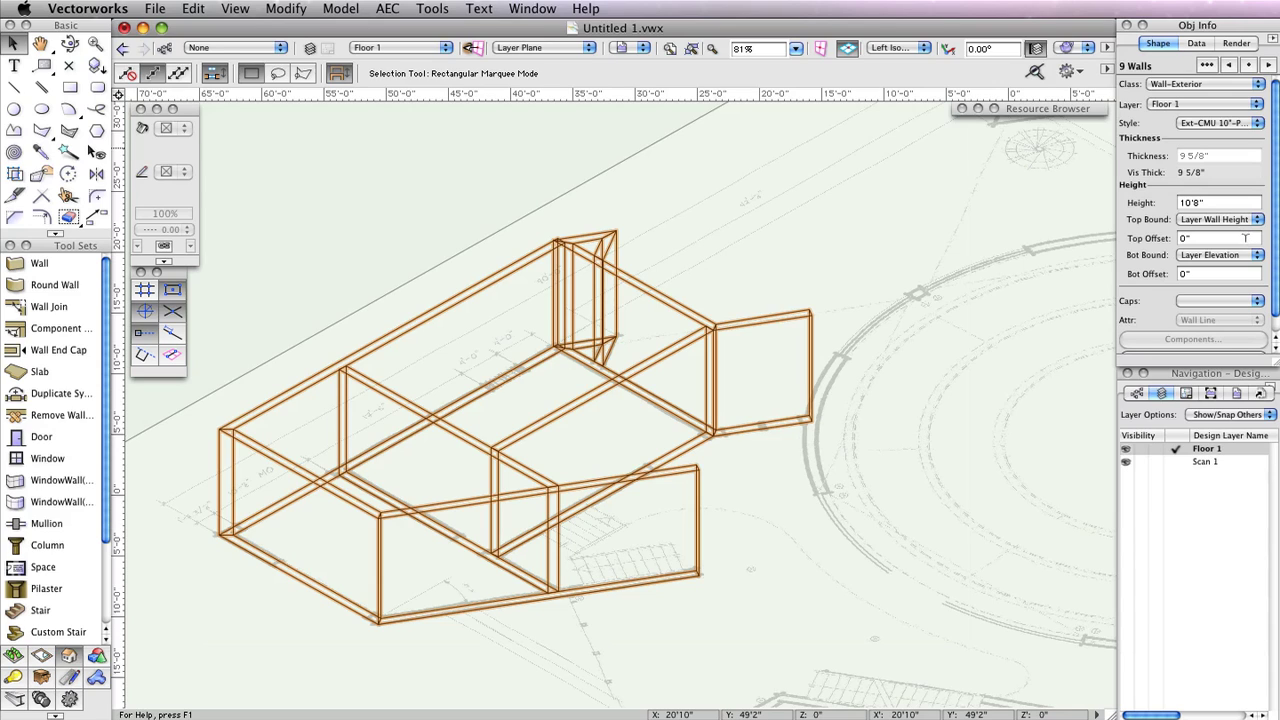
- In Top/Plan view, trace the large triangle at the plan's lower-right corner with a 30° sloping wall, a vertical wall about 15' long and a horizontal base
{"action": "left_click", "coordinate": [909, 51]}
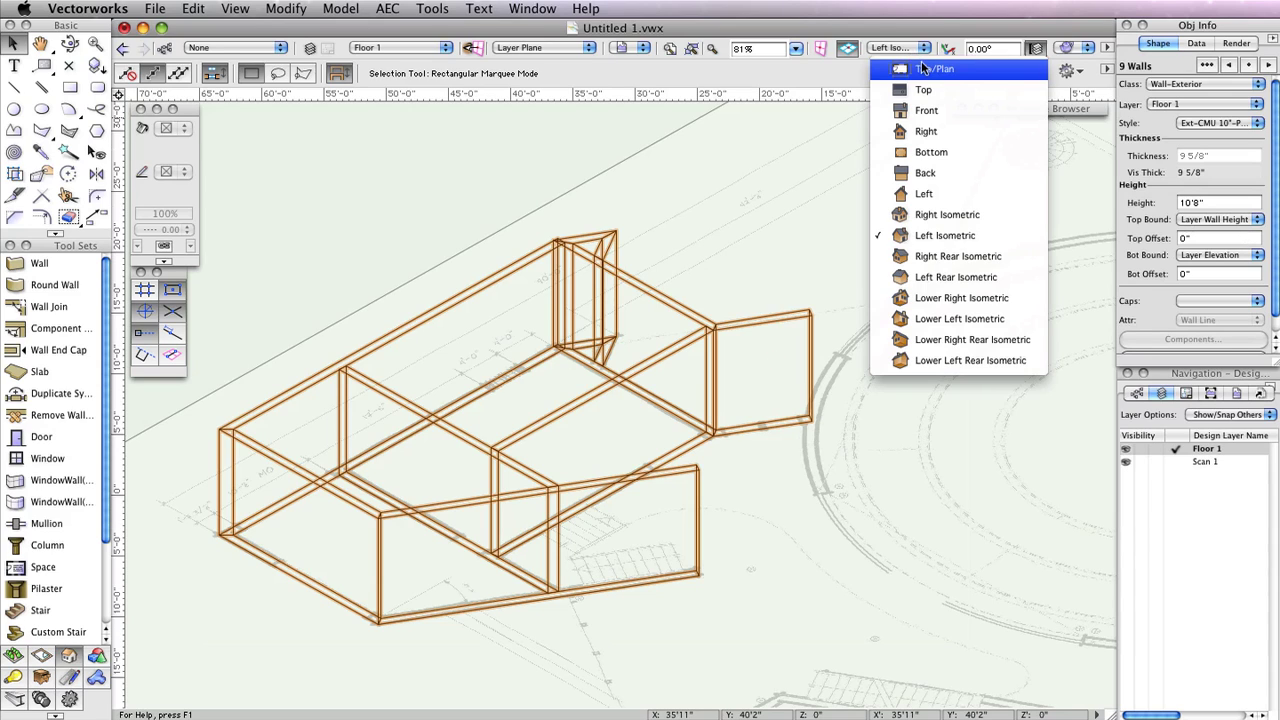
{"action": "left_click", "coordinate": [928, 70]}
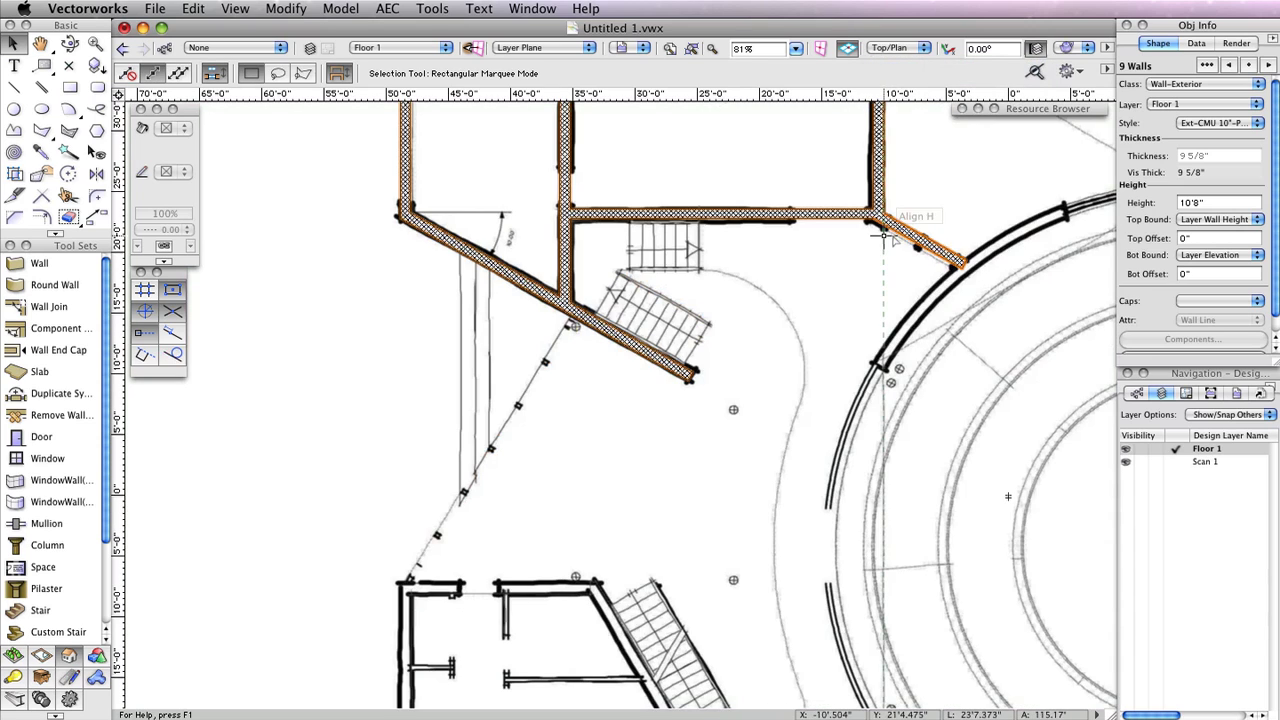
{"action": "scroll", "coordinate": [766, 338], "scroll_direction": "down", "scroll_amount": 1}
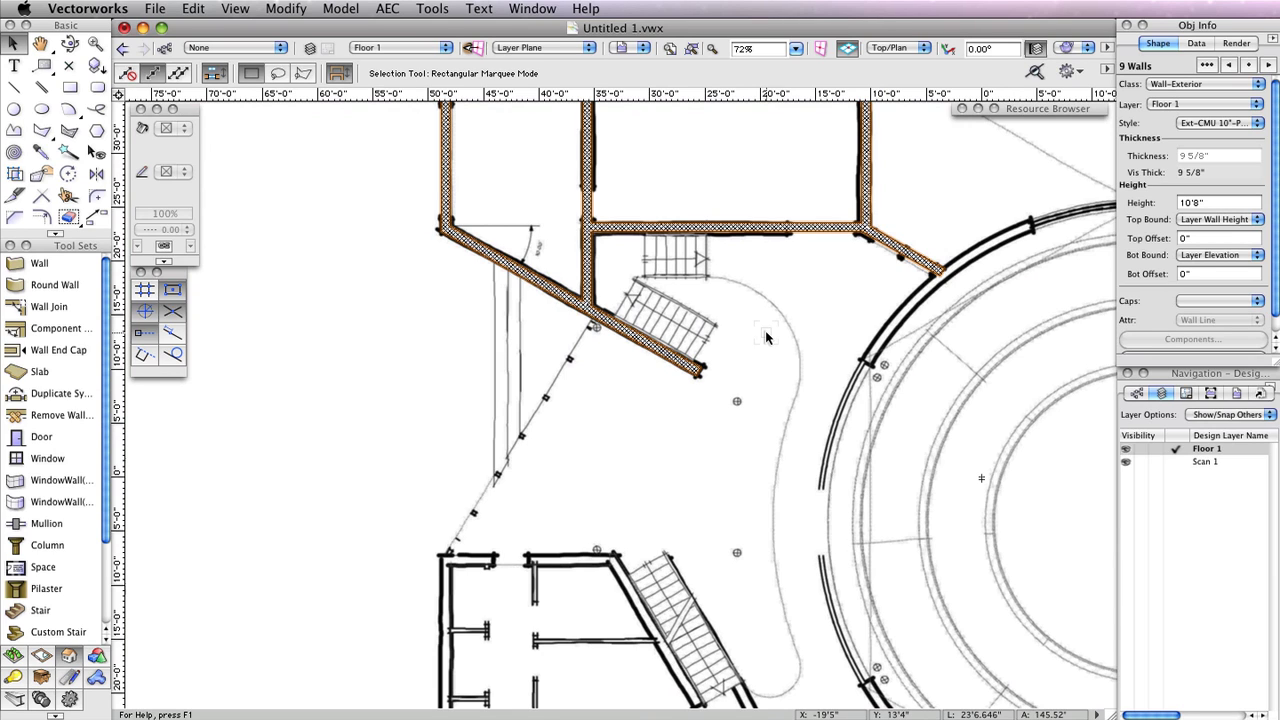
{"action": "scroll", "coordinate": [766, 338], "scroll_direction": "down", "scroll_amount": 8}
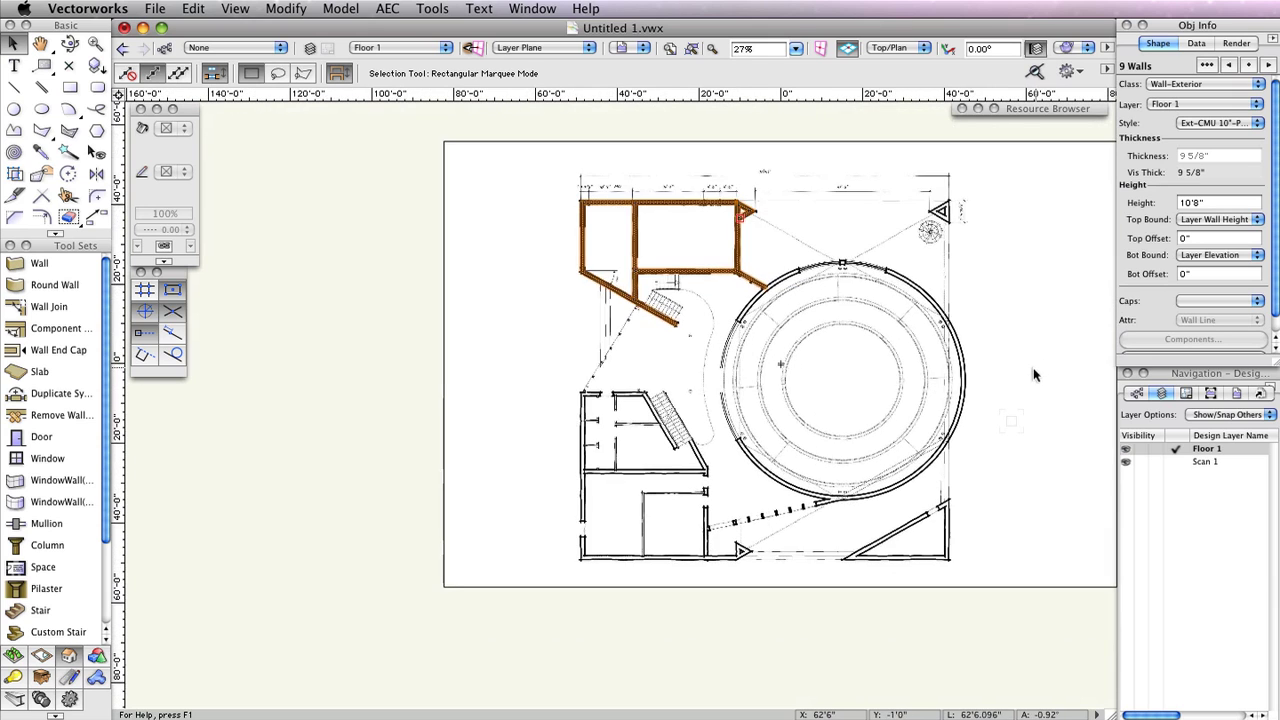
{"action": "scroll", "coordinate": [1034, 374], "scroll_direction": "up", "scroll_amount": 2}
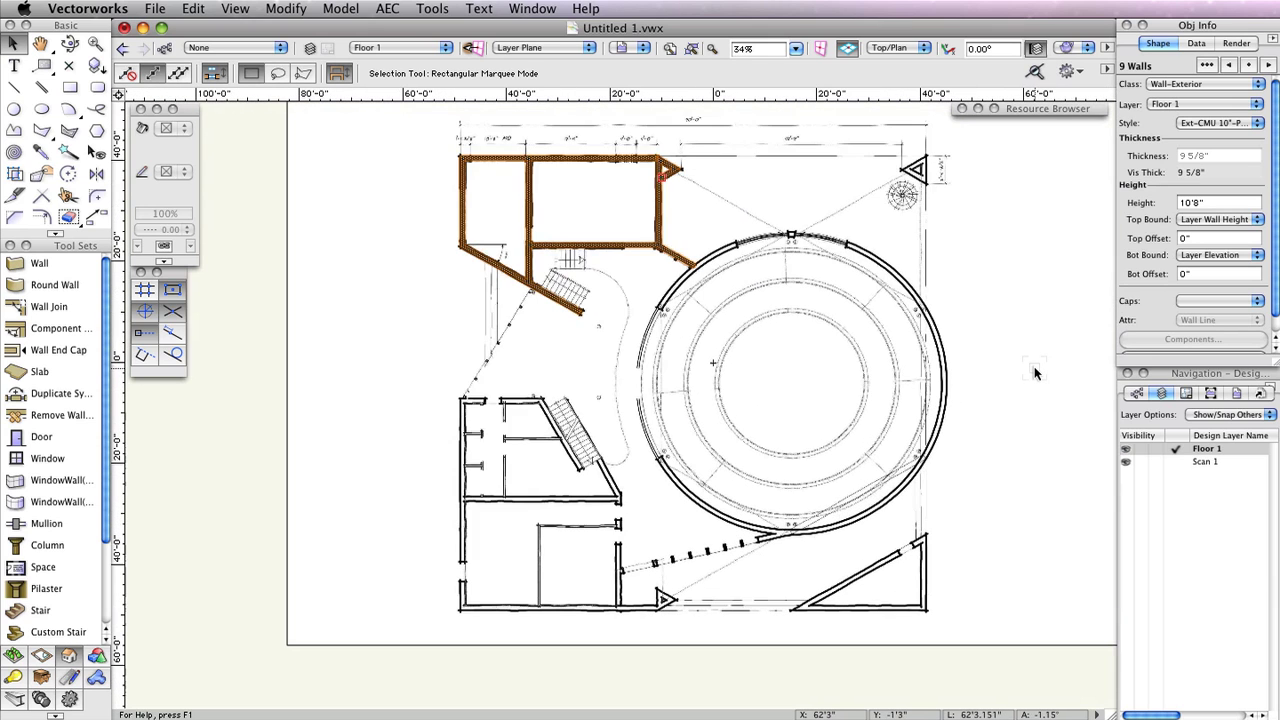
{"action": "key", "text": "9"}
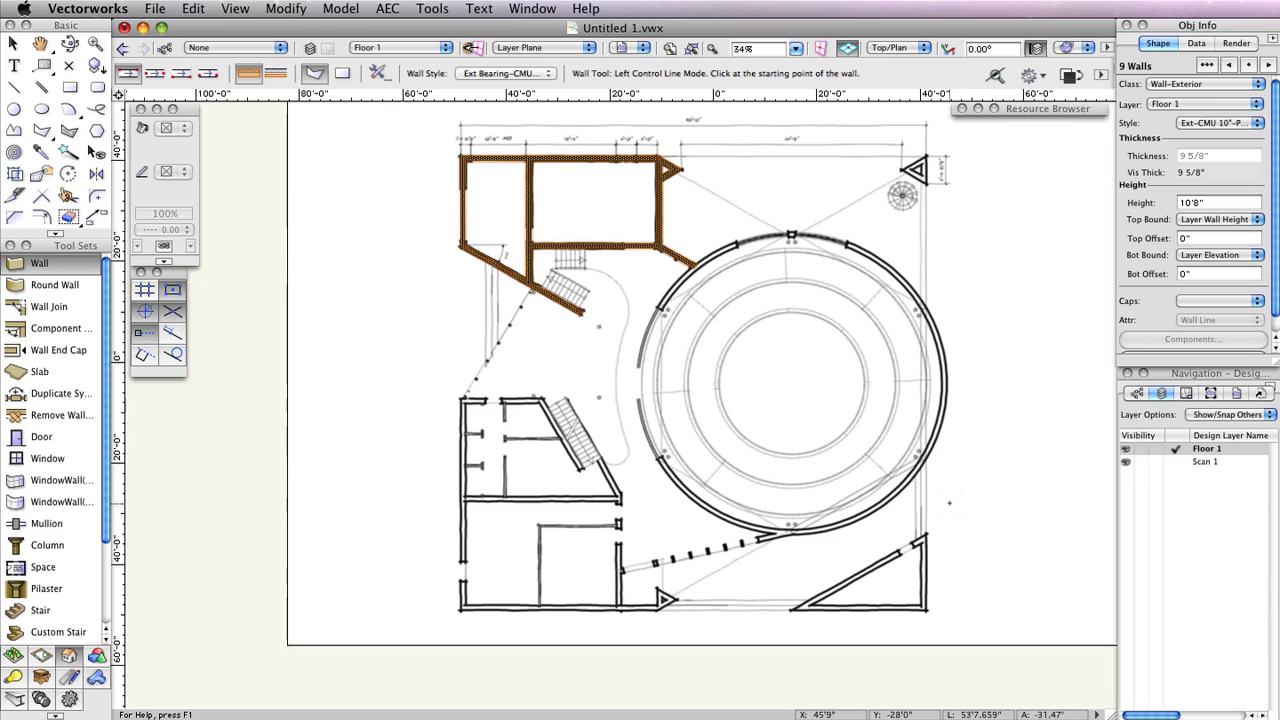
{"action": "left_click", "coordinate": [923, 512]}
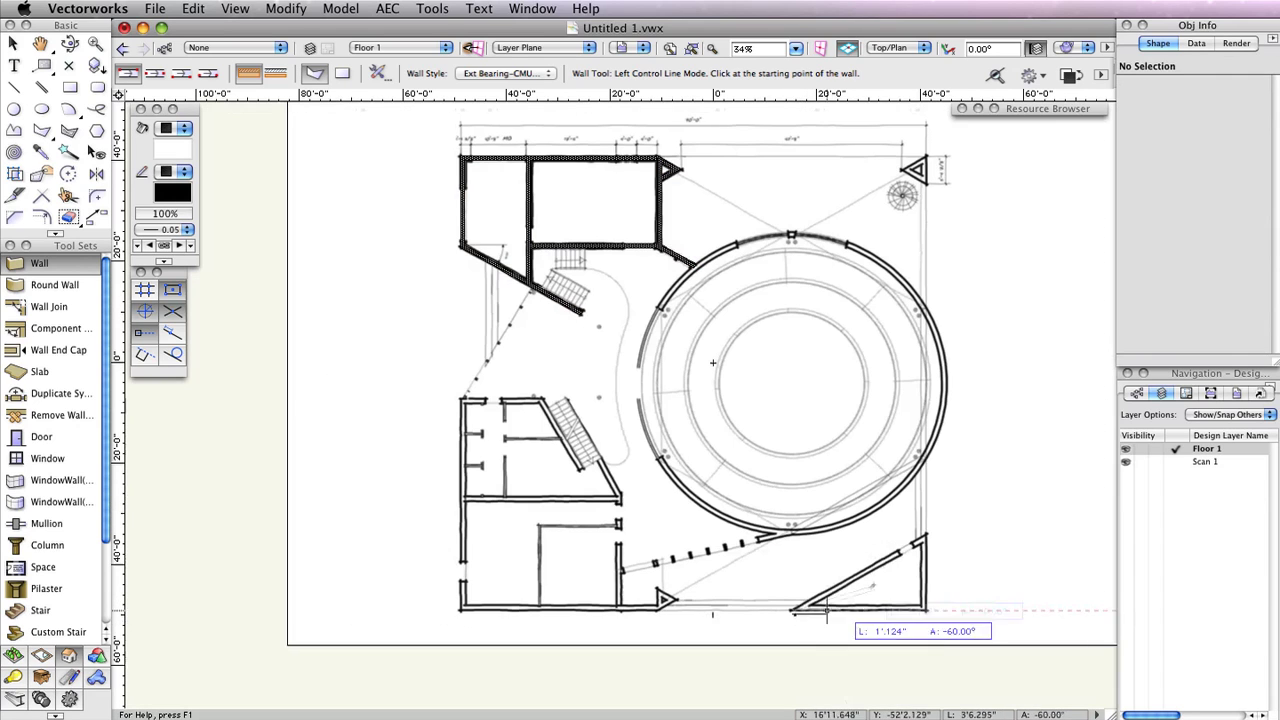
{"action": "left_click", "coordinate": [794, 620]}
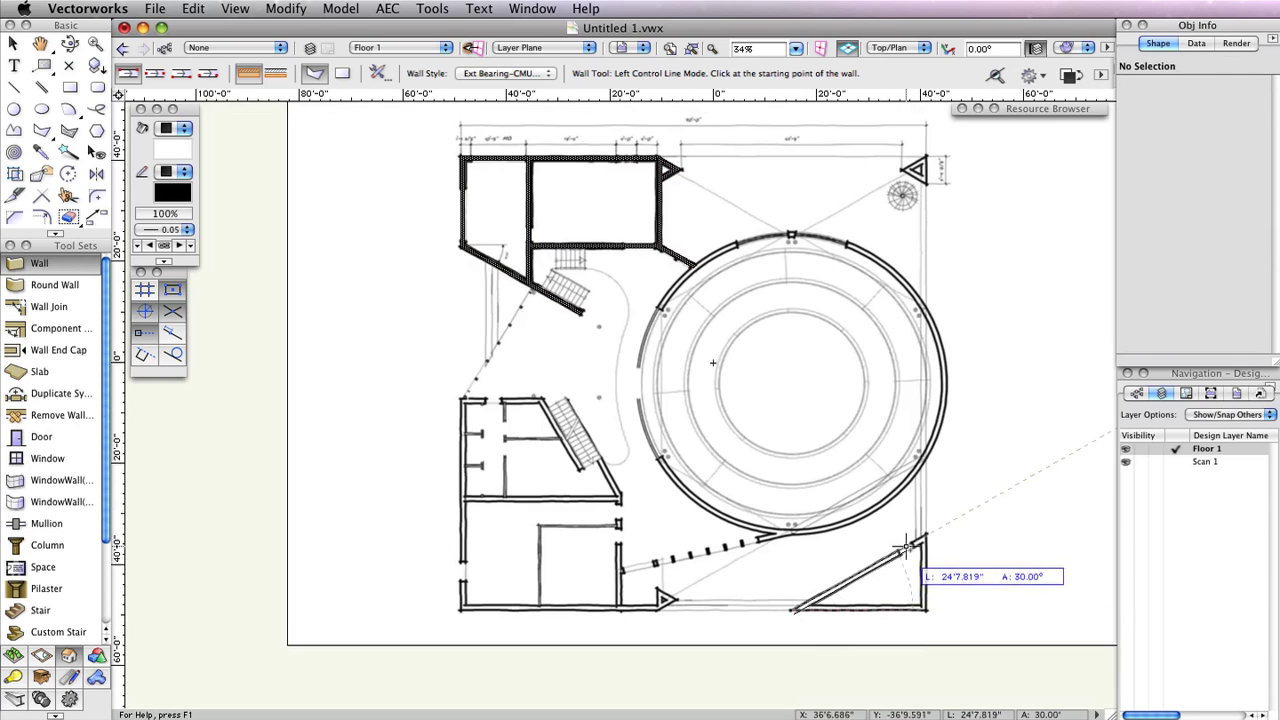
{"action": "left_click", "coordinate": [923, 512]}
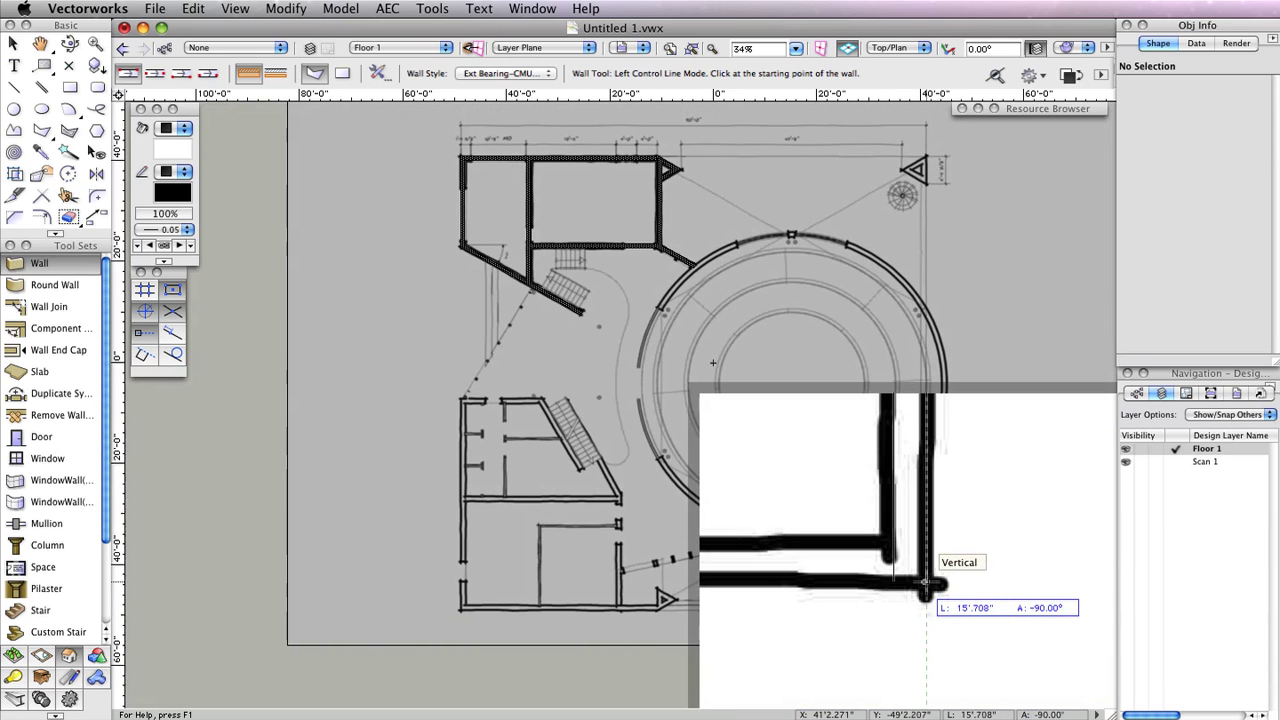
{"action": "left_click", "coordinate": [923, 608]}
{"action": "left_click", "coordinate": [795, 608]}
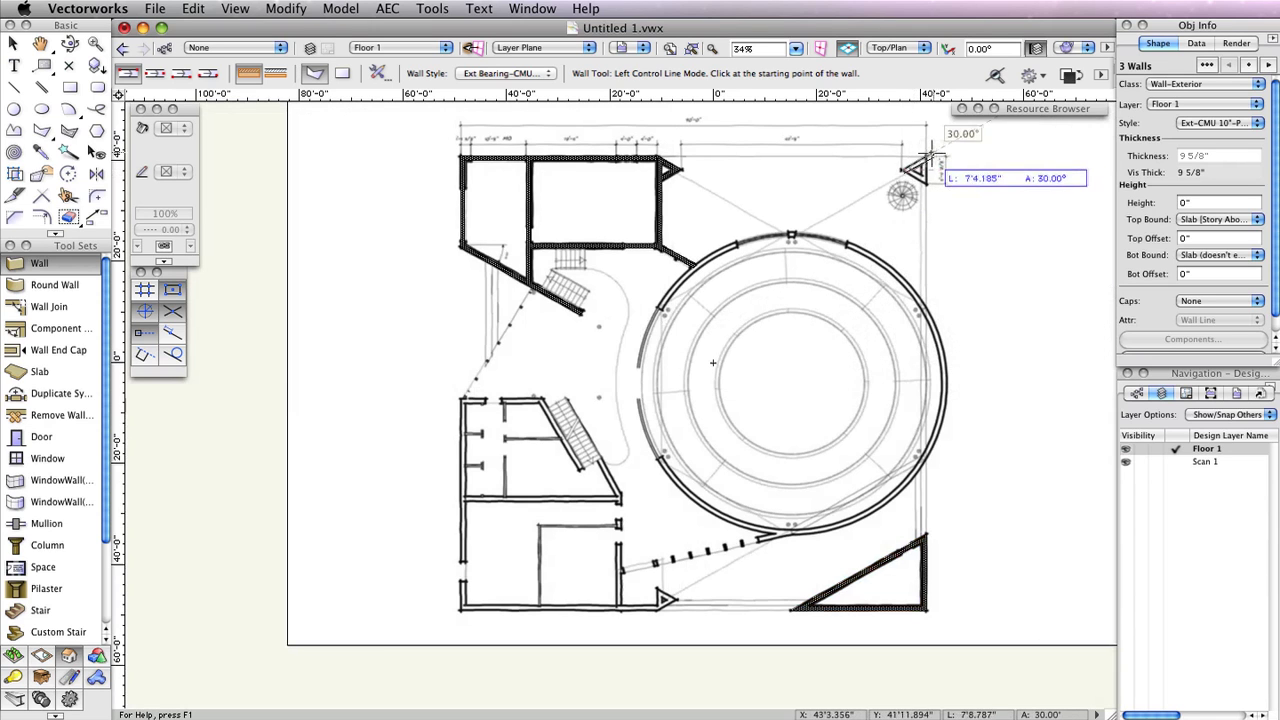
- Trace the small triangle of walls above the spiral stair at the plan's upper-right corner, closing it with a side about 4'9" long
{"action": "left_click", "coordinate": [918, 168]}
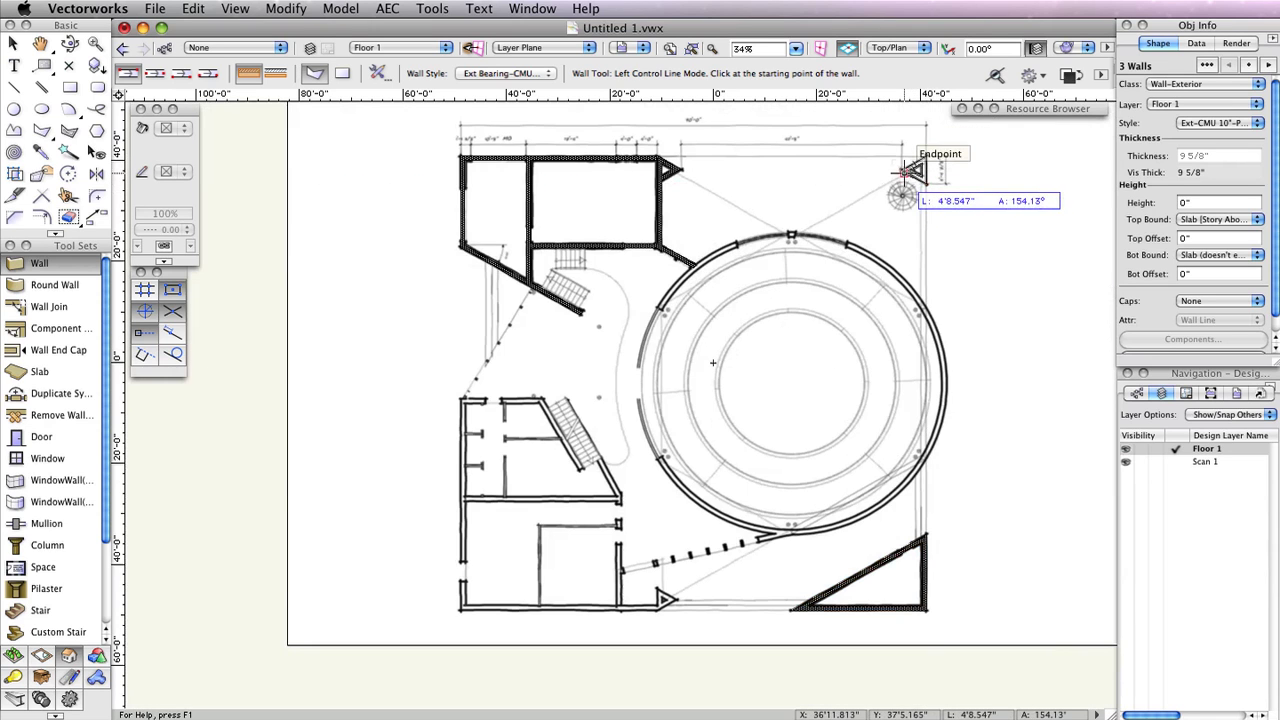
{"action": "left_click", "coordinate": [907, 171]}
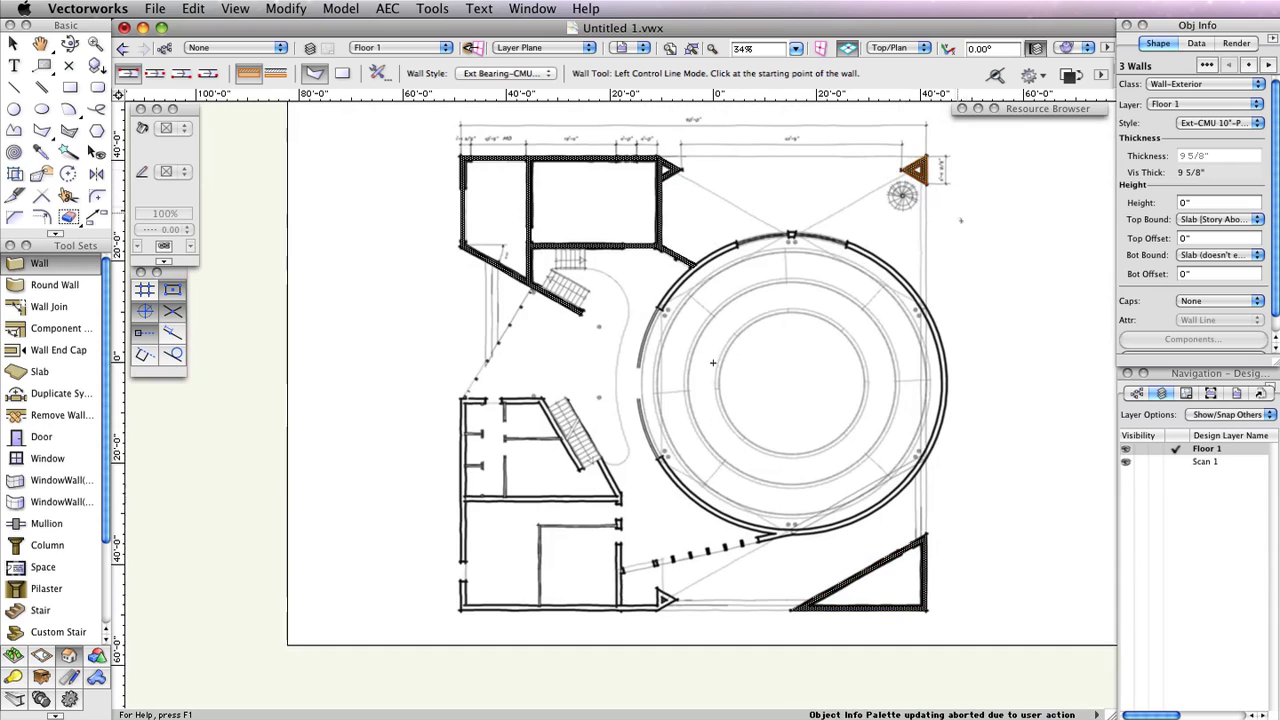
- Trace the lower-left building's heavy walls with its small triangle, plus the sloping wall from its right side to the circle's bottom
{"action": "scroll", "coordinate": [497, 537], "scroll_direction": "up", "scroll_amount": 1}
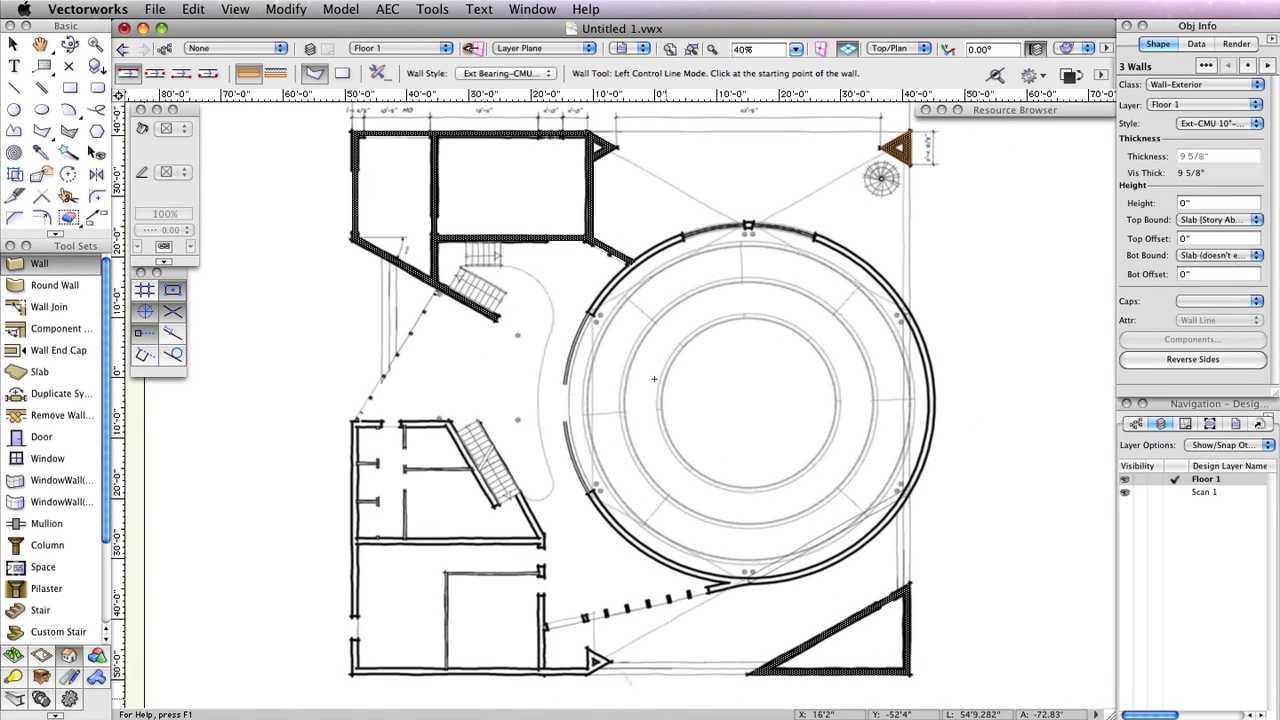
{"action": "left_click", "coordinate": [600, 661]}
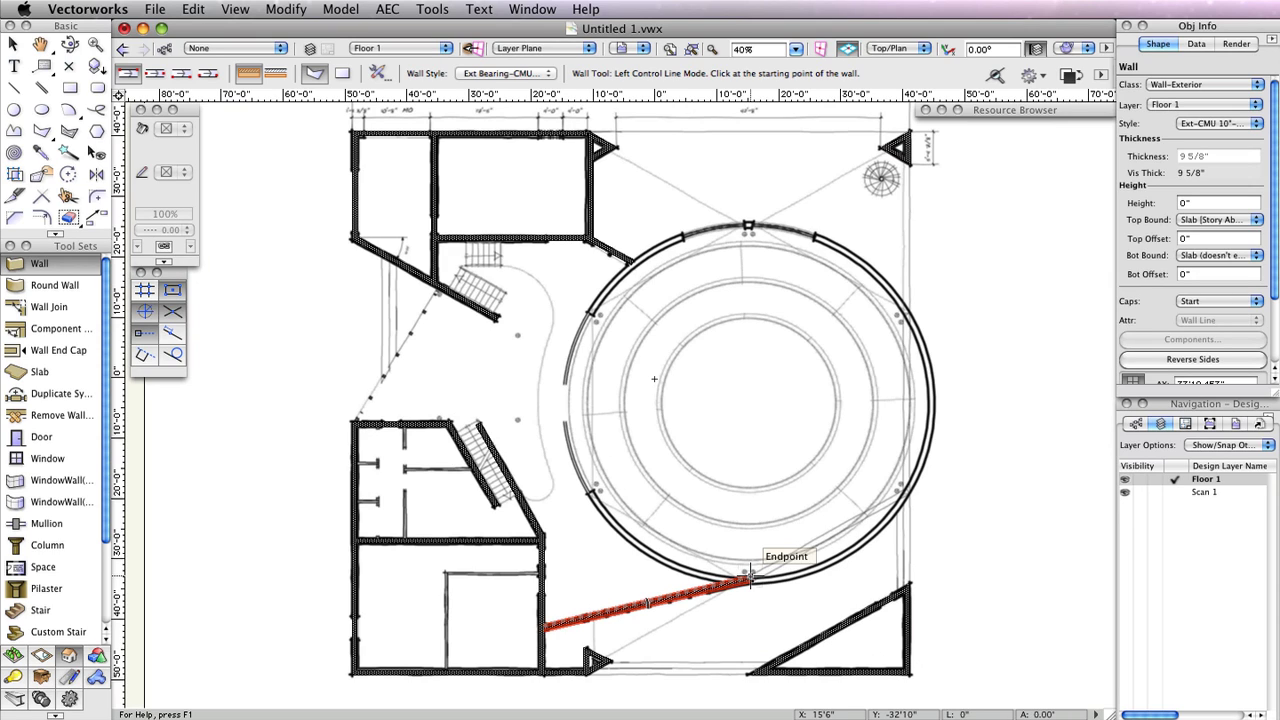
{"action": "left_click", "coordinate": [748, 578]}
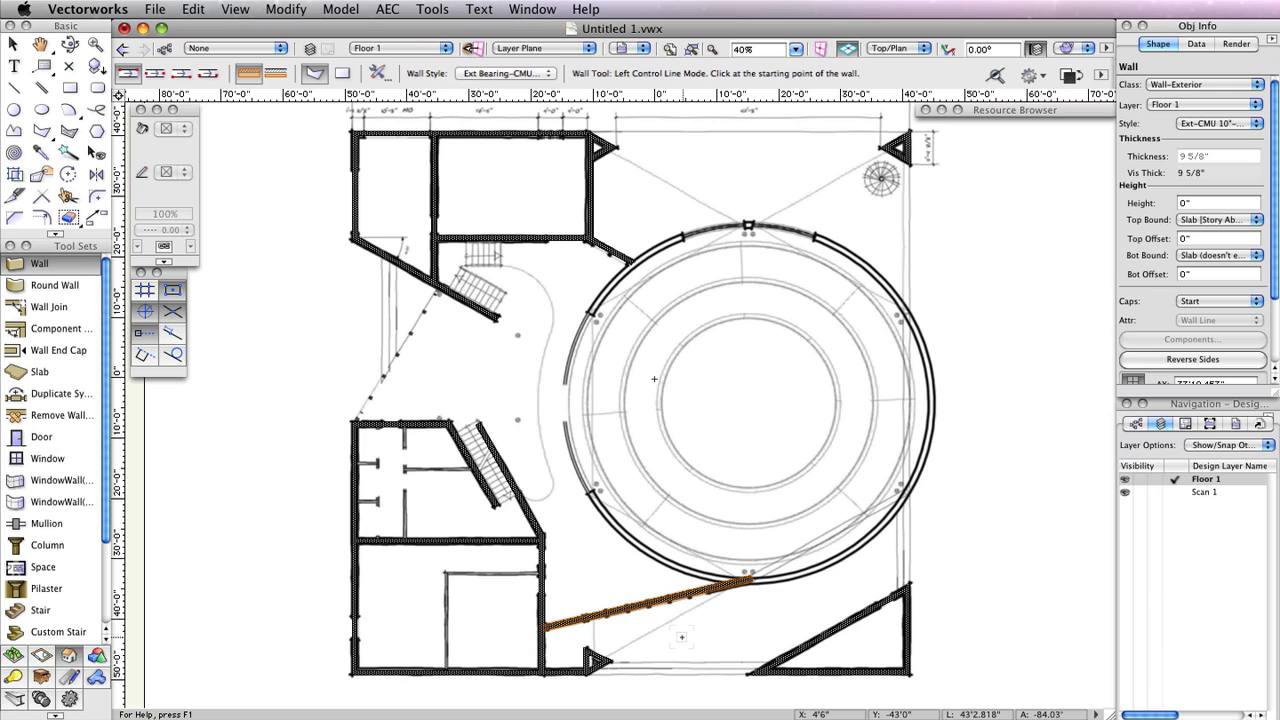
{"action": "key", "text": "x"}
{"action": "key", "text": "x"}
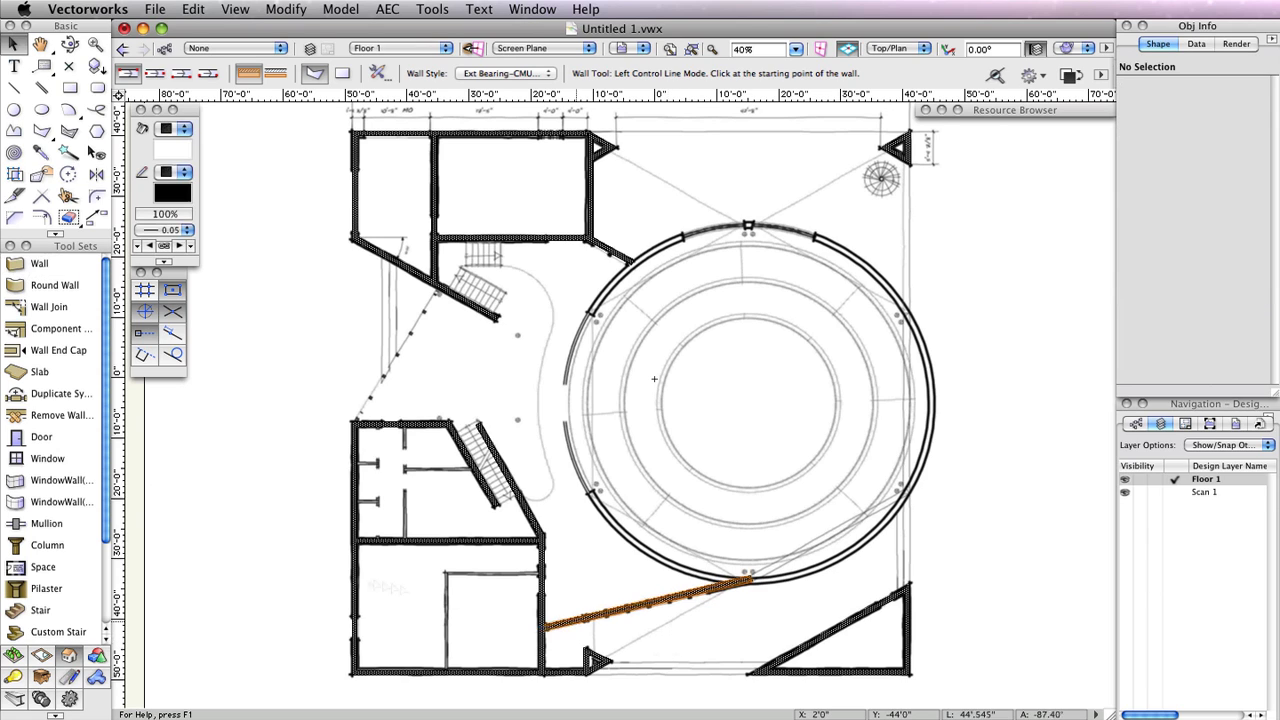
- Trace the circular wall as a three-point round wall from its upper-left end around the right side to its lower-left end
{"action": "left_click", "coordinate": [56, 290]}
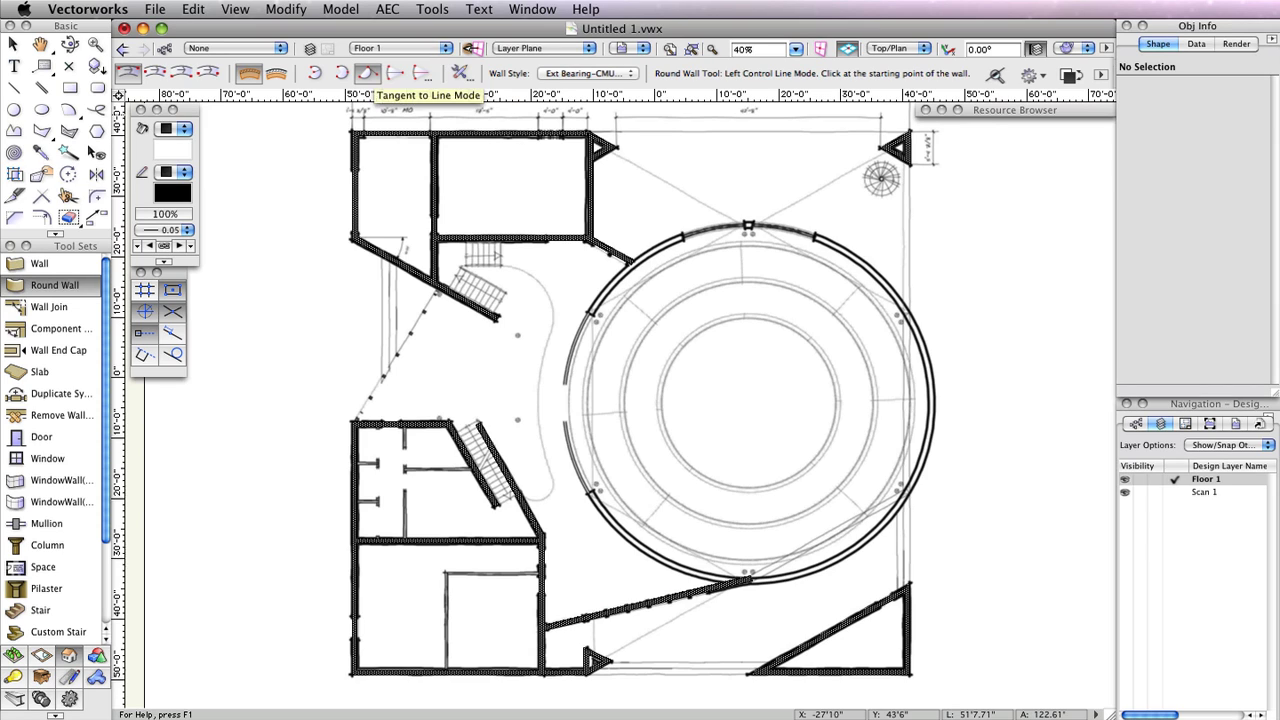
{"action": "left_click", "coordinate": [341, 74]}
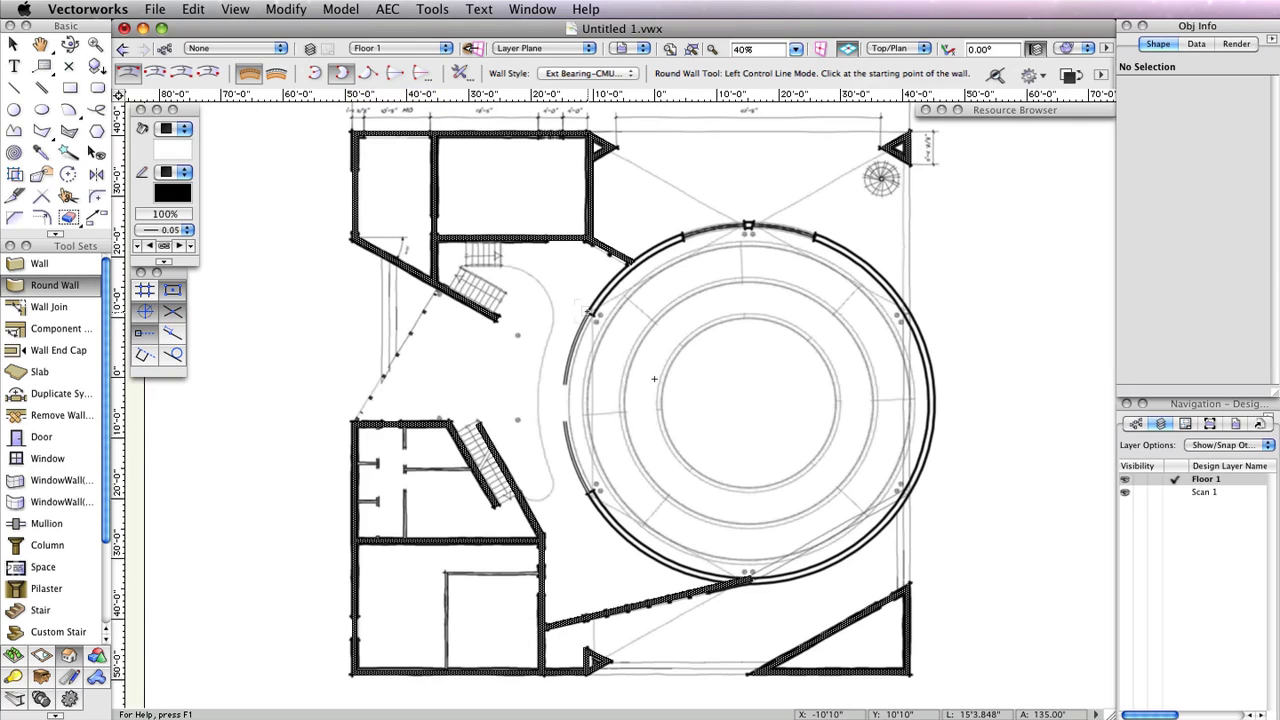
{"action": "left_click", "coordinate": [590, 314]}
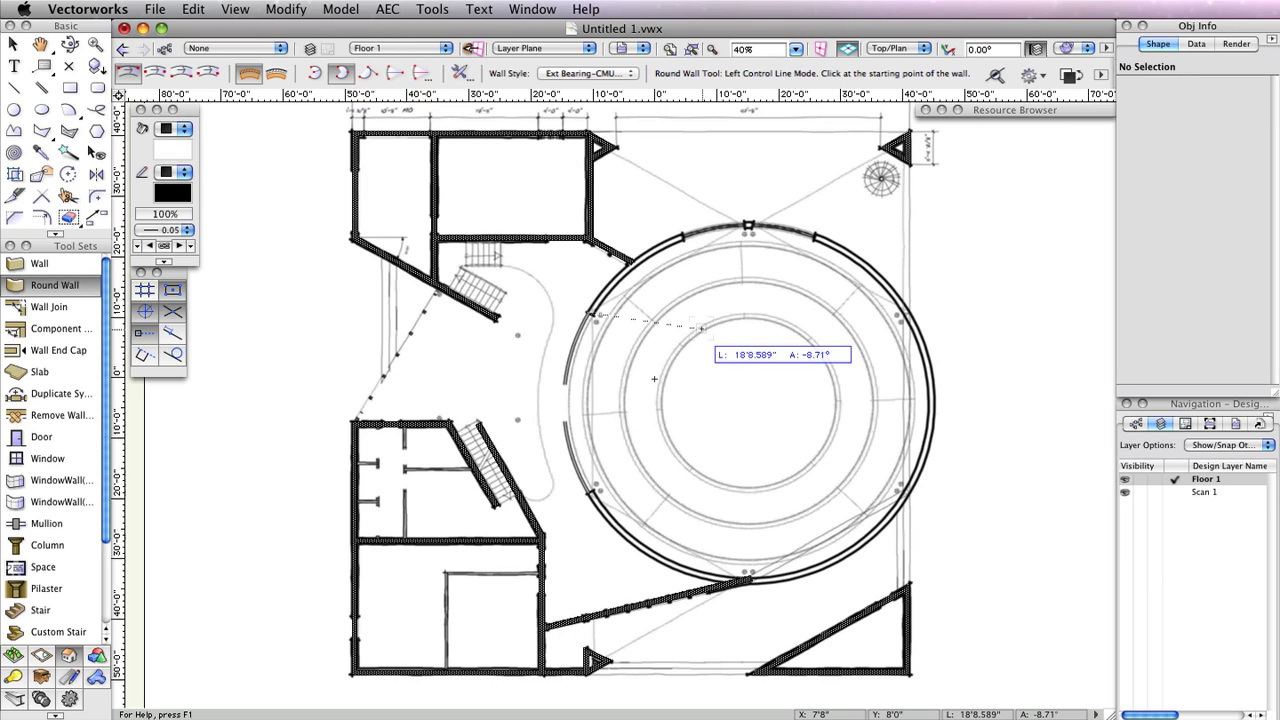
{"action": "left_click", "coordinate": [905, 313]}
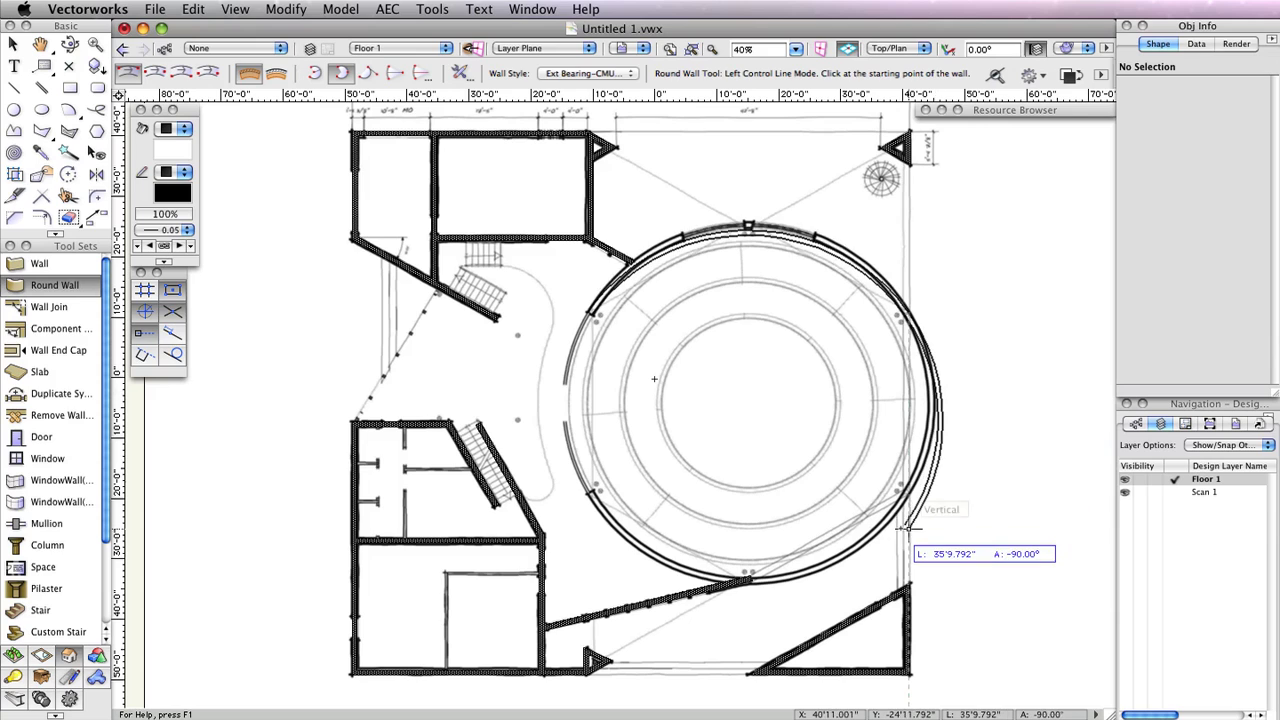
{"action": "left_click", "coordinate": [590, 492]}
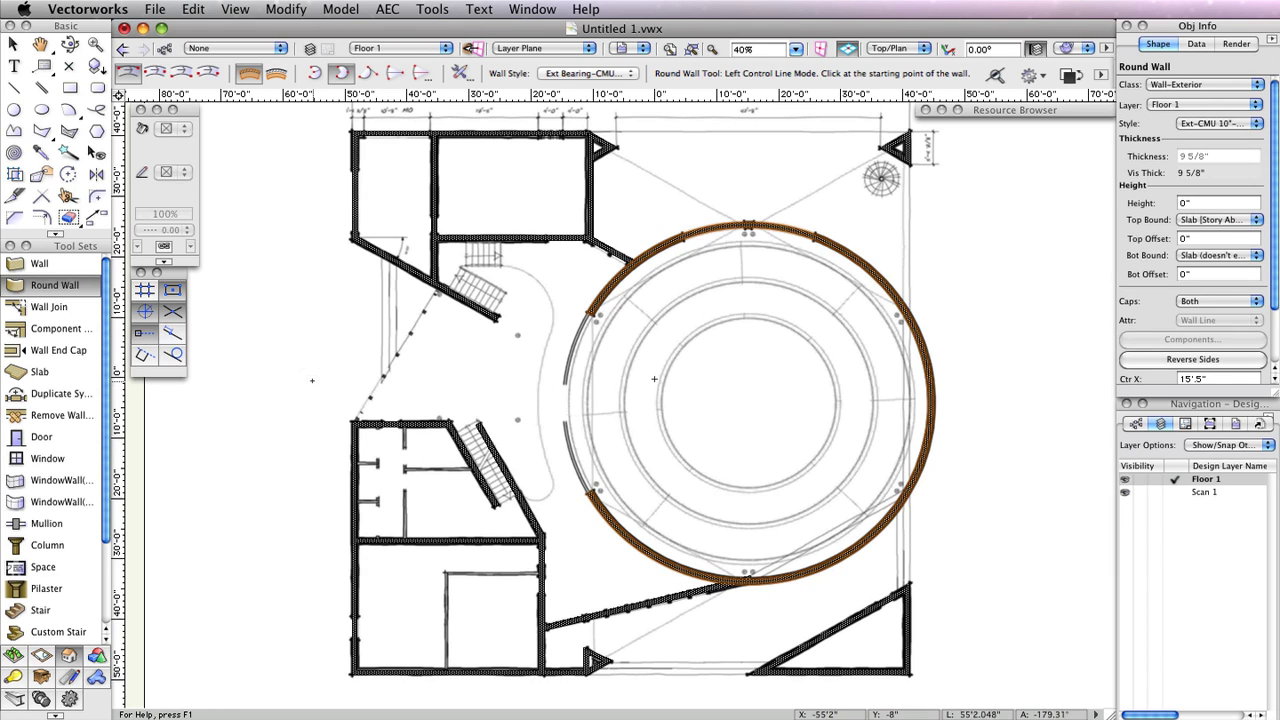
- Set the wall style to Int Partition to Ceil-Metal Stud 3 5/8"-Gyp Bd 5/8" and trace the lower-left building's interior partitions
{"action": "left_click", "coordinate": [55, 266]}
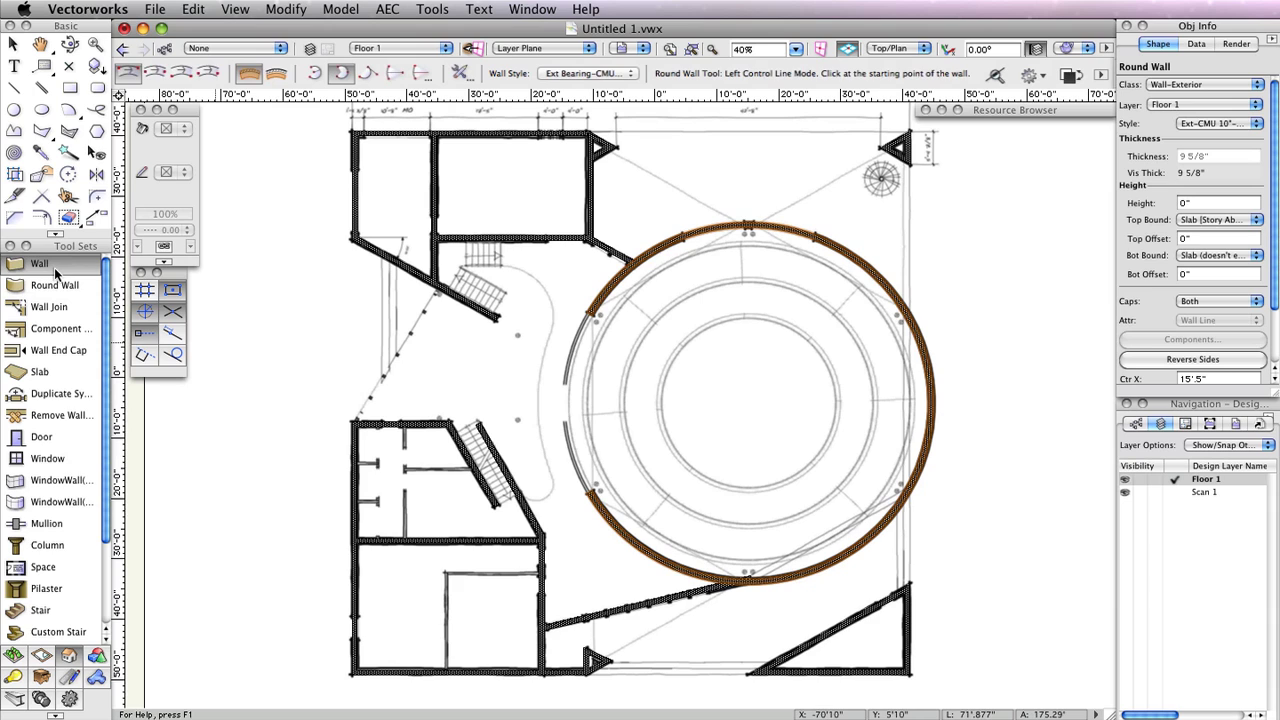
{"action": "left_click", "coordinate": [590, 73]}
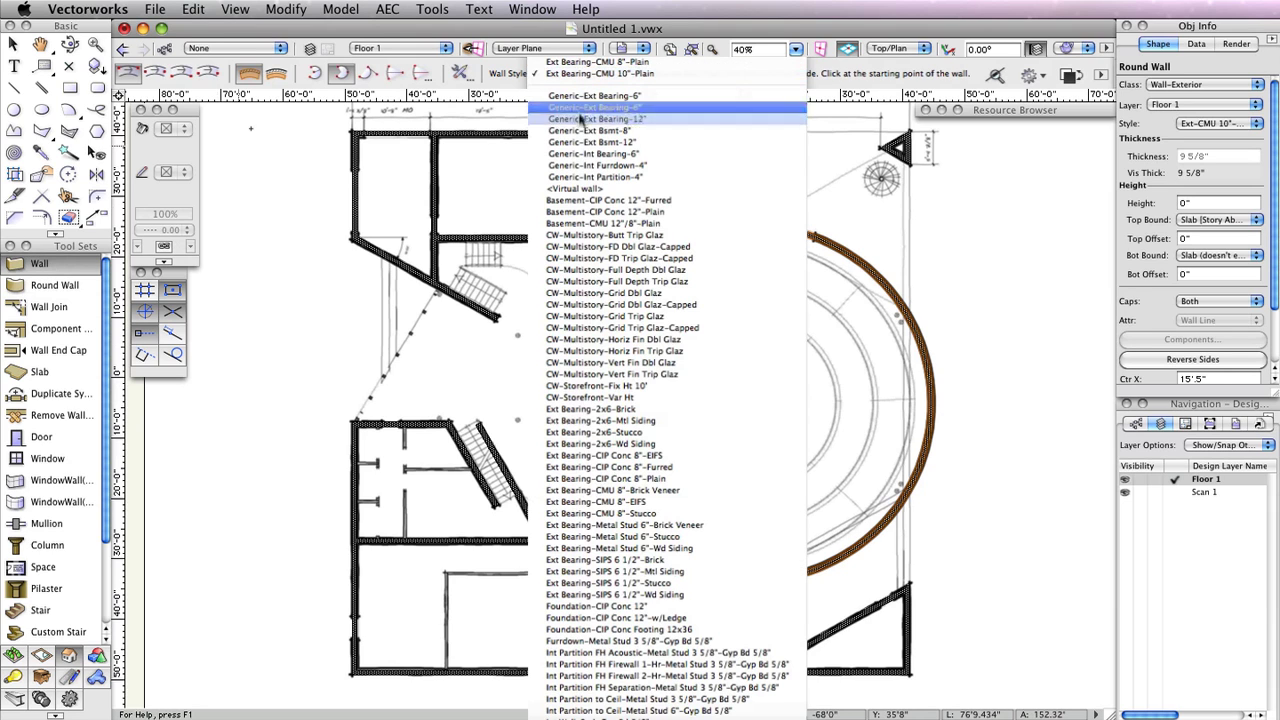
{"action": "left_click", "coordinate": [727, 700]}
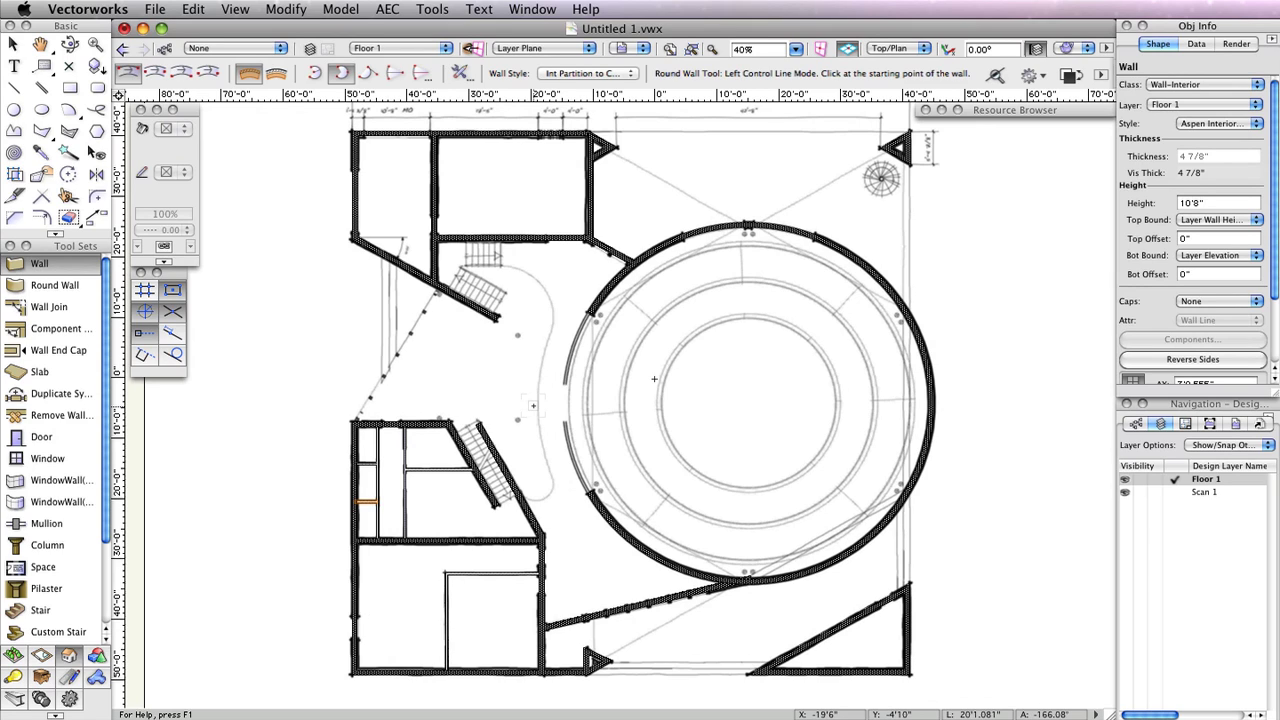
- In the left isometric view, T-join the lower sloping wall and the short upper connecting wall to the round wall
{"action": "left_click", "coordinate": [897, 48]}
{"action": "left_click", "coordinate": [949, 240]}
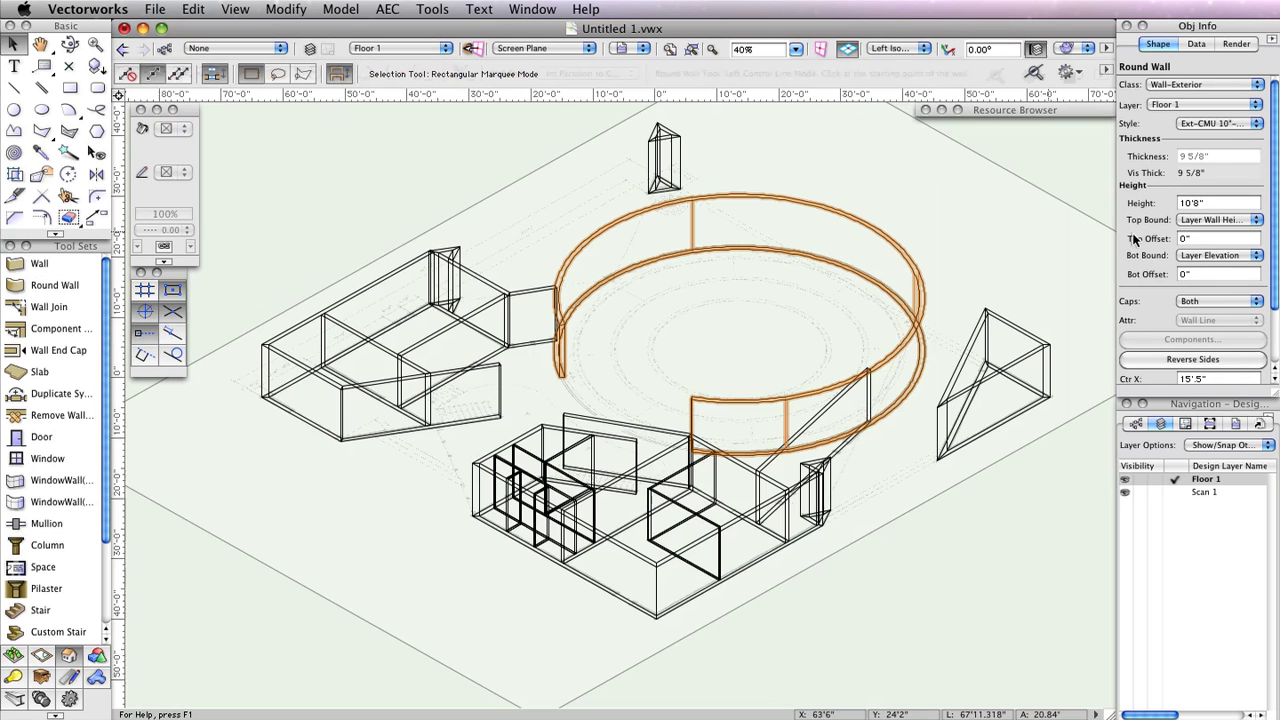
{"action": "left_click", "coordinate": [804, 429]}
{"action": "left_click", "coordinate": [522, 290], "text": "shift"}
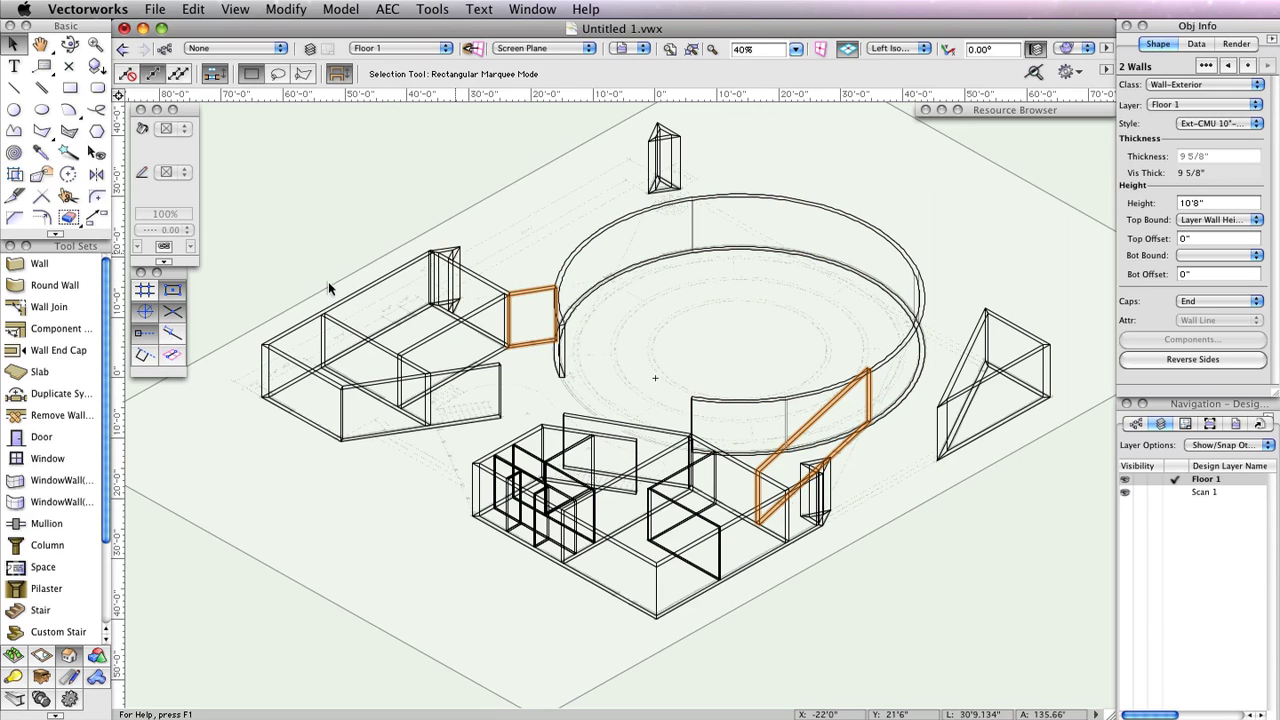
{"action": "left_click", "coordinate": [52, 312]}
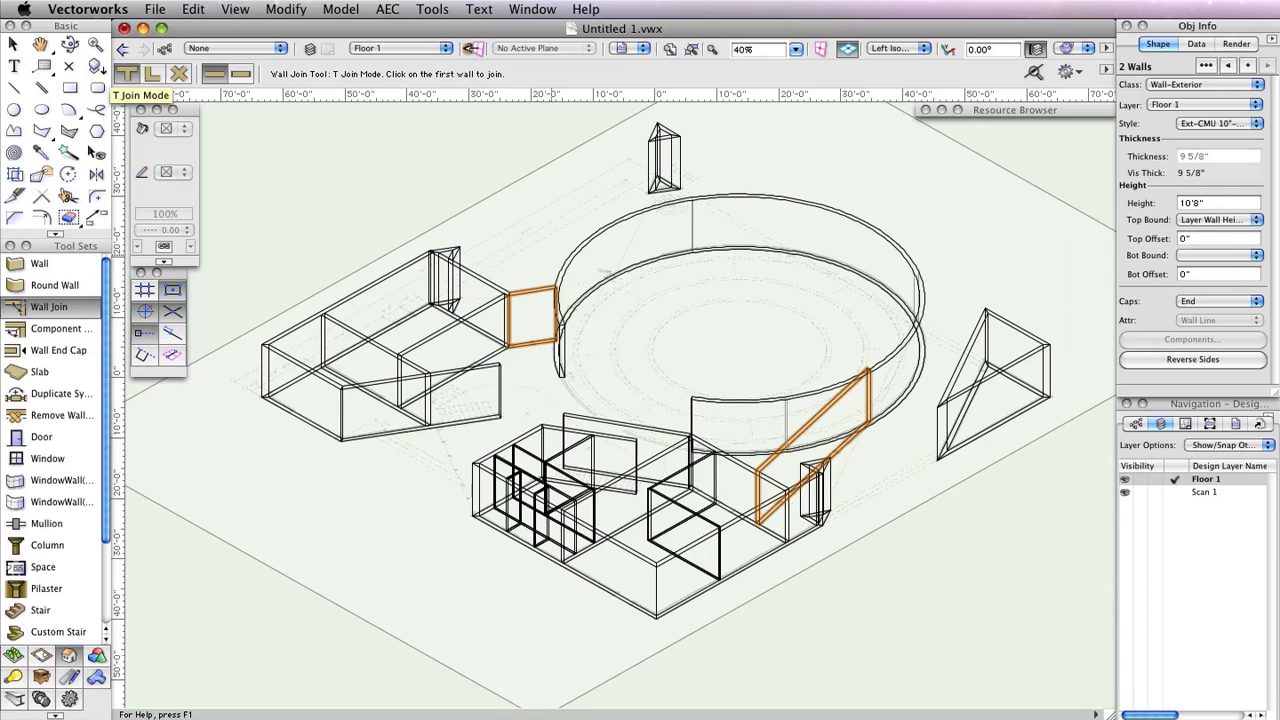
{"action": "left_click", "coordinate": [838, 447]}
{"action": "left_click", "coordinate": [908, 390]}
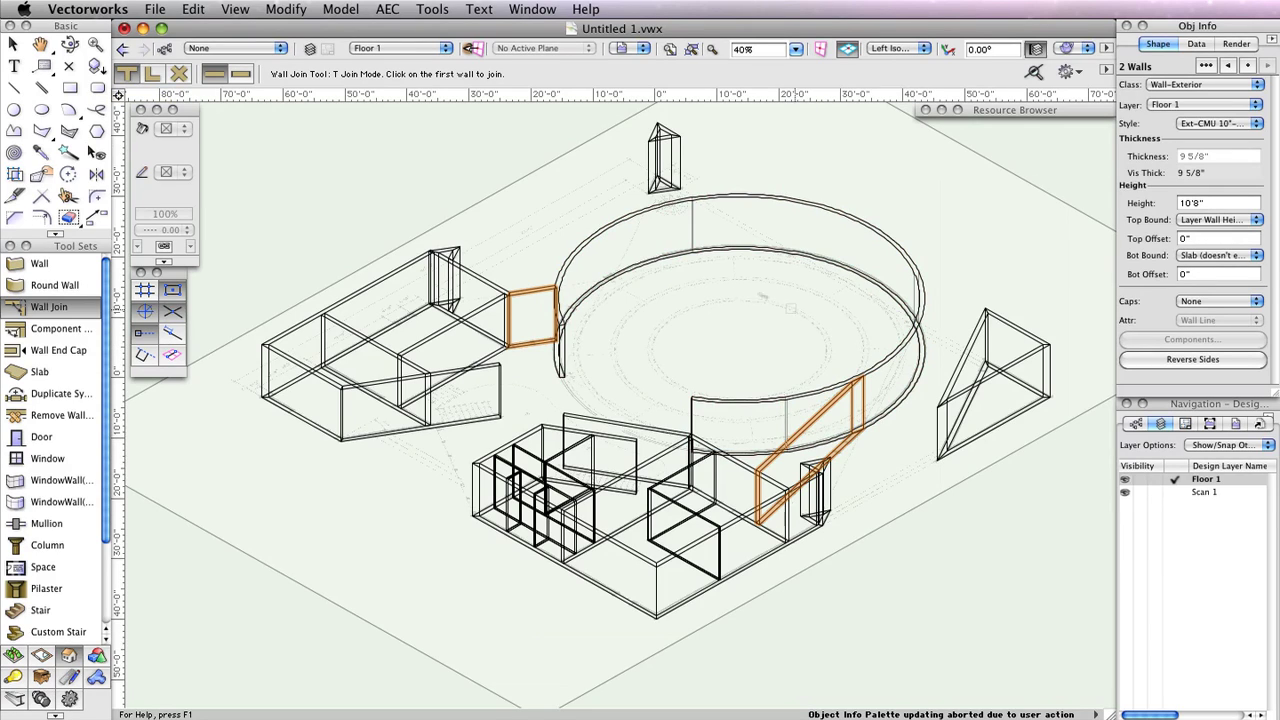
{"action": "left_click", "coordinate": [538, 341]}
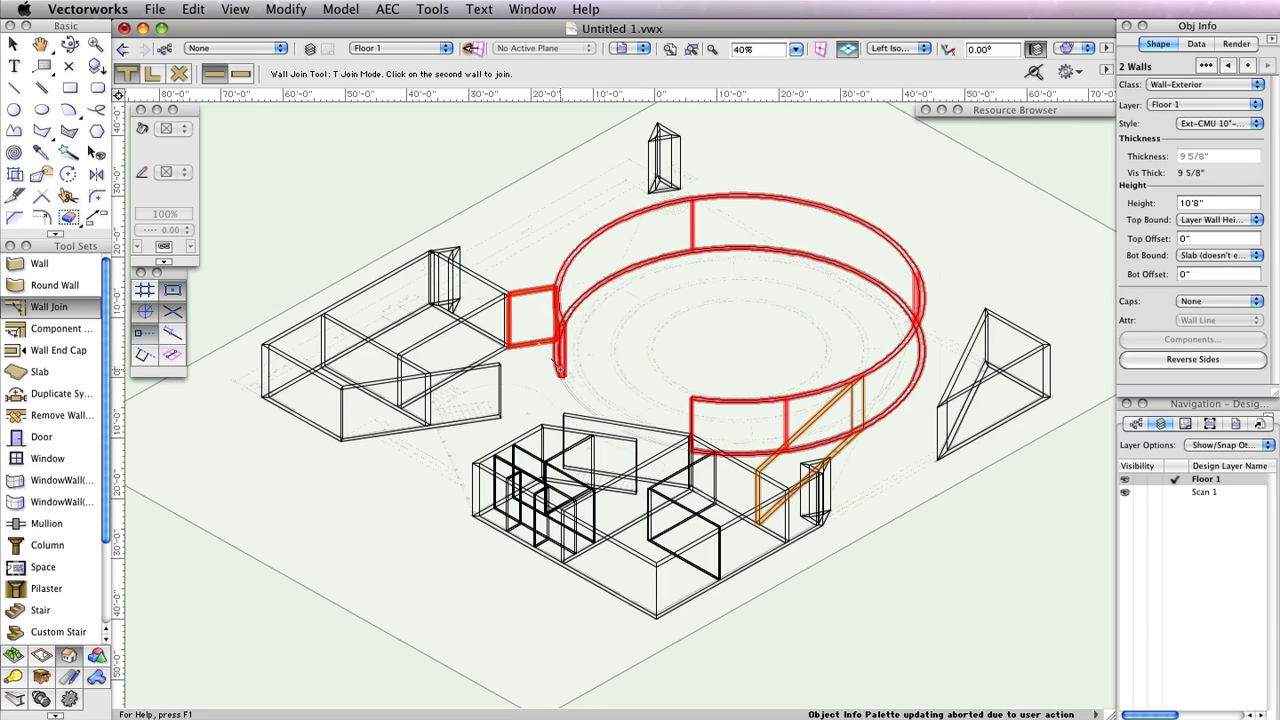
{"action": "left_click", "coordinate": [555, 360]}
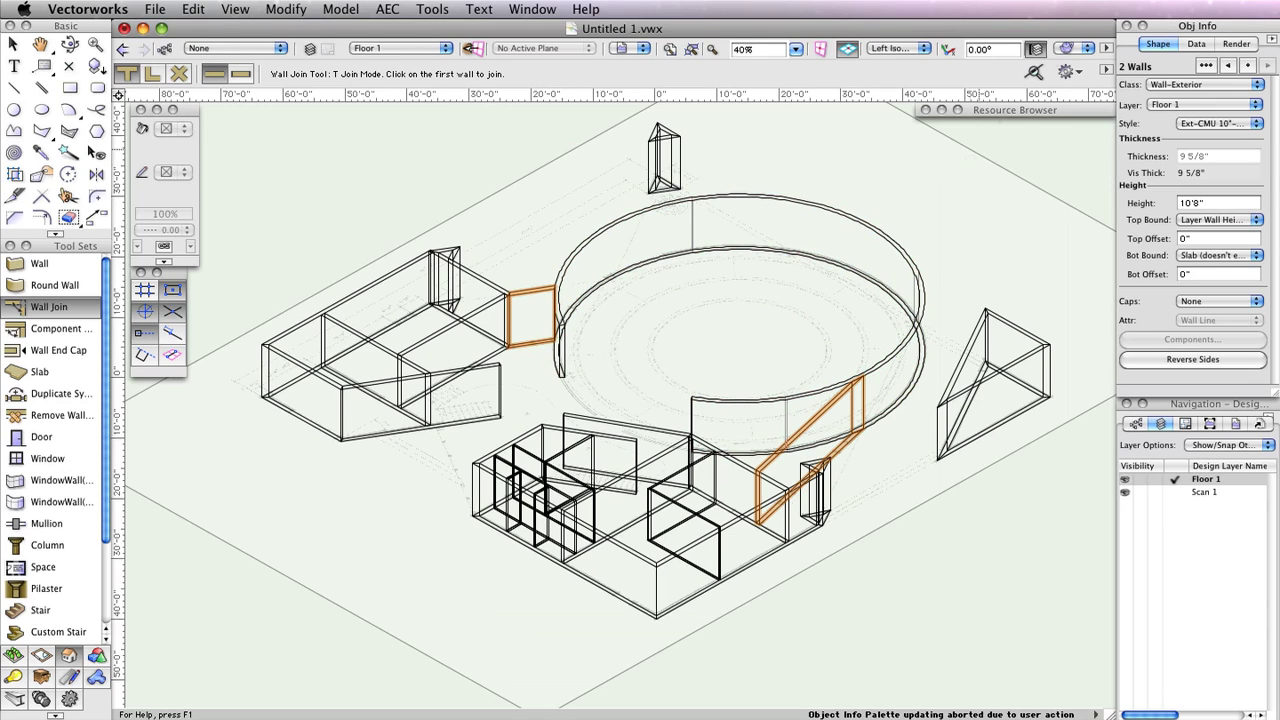
- Render the model in OpenGL and orbit it to examine the joined walls from the opposite side, then return to Top/Plan view
{"action": "left_click", "coordinate": [1066, 48]}
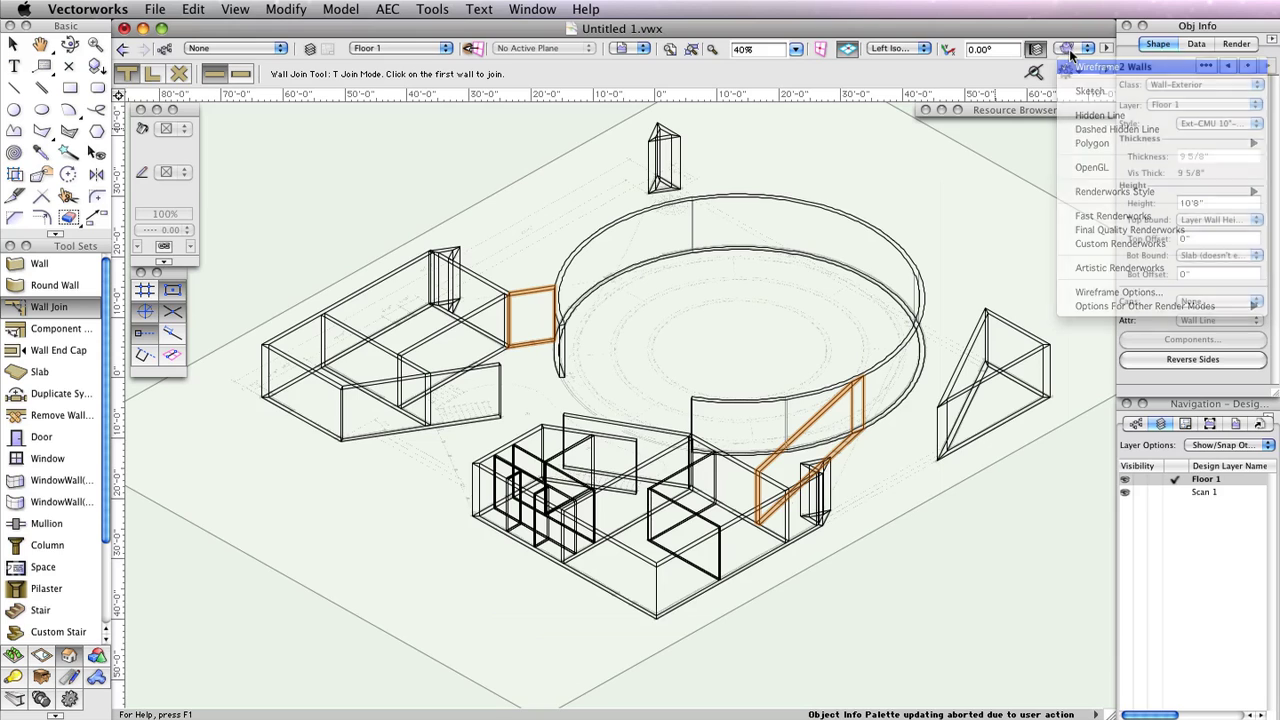
{"action": "left_click", "coordinate": [1092, 166]}
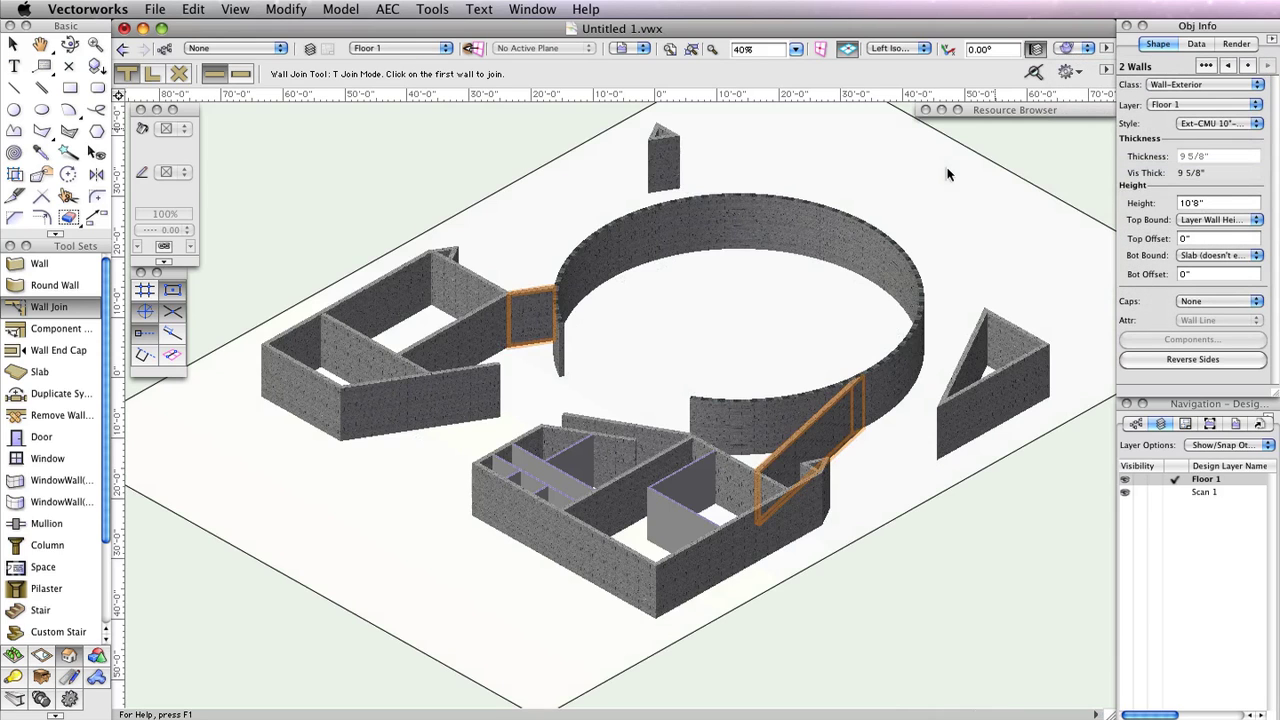
{"action": "key", "text": "shift+c"}
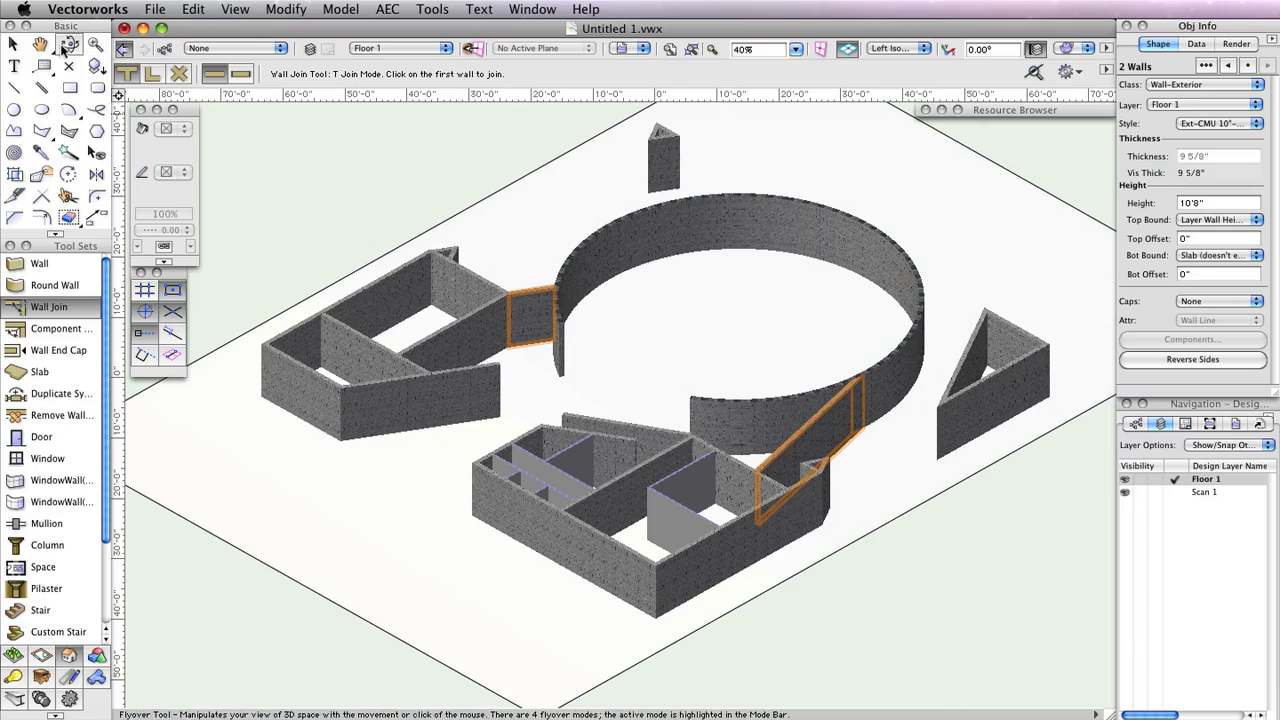
{"action": "left_click_drag", "start_coordinate": [654, 368], "coordinate": [877, 334]}
{"action": "left_click", "coordinate": [50, 307]}
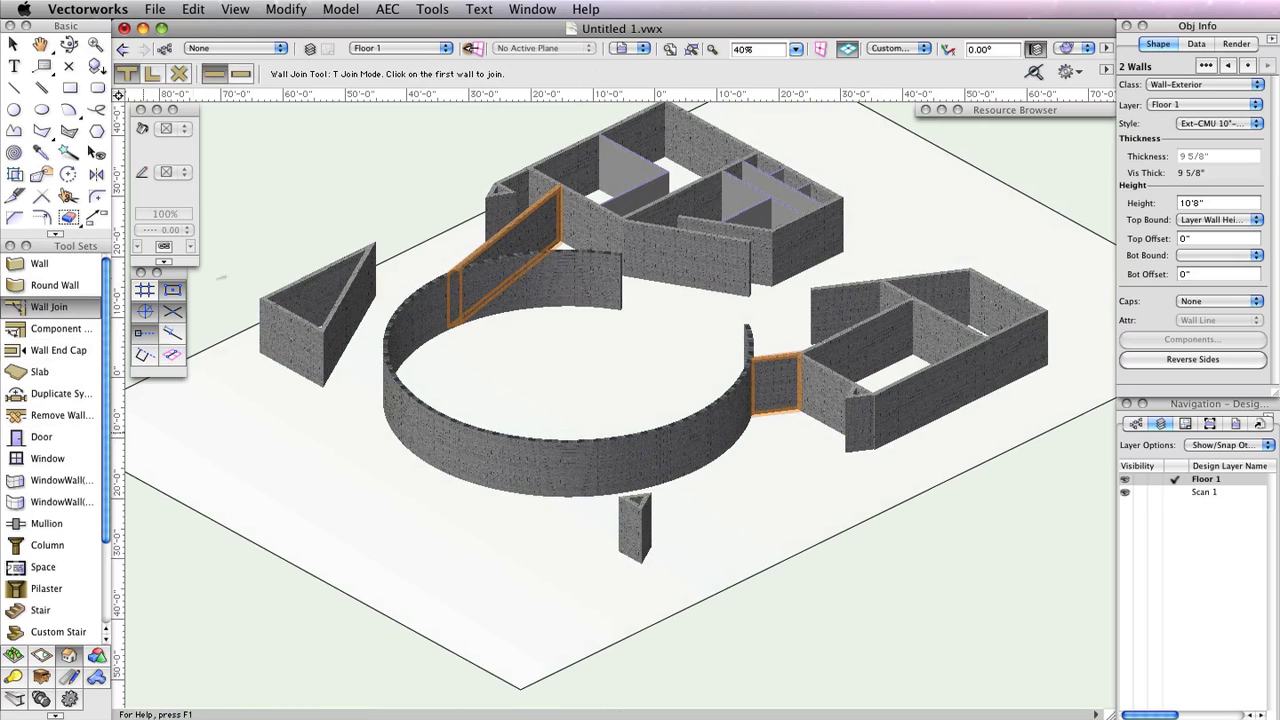
{"action": "middle_click_drag", "start_coordinate": [816, 243], "coordinate": [760, 367]}
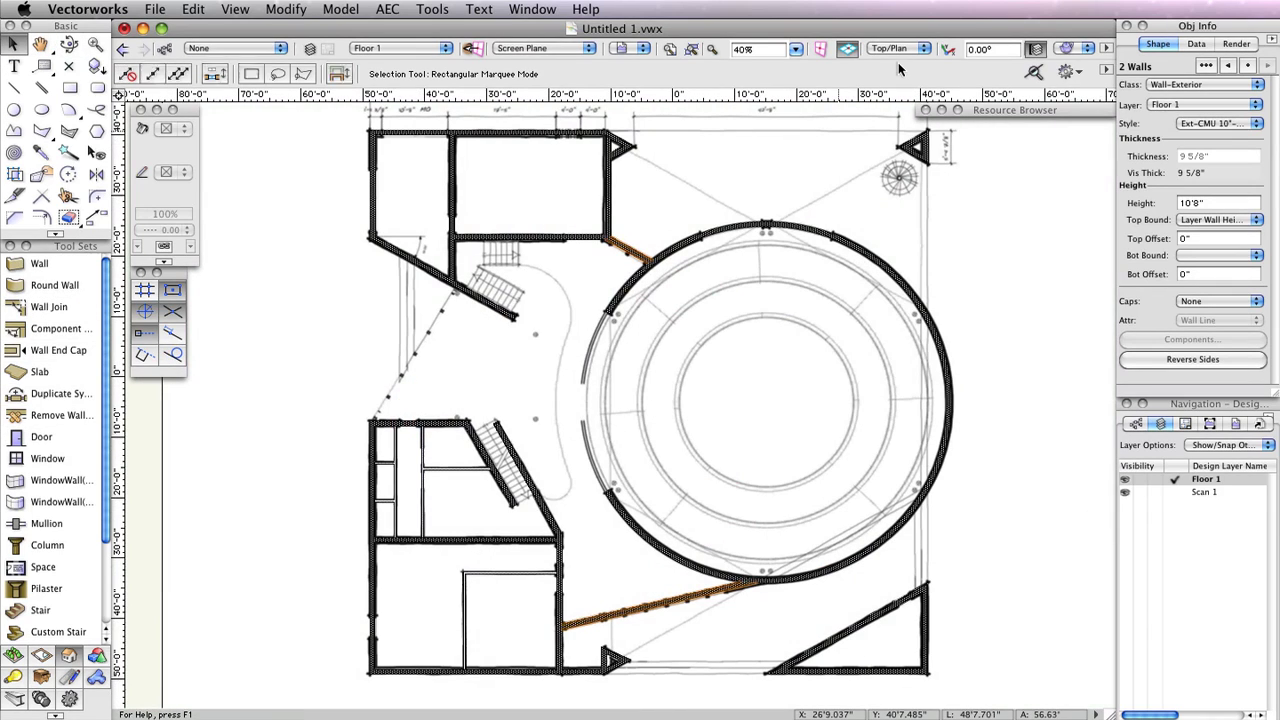
{"action": "left_click", "coordinate": [971, 278]}
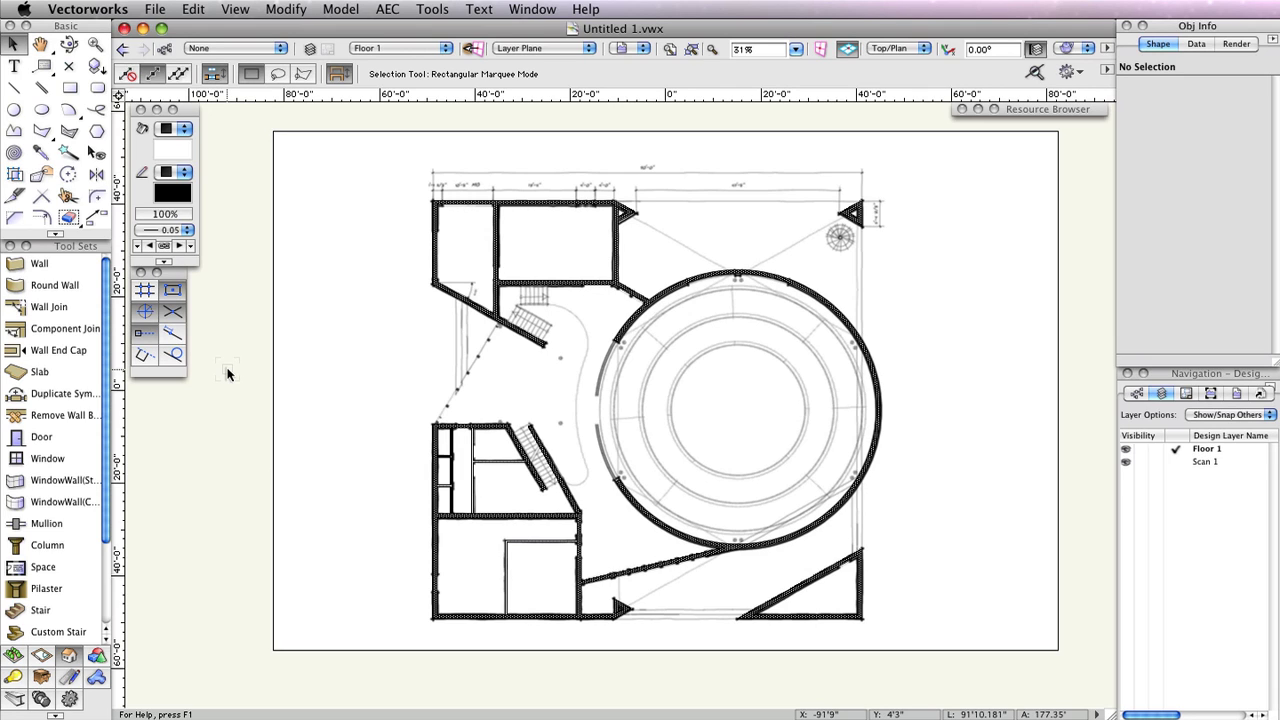
- Create a design layer named Floor 2 above Floor 1, accepting the 10'8" elevation and 10'8" layer wall height
{"action": "left_click", "coordinate": [432, 9]}
{"action": "left_click", "coordinate": [449, 31]}
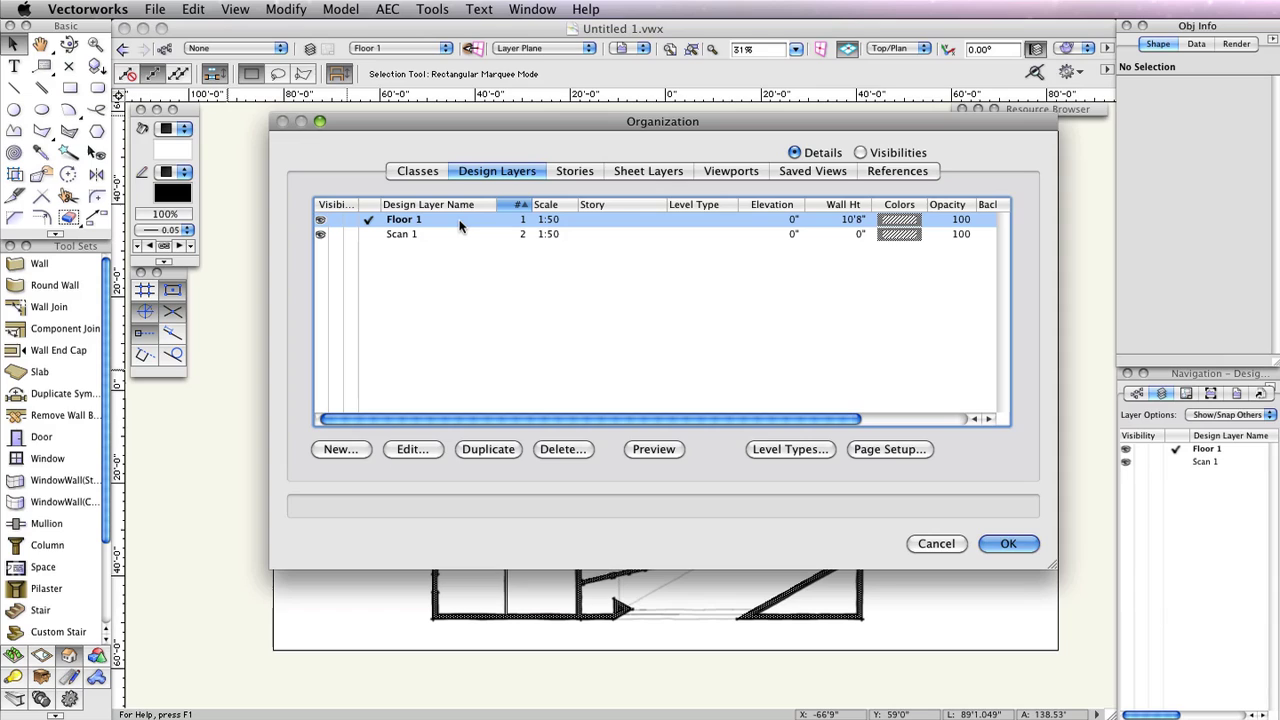
{"action": "left_click", "coordinate": [345, 450]}
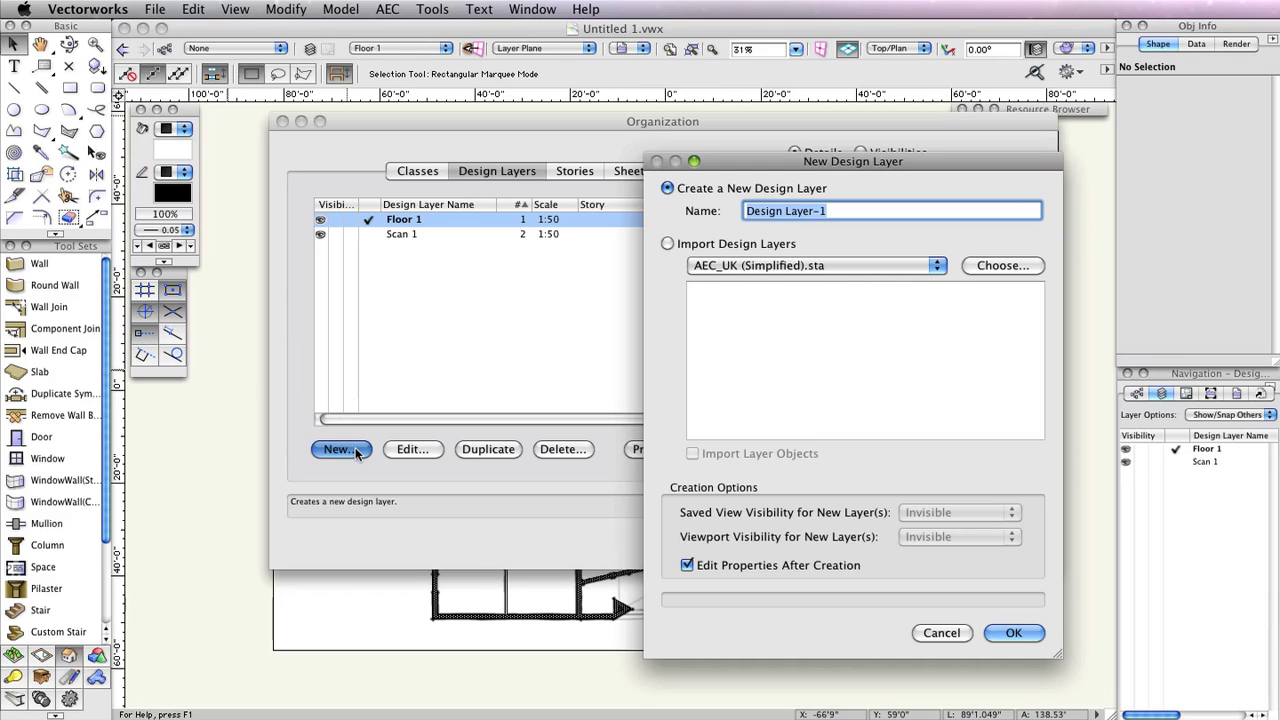
{"action": "type", "text": "Fl"}
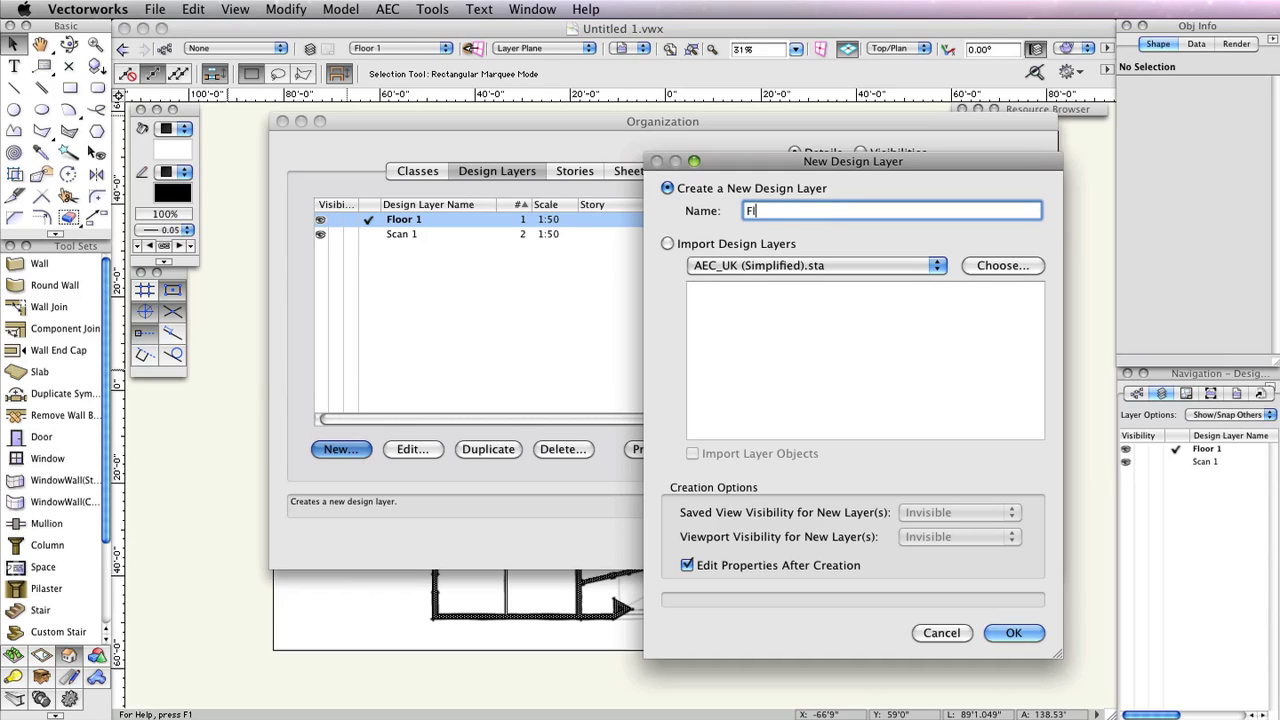
{"action": "type", "text": "oor 2"}
{"action": "key", "text": "Return"}
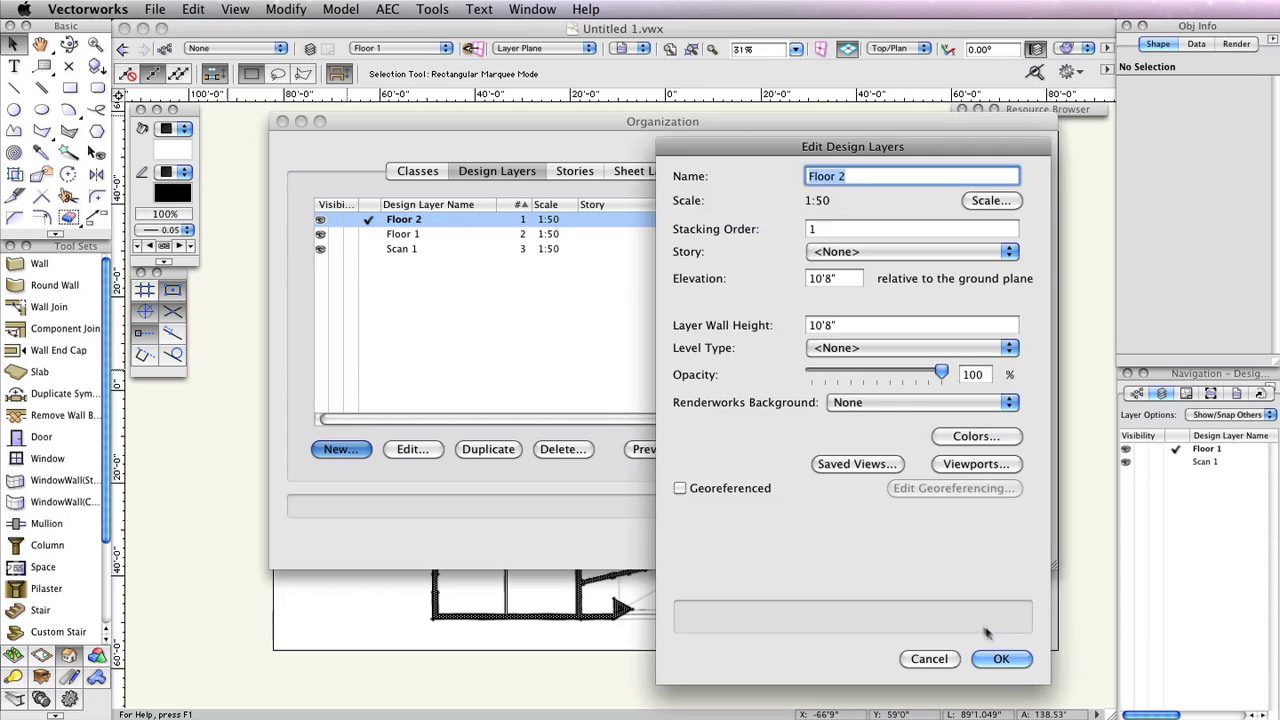
{"action": "left_click", "coordinate": [995, 656]}
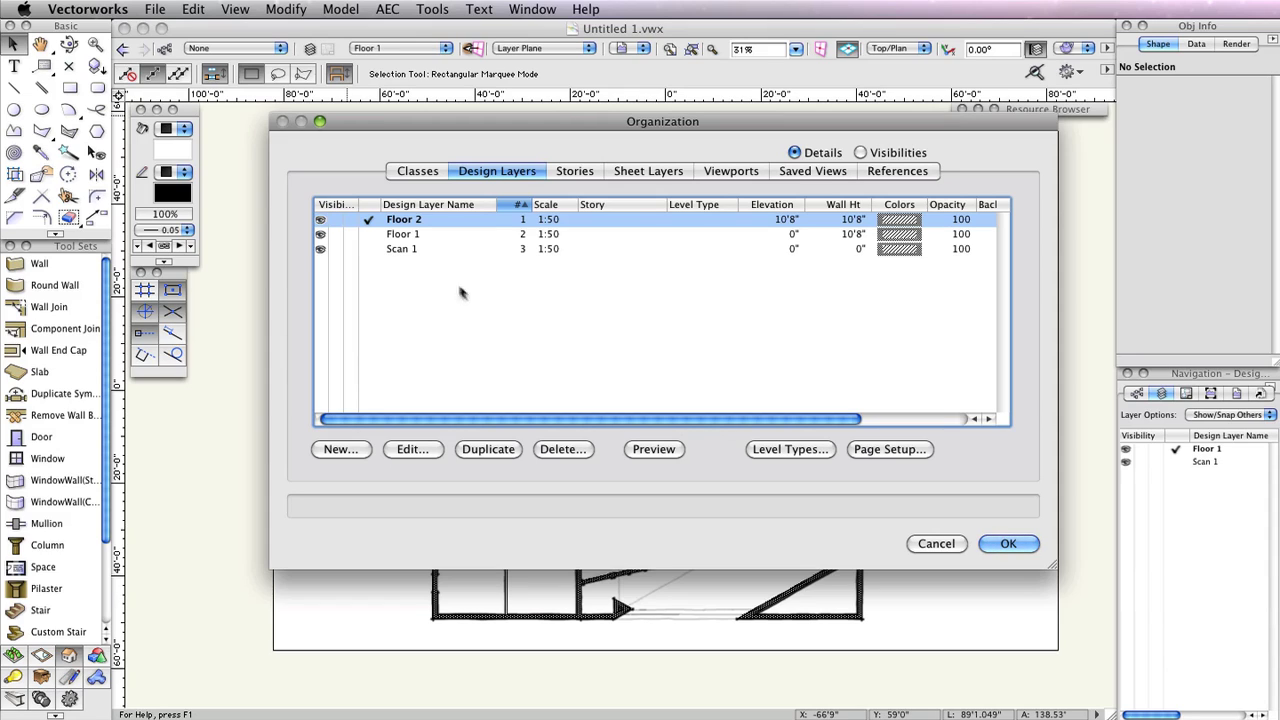
- Create a design layer named Scan 2 directly above Scan 1 in the stacking order
{"action": "left_click", "coordinate": [432, 249]}
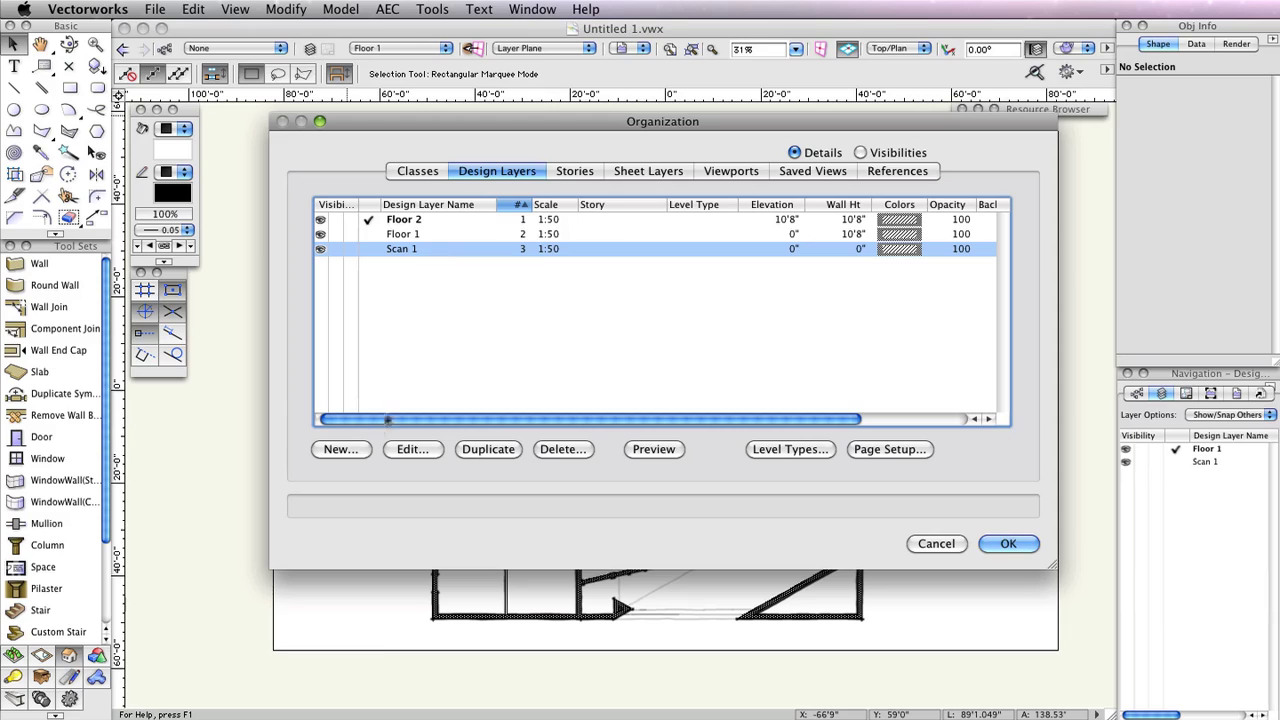
{"action": "left_click", "coordinate": [350, 450]}
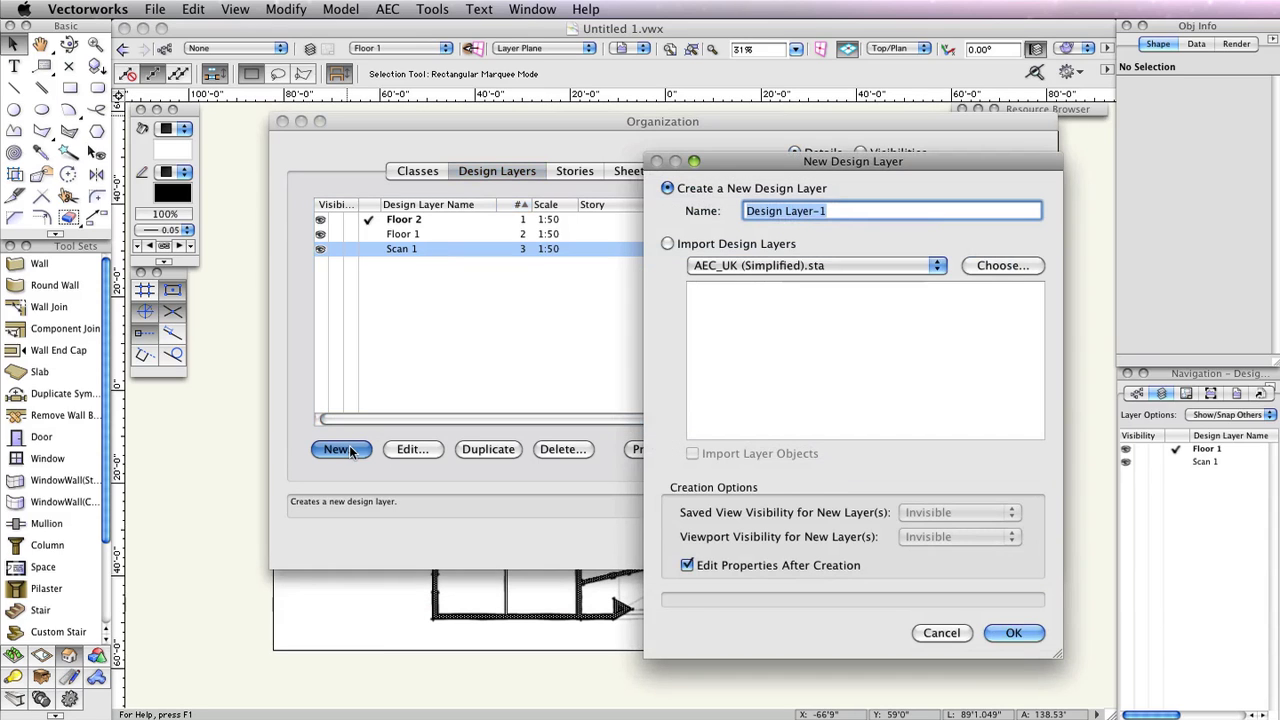
{"action": "type", "text": "S"}
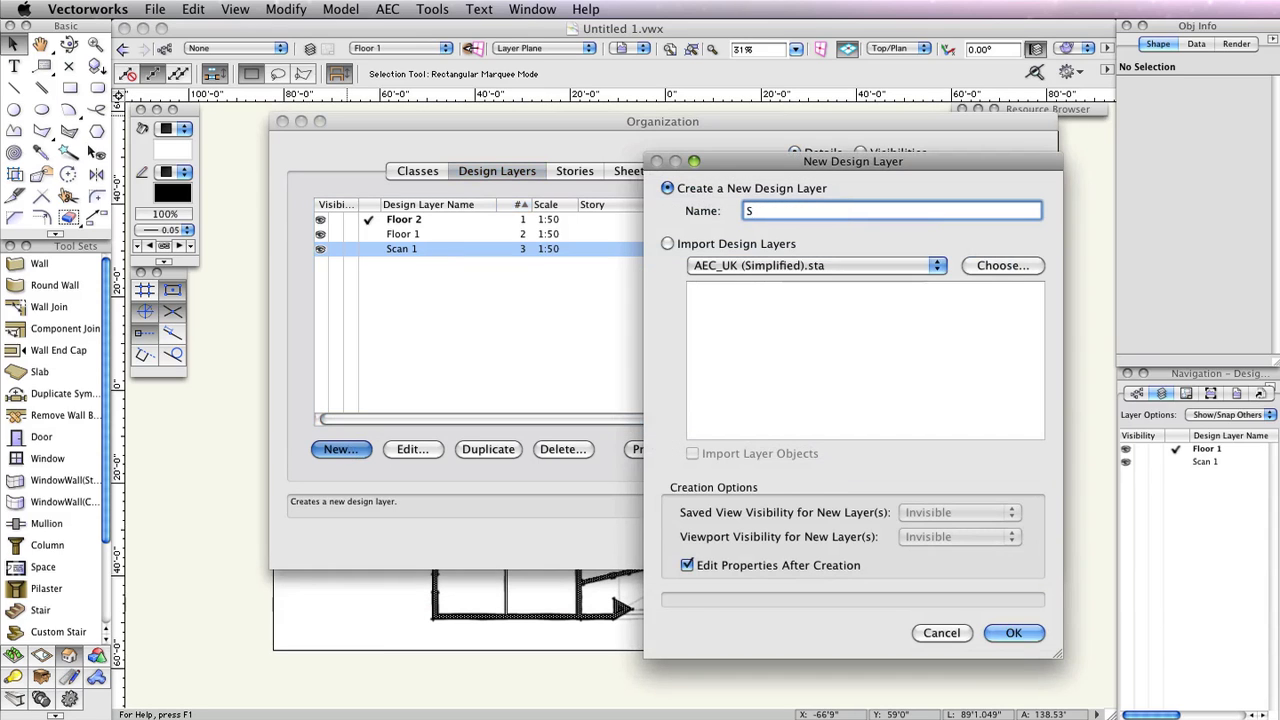
{"action": "type", "text": "can 2"}
{"action": "left_click", "coordinate": [1005, 632]}
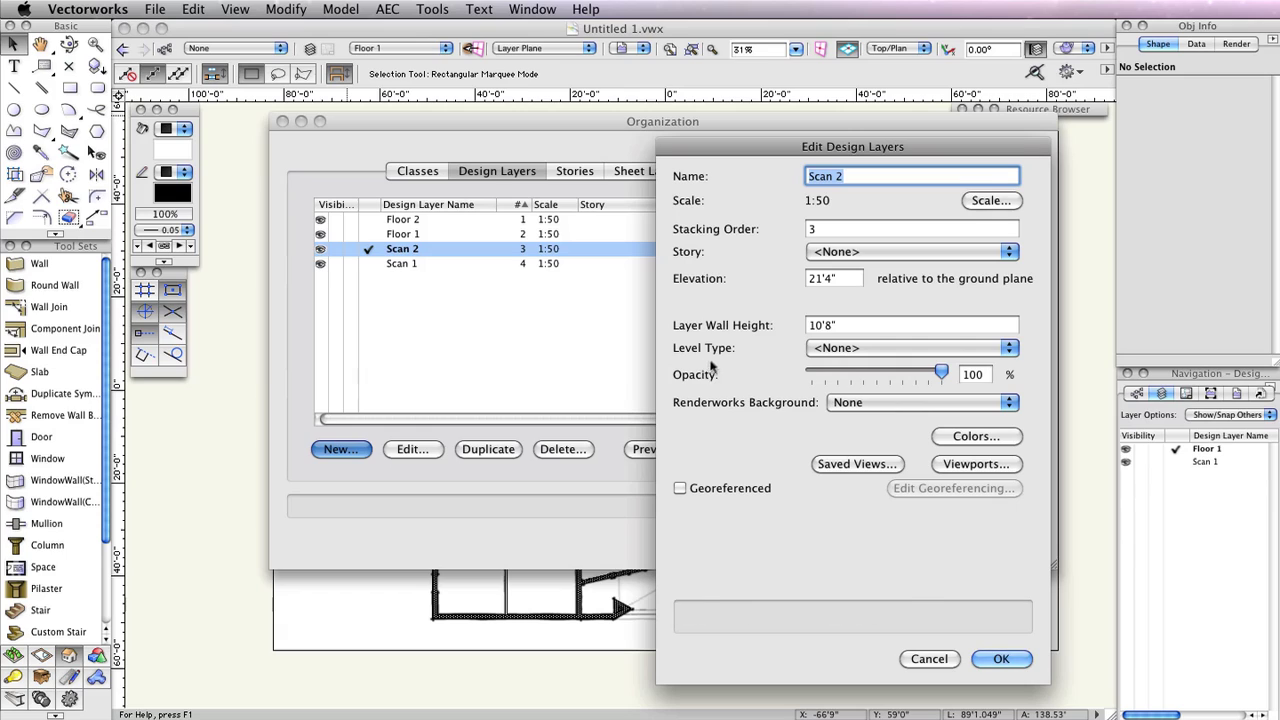
- Set both the elevation and the layer wall height of the Scan 2 layer to 0
{"action": "left_click", "coordinate": [824, 278]}
{"action": "double_click", "coordinate": [824, 278]}
{"action": "type", "text": "0"}
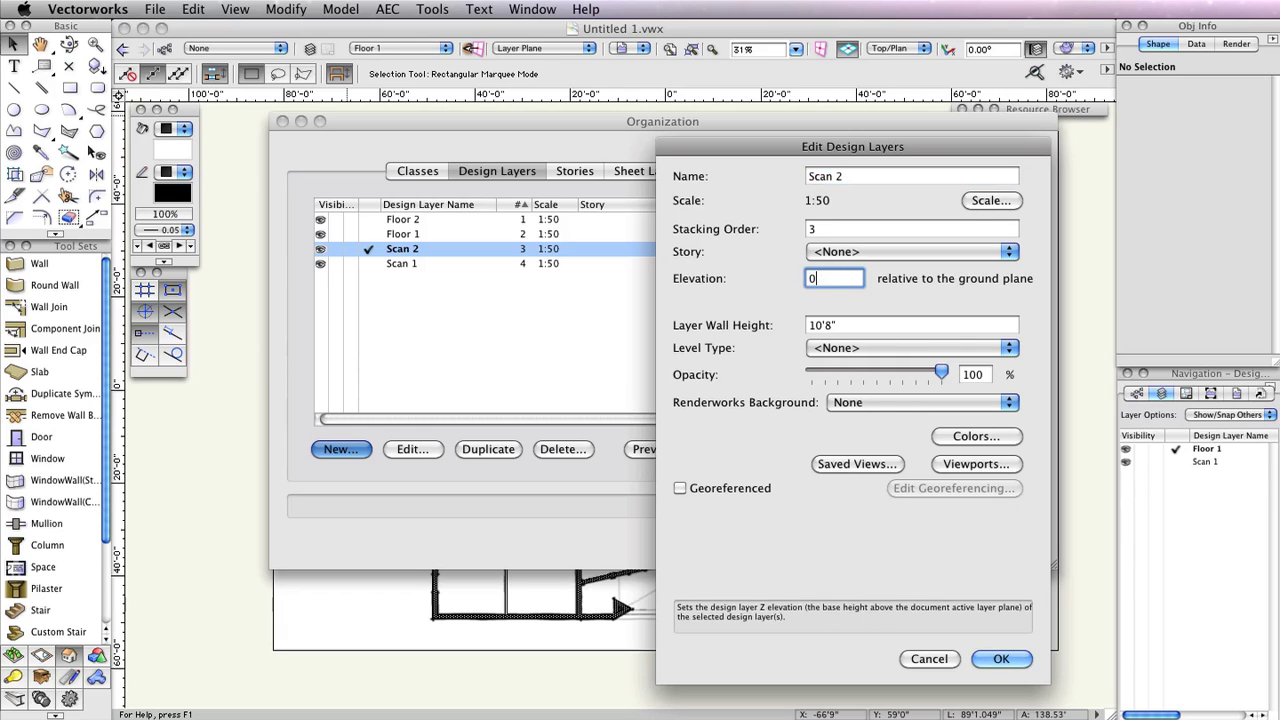
{"action": "left_click", "coordinate": [838, 325]}
{"action": "double_click", "coordinate": [838, 325]}
{"action": "type", "text": "0"}
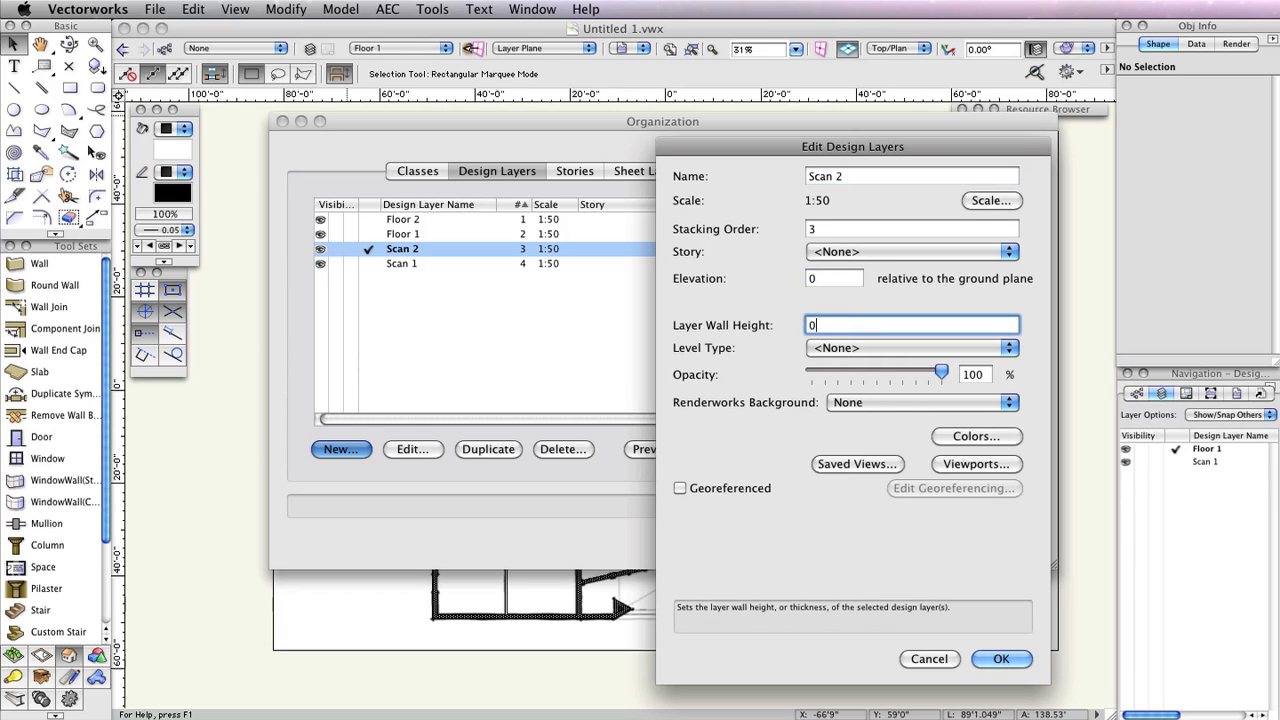
{"action": "left_click", "coordinate": [1001, 658]}
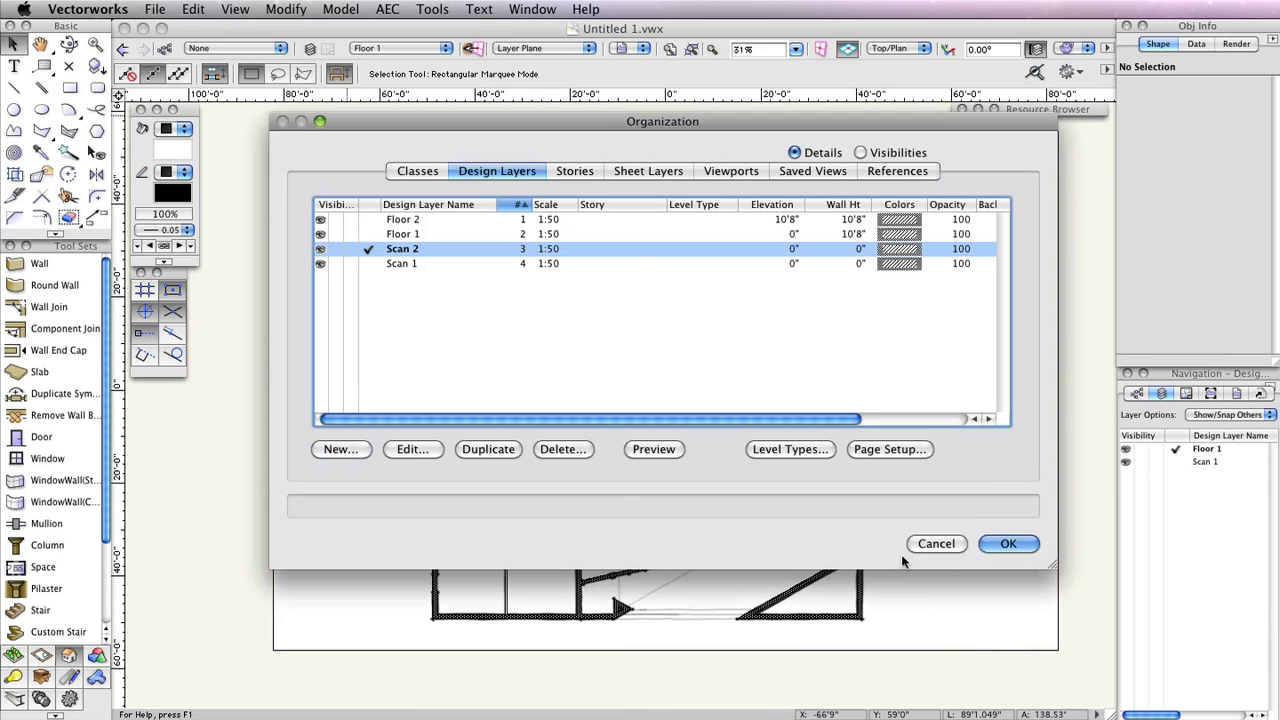
- Make the Scan 1 and Floor 1 layers invisible and keep Scan 2 as the active layer
{"action": "left_click", "coordinate": [335, 264]}
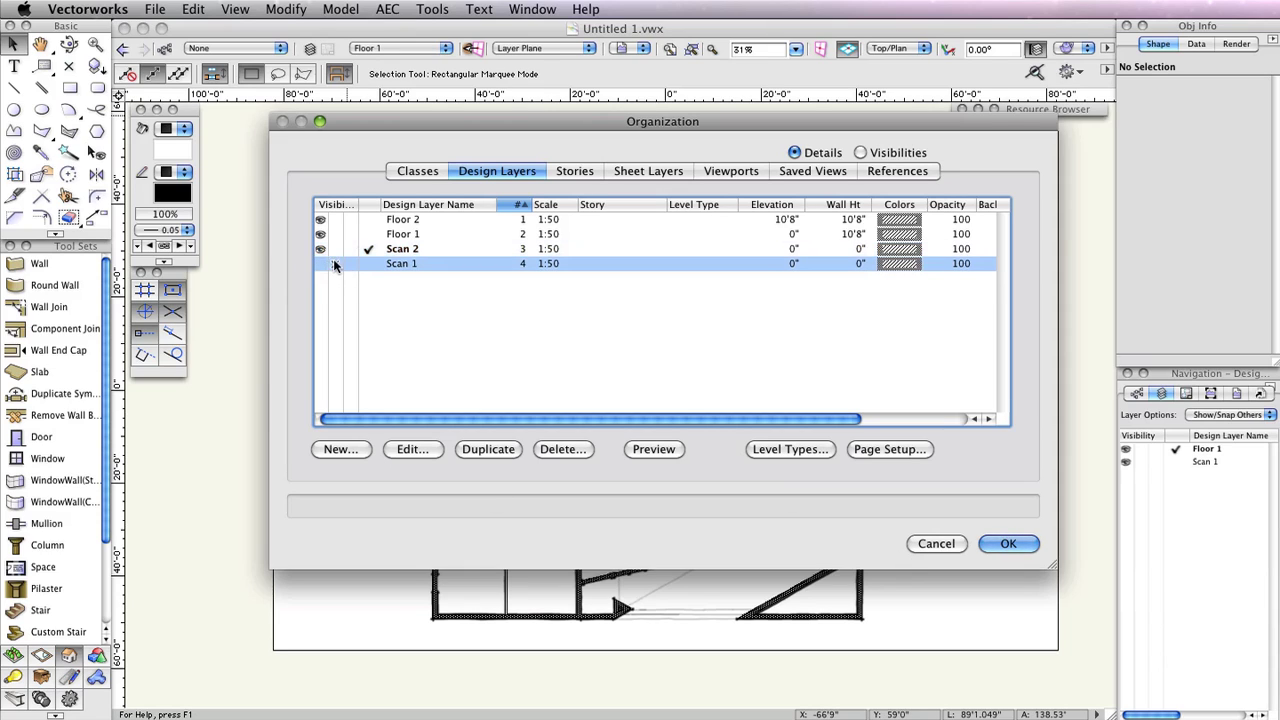
{"action": "left_click", "coordinate": [335, 234]}
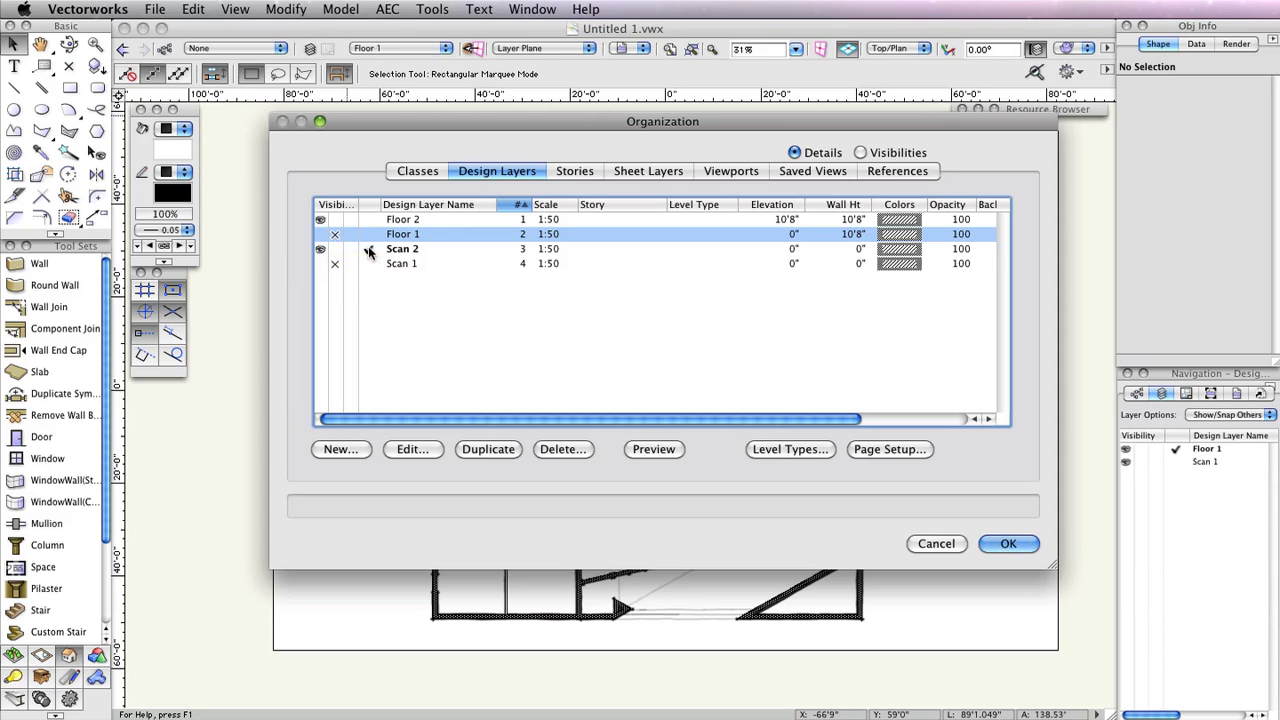
{"action": "left_click", "coordinate": [368, 251]}
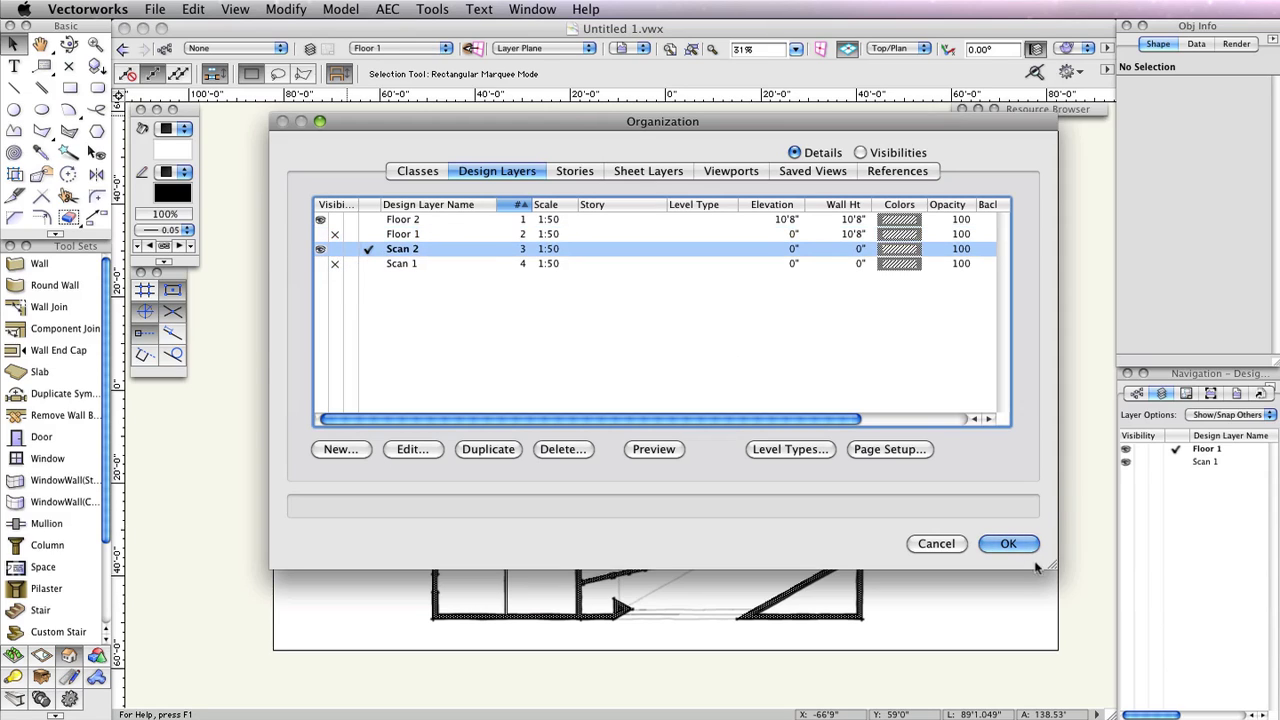
{"action": "left_click", "coordinate": [1007, 544]}
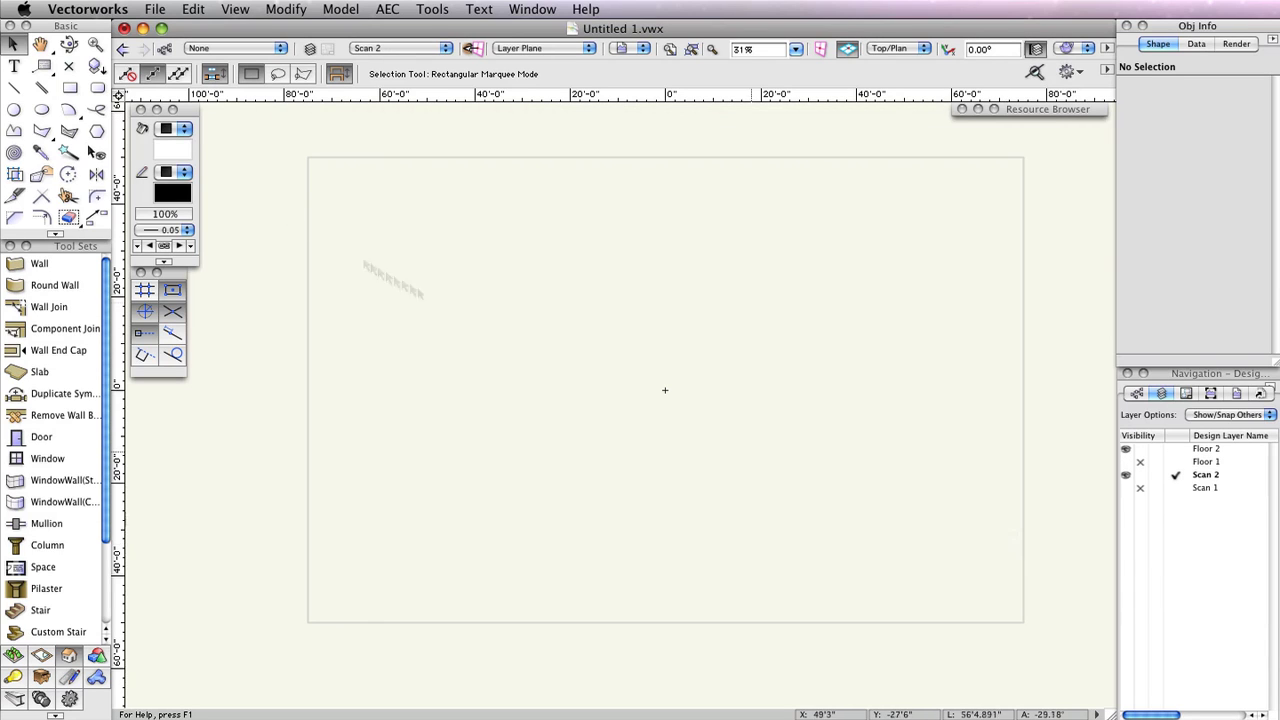
- Import the PDF file Scan Floor 2.pdf onto the Scan 2 layer
{"action": "left_click", "coordinate": [155, 9]}
{"action": "mouse_move", "coordinate": [233, 259]}
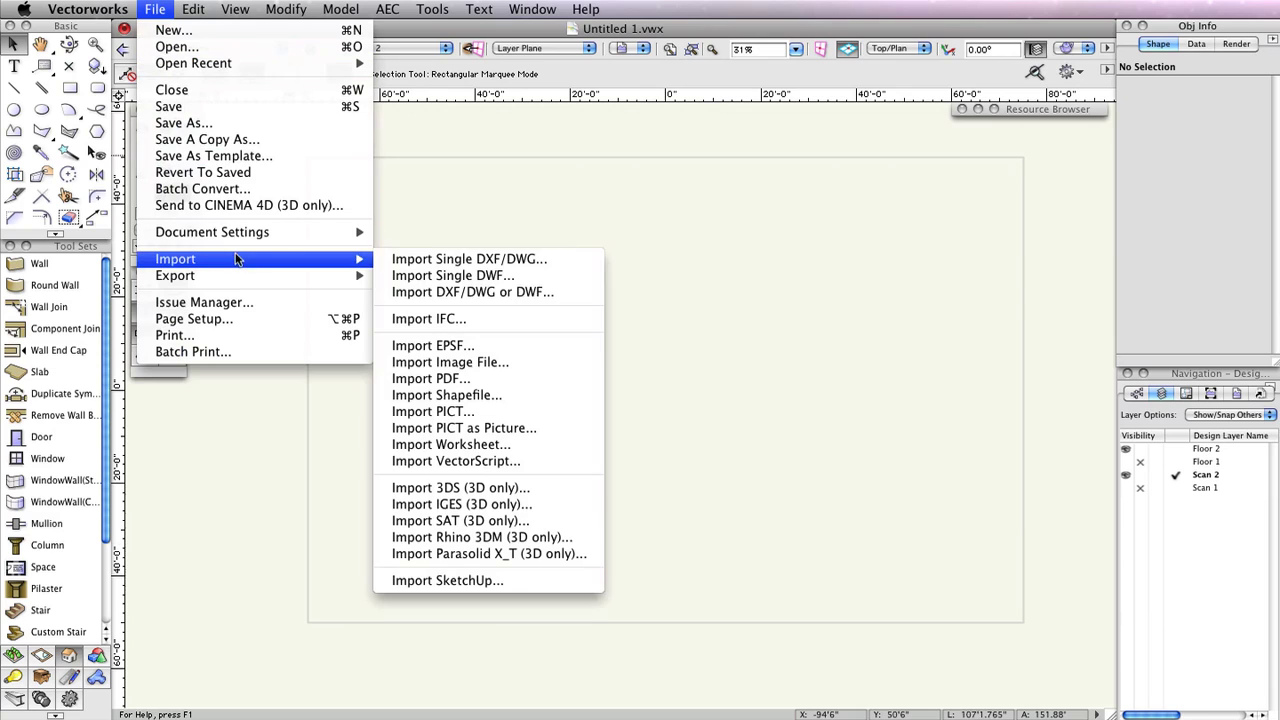
{"action": "left_click", "coordinate": [492, 383]}
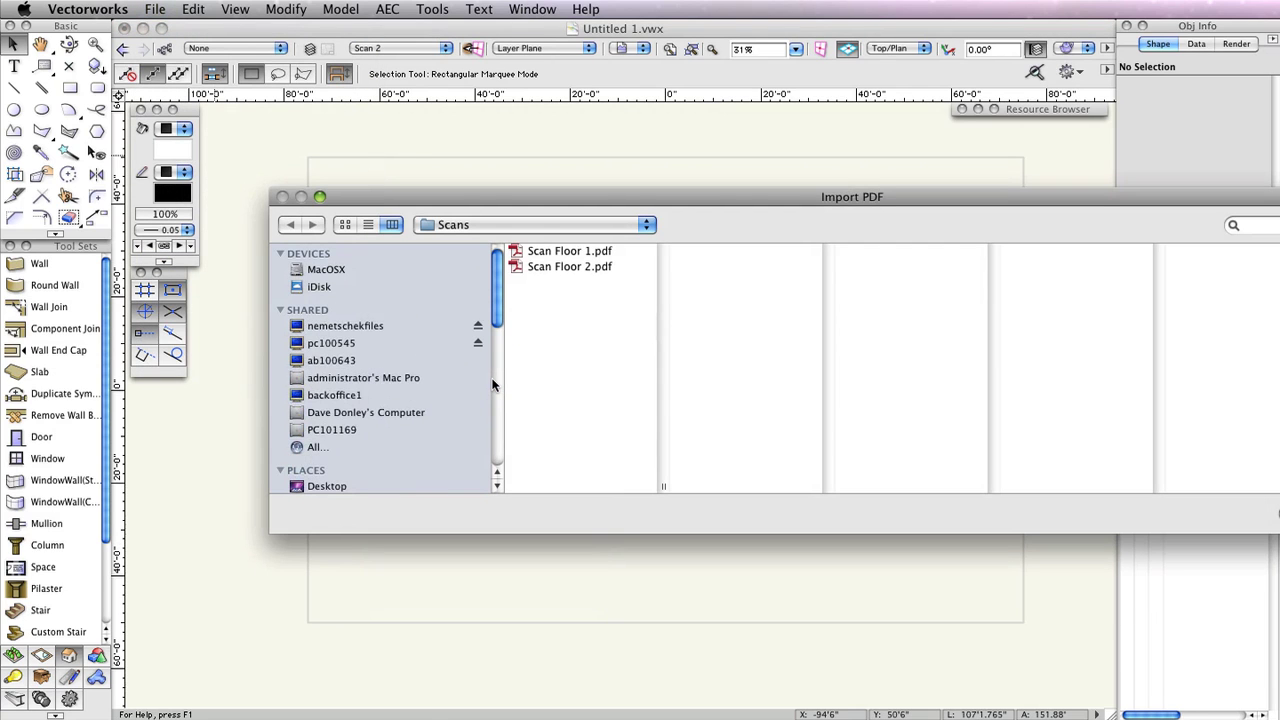
{"action": "left_click", "coordinate": [580, 266]}
{"action": "left_click_drag", "start_coordinate": [828, 200], "coordinate": [589, 170]}
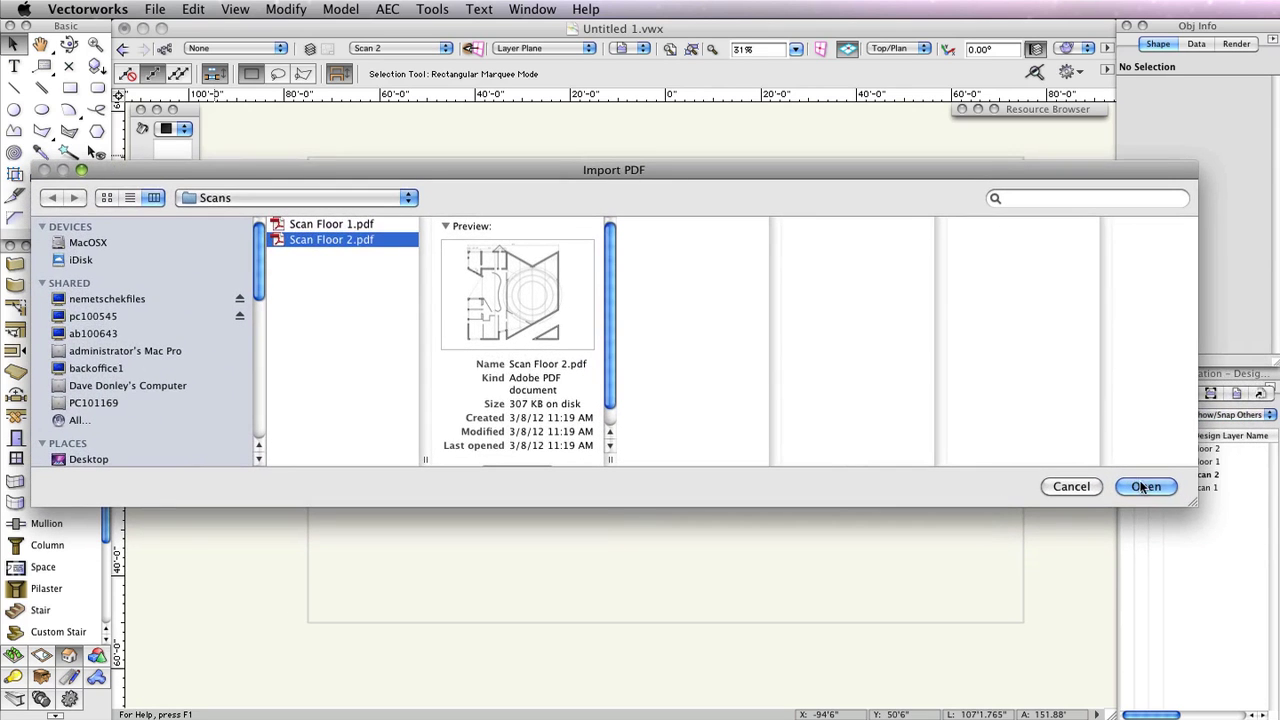
{"action": "left_click", "coordinate": [1143, 486]}
{"action": "left_click", "coordinate": [1022, 489]}
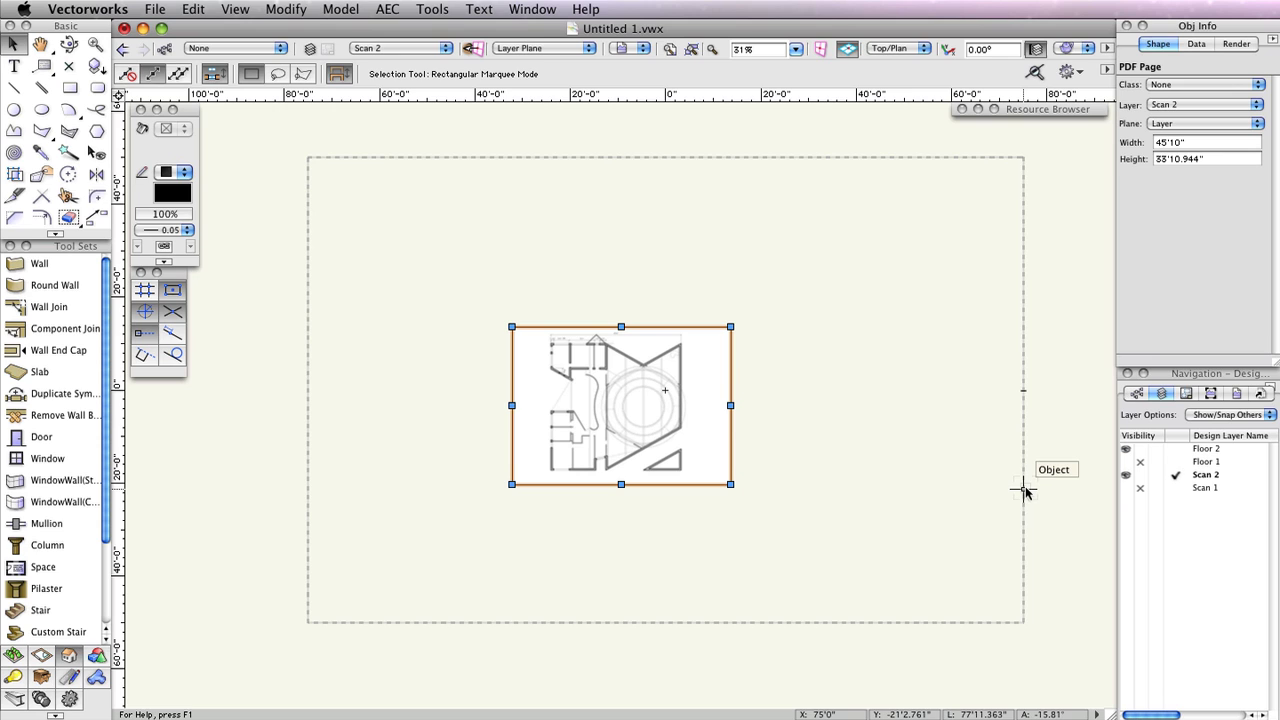
- Scale only the imported floor 2 PDF symmetrically by distance, from 27'4.028" to 90'0", with the Entire drawing option off
{"action": "left_click", "coordinate": [286, 9]}
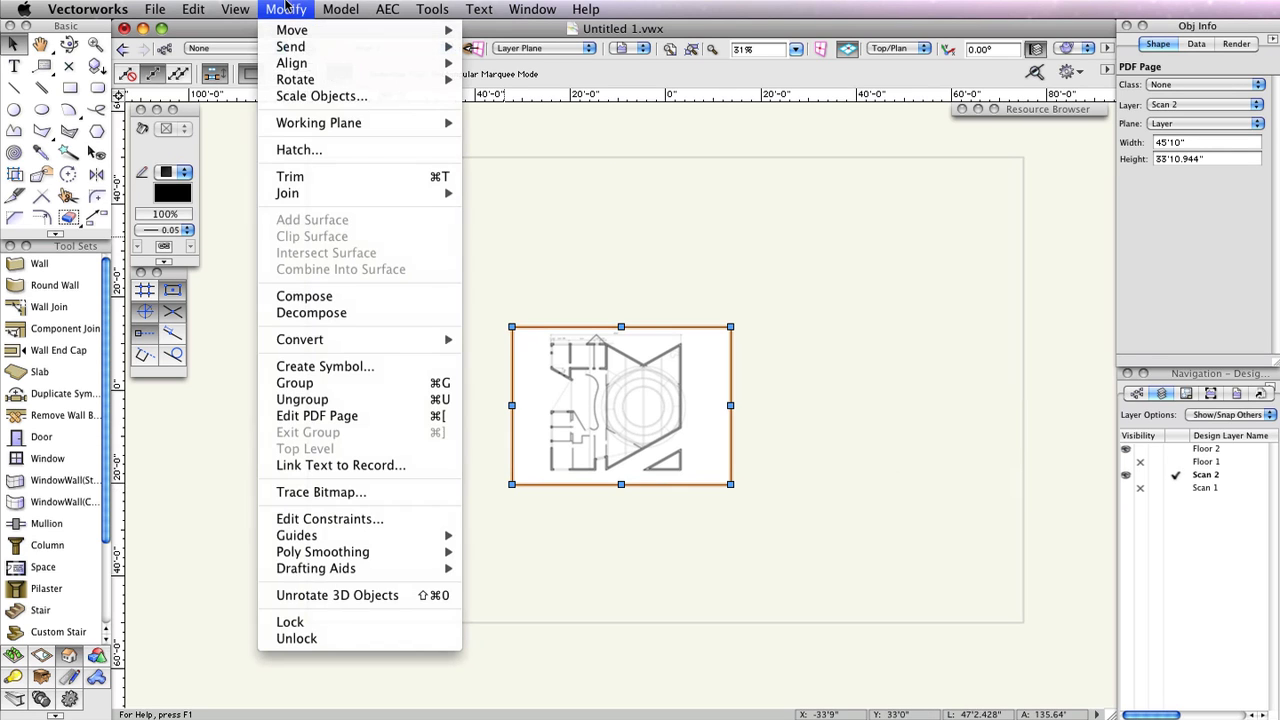
{"action": "left_click", "coordinate": [322, 96]}
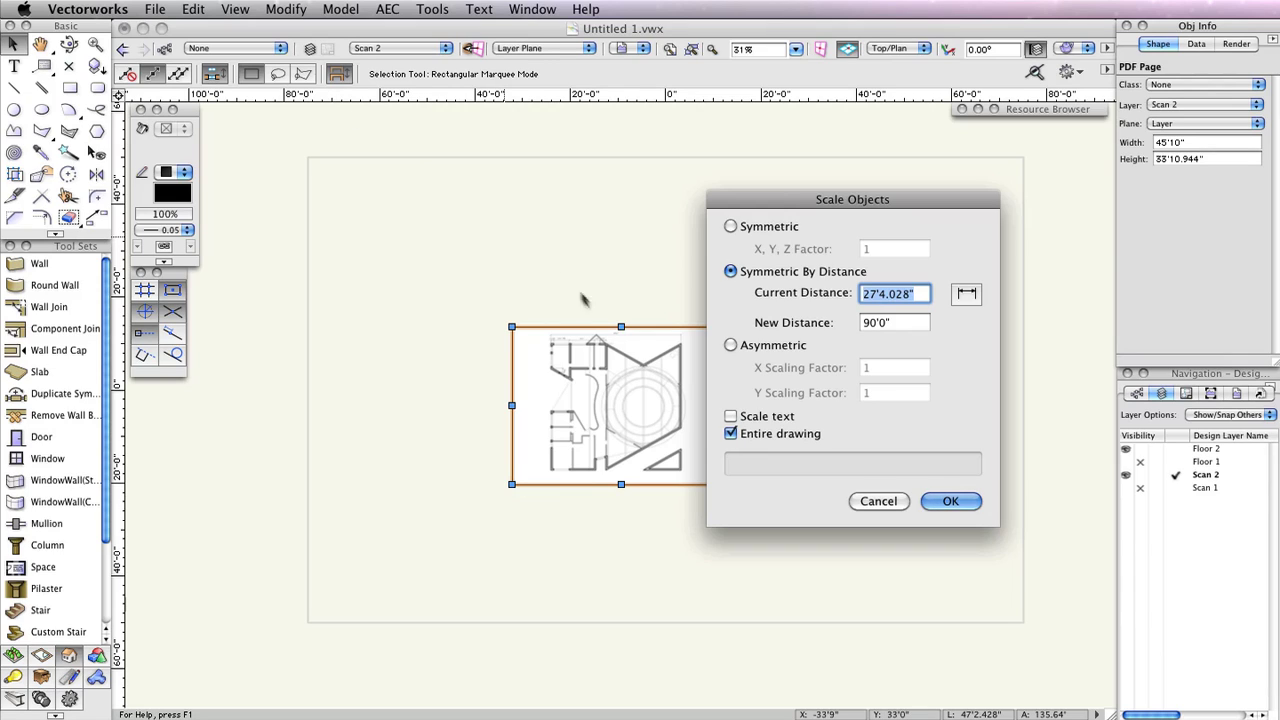
{"action": "left_click", "coordinate": [729, 435]}
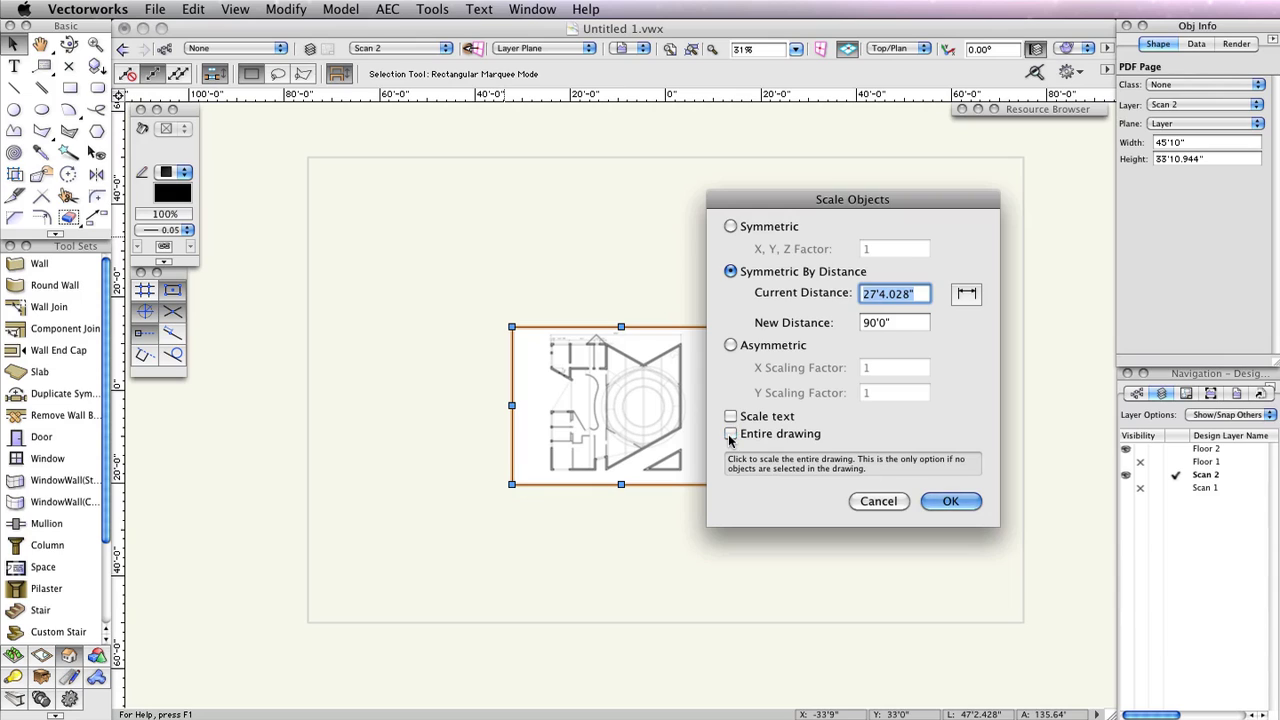
{"action": "left_click", "coordinate": [950, 502]}
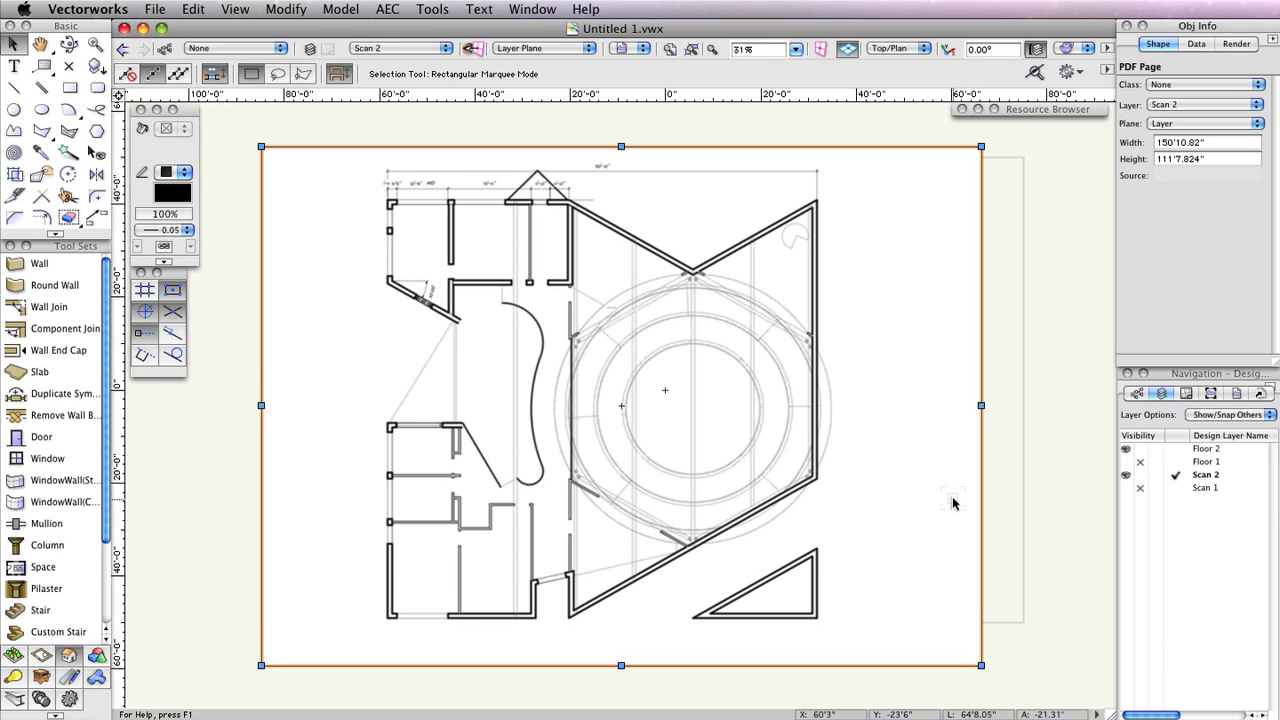
- Make the Scan 1 layer visible and set the Scan 2 layer's opacity to 50%
{"action": "left_click", "coordinate": [1127, 488]}
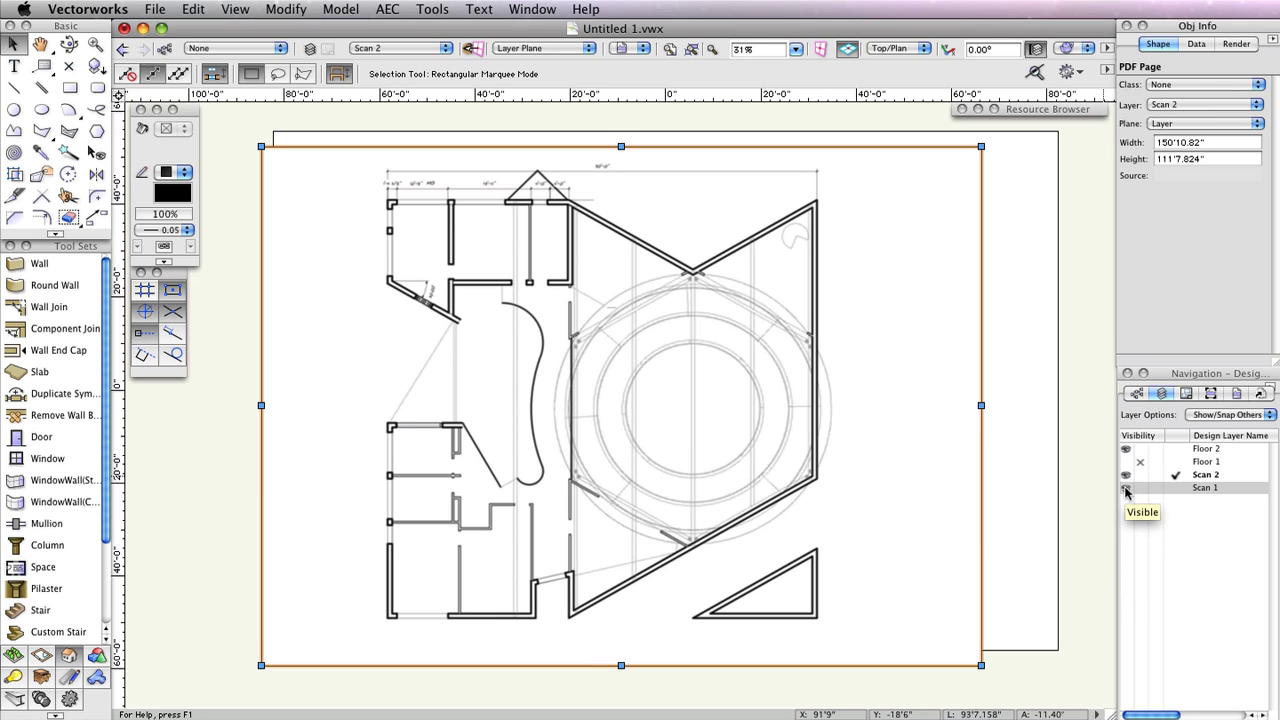
{"action": "right_click", "coordinate": [1198, 476]}
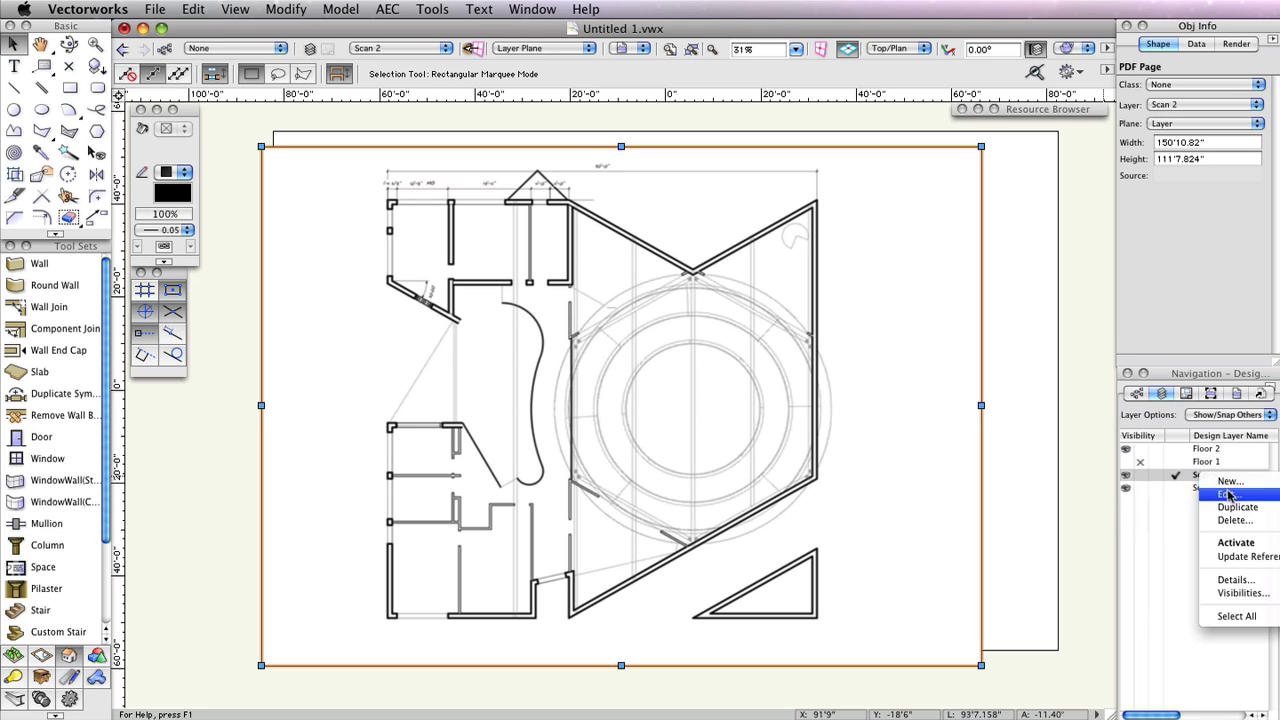
{"action": "left_click", "coordinate": [1229, 494]}
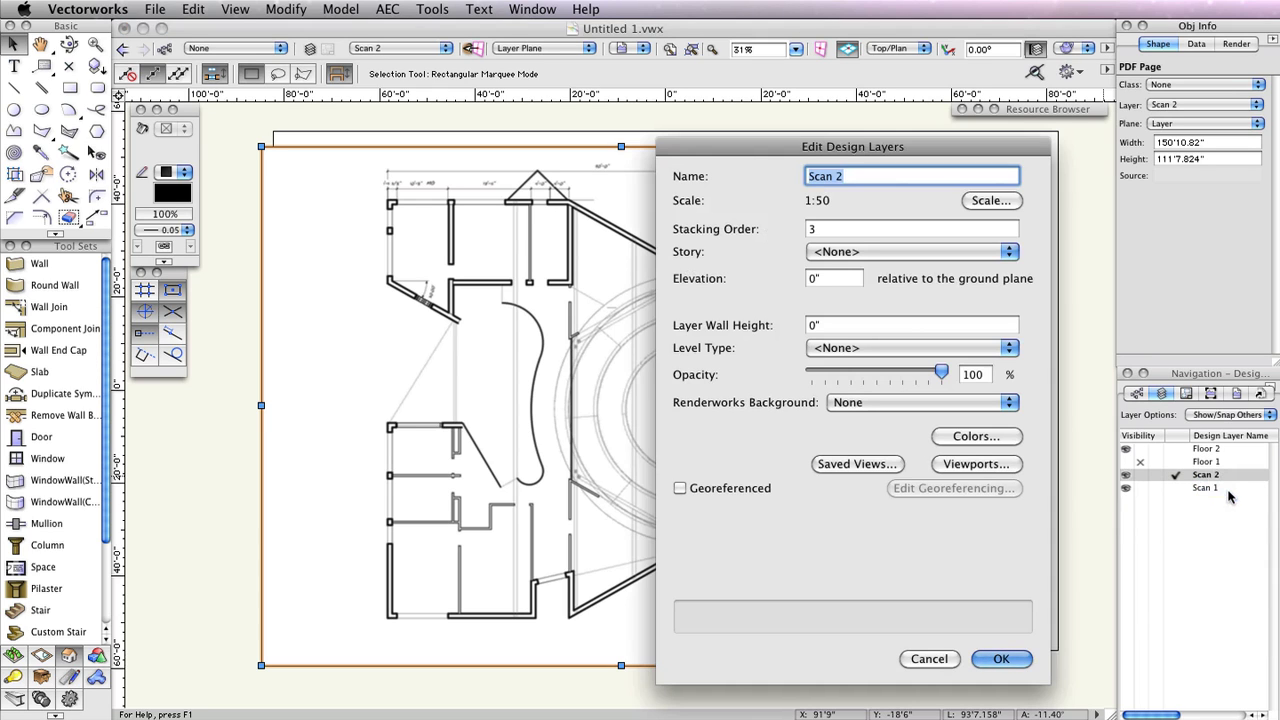
{"action": "left_click_drag", "start_coordinate": [941, 372], "coordinate": [880, 390]}
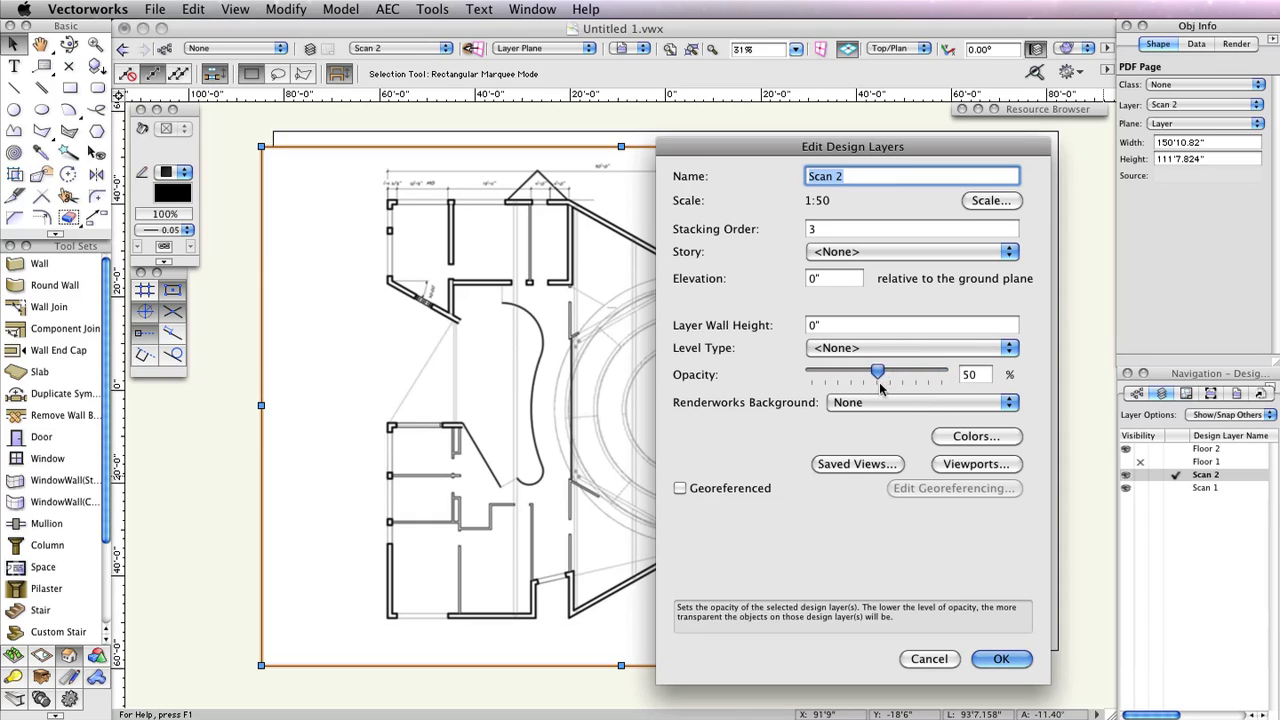
{"action": "left_click", "coordinate": [999, 657]}
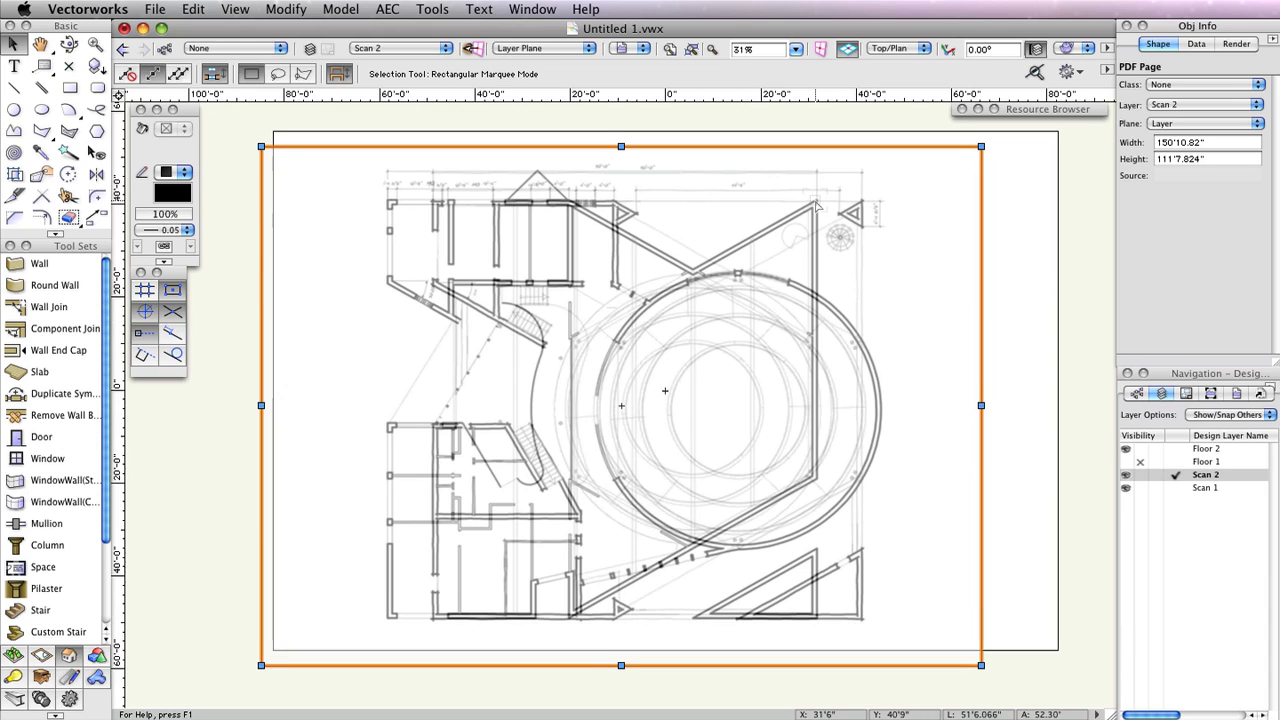
- Move the floor 2 scan over the floor 1 scan and nudge it horizontally until the vertical wall lines coincide
{"action": "mouse_move", "coordinate": [816, 201]}
{"action": "left_mouse_down"}
{"action": "mouse_move", "coordinate": [970, 204]}
{"action": "mouse_move", "coordinate": [971, 218]}
{"action": "left_mouse_up"}
{"action": "key", "text": "z"}
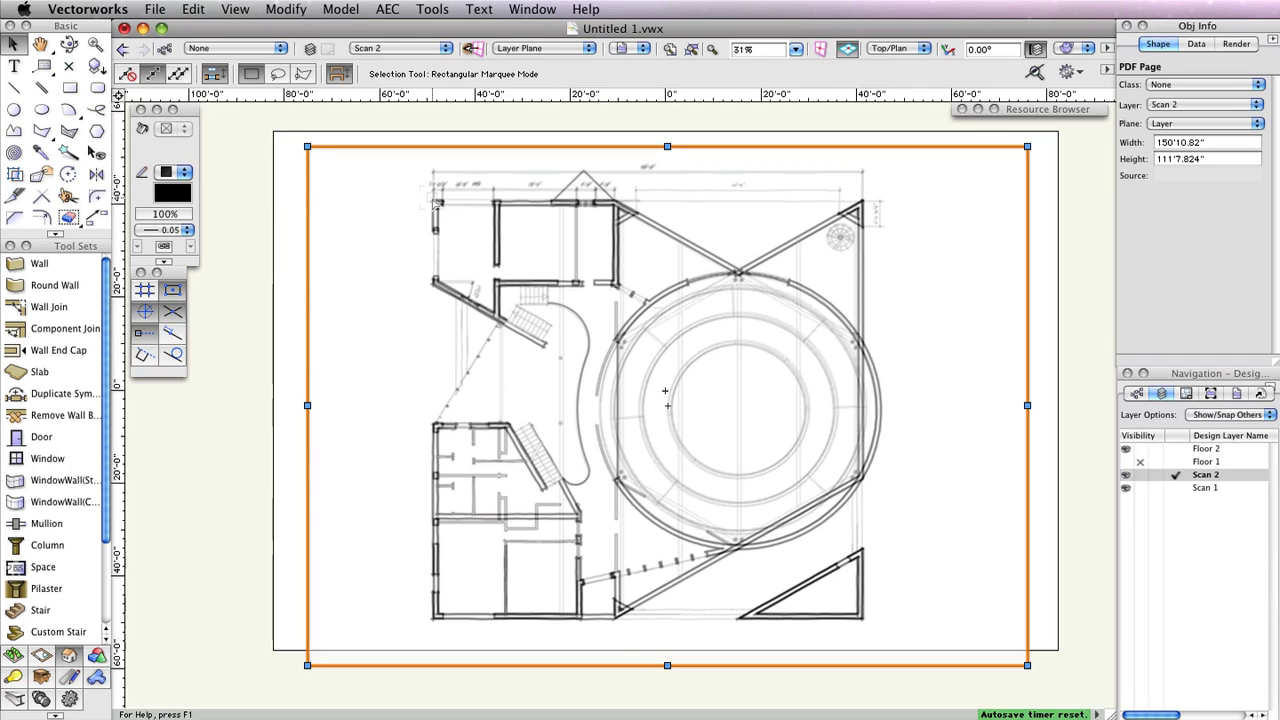
{"action": "scroll", "coordinate": [435, 203], "scroll_direction": "up", "scroll_amount": 2}
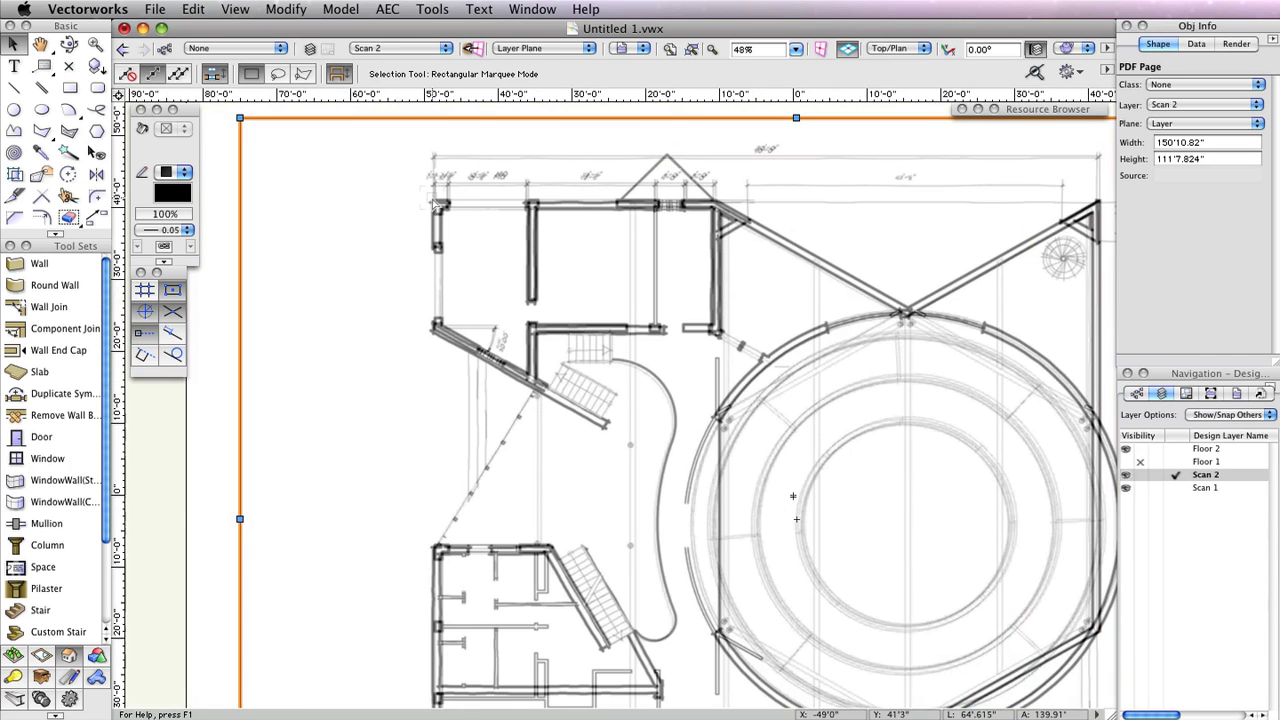
{"action": "scroll", "coordinate": [435, 203], "scroll_direction": "up", "scroll_amount": 4}
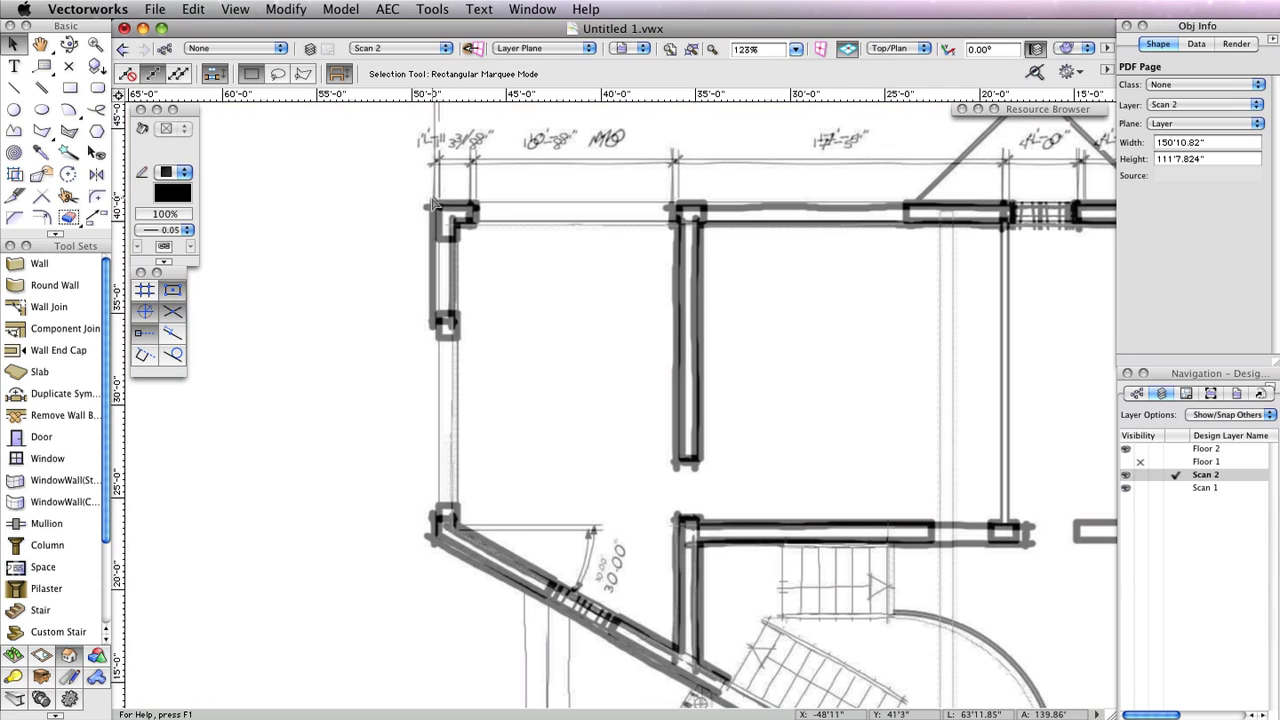
{"action": "key", "text": "shift+Left"}
{"action": "key", "text": "shift+Left"}
{"action": "key", "text": "shift+Left"}
{"action": "key", "text": "shift+Left"}
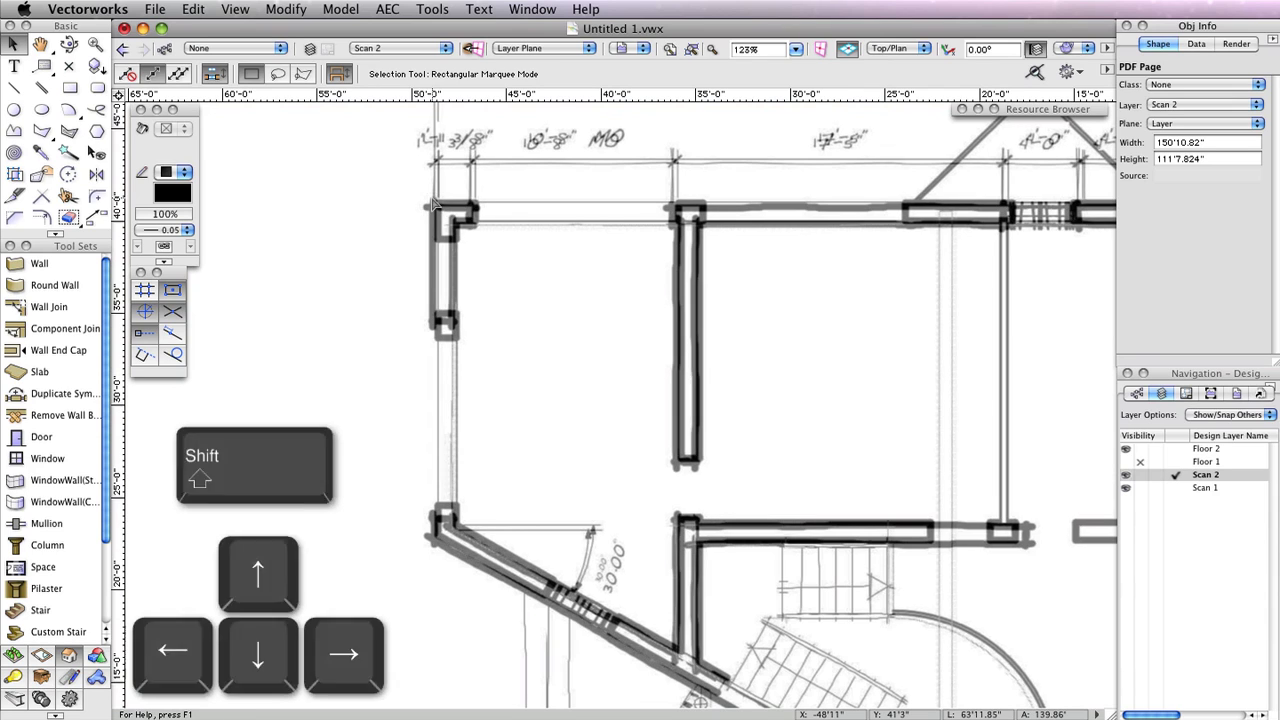
{"action": "key", "text": "shift+Left"}
{"action": "key", "text": "shift+Left"}
{"action": "key", "text": "shift+Left"}
{"action": "key", "text": "shift+Left"}
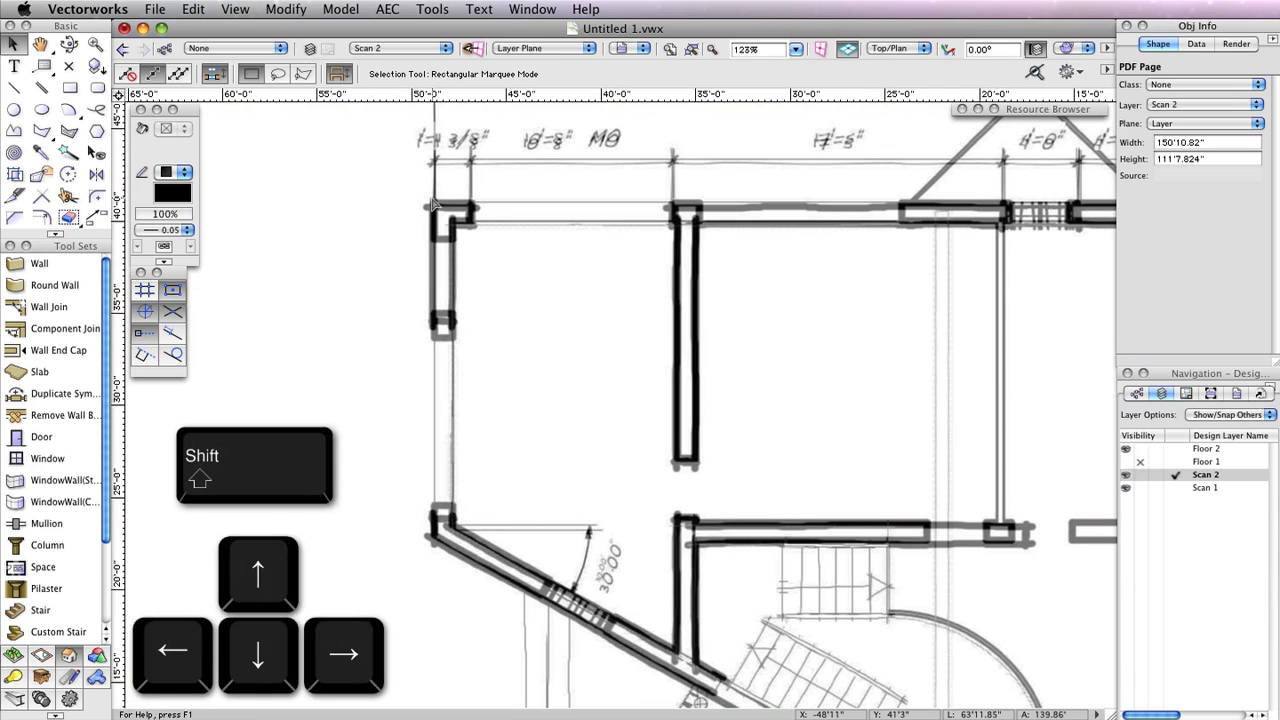
{"action": "key", "text": "shift+Right"}
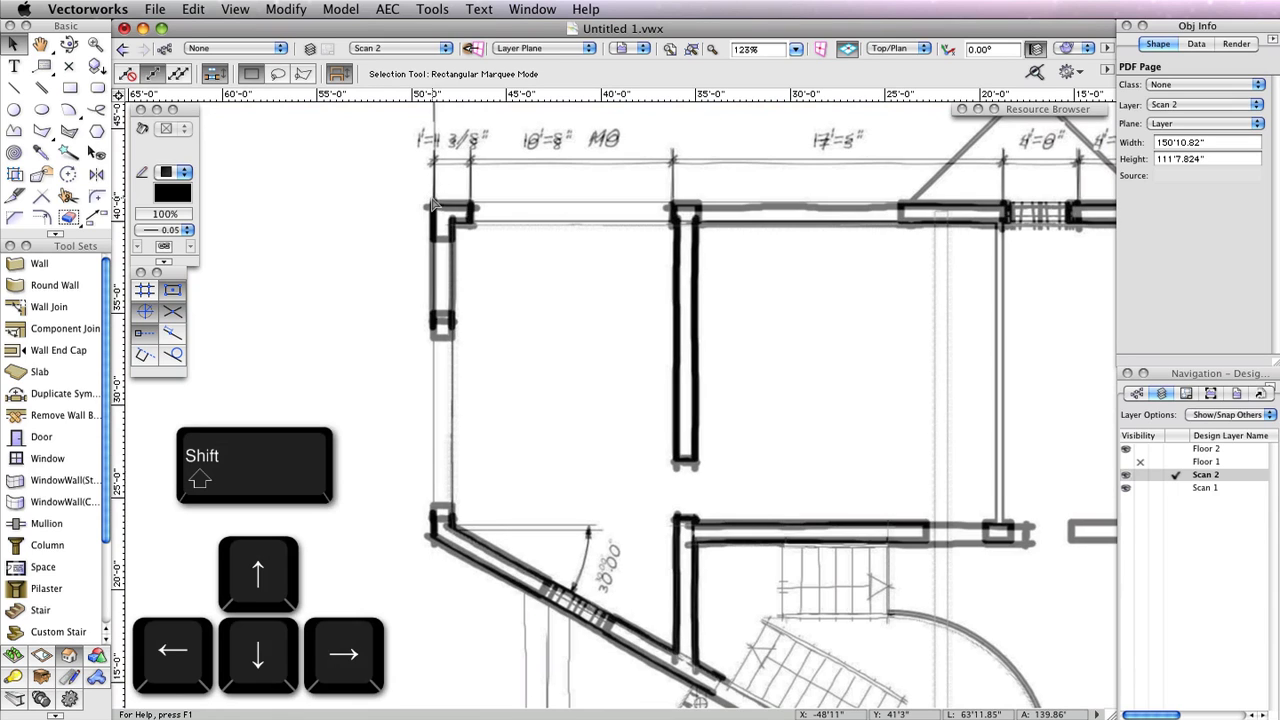
- Nudge the floor 2 scan down until its horizontal wall lines coincide with those of the floor 1 scan
{"action": "key", "text": "shift+Down"}
{"action": "key", "text": "shift+Down"}
{"action": "key", "text": "shift+Down"}
{"action": "key", "text": "shift+Down"}
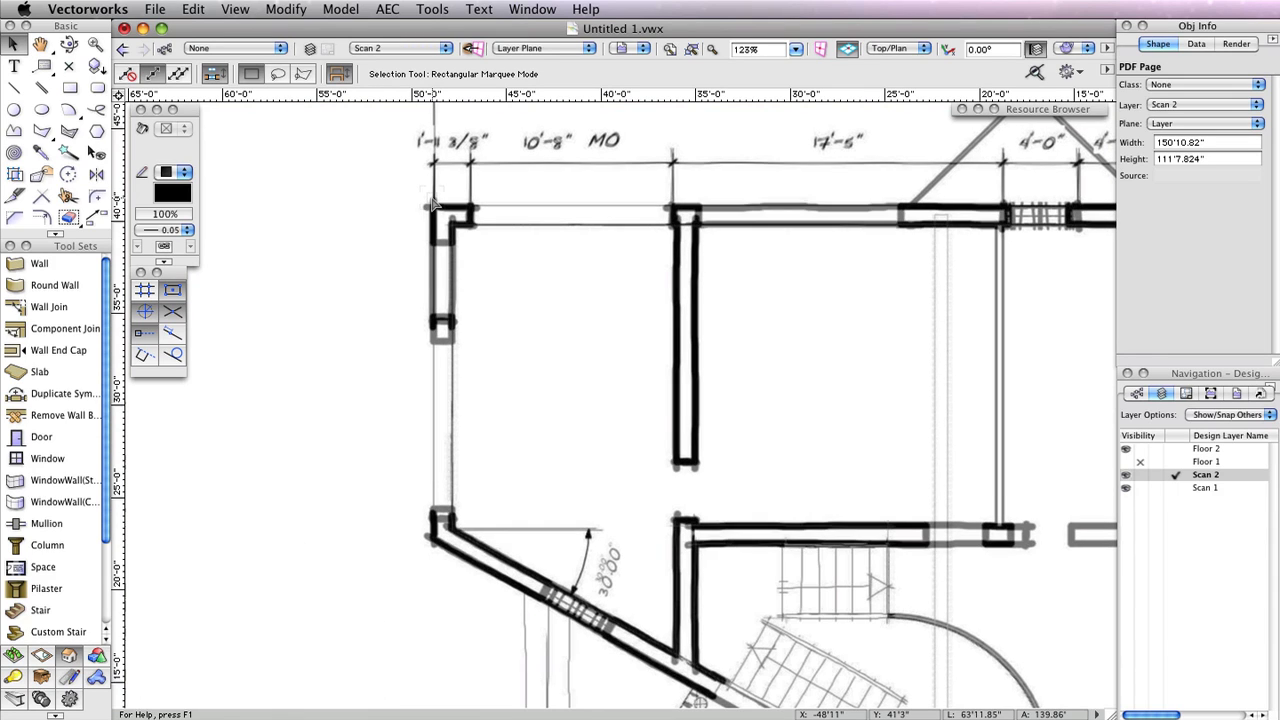
{"action": "key", "text": "shift+Down"}
{"action": "key", "text": "shift+Down"}
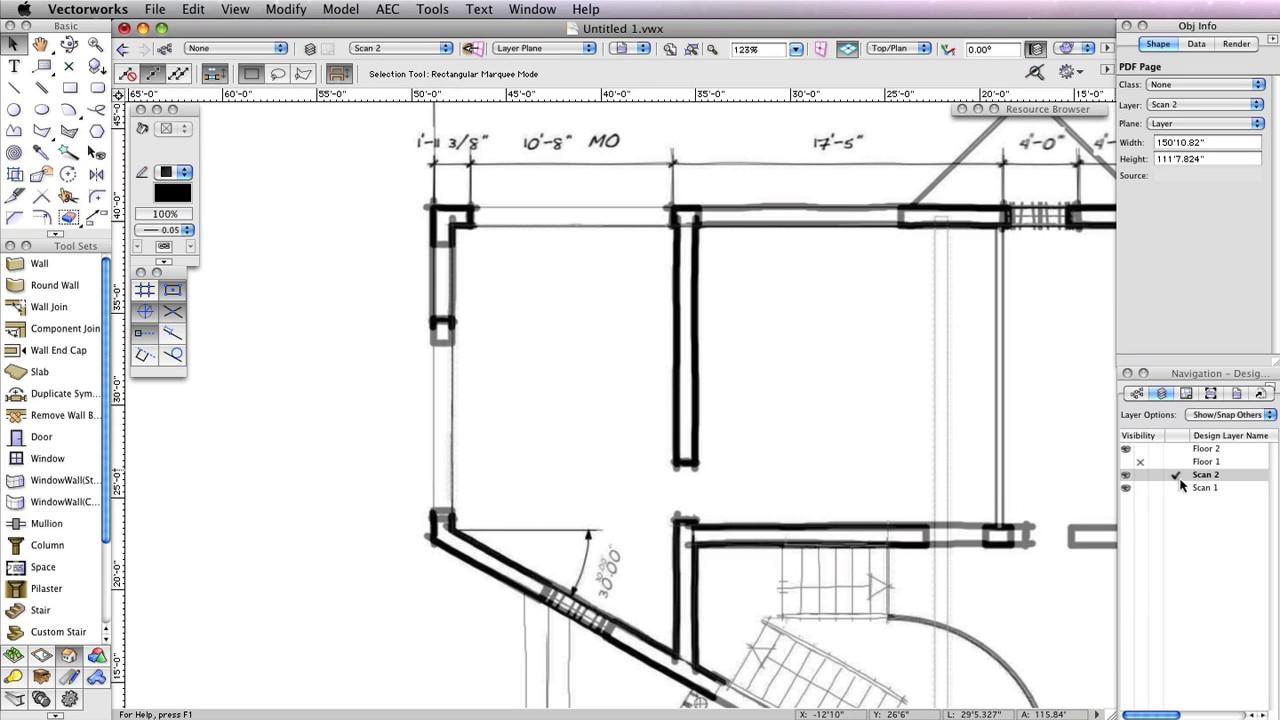
- Make the Scan 2 and Scan 1 layers invisible and set the Scan 2 layer's opacity to 100%
{"action": "left_click", "coordinate": [1140, 475]}
{"action": "left_click", "coordinate": [1140, 488]}
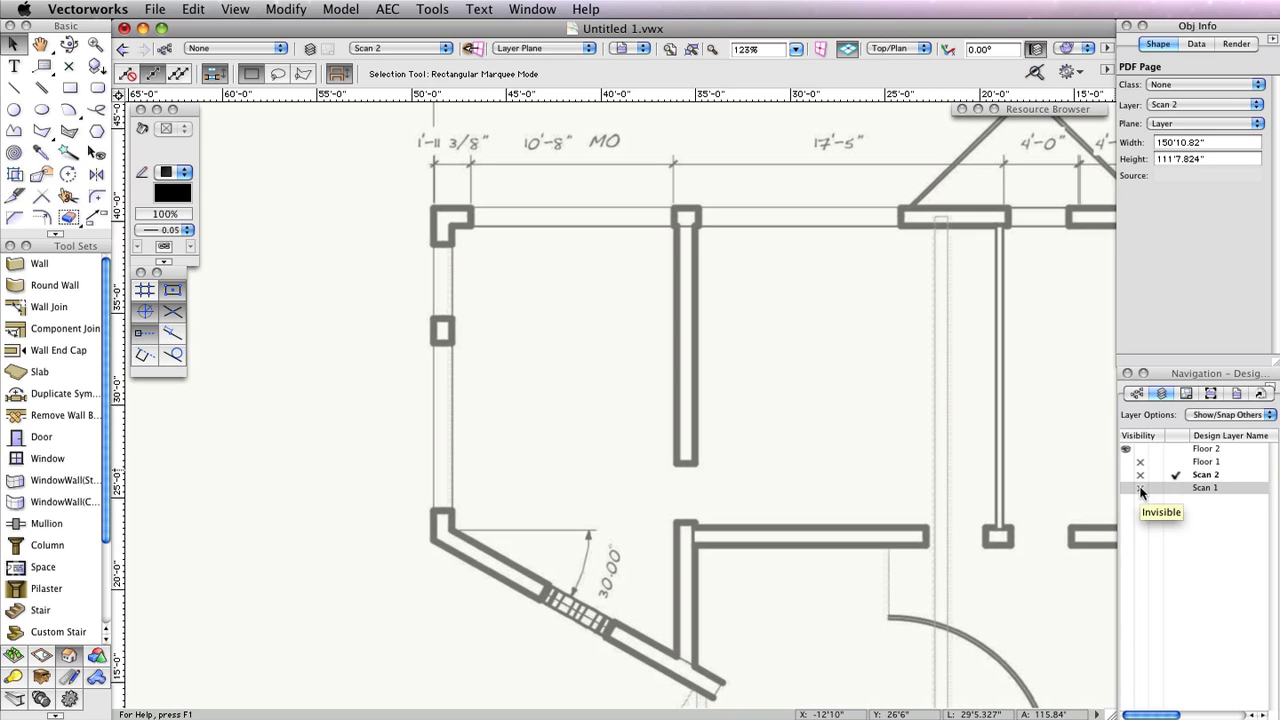
{"action": "right_click", "coordinate": [1206, 476]}
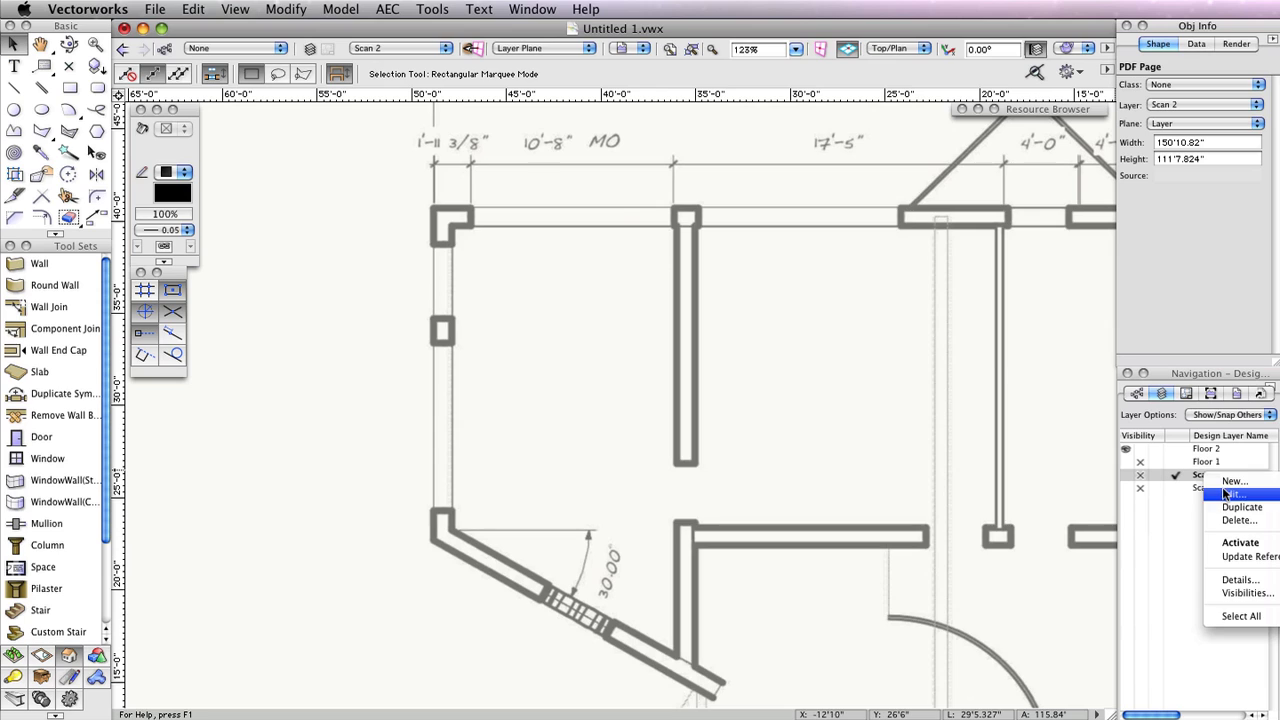
{"action": "left_click", "coordinate": [1230, 494]}
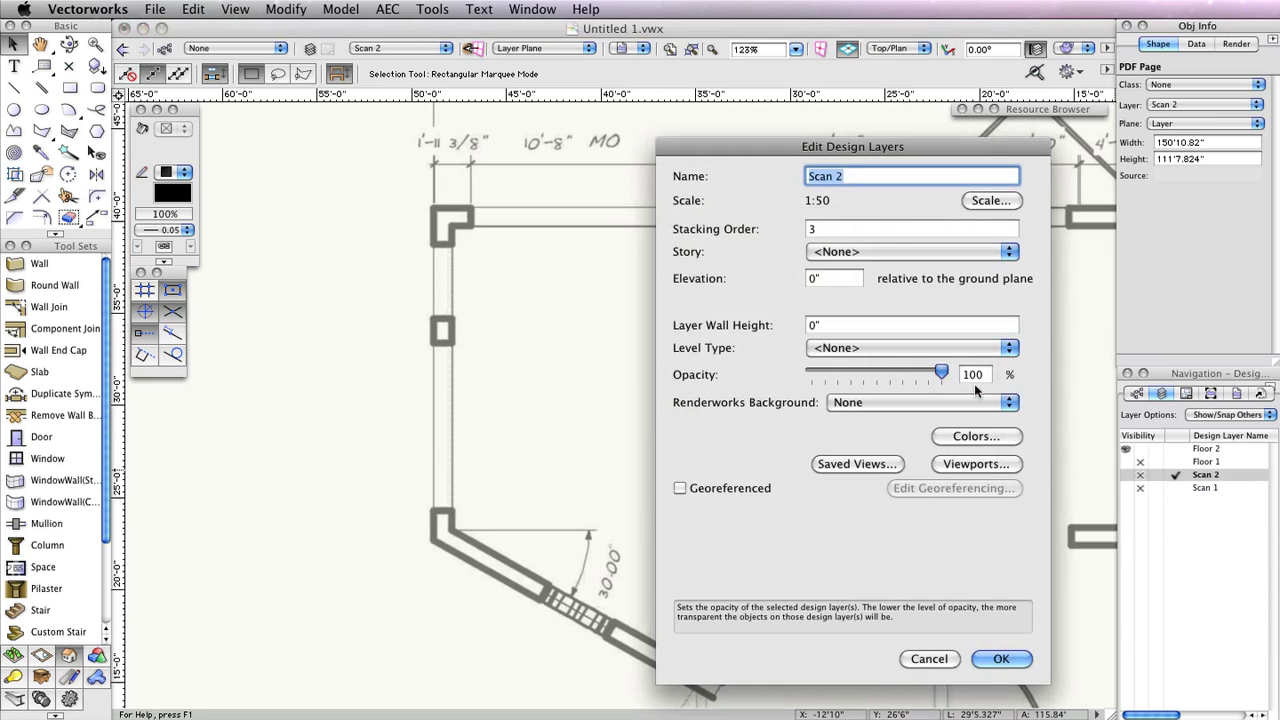
{"action": "left_click", "coordinate": [1001, 659]}
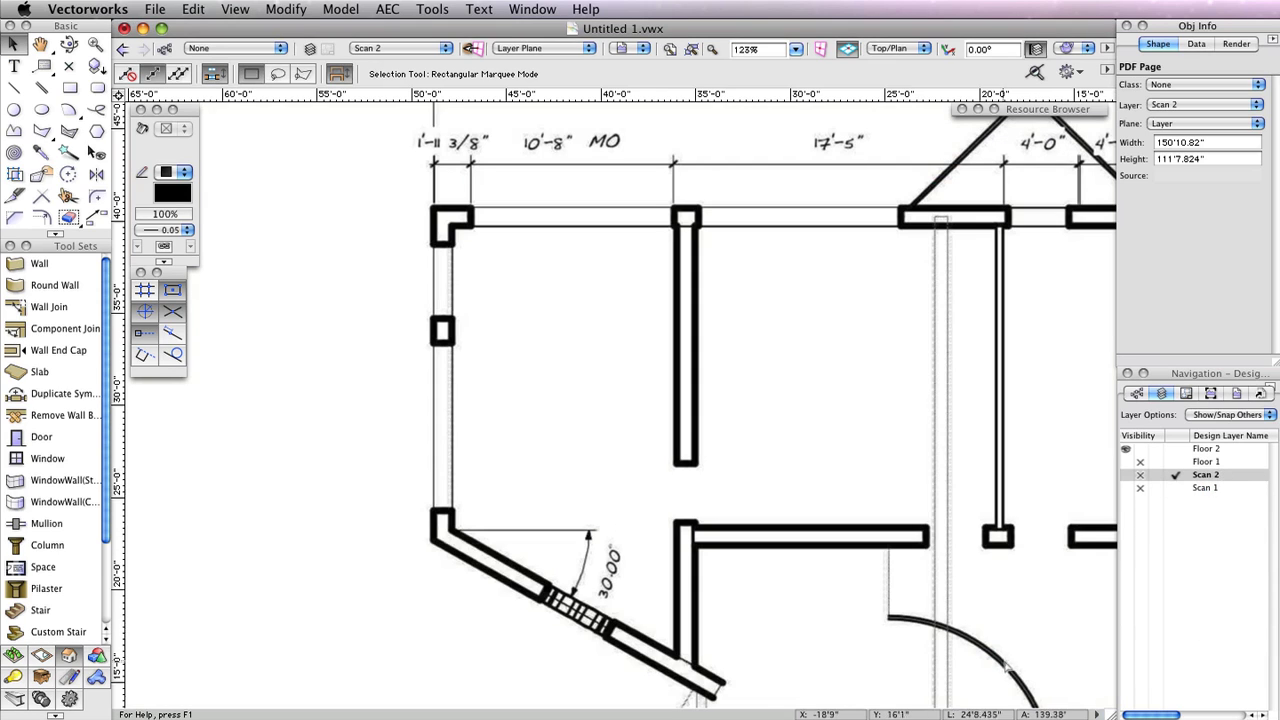
- Activate the Floor 1 layer and select the exterior walls of both wings and the outer walls of the small corner triangles
{"action": "left_click", "coordinate": [1176, 461]}
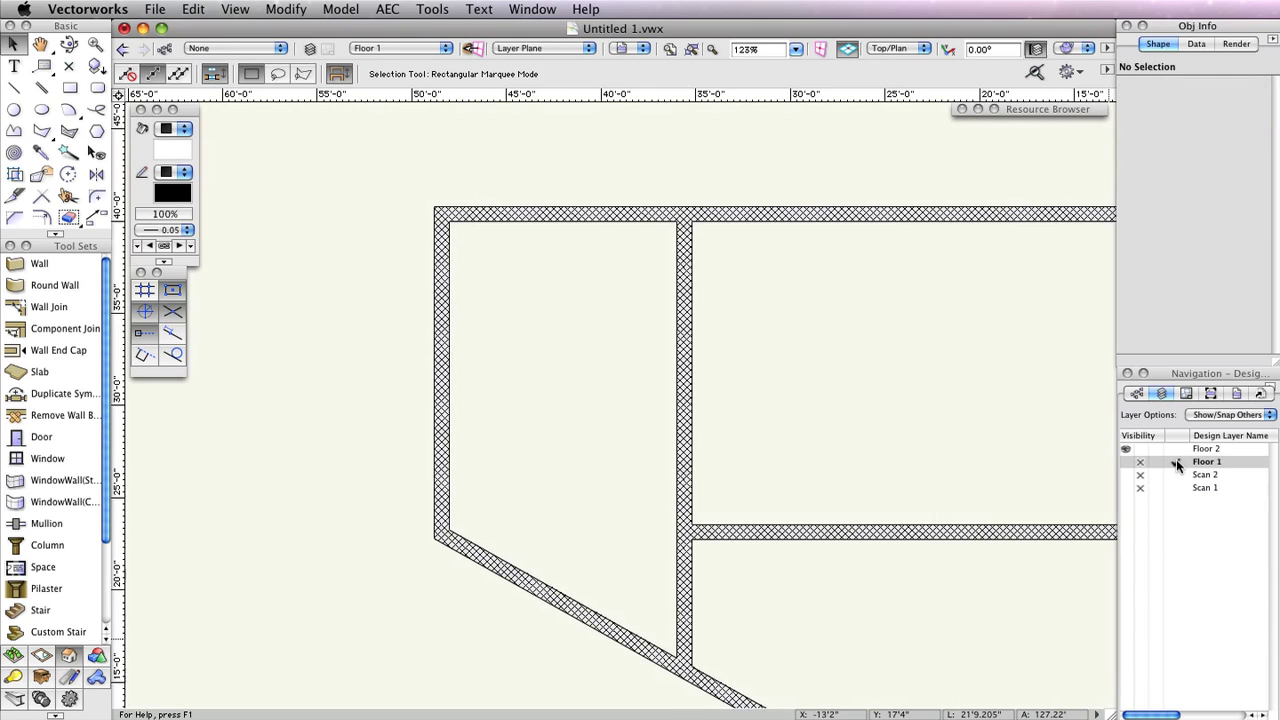
{"action": "scroll", "coordinate": [874, 410], "scroll_direction": "down", "scroll_amount": 3}
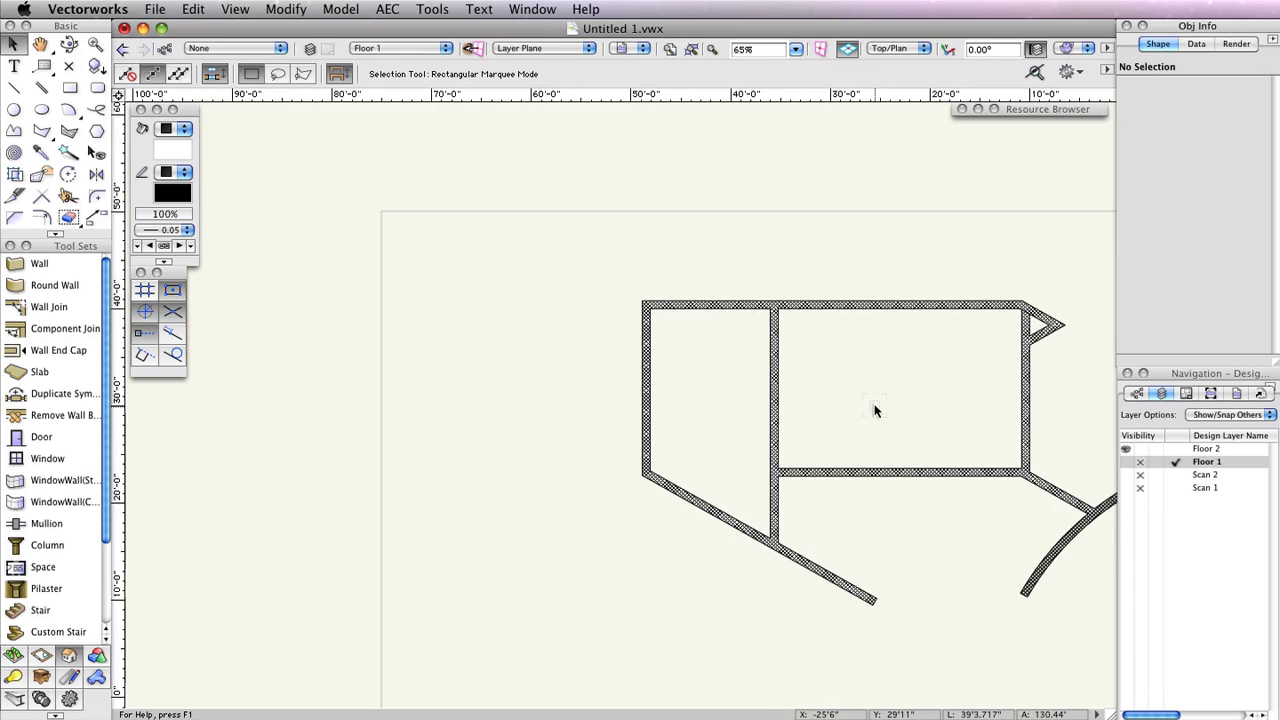
{"action": "left_click", "coordinate": [692, 50]}
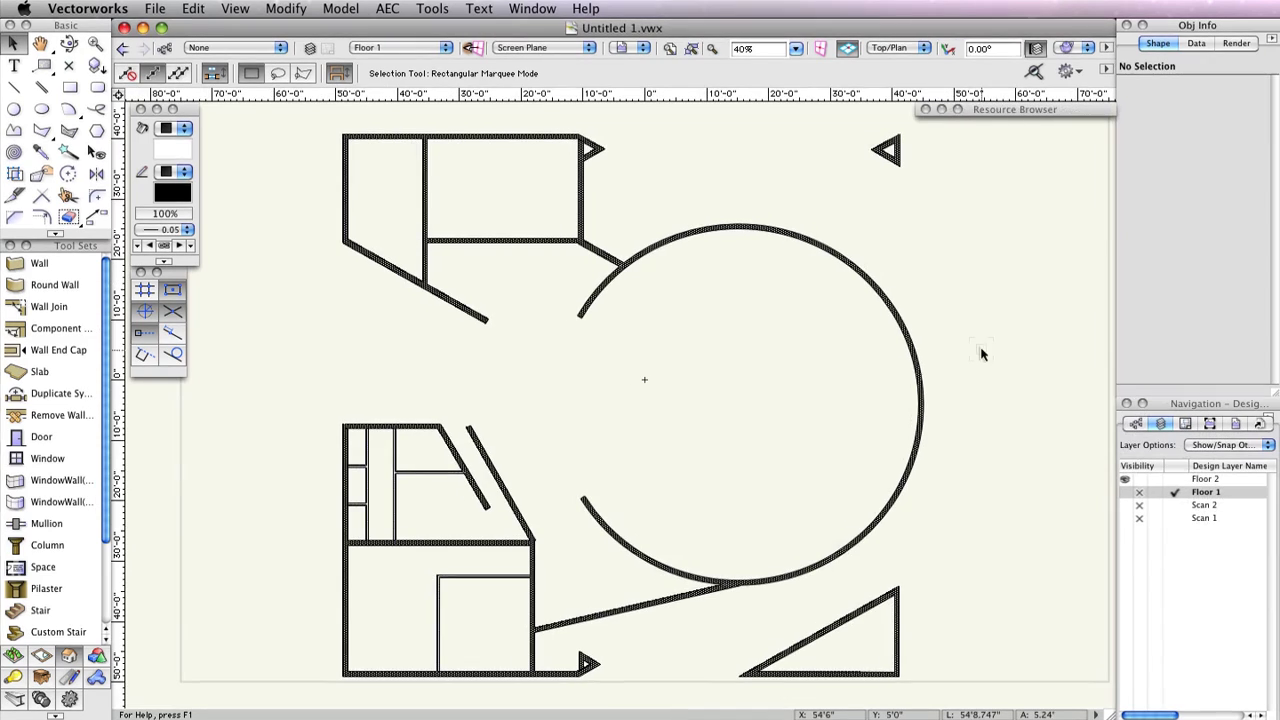
{"action": "key", "text": "super+a"}
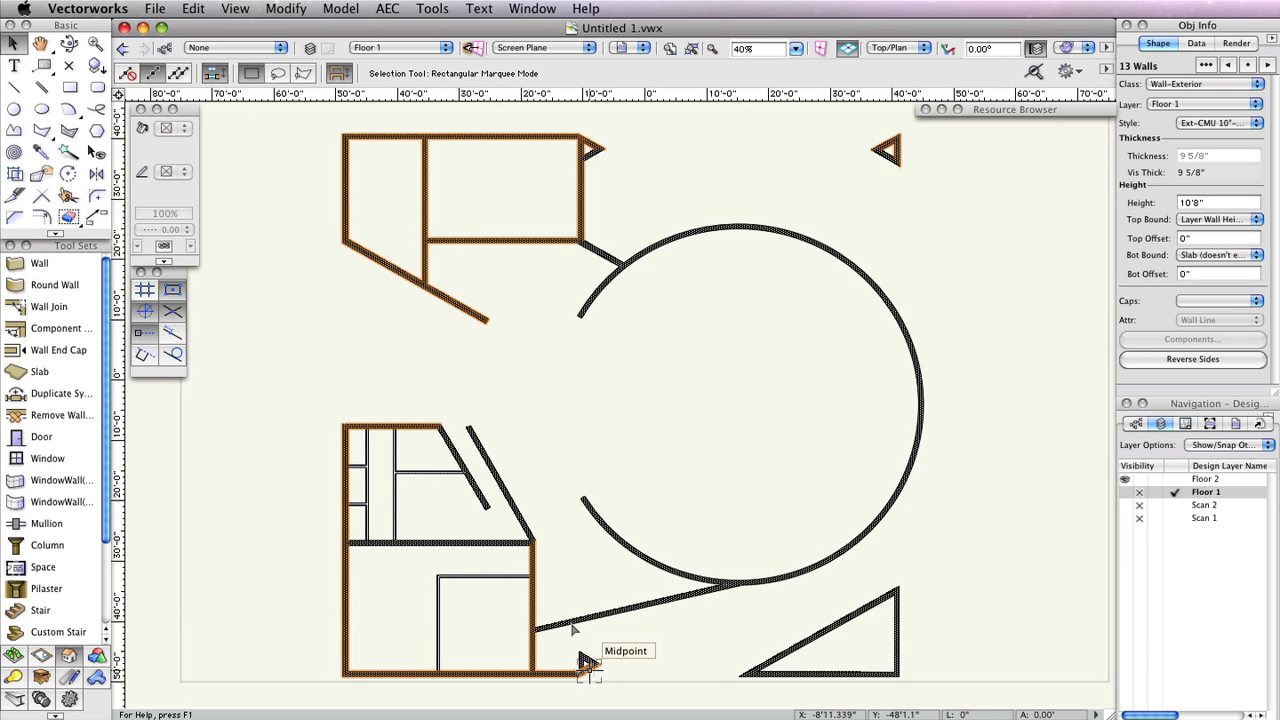
{"action": "left_click", "coordinate": [589, 670], "text": "shift"}
{"action": "scroll", "coordinate": [568, 661], "scroll_direction": "up", "scroll_amount": 8}
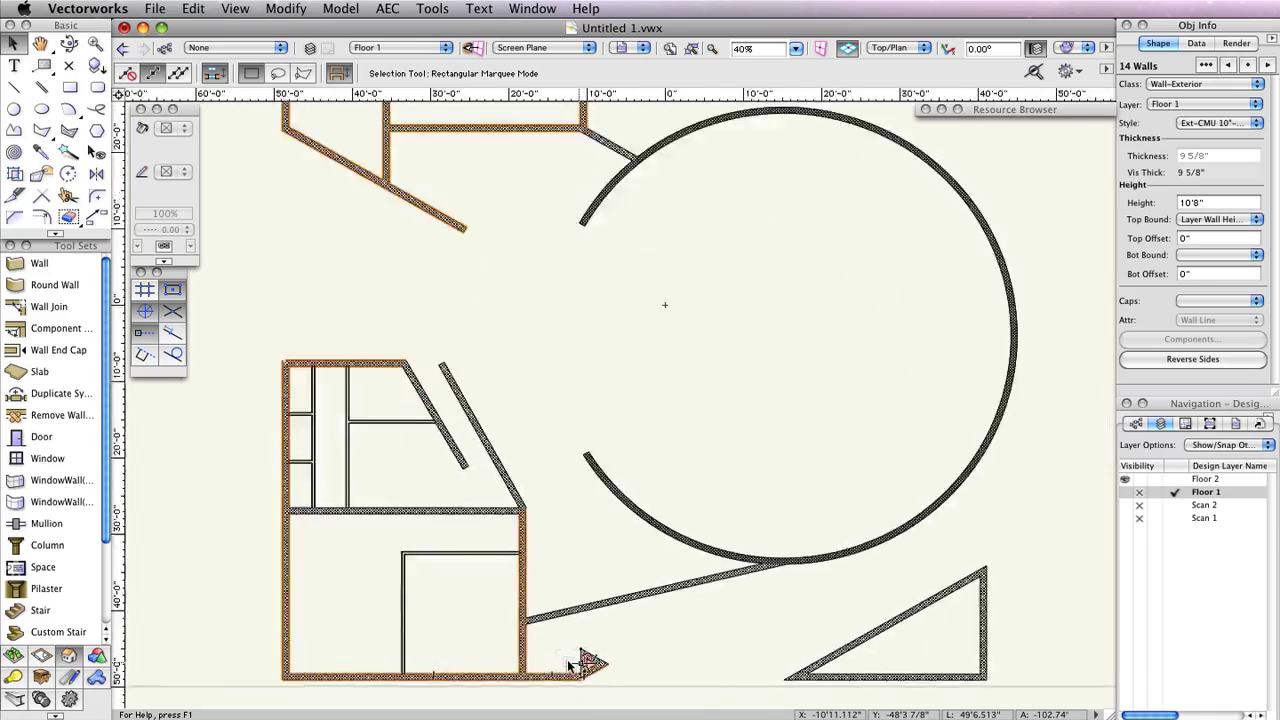
{"action": "middle_click_drag", "start_coordinate": [566, 614], "coordinate": [583, 449]}
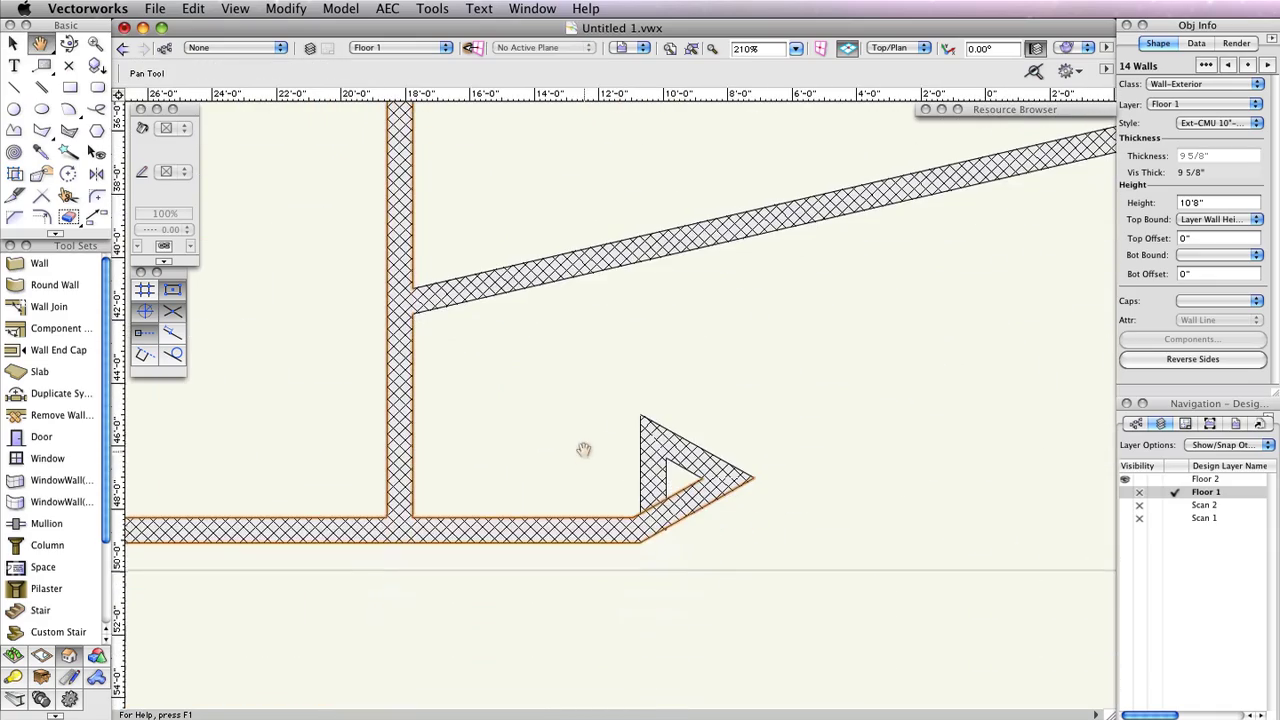
{"action": "scroll", "coordinate": [493, 431], "scroll_direction": "down", "scroll_amount": 8}
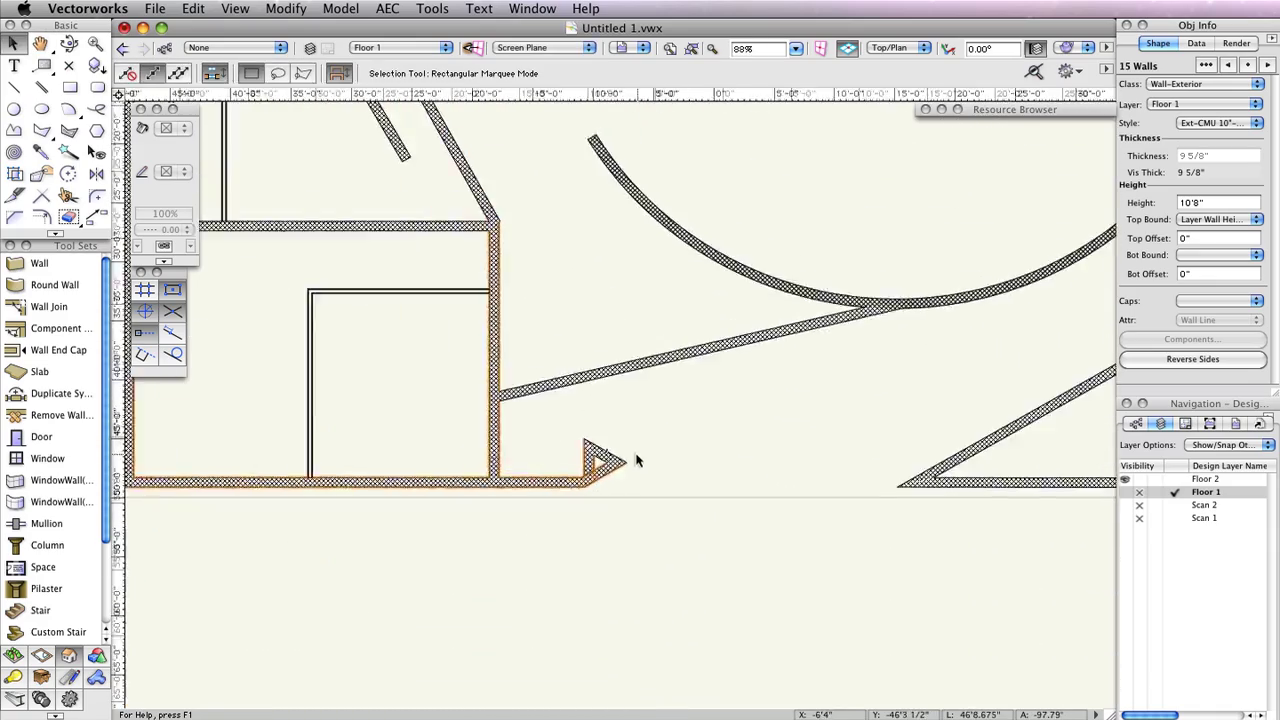
{"action": "middle_click_drag", "start_coordinate": [718, 238], "coordinate": [673, 402]}
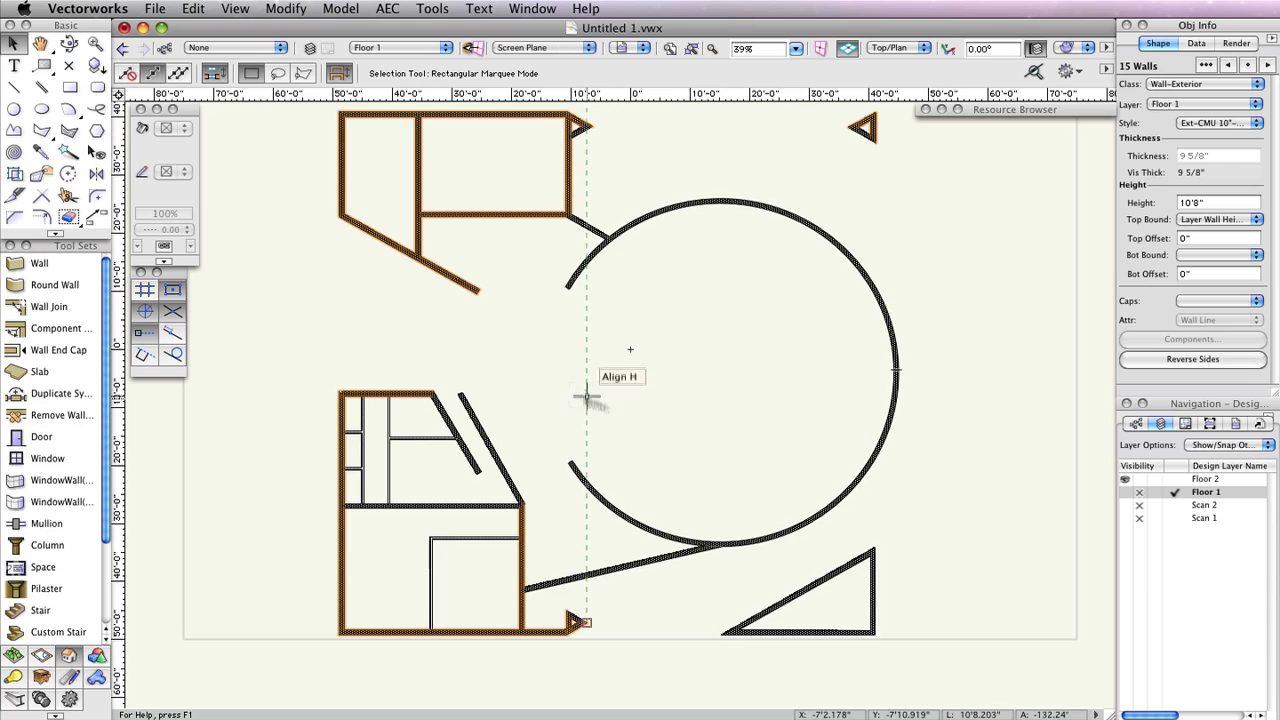
- Add the slanted connecting wall and the large triangle's three walls to the selection, and copy all the selected walls
{"action": "left_click", "coordinate": [612, 566], "text": "shift"}
{"action": "left_click", "coordinate": [874, 590], "text": "shift"}
{"action": "left_click", "coordinate": [828, 575], "text": "shift"}
{"action": "left_click", "coordinate": [806, 631], "text": "shift"}
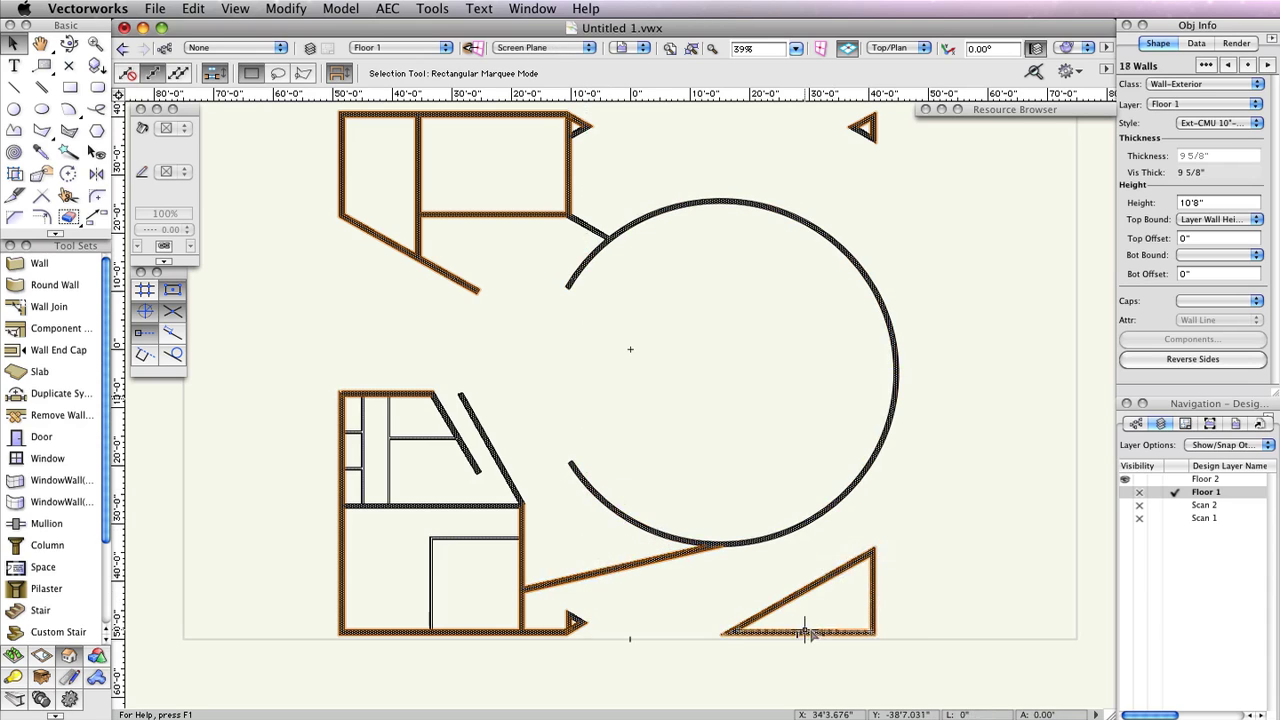
{"action": "middle_click_drag", "start_coordinate": [999, 221], "coordinate": [991, 269]}
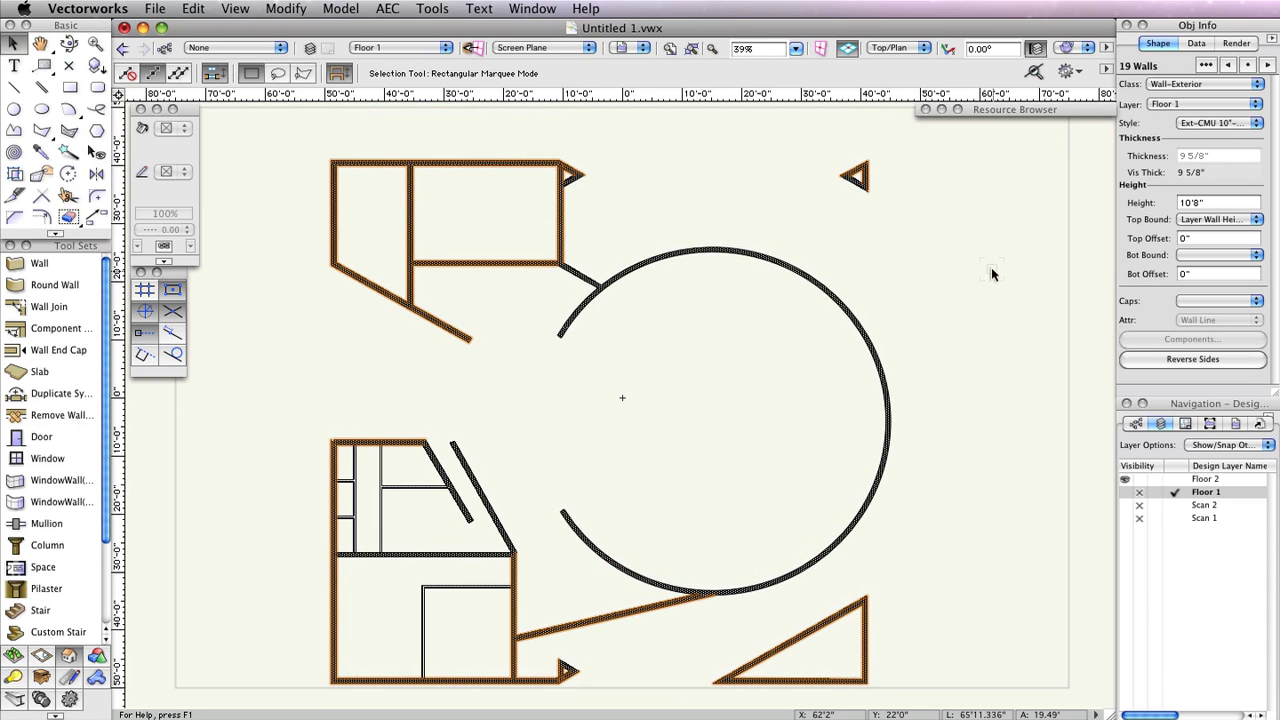
{"action": "left_click", "coordinate": [192, 8]}
{"action": "left_click", "coordinate": [228, 90]}
- Activate the Floor 2 layer, paste the copied exterior walls in place, and clear the selection
{"action": "left_click", "coordinate": [403, 48]}
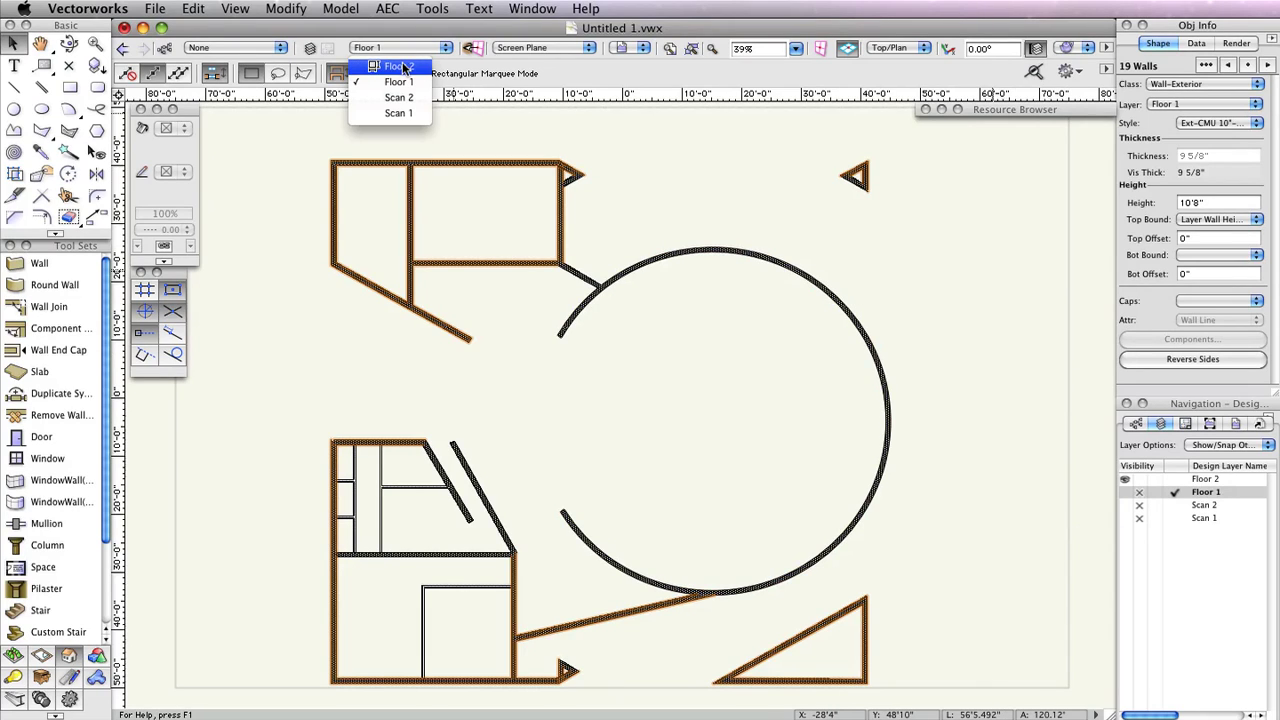
{"action": "left_click", "coordinate": [400, 66]}
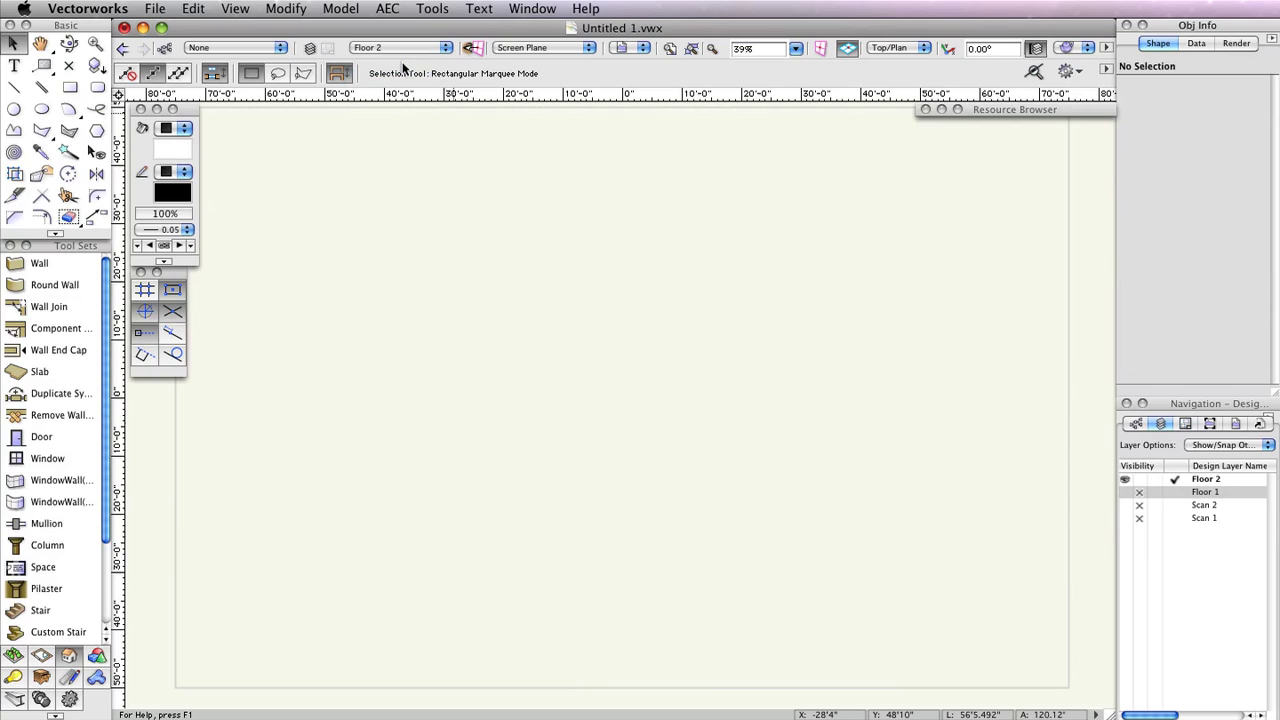
{"action": "left_click", "coordinate": [193, 8]}
{"action": "left_click", "coordinate": [230, 120]}
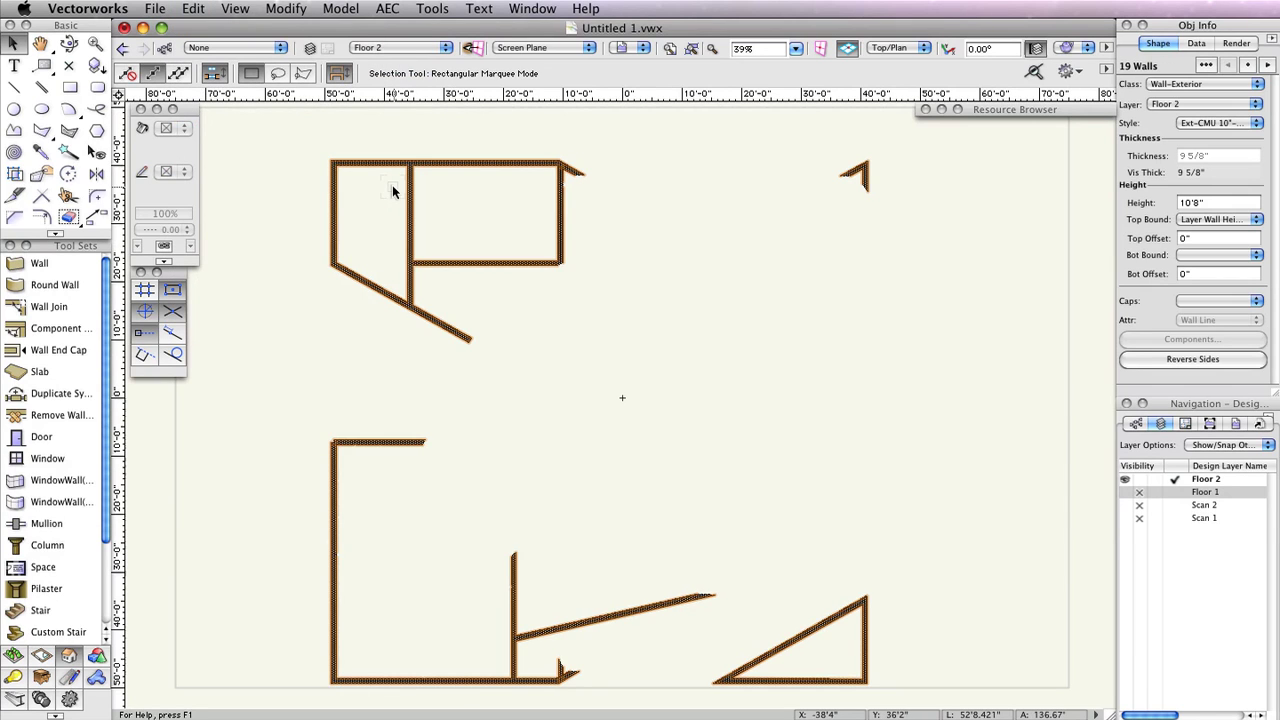
{"action": "left_click", "coordinate": [291, 200]}
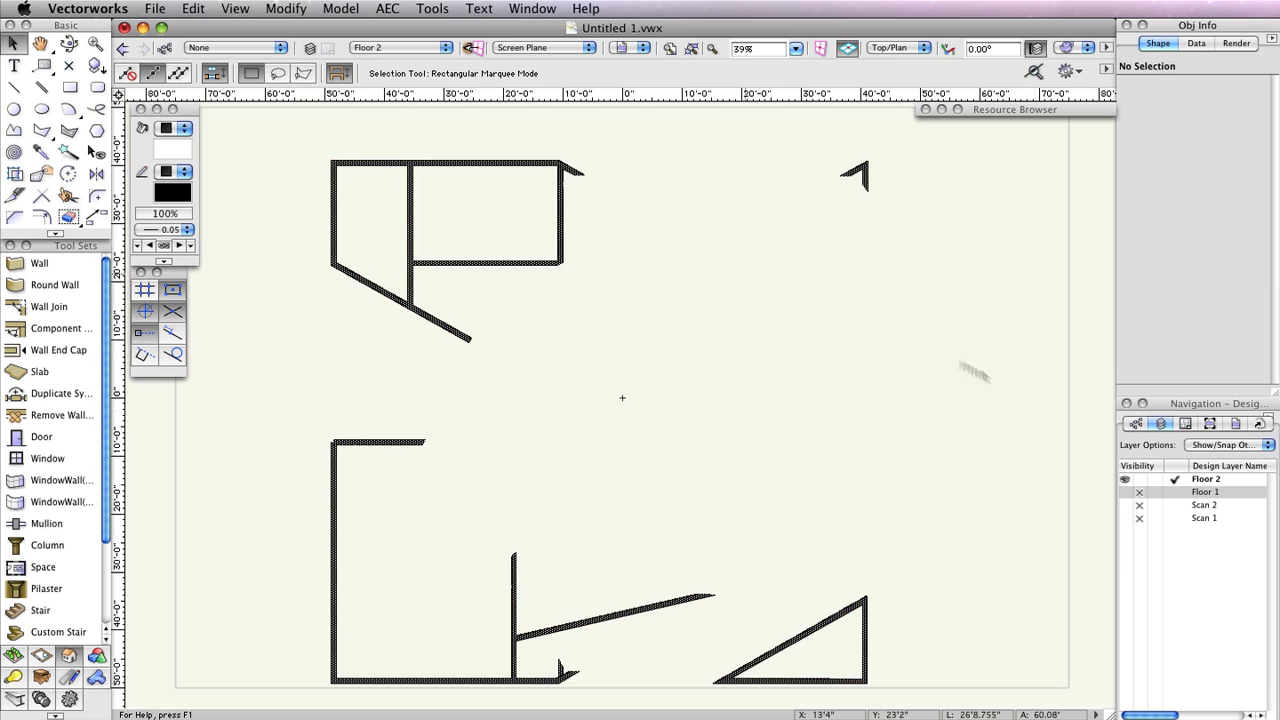
- Make the Scan 2 layer visible and shorten the upper wing's slanted wall so it ends just past the partition wall
{"action": "left_click", "coordinate": [1126, 505]}
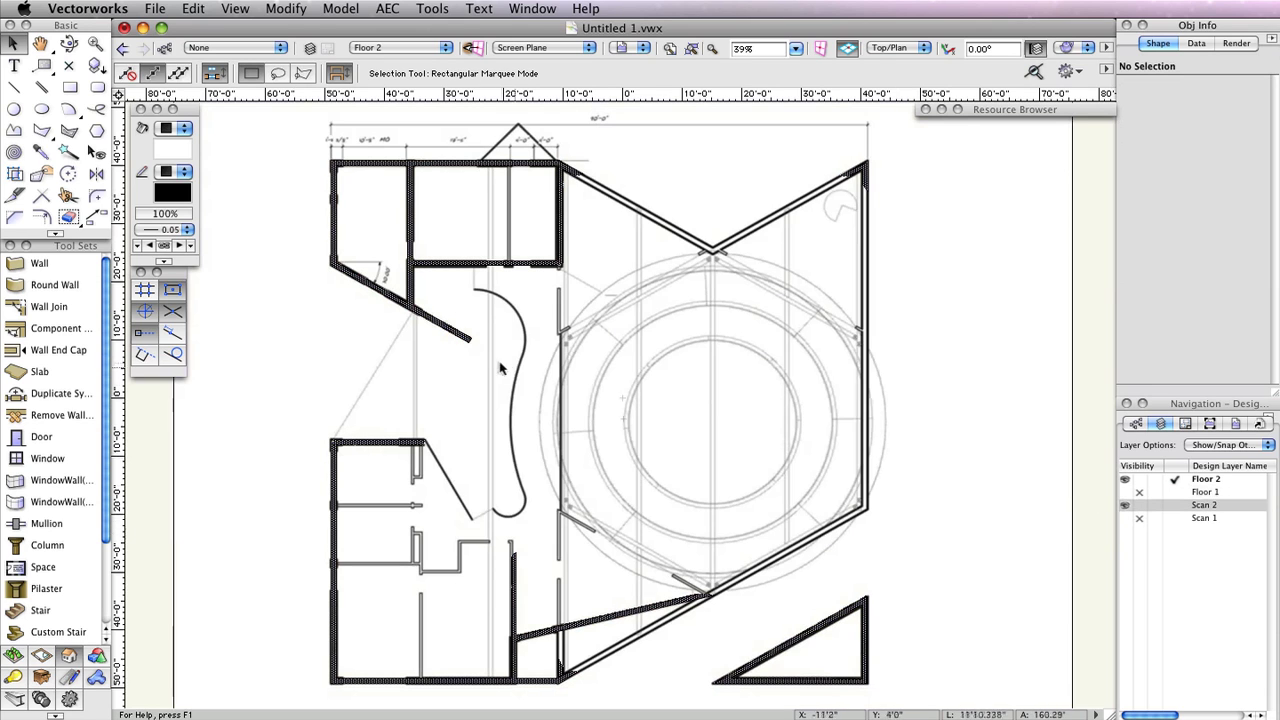
{"action": "left_click", "coordinate": [466, 346]}
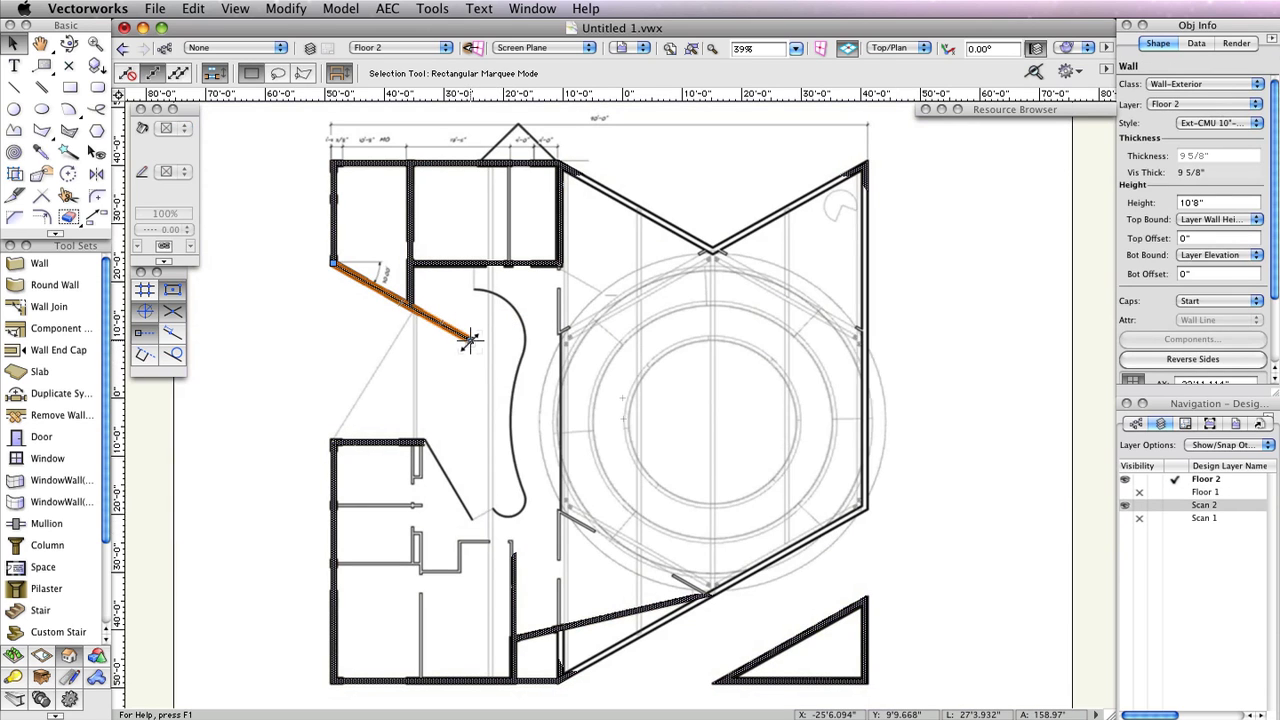
{"action": "left_click_drag", "start_coordinate": [468, 340], "coordinate": [422, 313]}
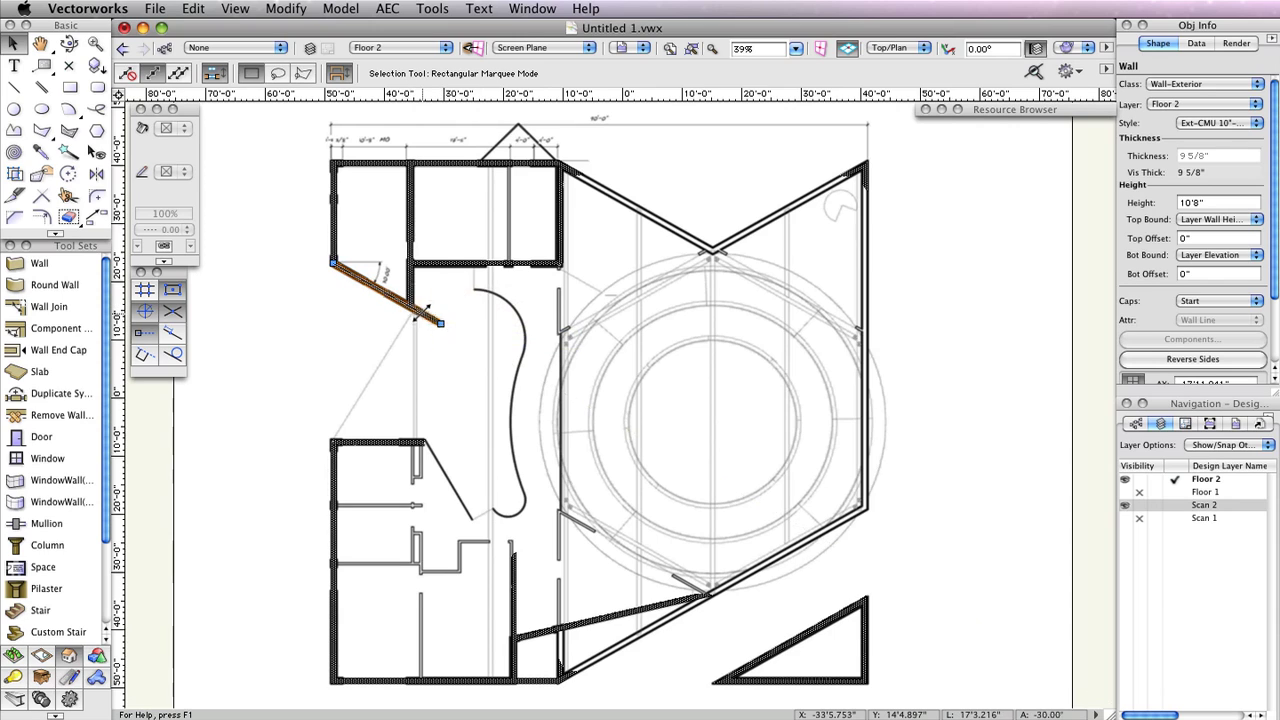
{"action": "left_click", "coordinate": [458, 330]}
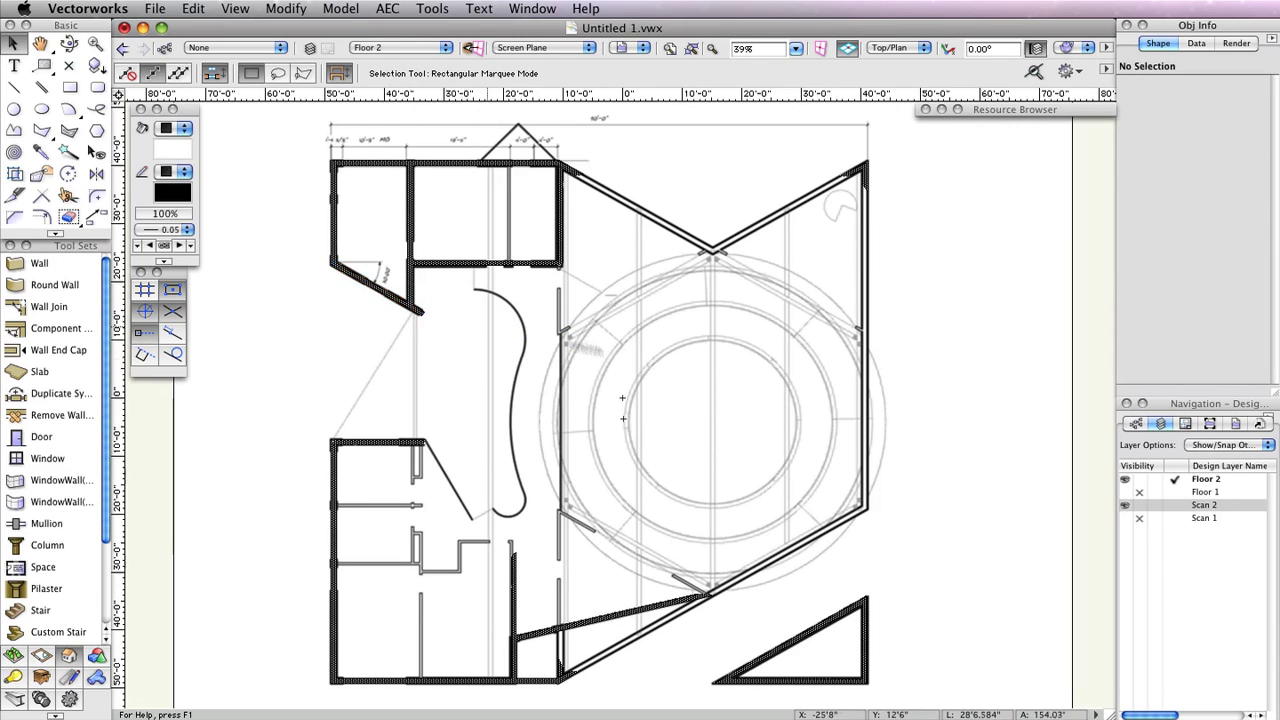
- Hide the Scan 2 layer and L-join the two V-shaped auditorium walls at the notch, and the sloping wall to the east wall
{"action": "left_click", "coordinate": [1140, 508]}
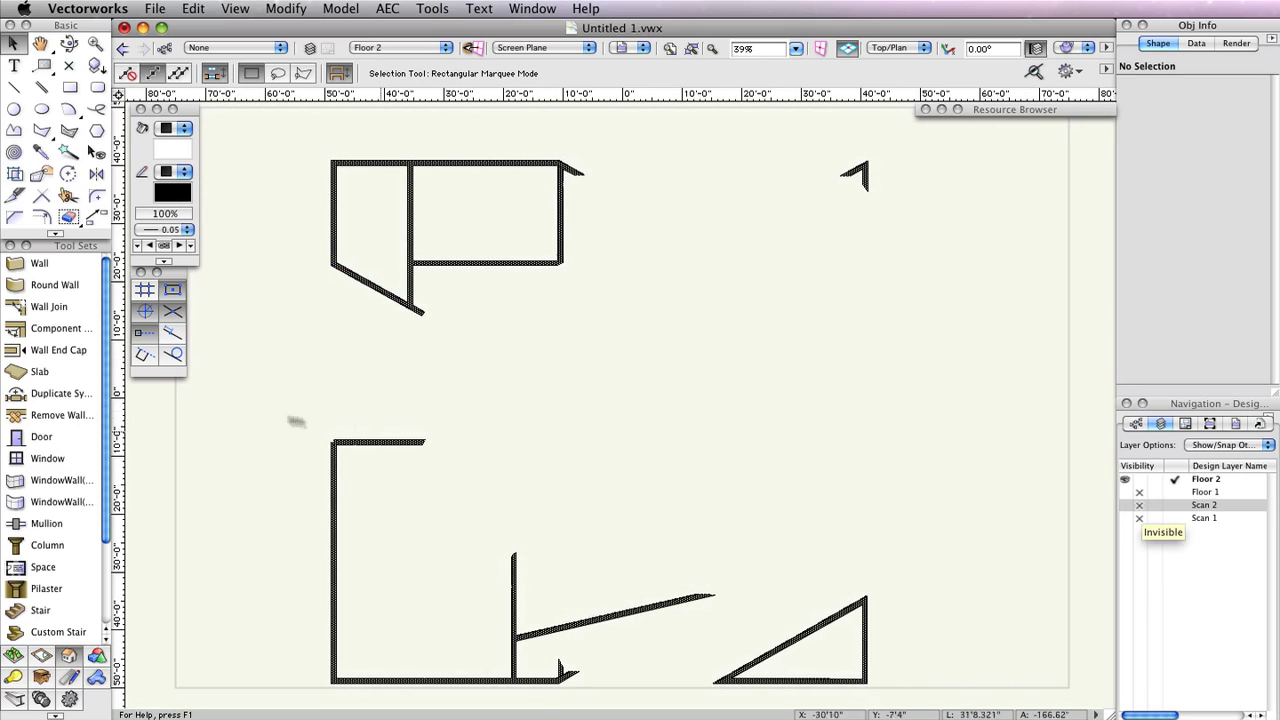
{"action": "left_click", "coordinate": [50, 305]}
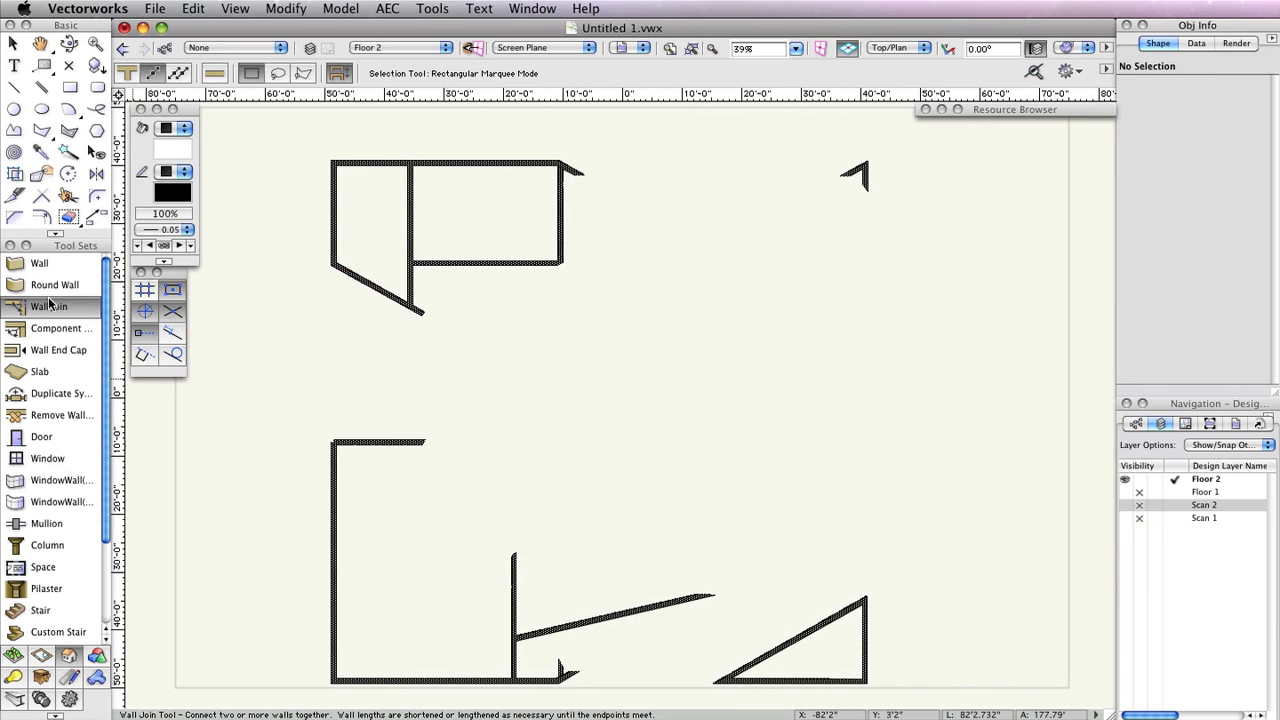
{"action": "left_click", "coordinate": [50, 305]}
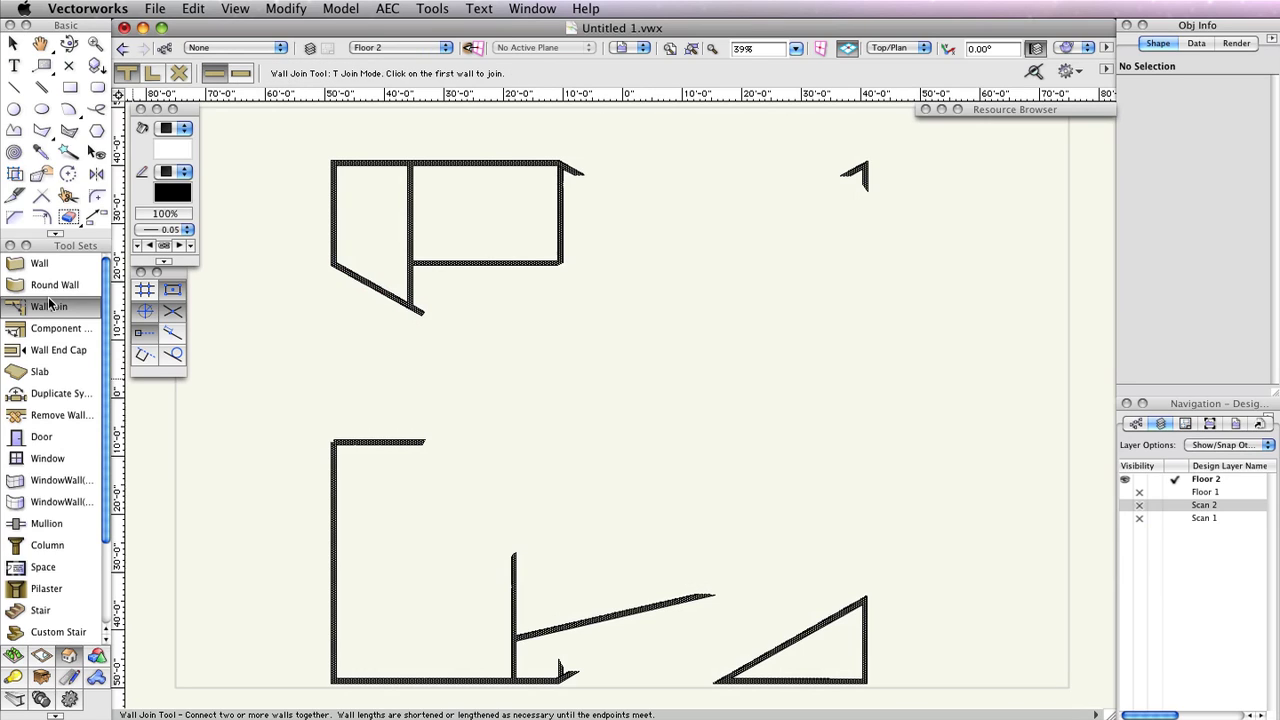
{"action": "left_click", "coordinate": [150, 76]}
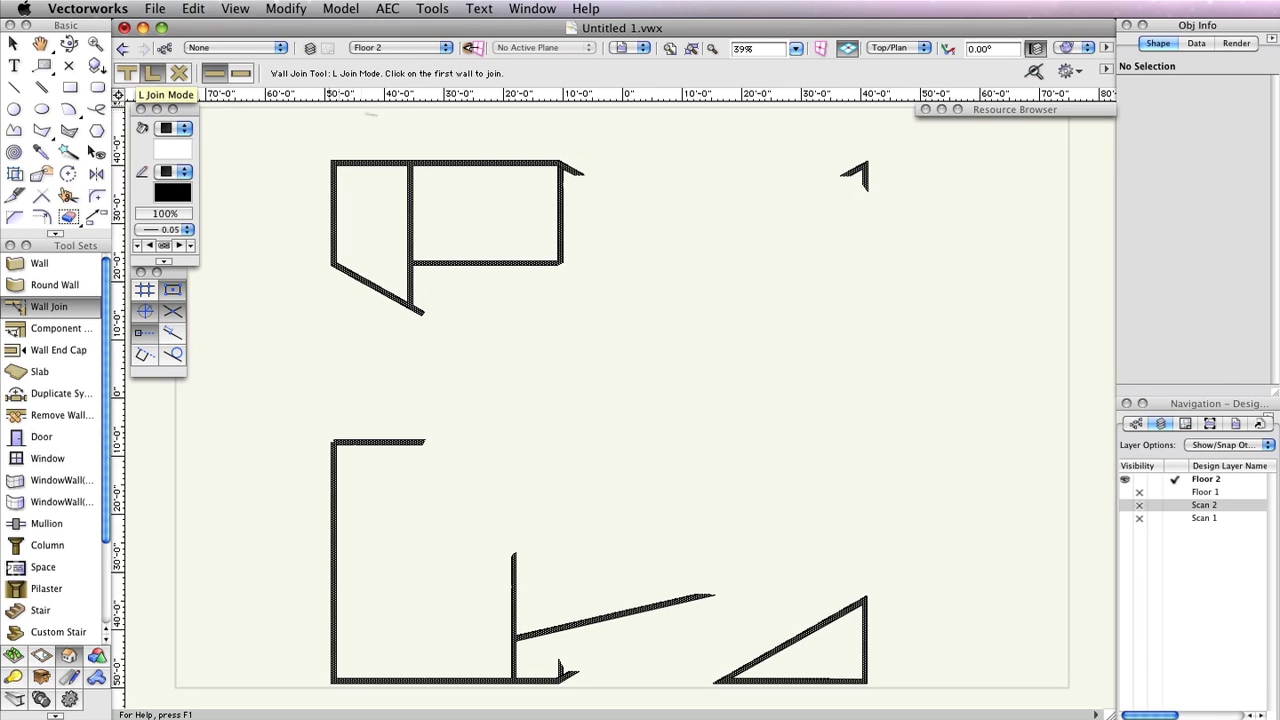
{"action": "left_click", "coordinate": [568, 166]}
{"action": "left_click", "coordinate": [852, 172]}
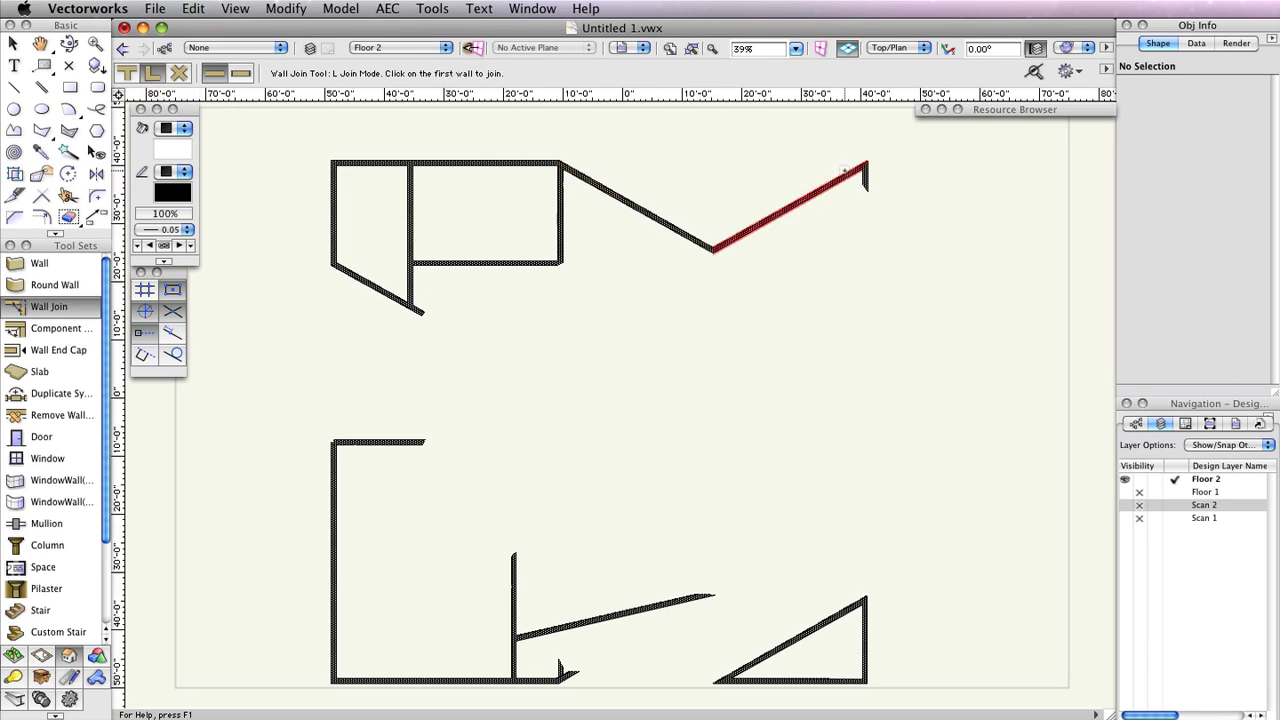
{"action": "left_click", "coordinate": [866, 180]}
- L-join the slanted connecting wall to the short vertical walls at both its ends, and join the upper wing's lower east corner
{"action": "left_click", "coordinate": [581, 609]}
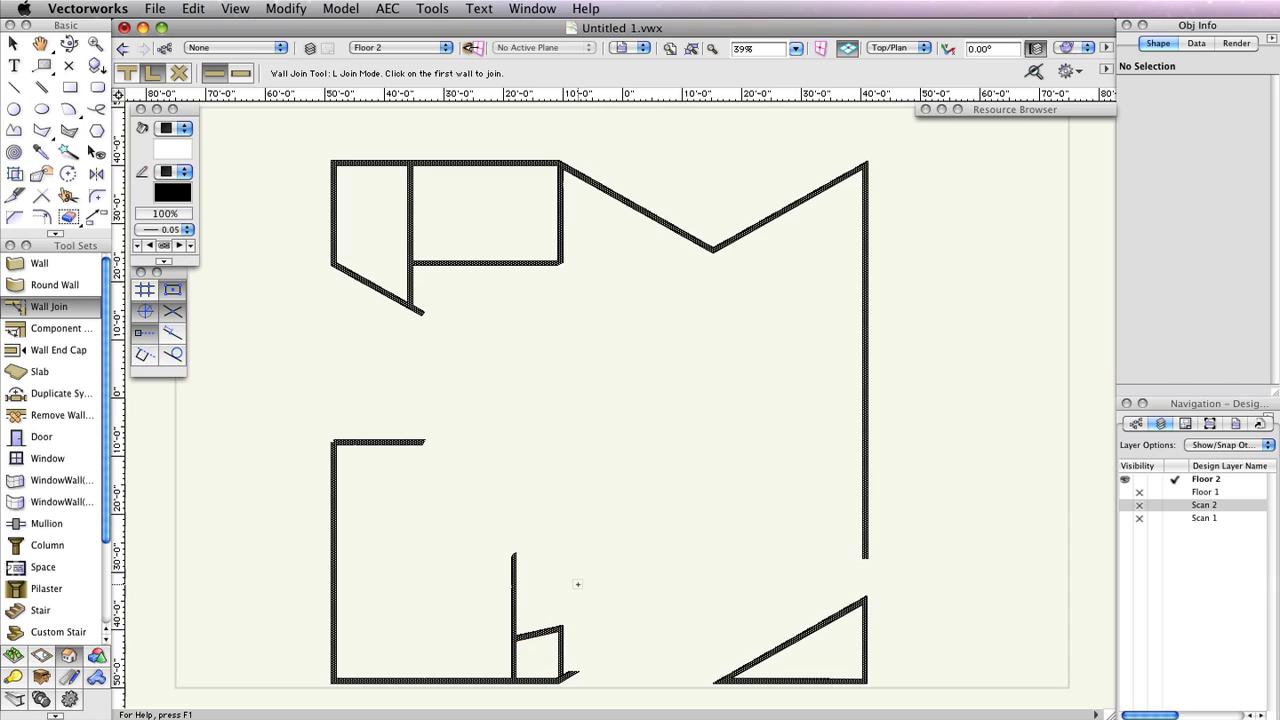
{"action": "left_click", "coordinate": [560, 219]}
{"action": "left_click", "coordinate": [523, 263]}
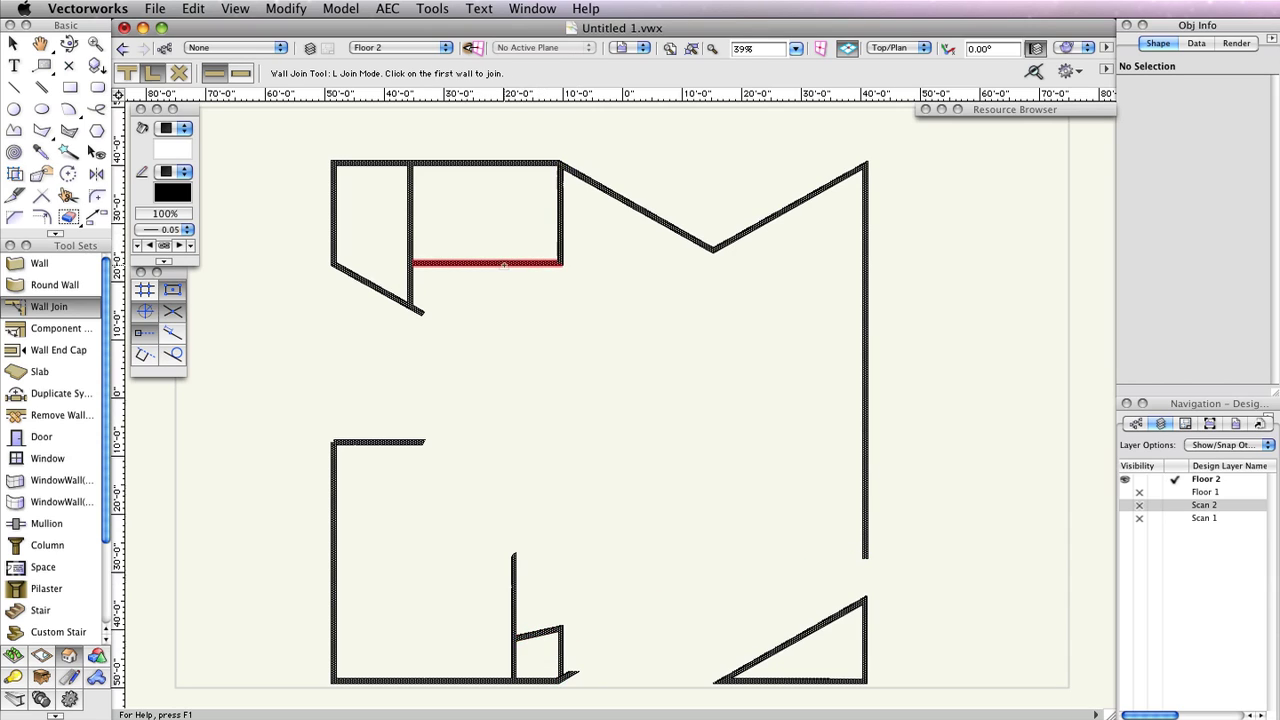
{"action": "left_click", "coordinate": [540, 631]}
{"action": "left_click", "coordinate": [514, 665]}
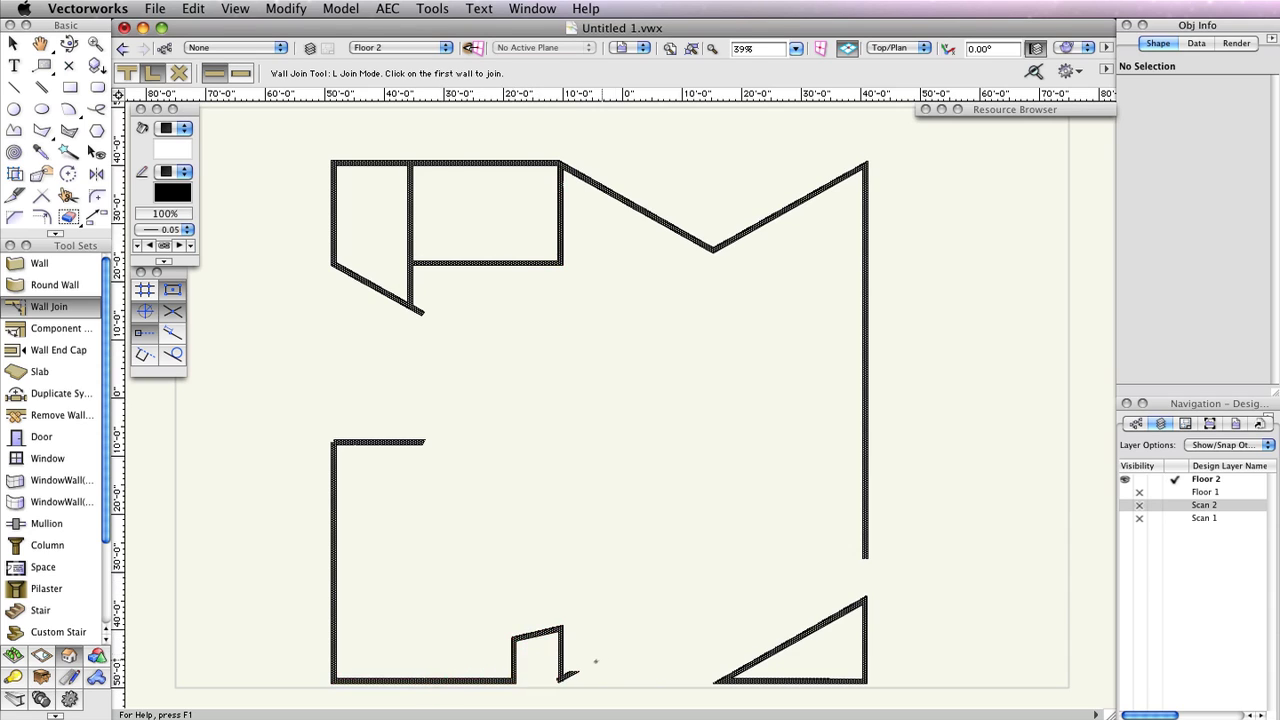
- L-join the auditorium's lower diagonal wall to the east wall and to the short vertical wall at its lower end
{"action": "left_click", "coordinate": [567, 675]}
{"action": "left_click", "coordinate": [862, 472]}
{"action": "left_click", "coordinate": [561, 645]}
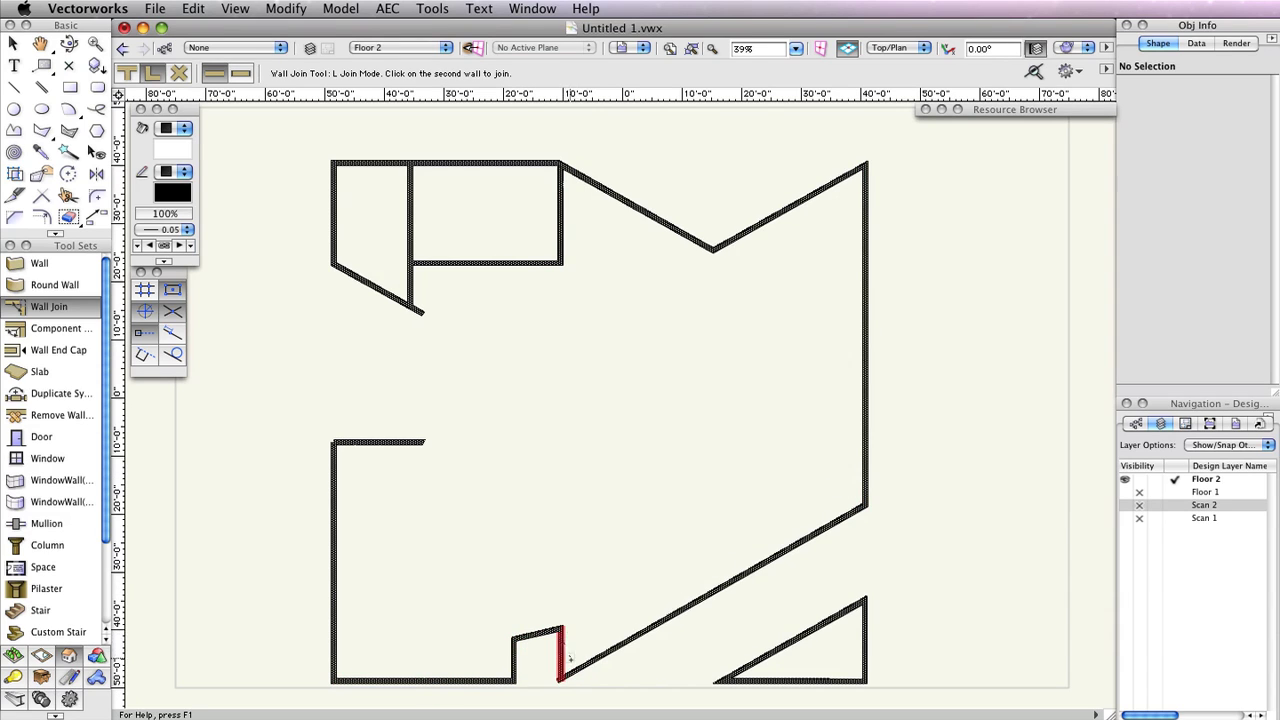
{"action": "left_click", "coordinate": [576, 668]}
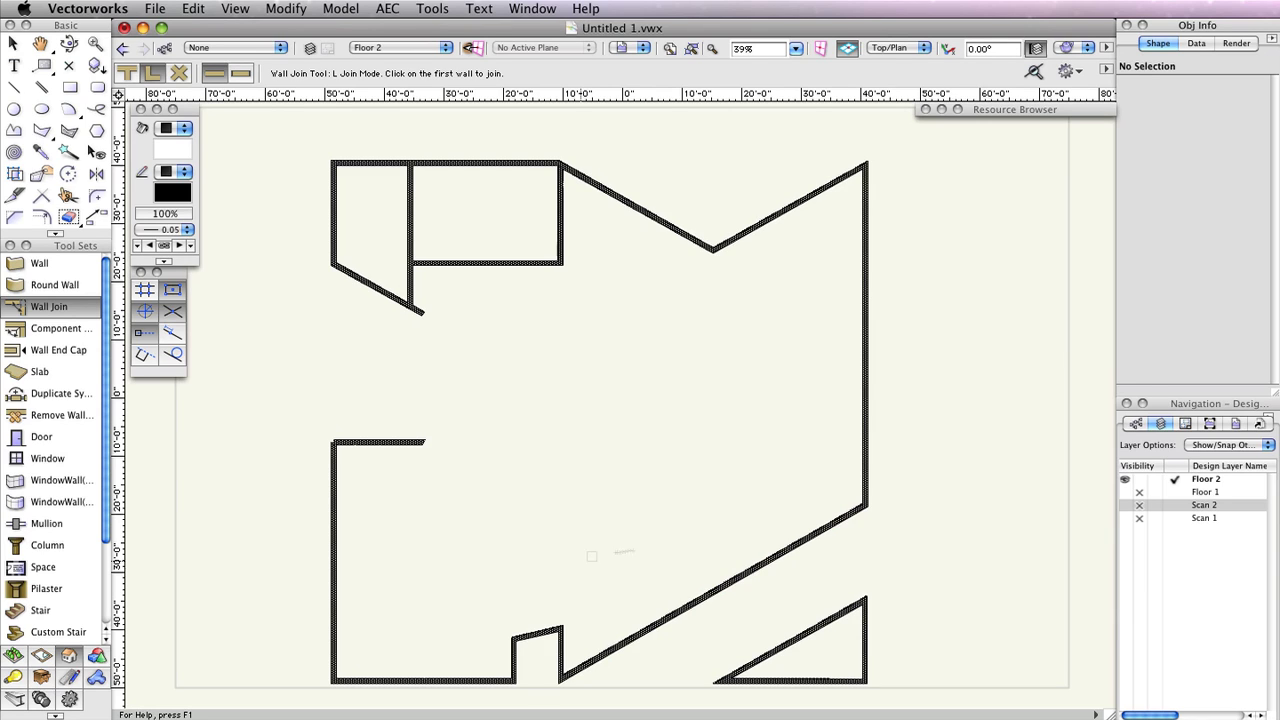
- Show the Scan 2 layer and trace the vertical partition across the upper wing's larger room with an Aspen Interior Walls wall
{"action": "left_click", "coordinate": [1125, 506]}
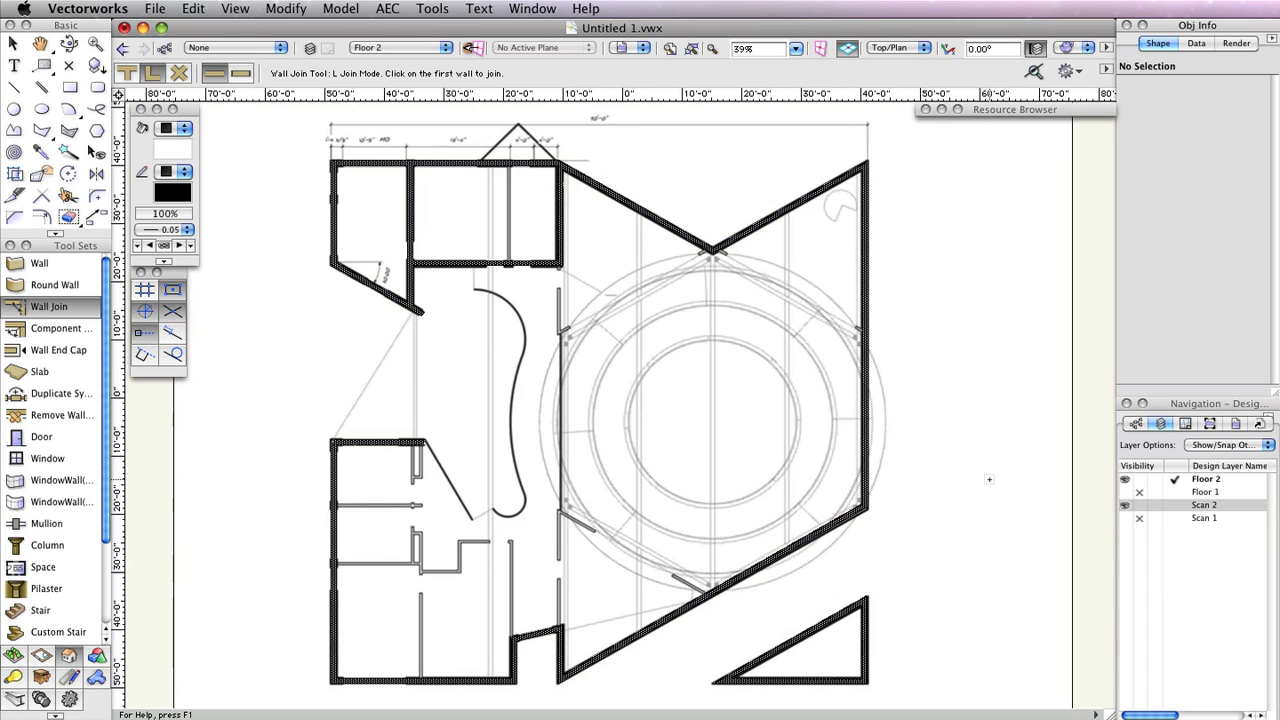
{"action": "left_click", "coordinate": [66, 260]}
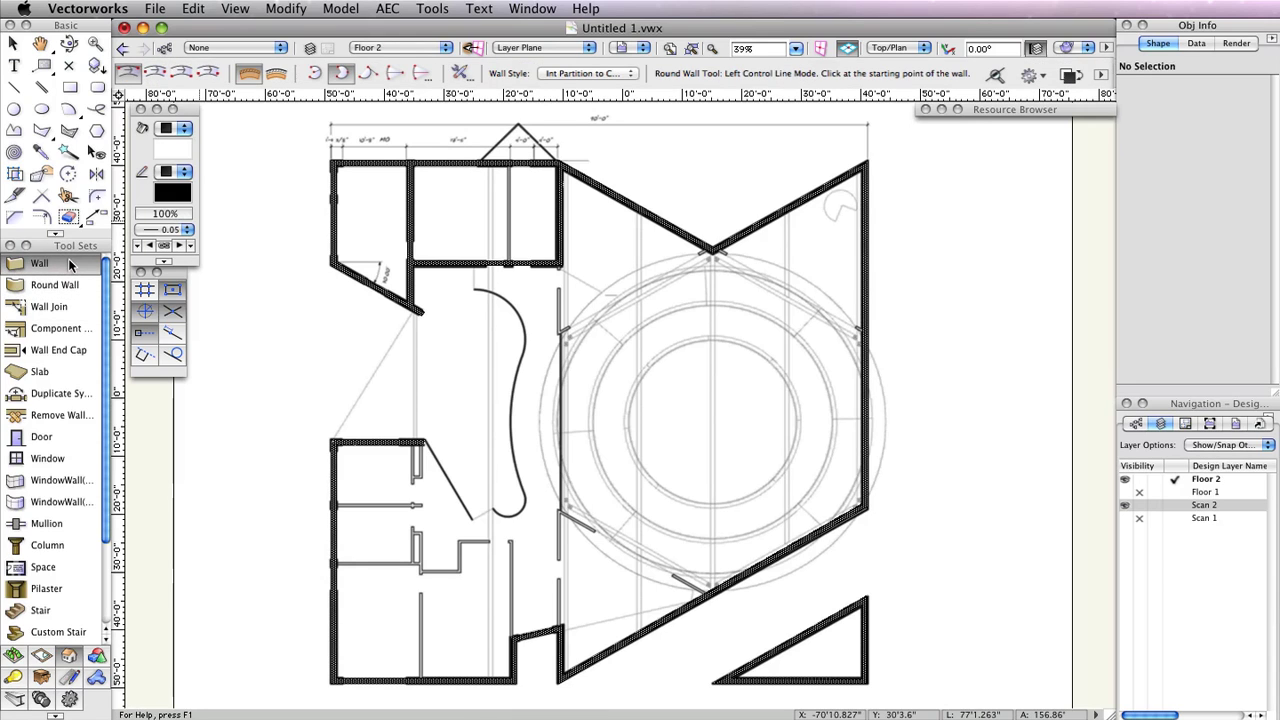
{"action": "left_click", "coordinate": [610, 73]}
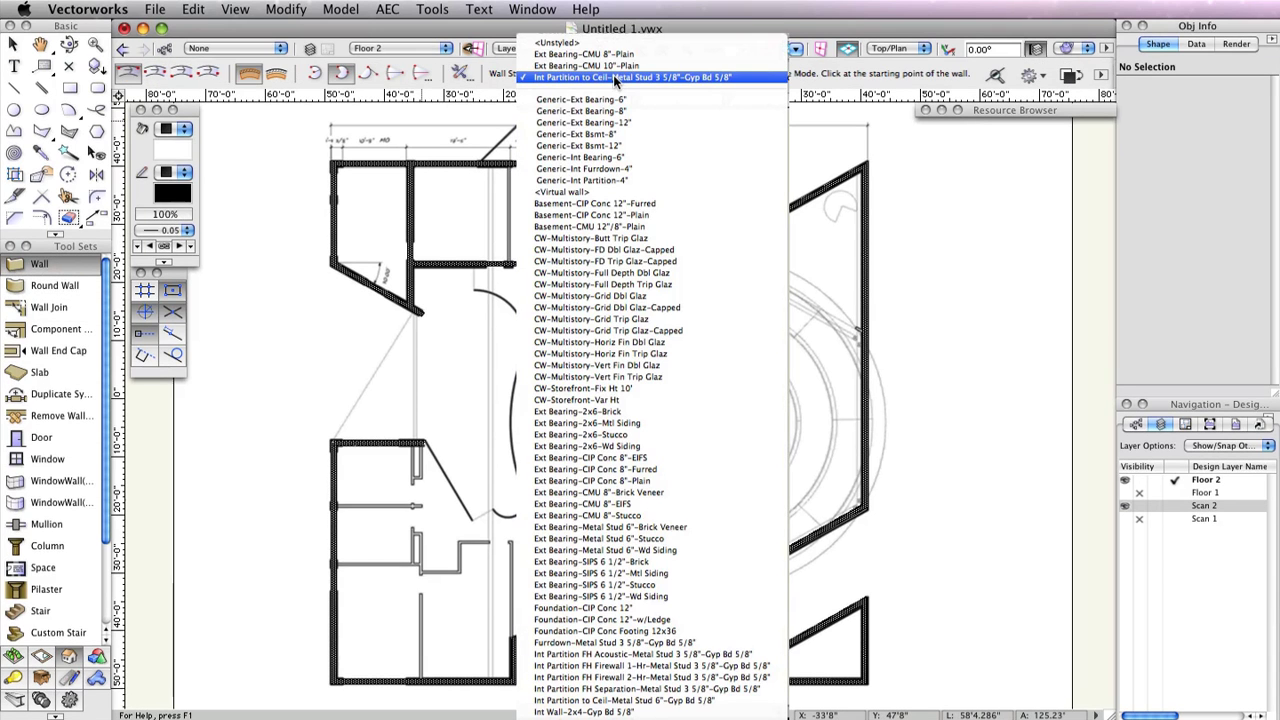
{"action": "left_click", "coordinate": [632, 78]}
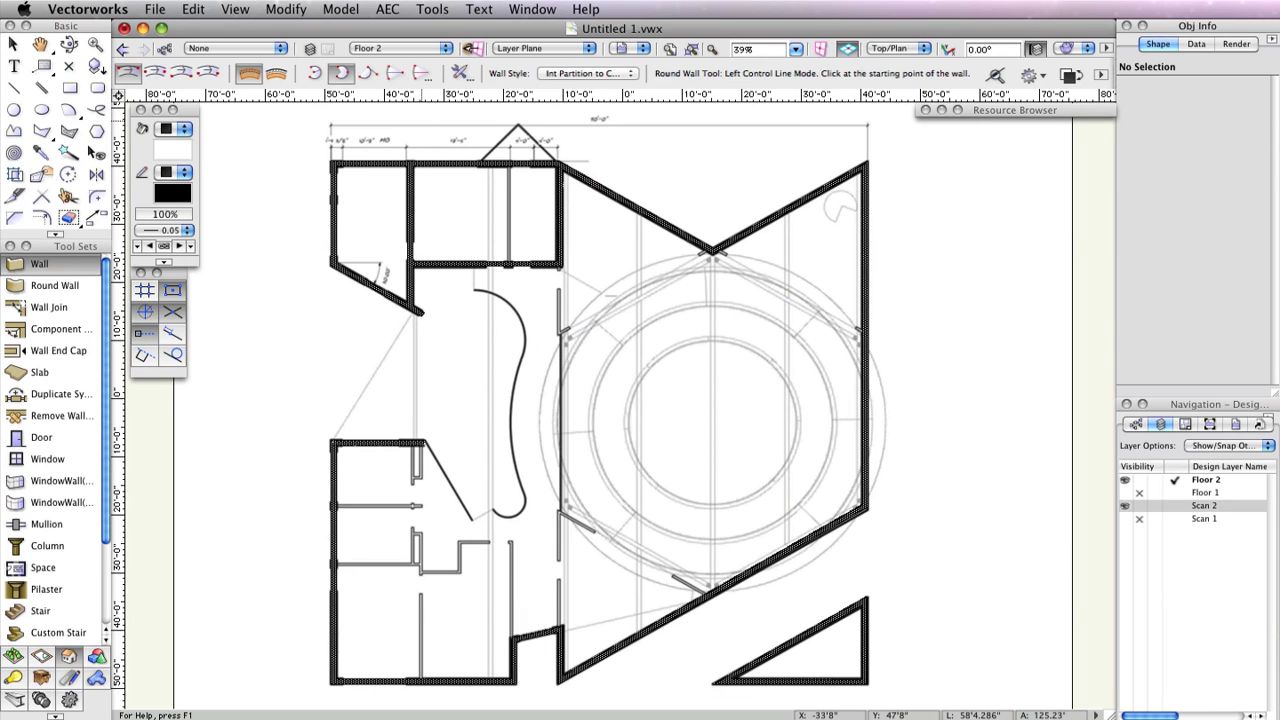
{"action": "key", "text": "z"}
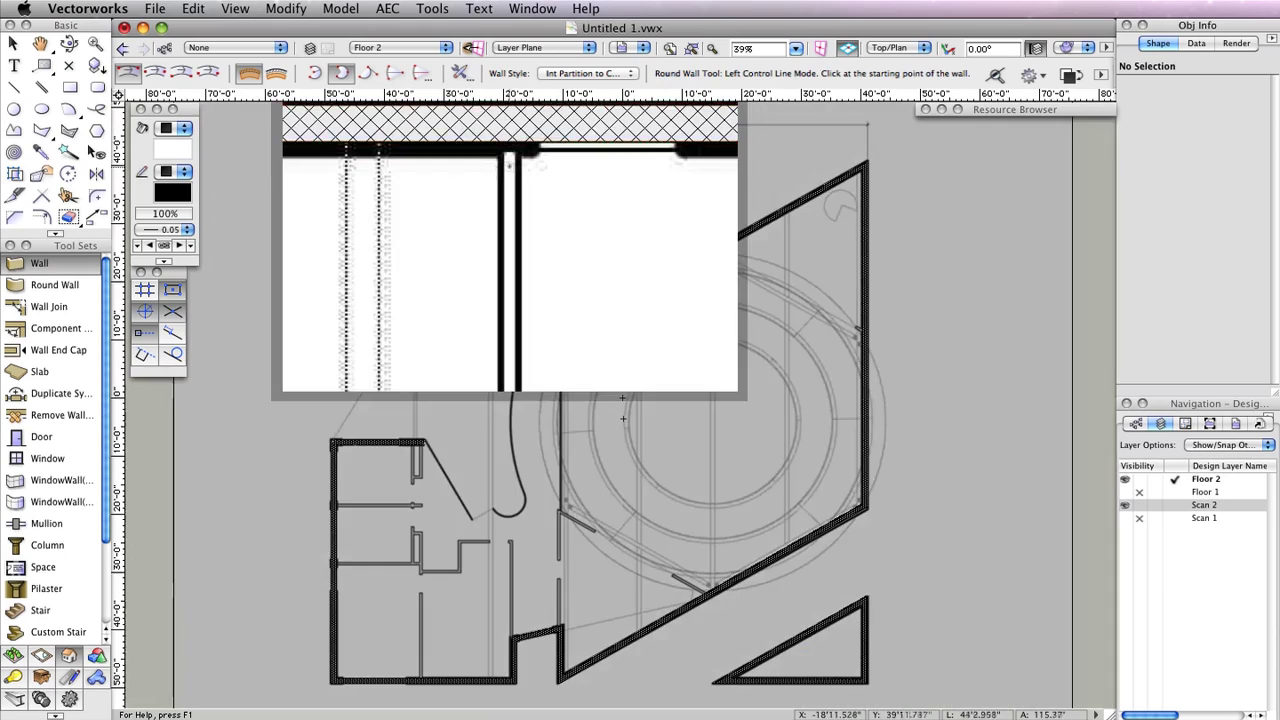
{"action": "left_click", "coordinate": [510, 165]}
{"action": "left_click", "coordinate": [510, 263]}
- Draw the long vertical interior wall from the upper wing's lower east corner down to the short slanted wall
{"action": "key", "text": "z"}
{"action": "left_click", "coordinate": [534, 265]}
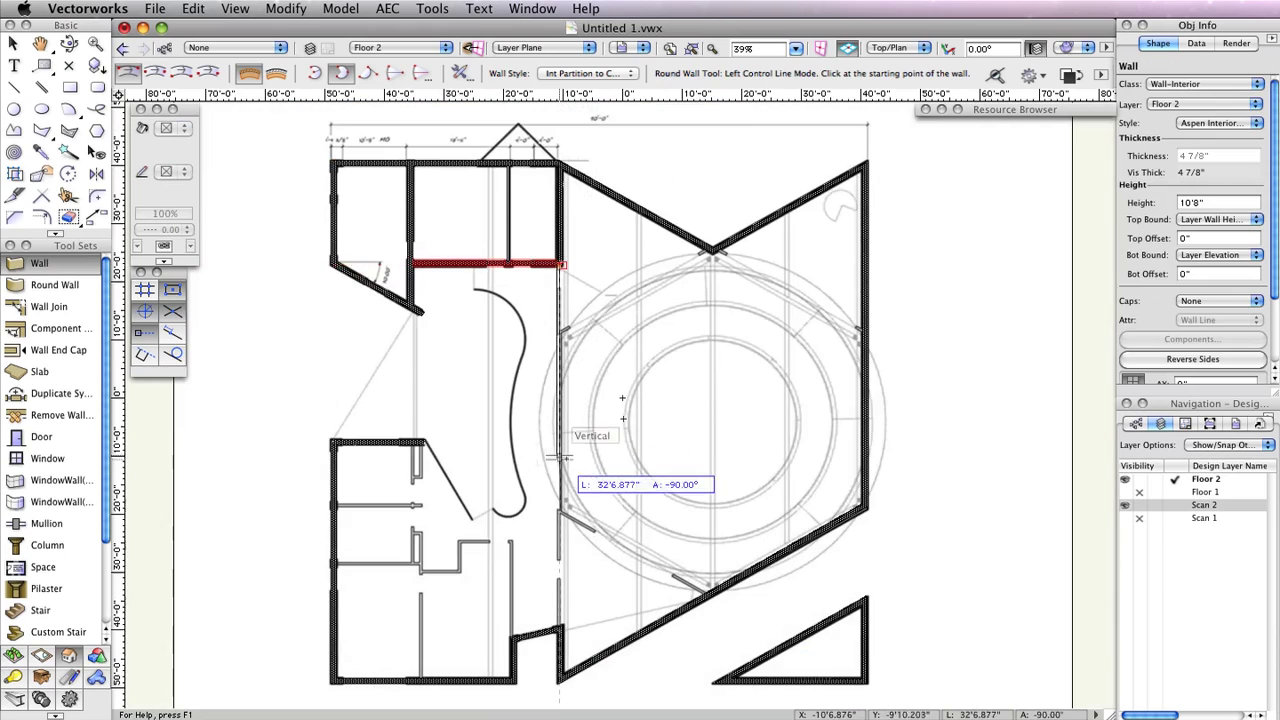
{"action": "left_click", "coordinate": [558, 630]}
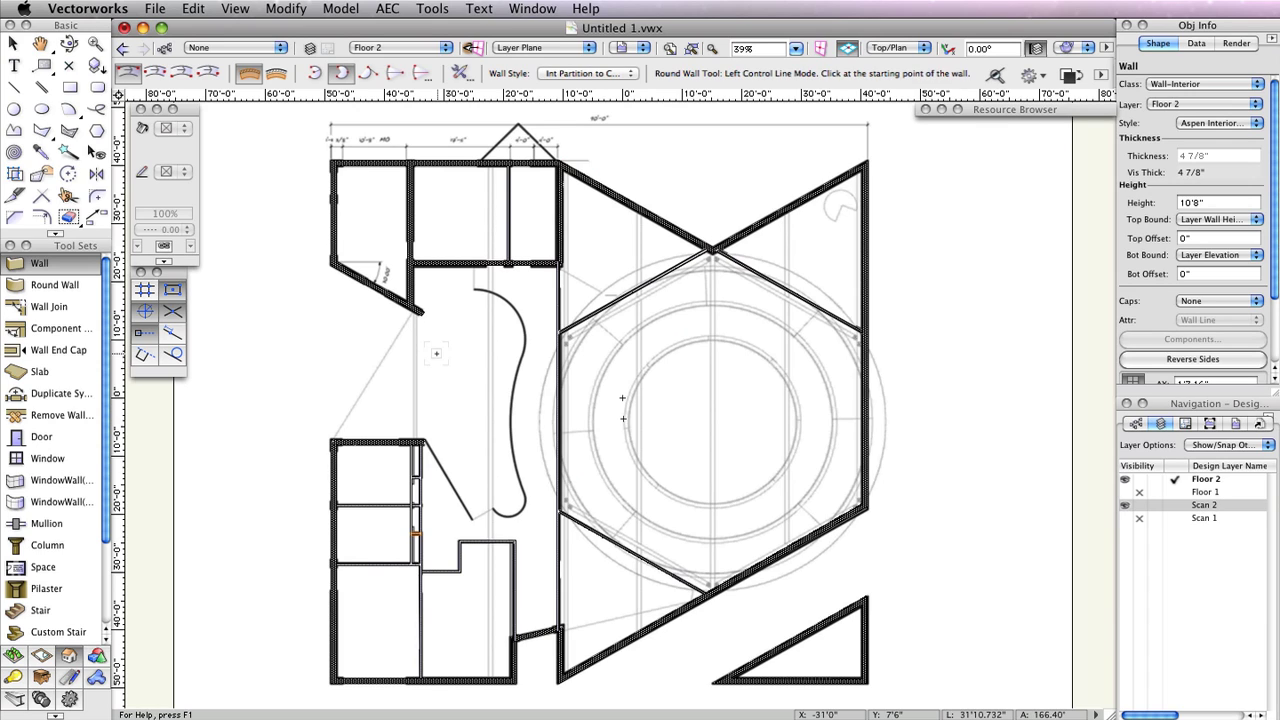
{"action": "key", "text": "x"}
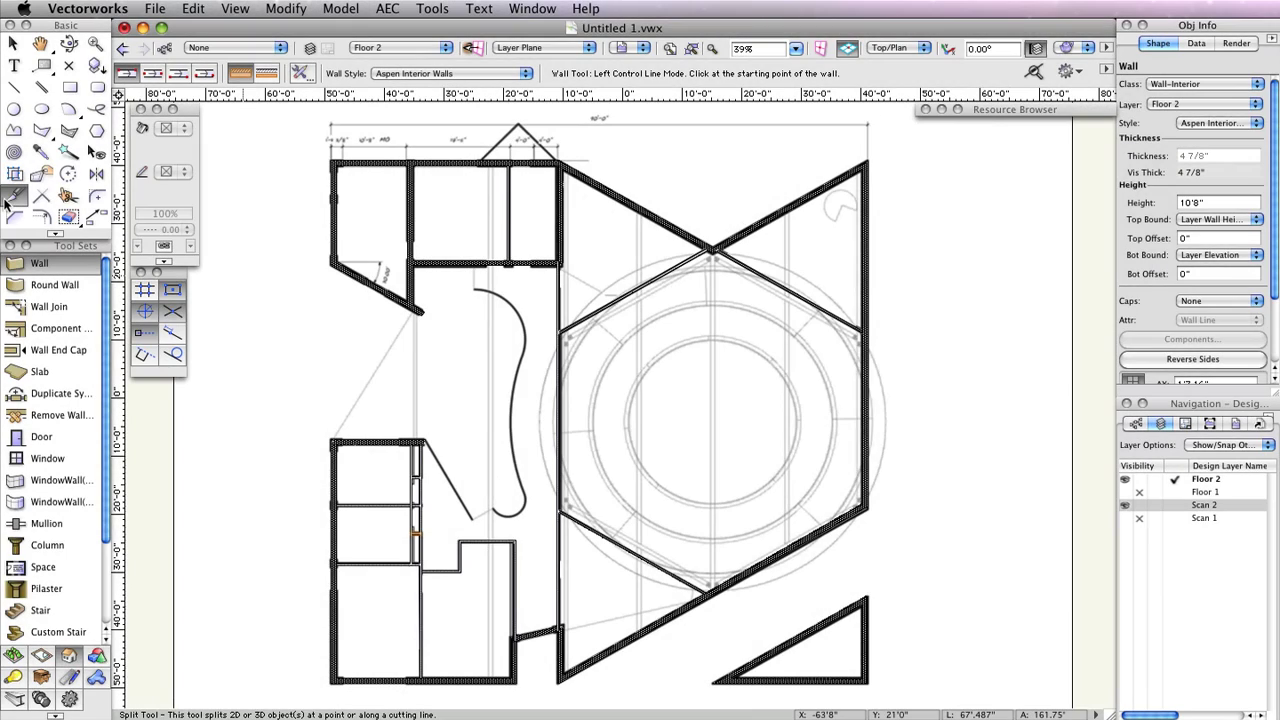
- Split the lower wing's outer closet wall at two points, above and below the middle horizontal partition
{"action": "left_click", "coordinate": [14, 195]}
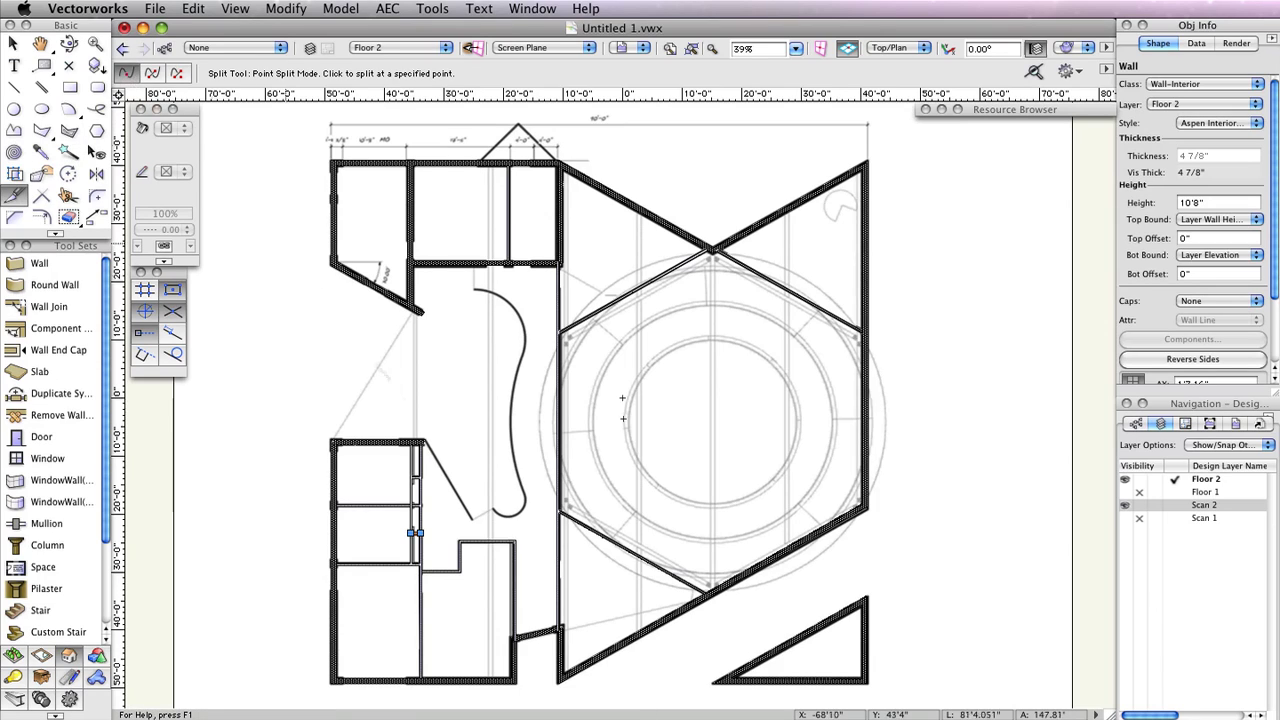
{"action": "scroll", "coordinate": [428, 505], "scroll_direction": "up", "scroll_amount": 6}
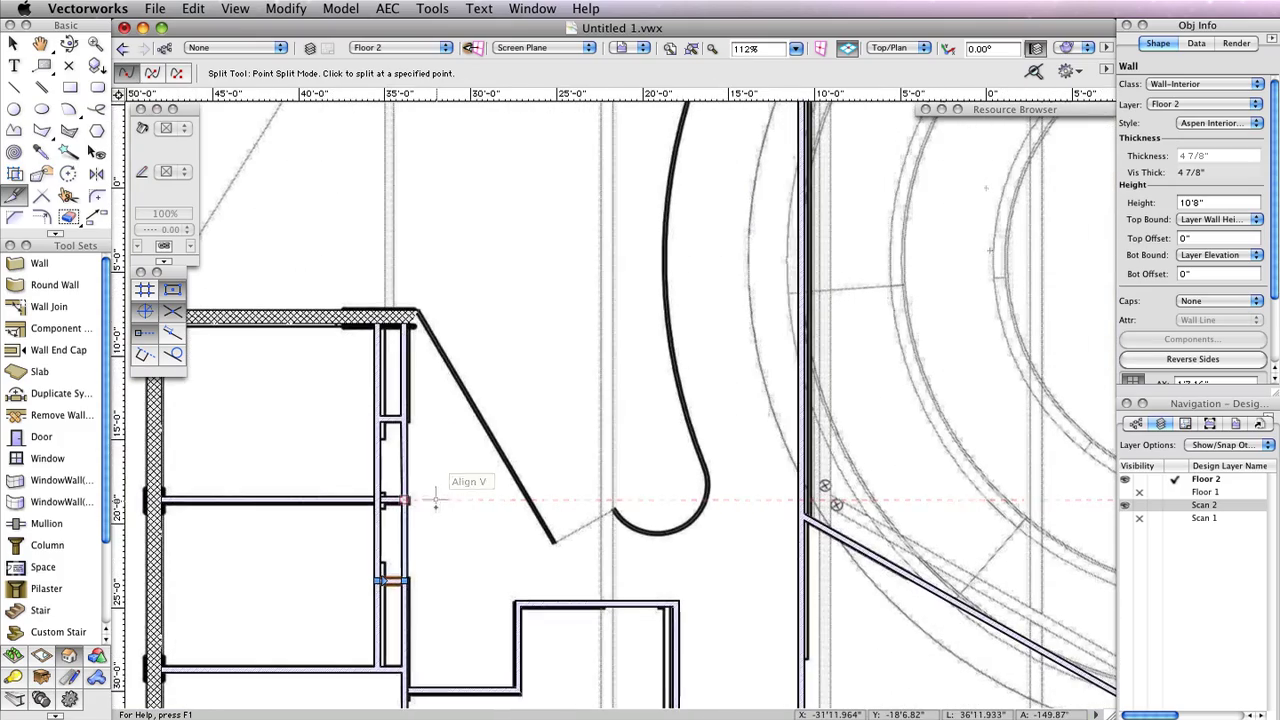
{"action": "middle_click_drag", "start_coordinate": [435, 500], "coordinate": [505, 432]}
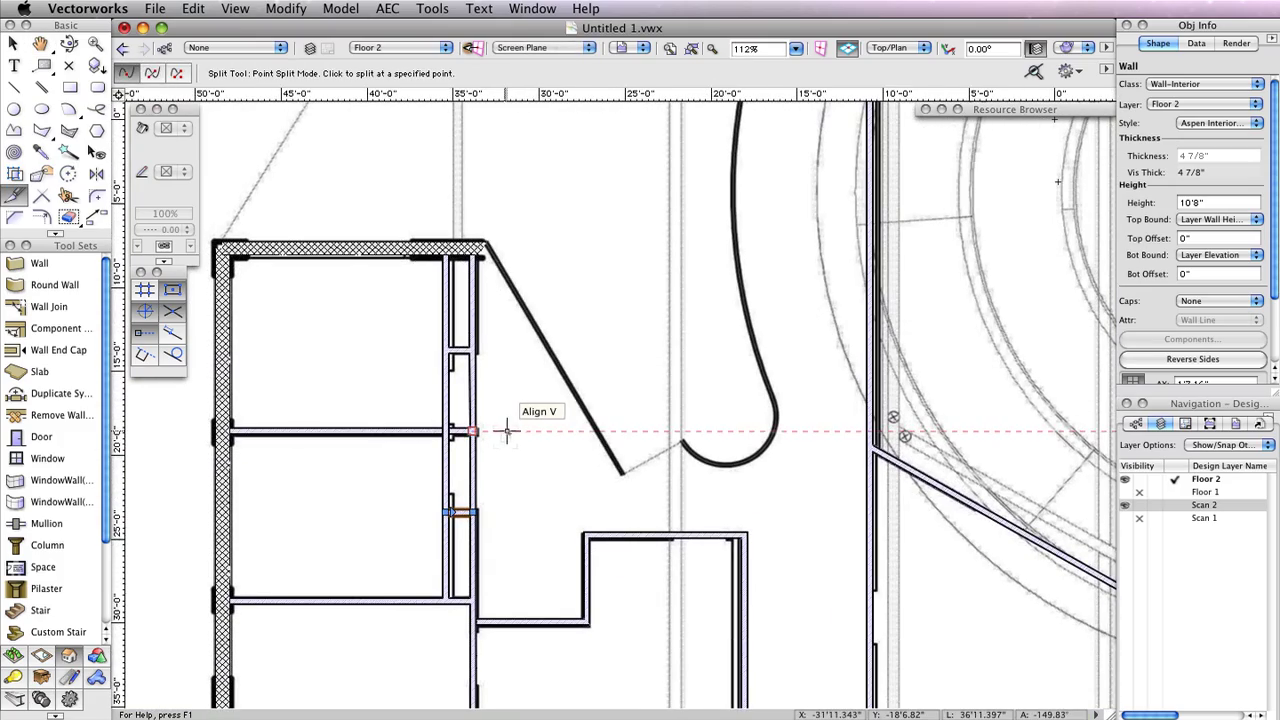
{"action": "left_click", "coordinate": [472, 373]}
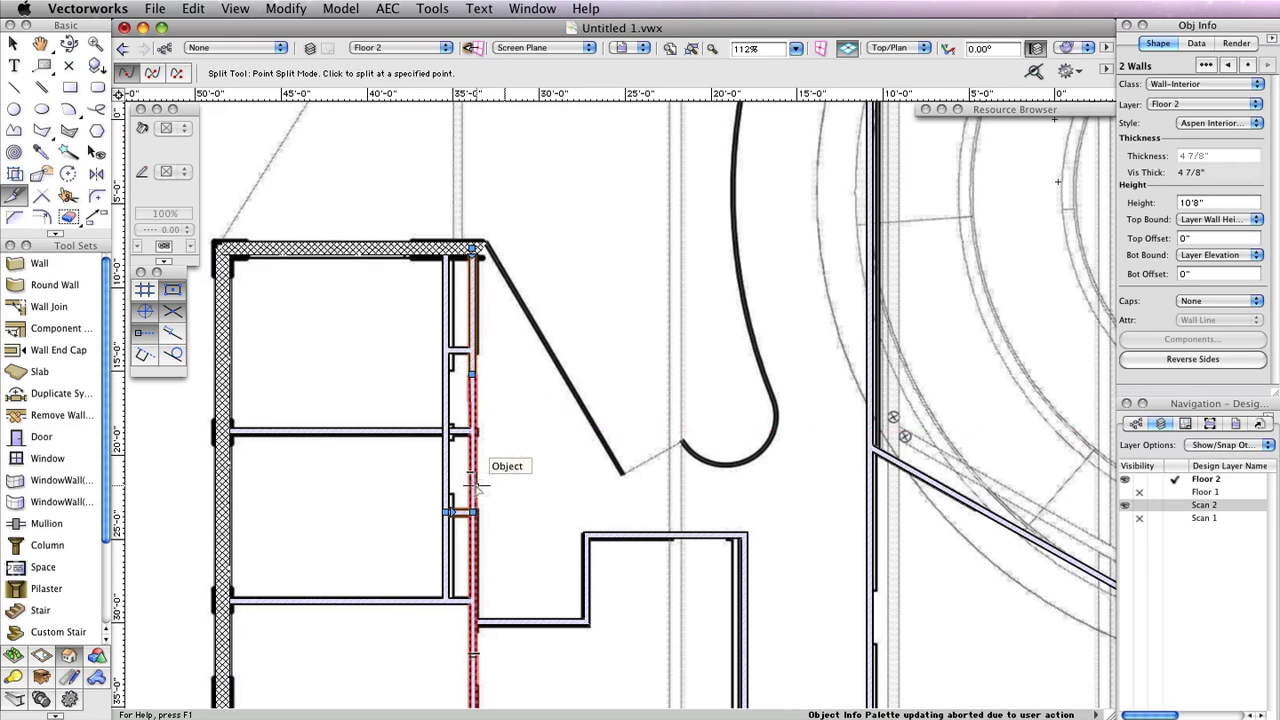
{"action": "left_click", "coordinate": [472, 483]}
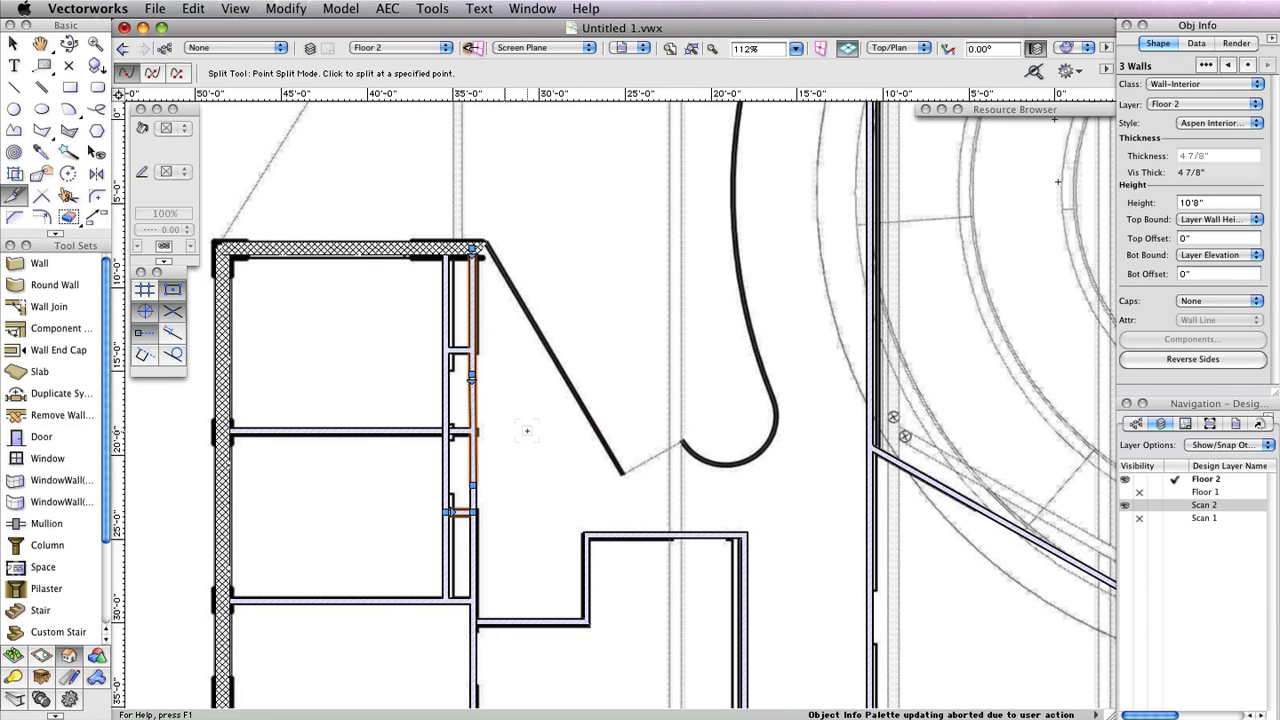
- Delete the middle segment of the split closet wall, between the upper and lower closets
{"action": "key", "text": "x"}
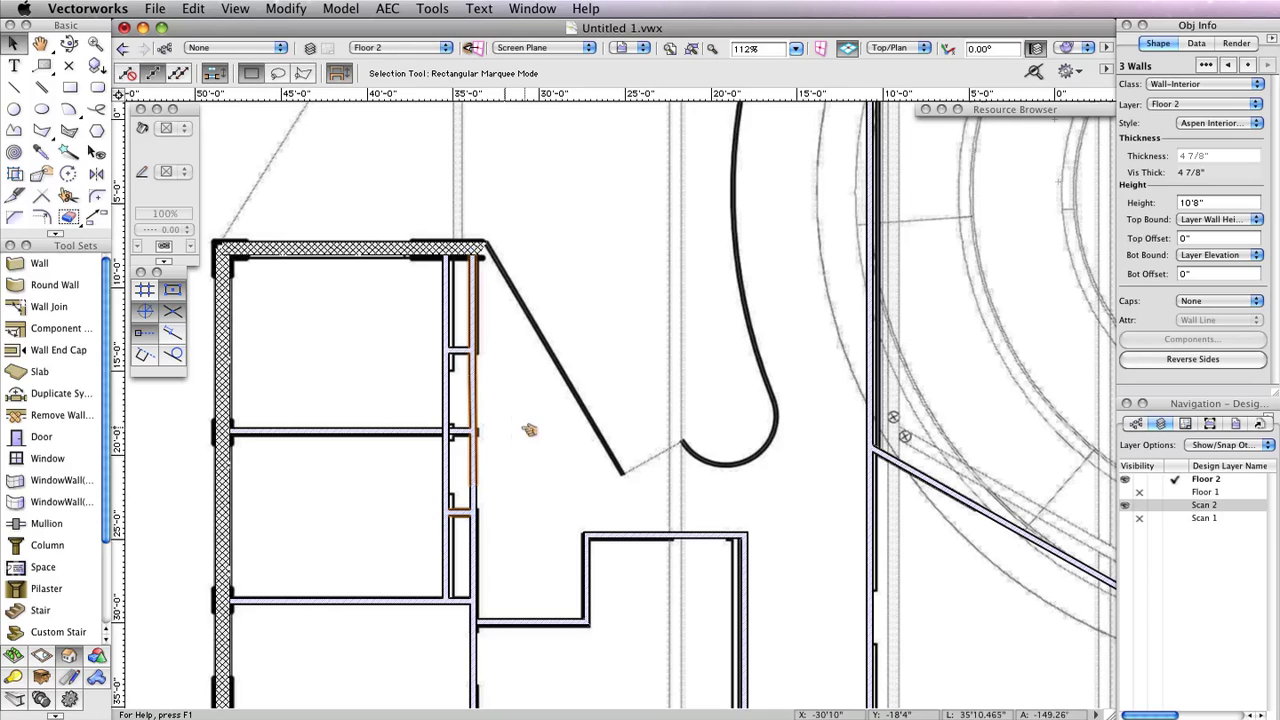
{"action": "left_click", "coordinate": [489, 405]}
{"action": "left_click", "coordinate": [471, 445]}
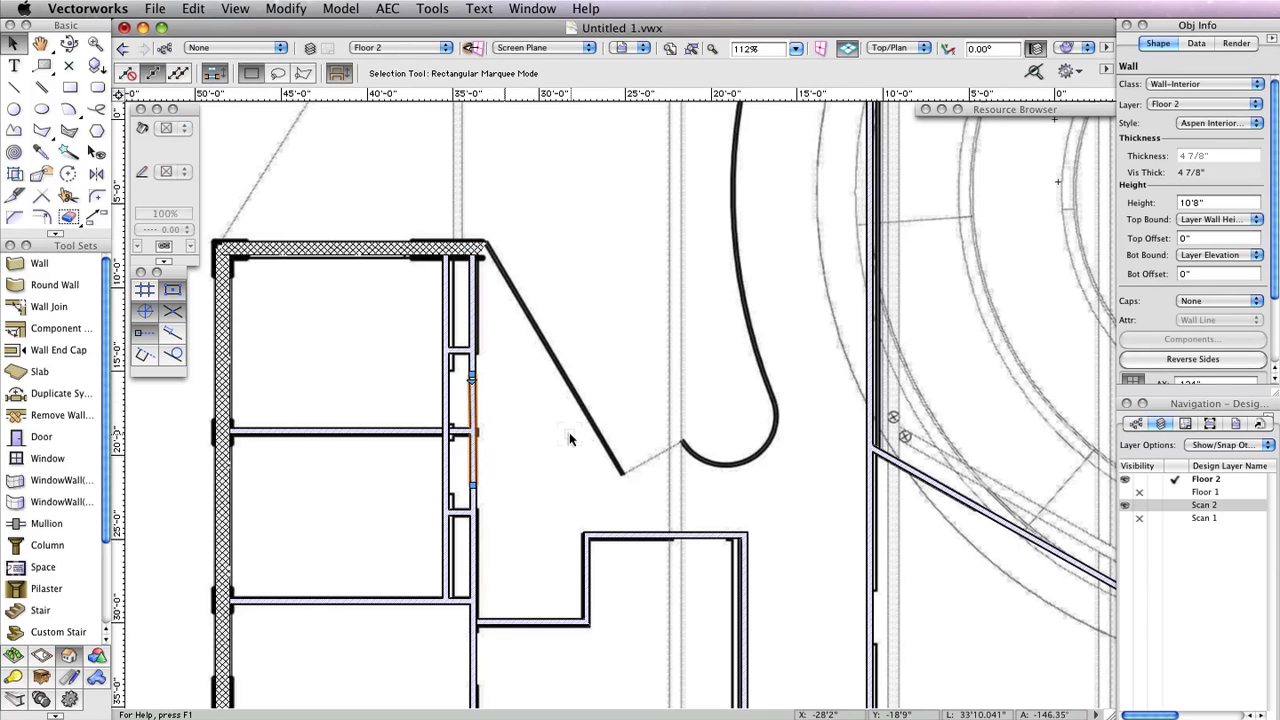
{"action": "key", "text": "Delete"}
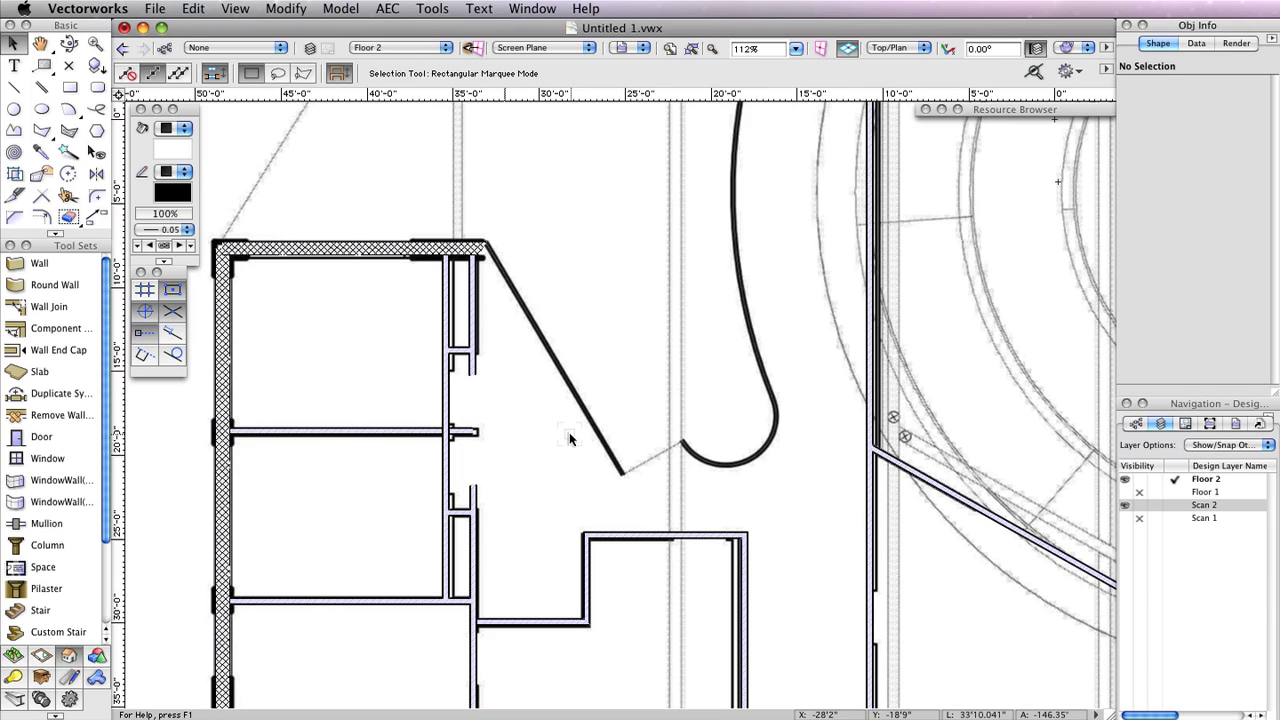
- L-join the two remaining closet wall segments to the short horizontal closet walls above and below the opening
{"action": "left_click", "coordinate": [50, 306]}
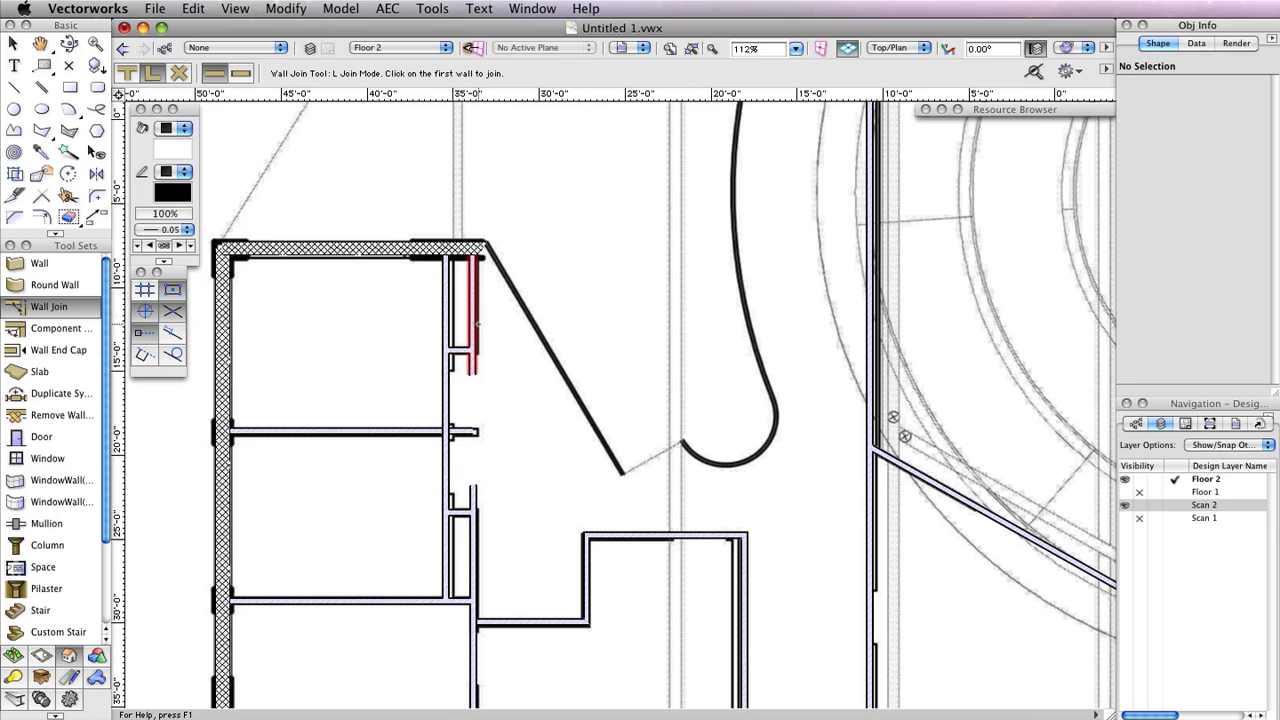
{"action": "left_click", "coordinate": [476, 325]}
{"action": "left_click", "coordinate": [474, 347]}
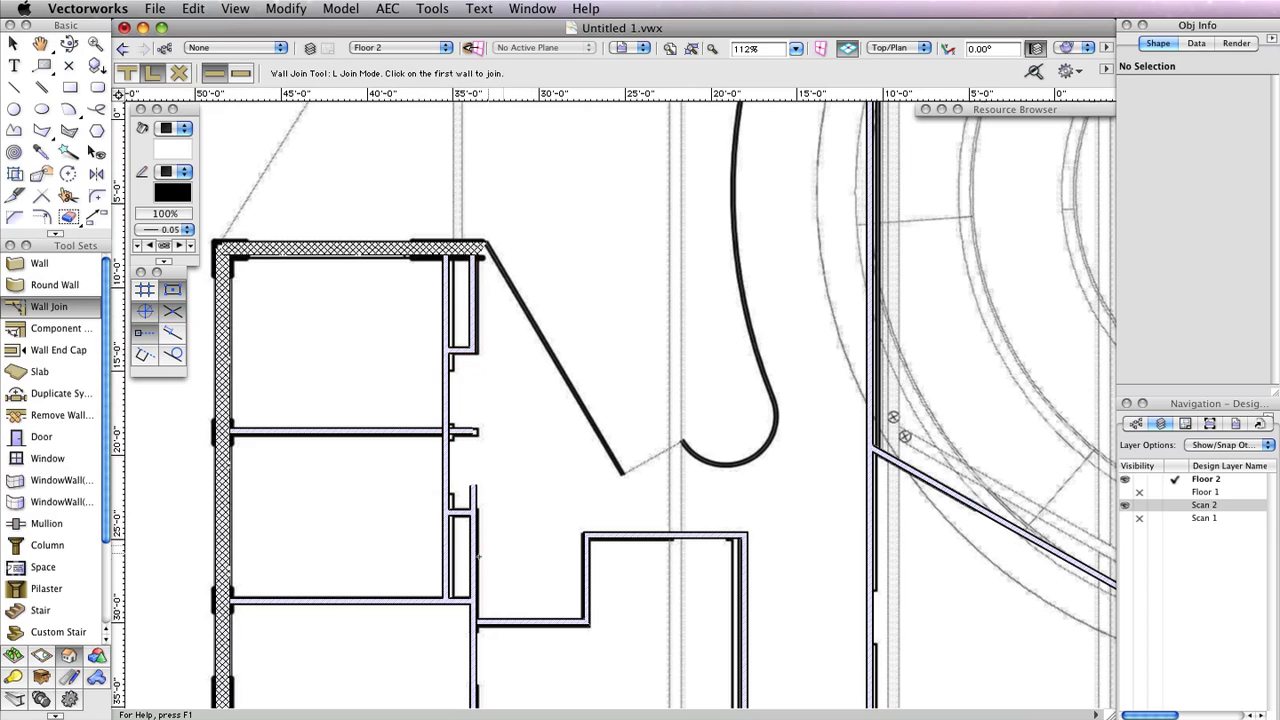
{"action": "left_click", "coordinate": [474, 546]}
{"action": "left_click", "coordinate": [457, 513]}
- X-join the inner vertical closet wall with the middle horizontal partition of the lower wing
{"action": "left_click", "coordinate": [179, 73]}
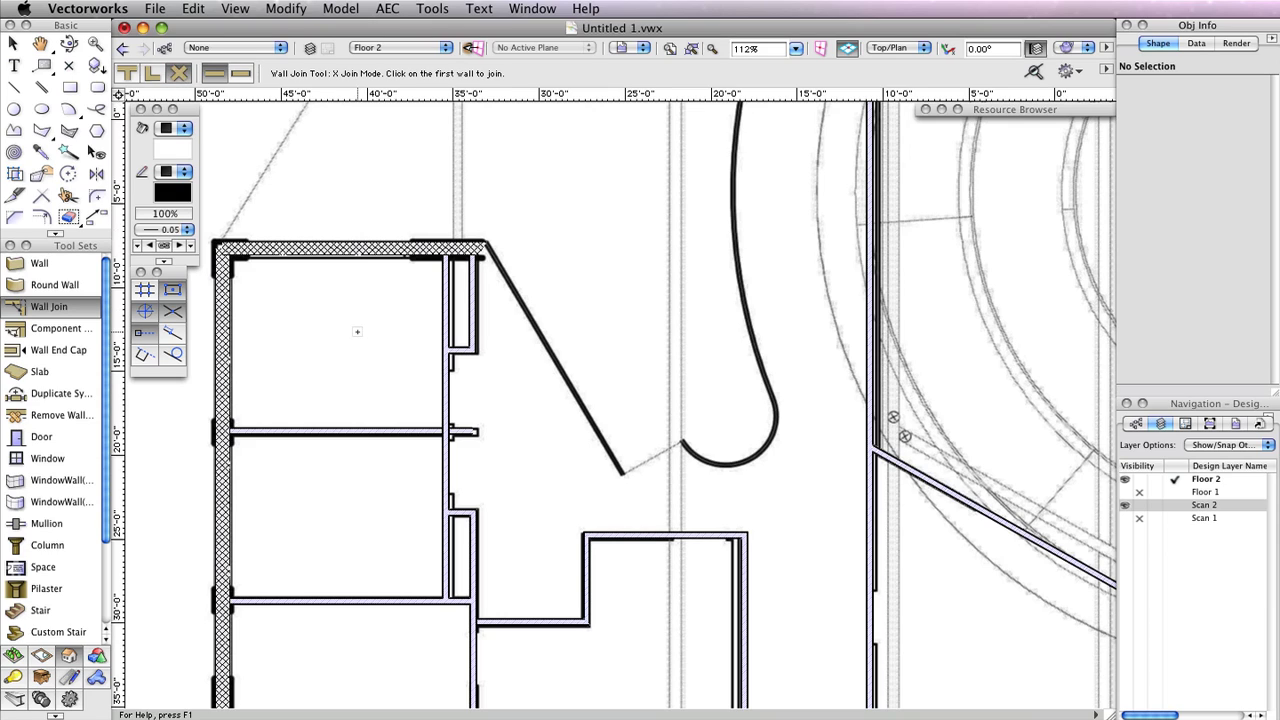
{"action": "left_click", "coordinate": [446, 398]}
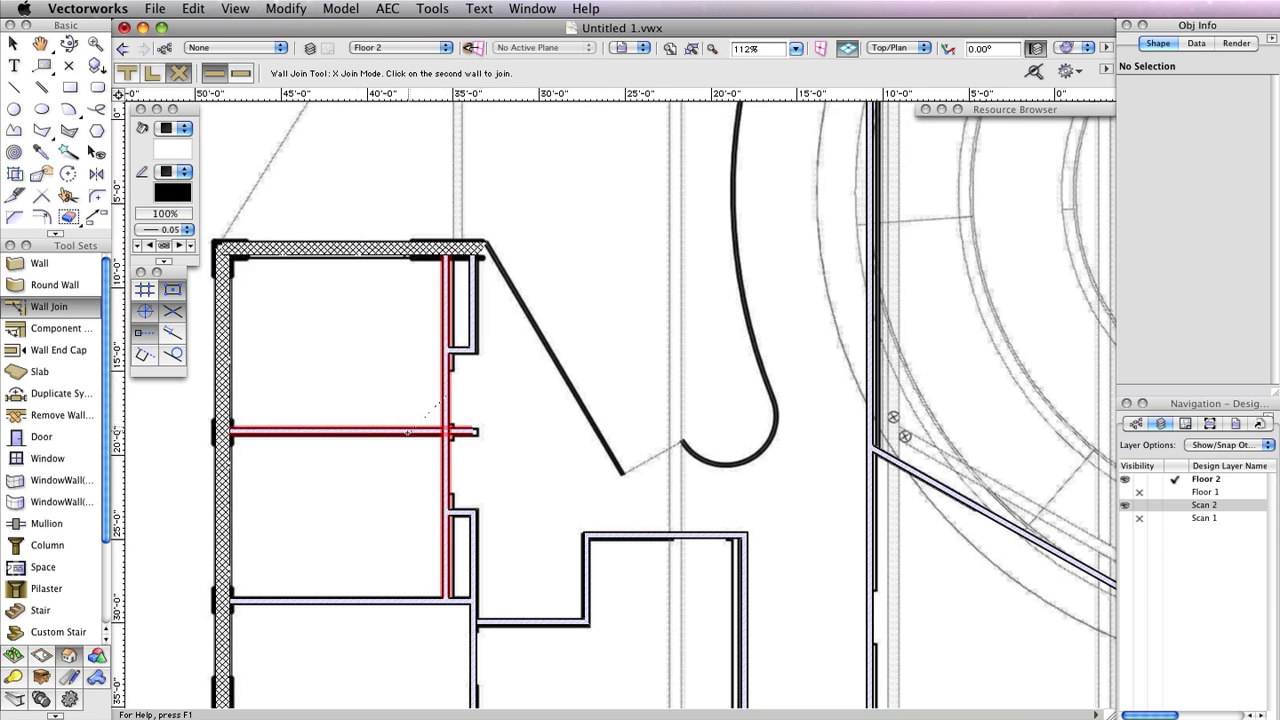
{"action": "left_click", "coordinate": [384, 390]}
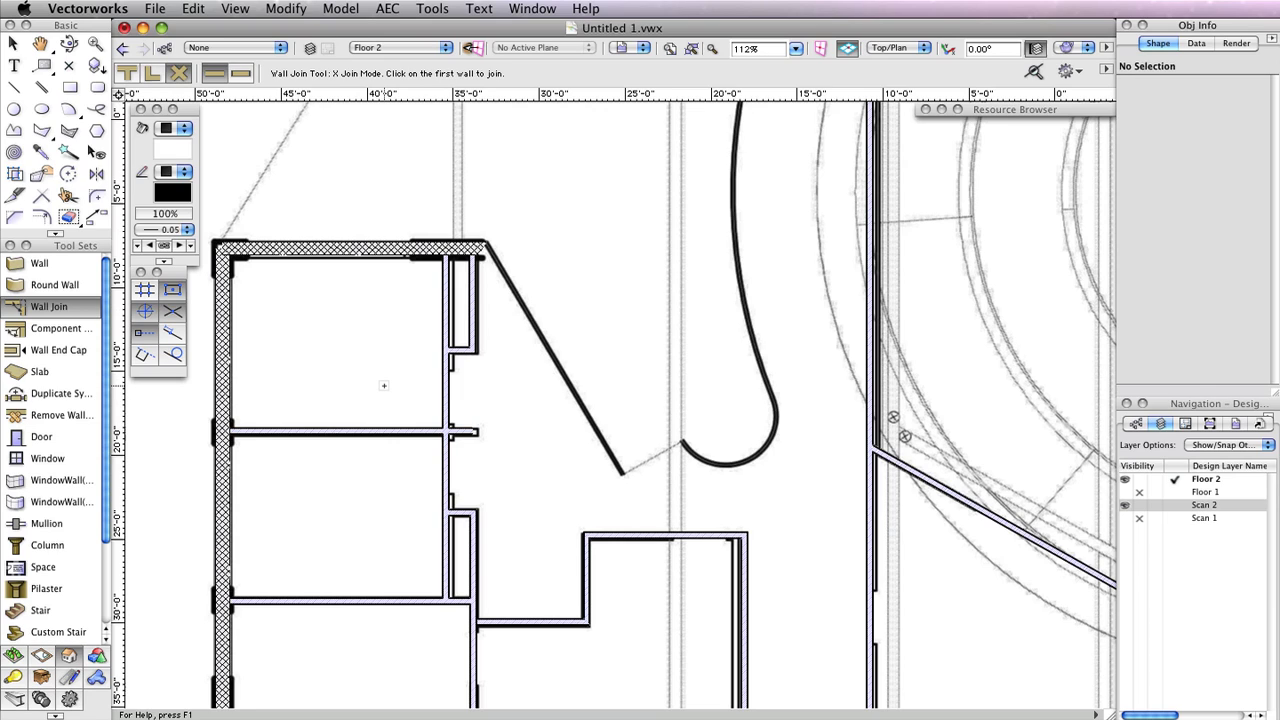
- Cap the free end of the lower wing's middle horizontal partition by wrapping its upper wall component around to the lower one
{"action": "key", "text": "x"}
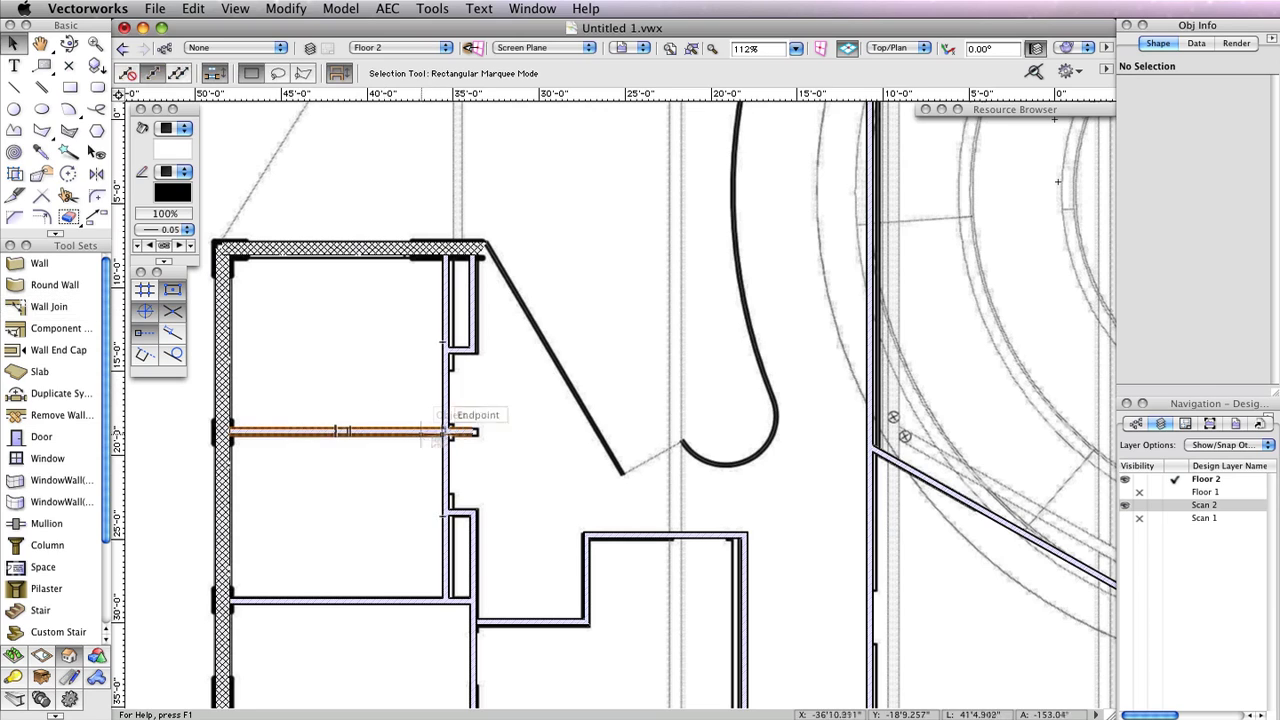
{"action": "scroll", "coordinate": [464, 438], "scroll_direction": "up", "scroll_amount": 3}
{"action": "scroll", "coordinate": [464, 438], "scroll_direction": "up", "scroll_amount": 4}
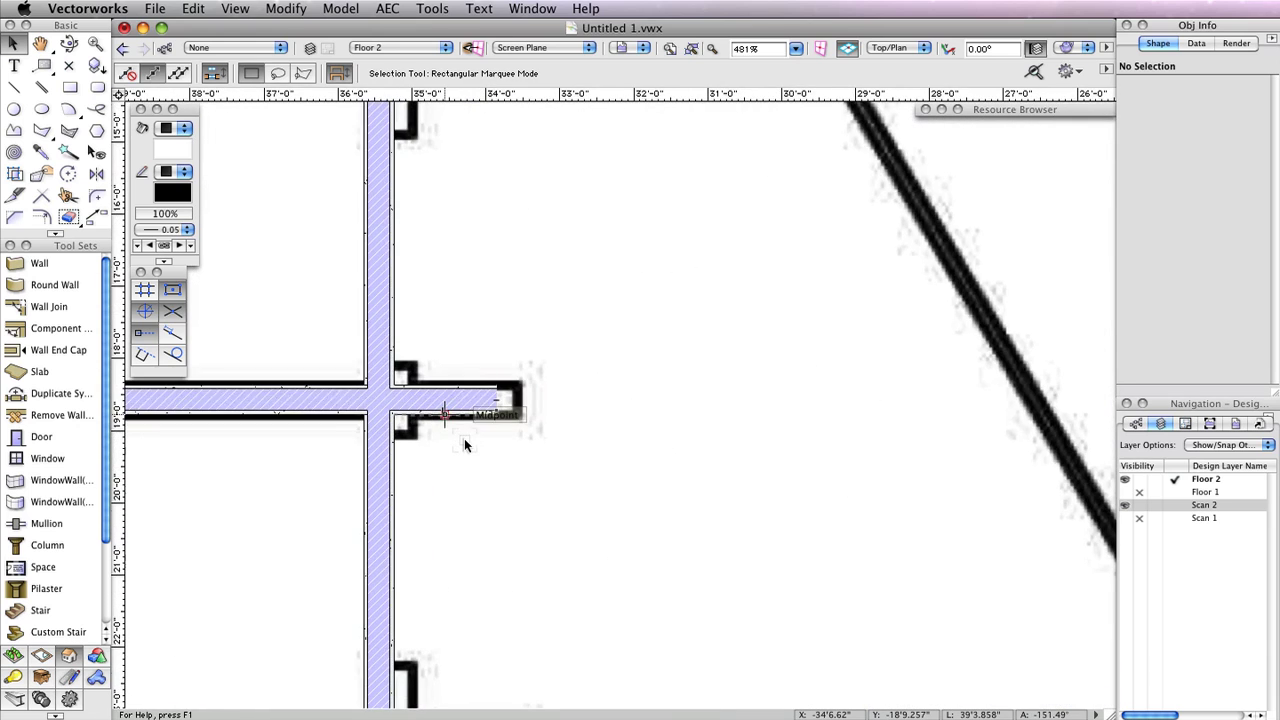
{"action": "left_click", "coordinate": [55, 352]}
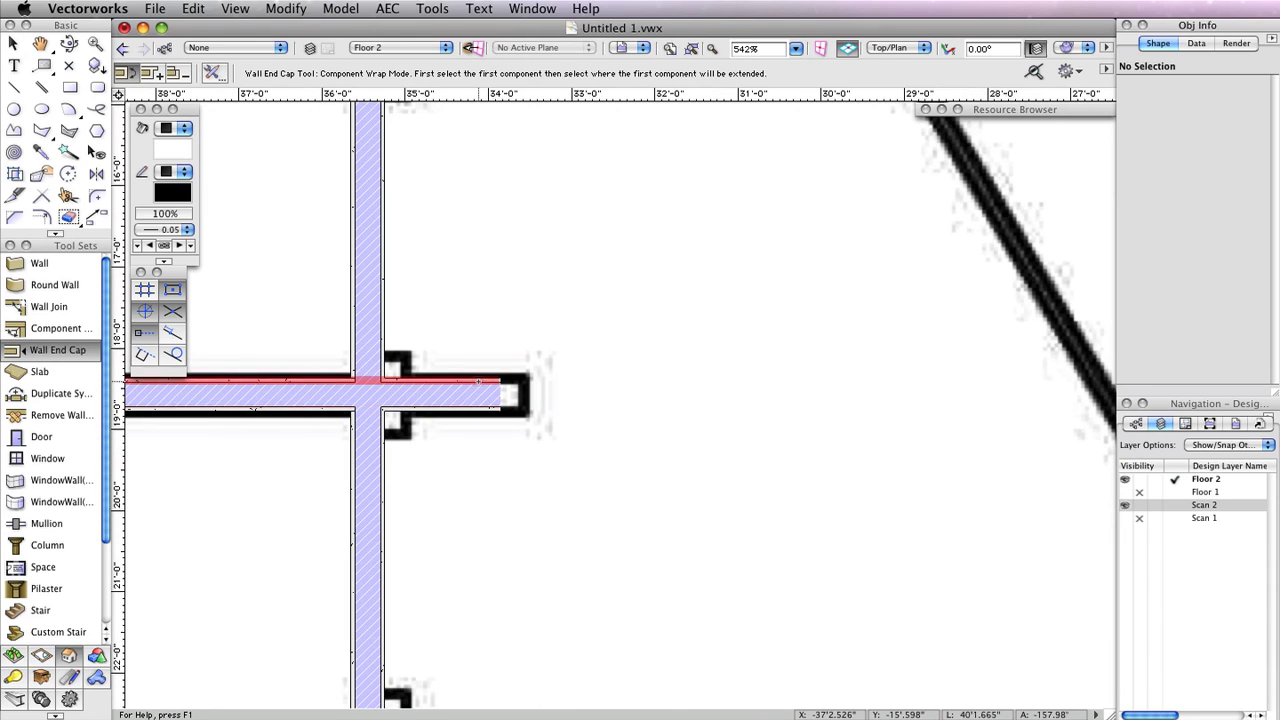
{"action": "left_click", "coordinate": [482, 406]}
{"action": "left_click", "coordinate": [557, 352]}
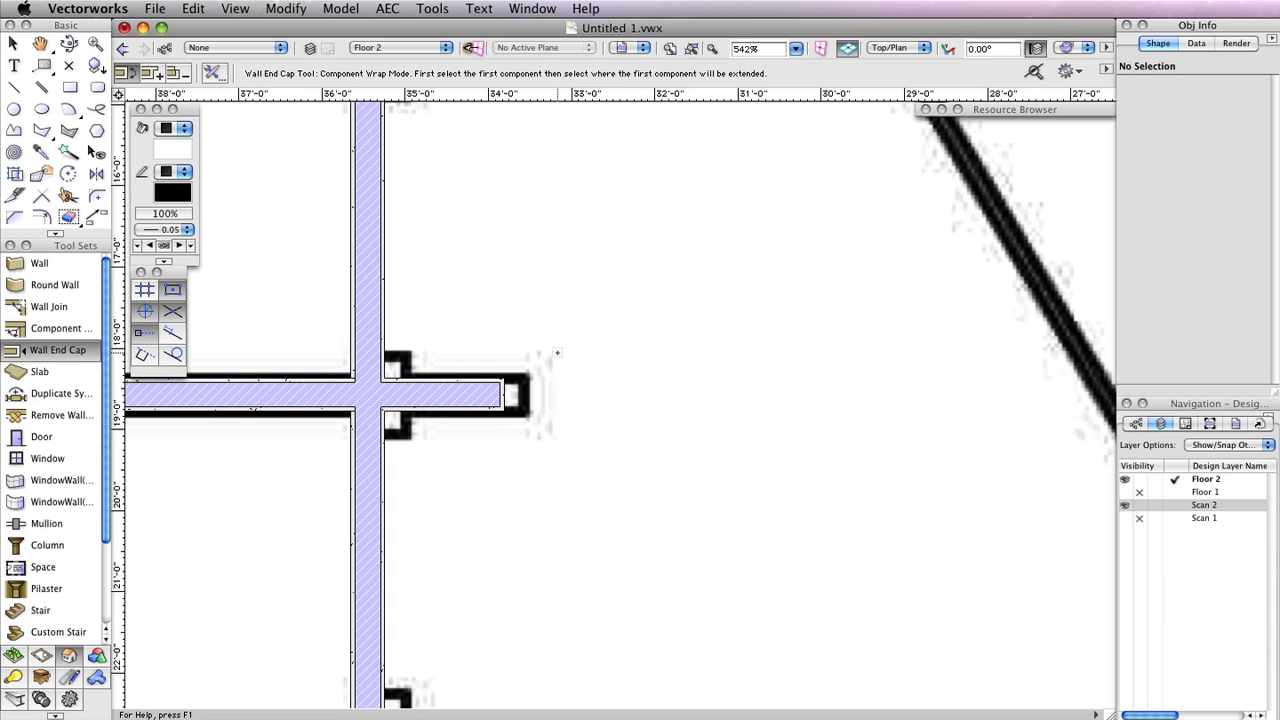
{"action": "key", "text": "x"}
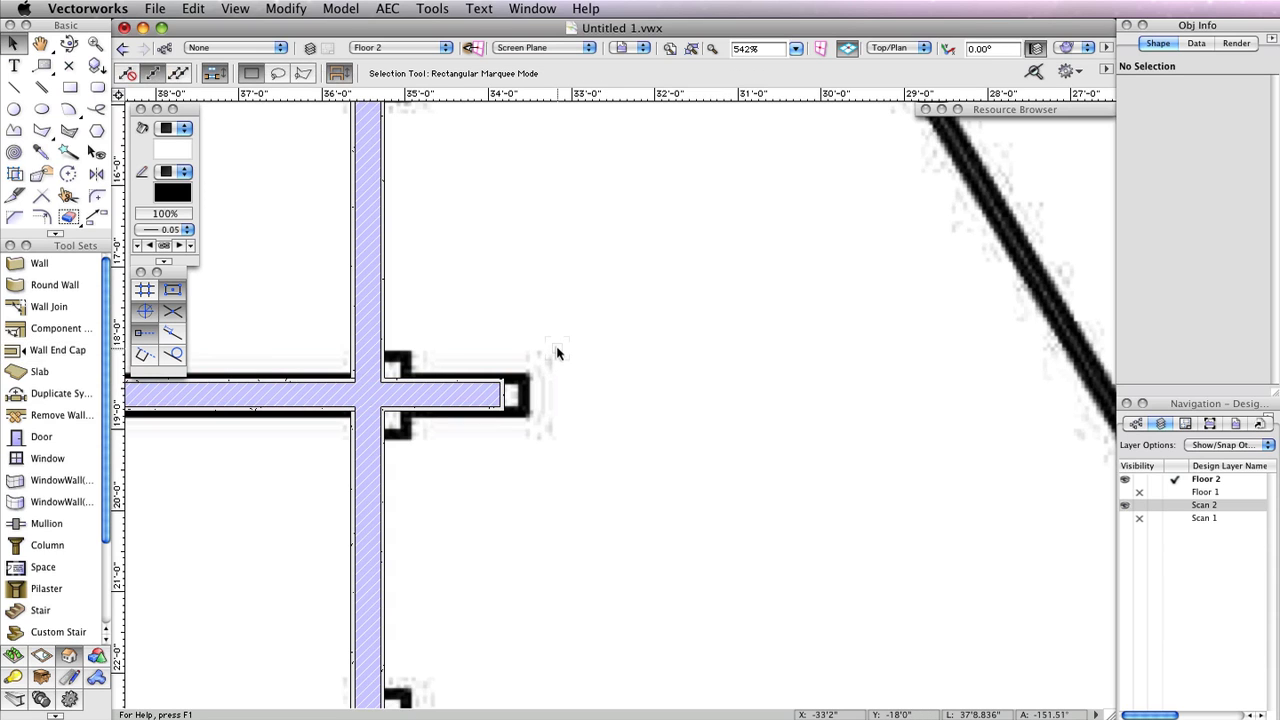
- Hide the Scan 2 layer so only the Floor 2 walls are shown
{"action": "scroll", "coordinate": [557, 352], "scroll_direction": "down", "scroll_amount": 6}
{"action": "mouse_move", "coordinate": [557, 349]}
{"action": "middle_mouse_down"}
{"action": "mouse_move", "coordinate": [606, 334]}
{"action": "mouse_move", "coordinate": [823, 415]}
{"action": "middle_mouse_up"}
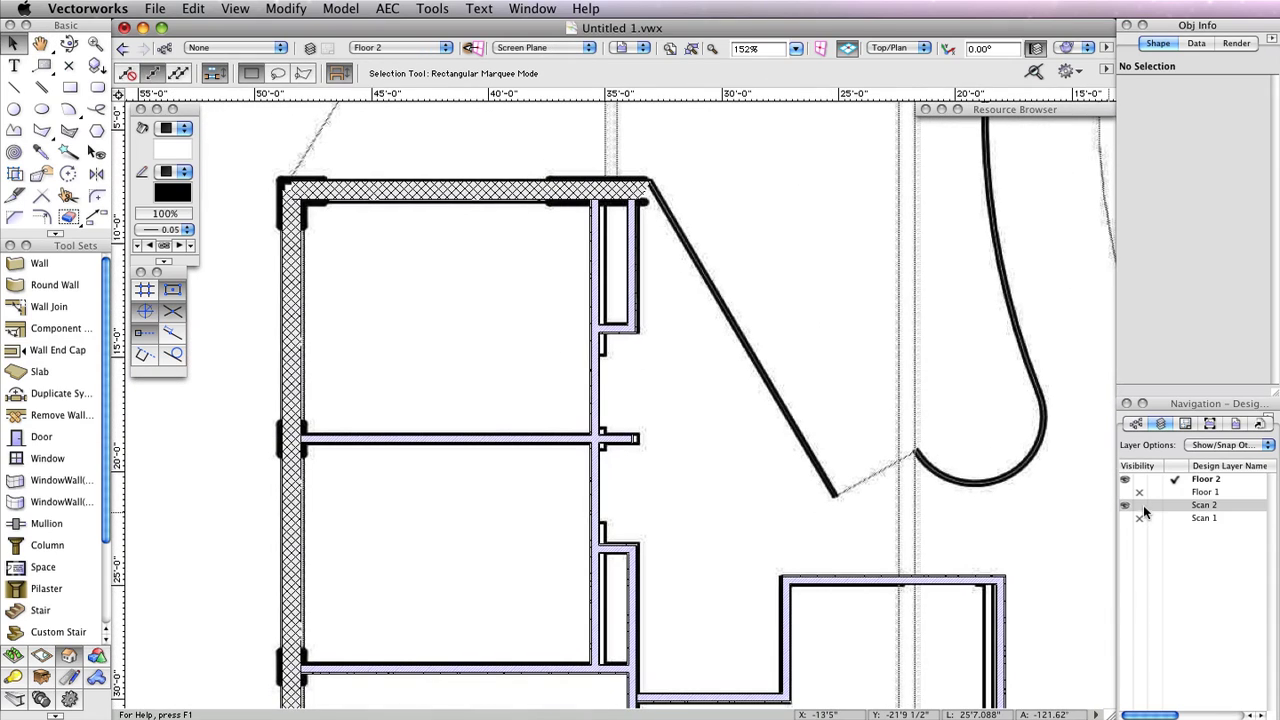
{"action": "left_click", "coordinate": [1140, 505]}
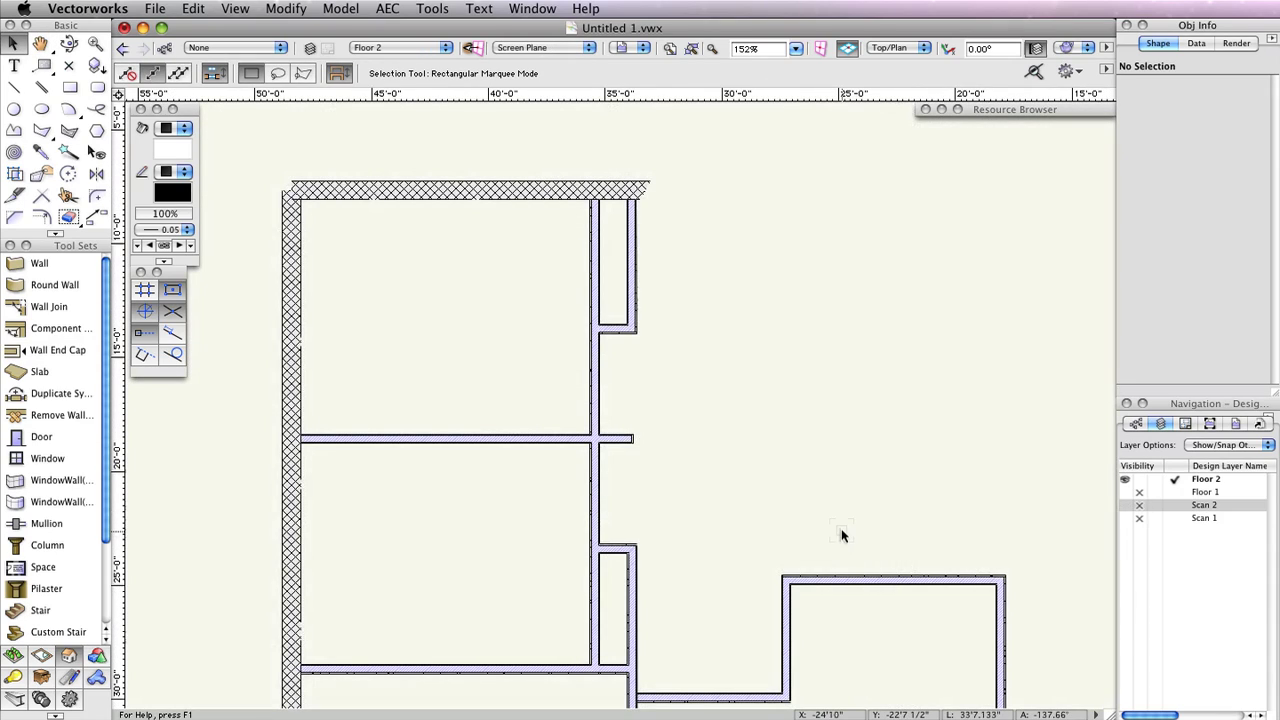
- Remove the leftover wall breaks along the lower wing's upper exterior wall, including its free end beside the closet
{"action": "scroll", "coordinate": [408, 212], "scroll_direction": "up", "scroll_amount": 3}
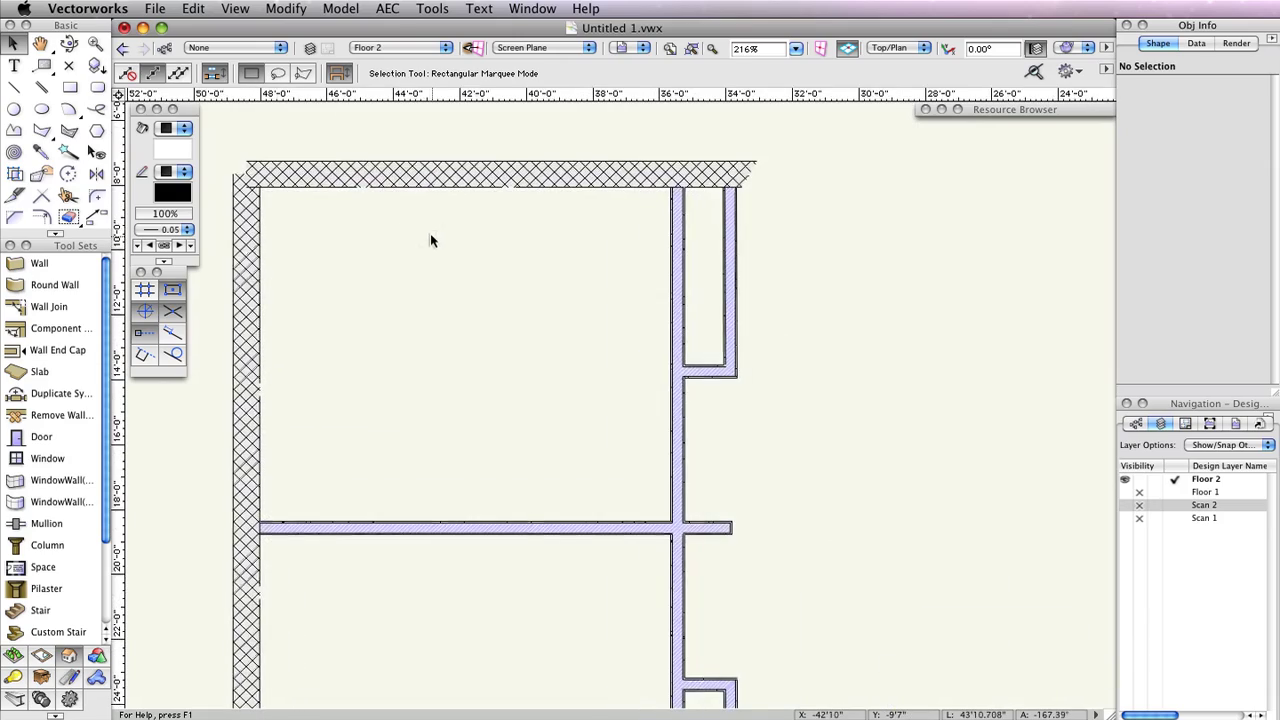
{"action": "middle_click_drag", "start_coordinate": [429, 240], "coordinate": [551, 271]}
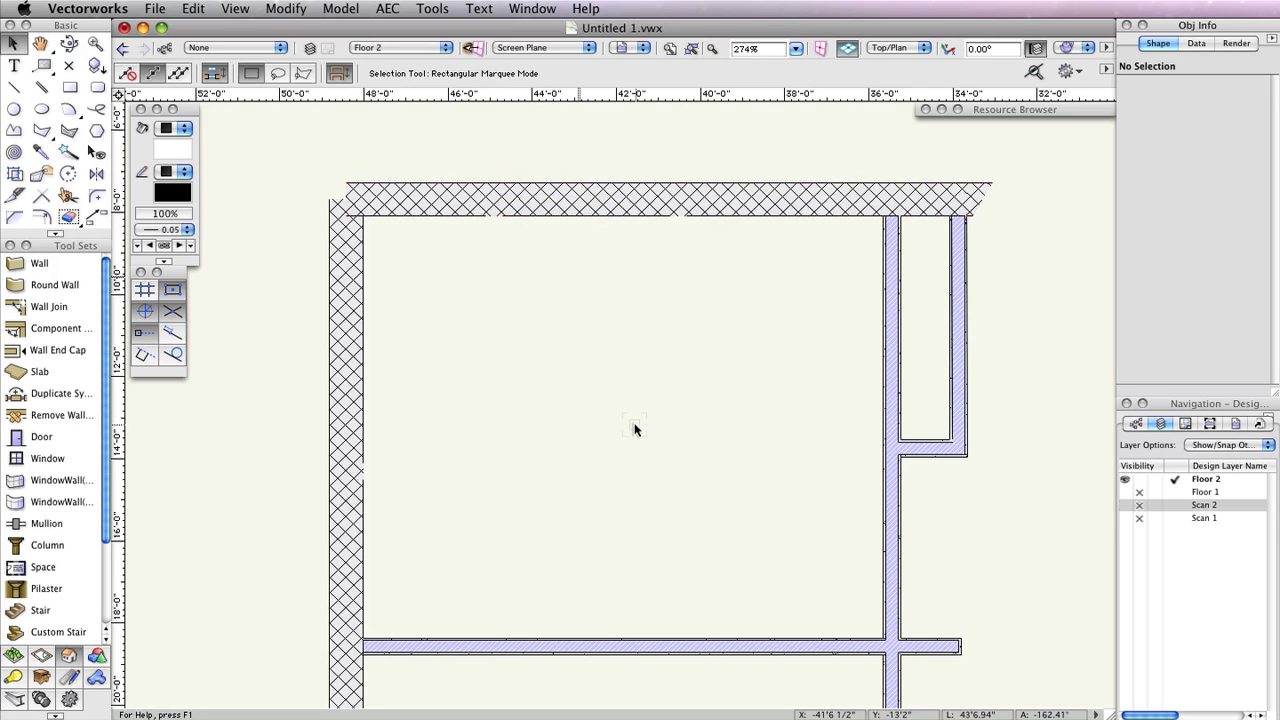
{"action": "scroll", "coordinate": [634, 429], "scroll_direction": "down", "scroll_amount": 3}
{"action": "middle_click_drag", "start_coordinate": [634, 429], "coordinate": [577, 318]}
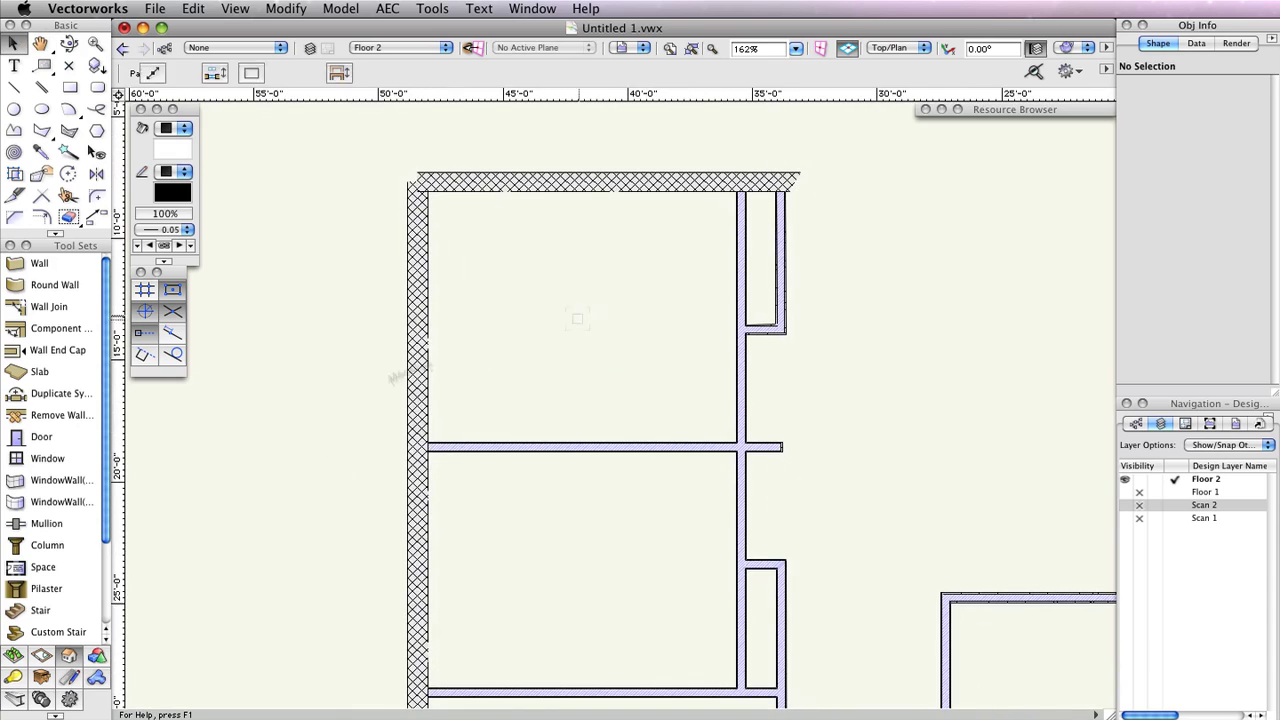
{"action": "left_click", "coordinate": [74, 420]}
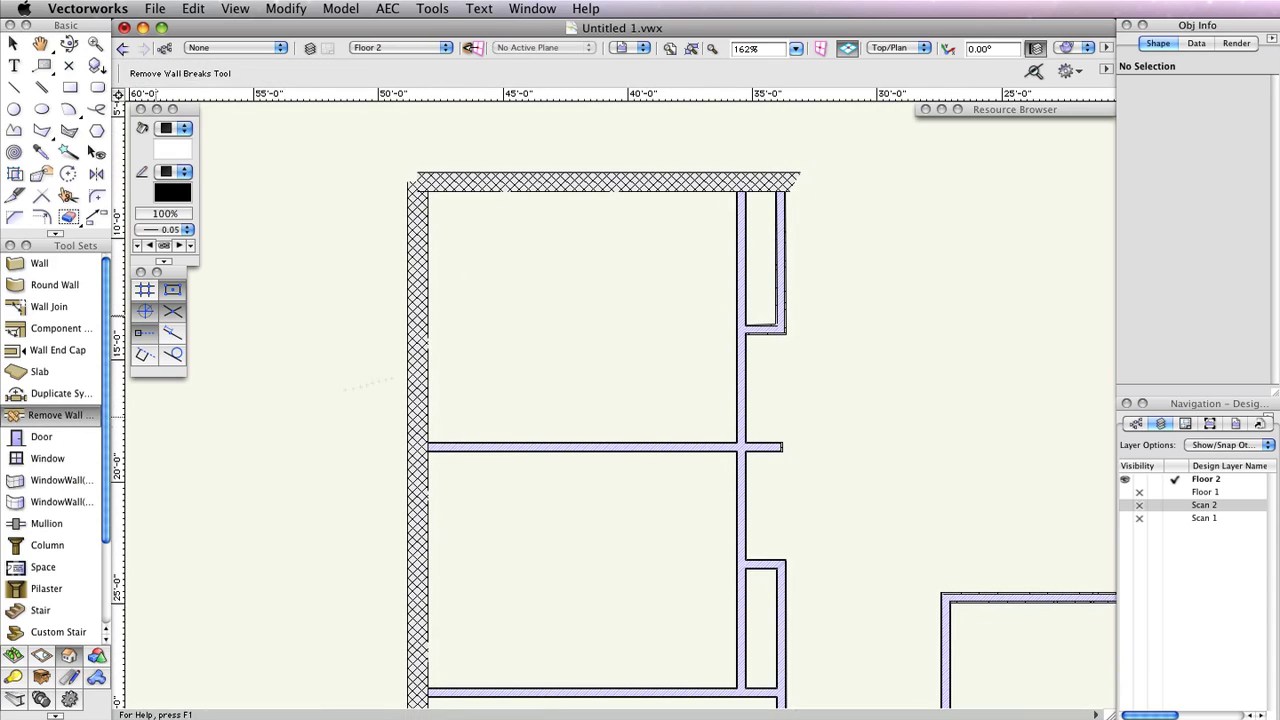
{"action": "left_click_drag", "start_coordinate": [478, 145], "coordinate": [651, 243]}
{"action": "left_click_drag", "start_coordinate": [777, 145], "coordinate": [834, 241]}
- Remove the leftover wall breaks along the lower wing's outer vertical exterior wall and where the long partition meets its bottom exterior wall
{"action": "left_click_drag", "start_coordinate": [366, 249], "coordinate": [480, 420]}
{"action": "left_click_drag", "start_coordinate": [380, 607], "coordinate": [491, 686]}
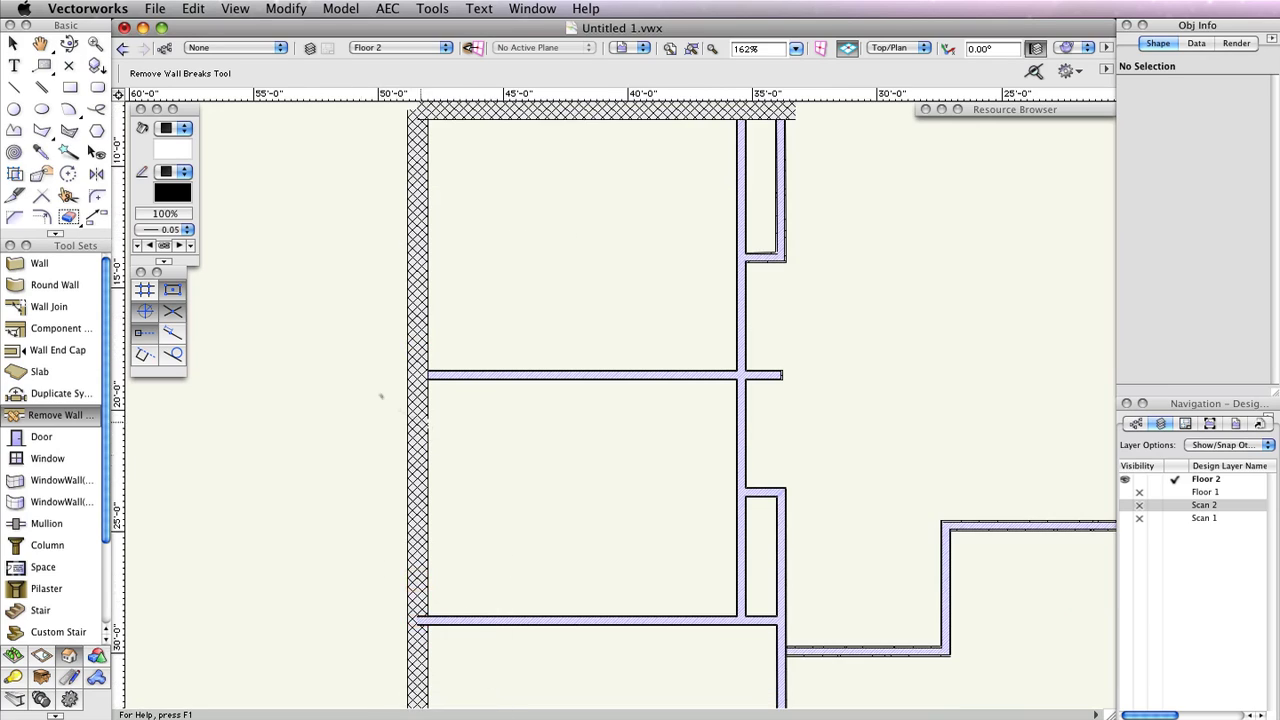
{"action": "left_click_drag", "start_coordinate": [372, 392], "coordinate": [491, 486]}
{"action": "scroll", "coordinate": [562, 447], "scroll_direction": "down", "scroll_amount": 1}
{"action": "scroll", "coordinate": [563, 447], "scroll_direction": "down", "scroll_amount": 1}
{"action": "middle_click_drag", "start_coordinate": [600, 668], "coordinate": [549, 300]}
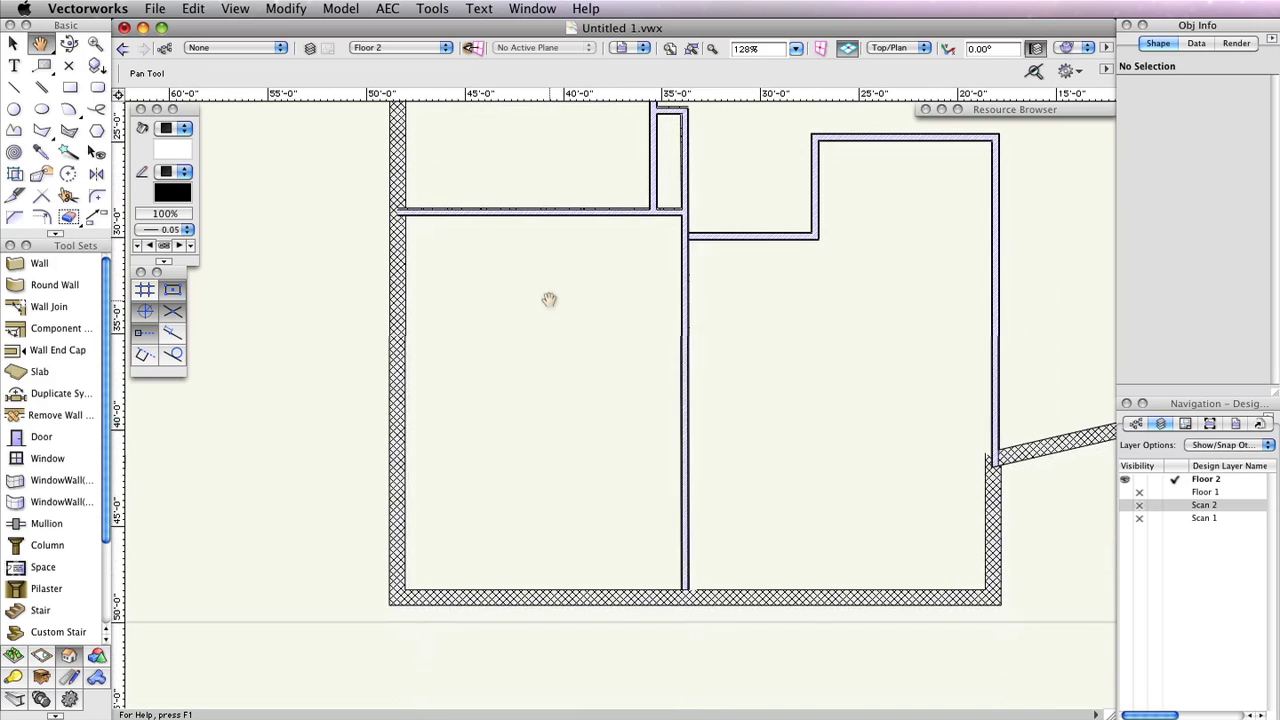
{"action": "left_click_drag", "start_coordinate": [618, 563], "coordinate": [754, 634]}
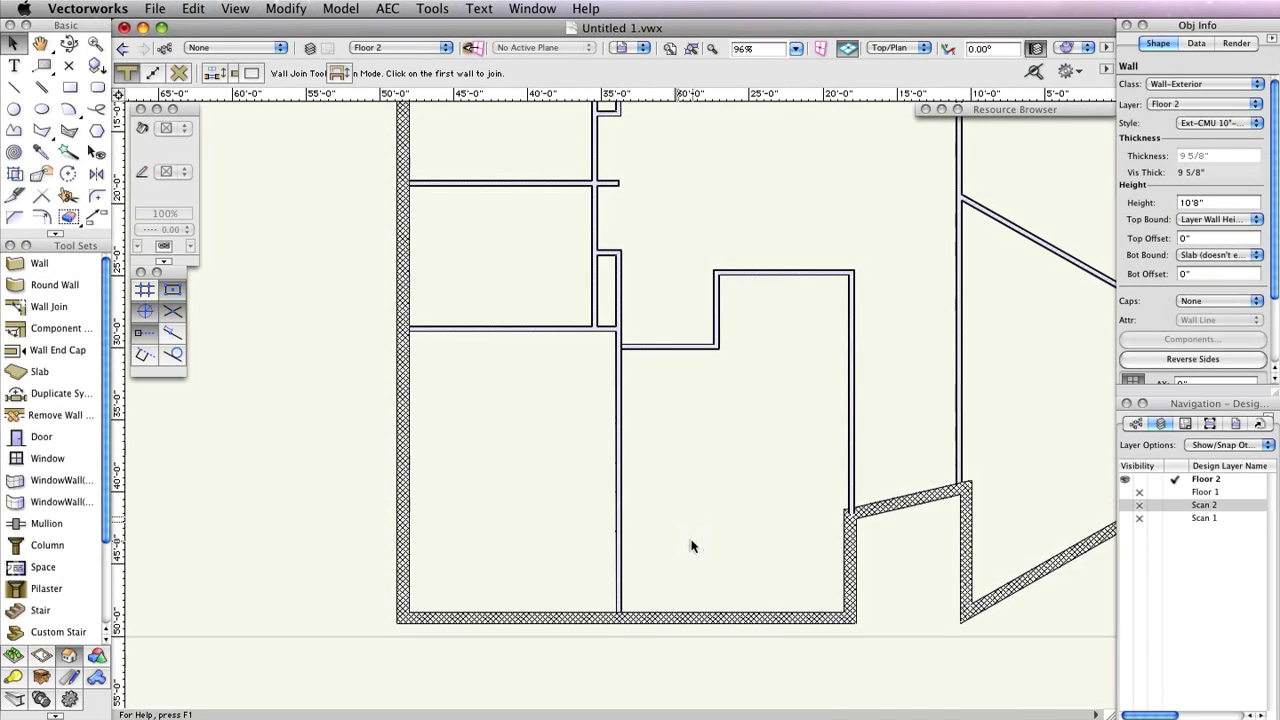
- T-join the long vertical partition to the lower wing's bottom exterior wall, and the upper closet's outer wall with the upper exterior wall
{"action": "key", "text": "x"}
{"action": "left_click", "coordinate": [36, 309]}
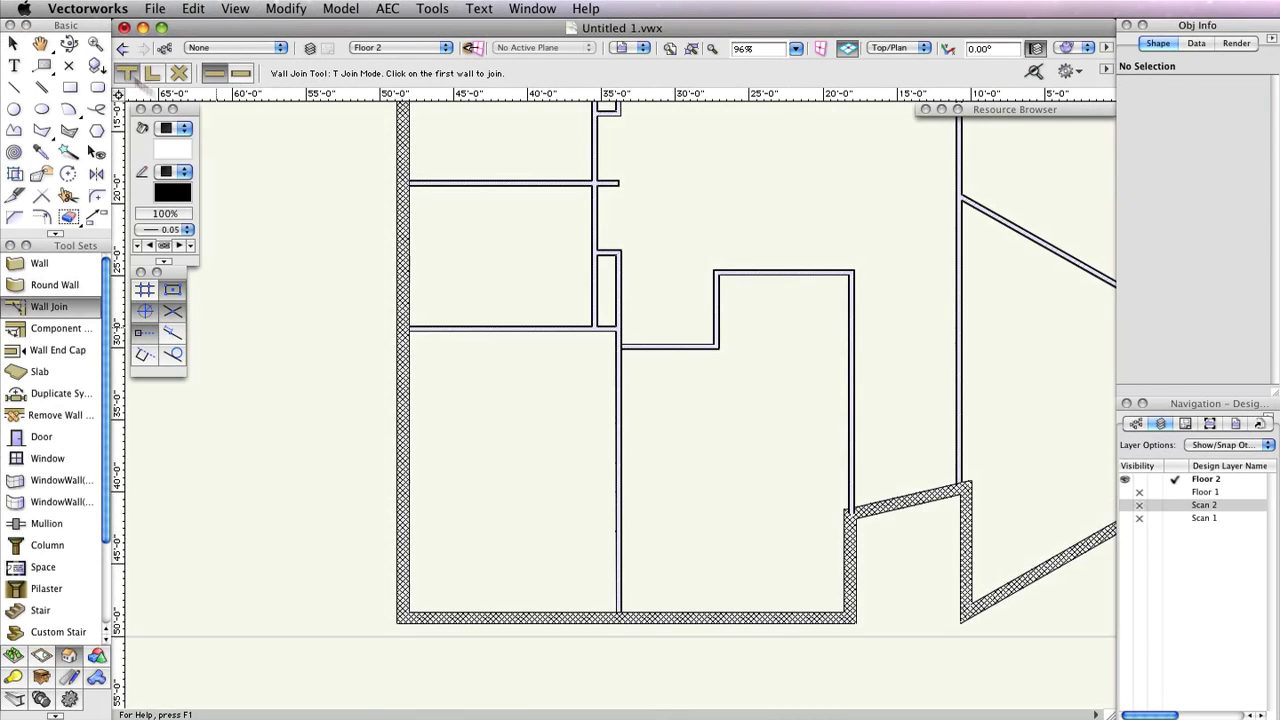
{"action": "left_click", "coordinate": [616, 556]}
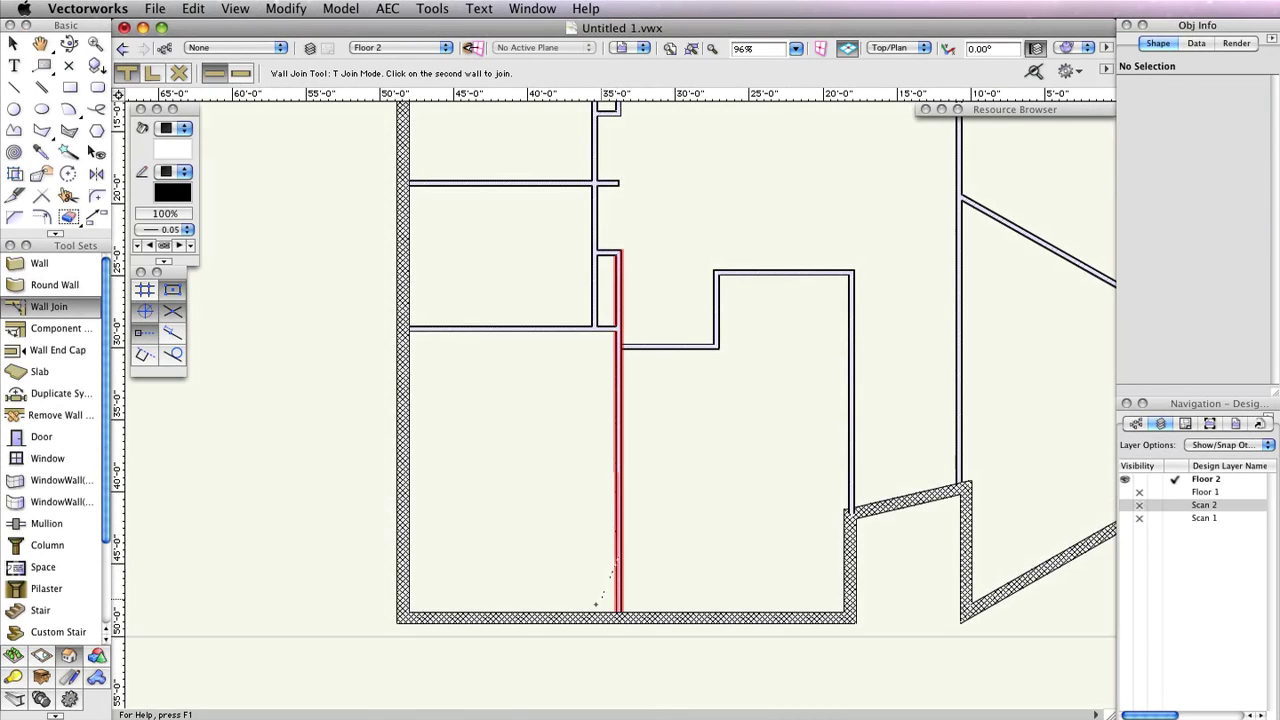
{"action": "left_click", "coordinate": [594, 616]}
{"action": "left_click_drag", "start_coordinate": [640, 330], "coordinate": [645, 600]}
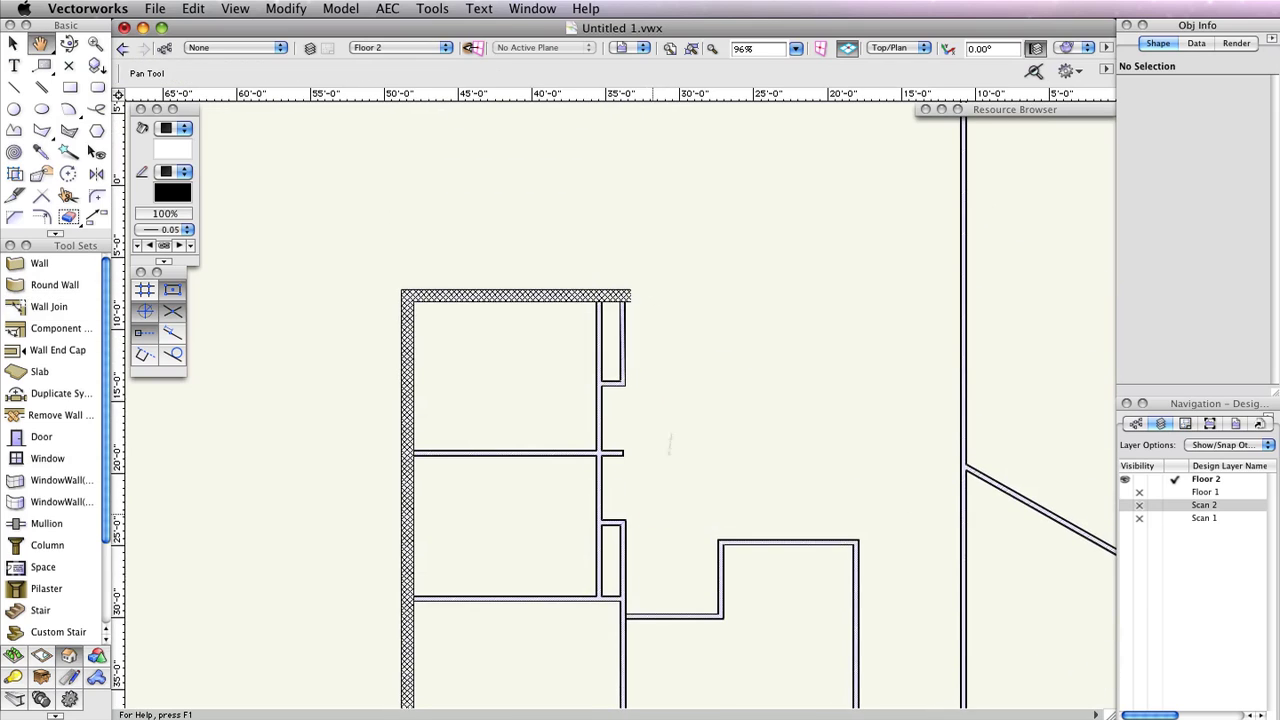
{"action": "left_click", "coordinate": [612, 294]}
{"action": "left_click", "coordinate": [621, 318]}
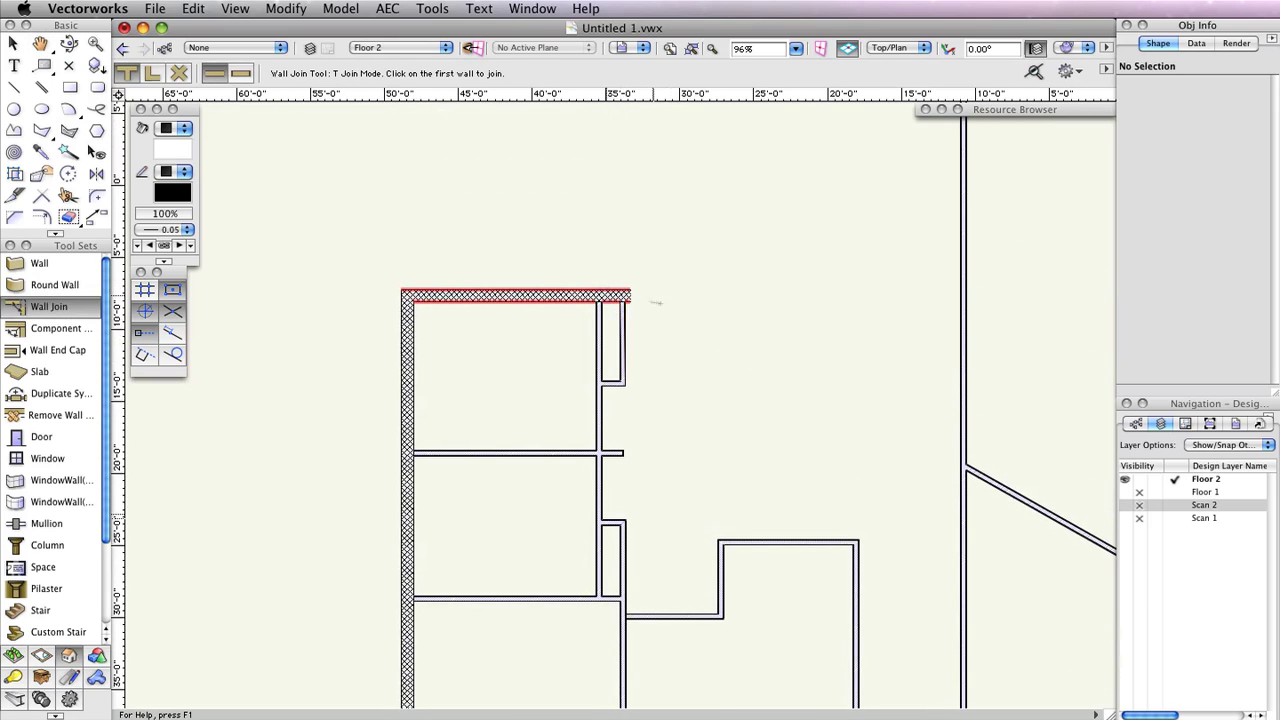
- Examine the Floor 2 walls as a shaded 3D model from several angles with Flyover, and return to the Top/Plan view
{"action": "left_click", "coordinate": [1067, 50]}
{"action": "left_click", "coordinate": [1100, 163]}
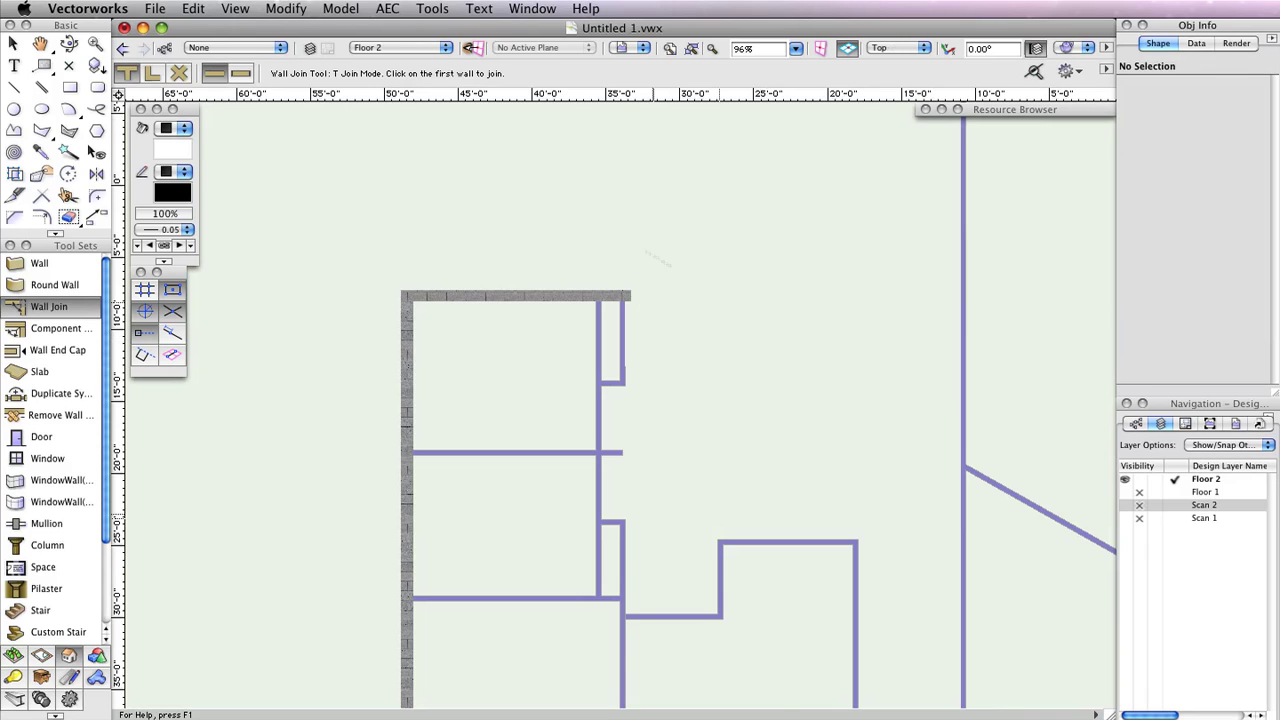
{"action": "left_click", "coordinate": [68, 44]}
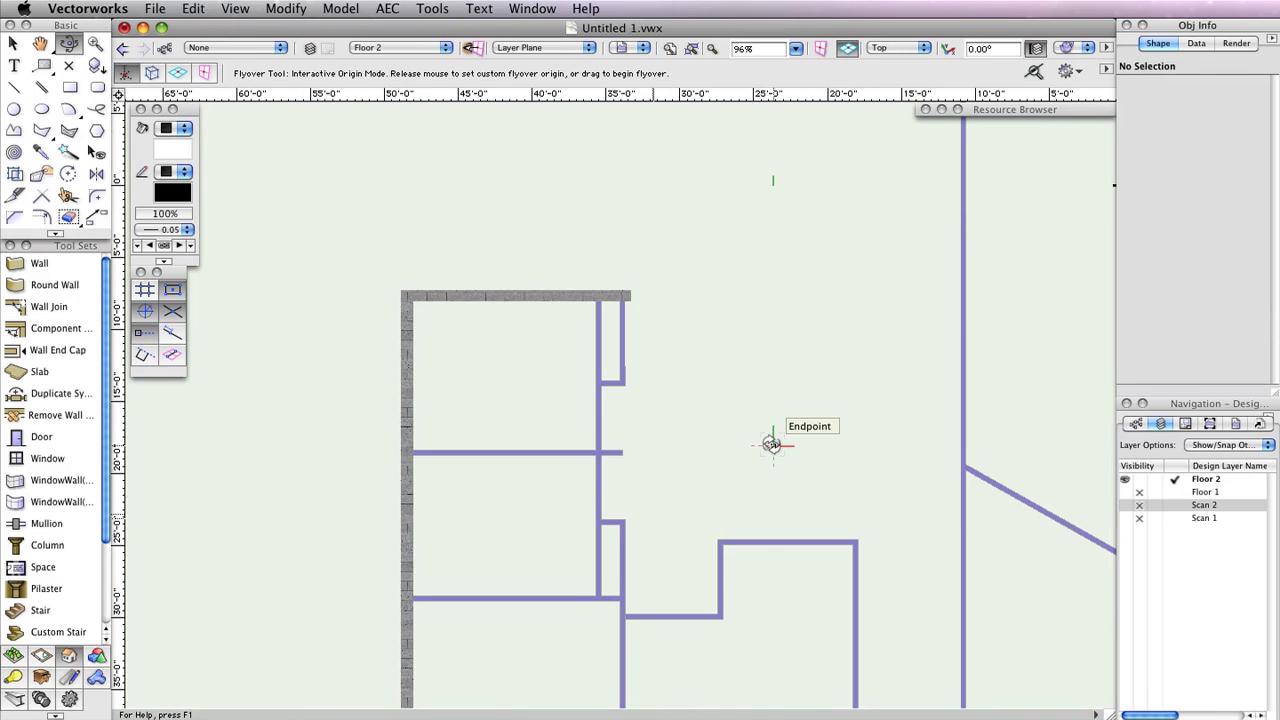
{"action": "left_click_drag", "start_coordinate": [771, 444], "coordinate": [491, 523]}
{"action": "scroll", "coordinate": [729, 443], "scroll_direction": "down", "scroll_amount": 5}
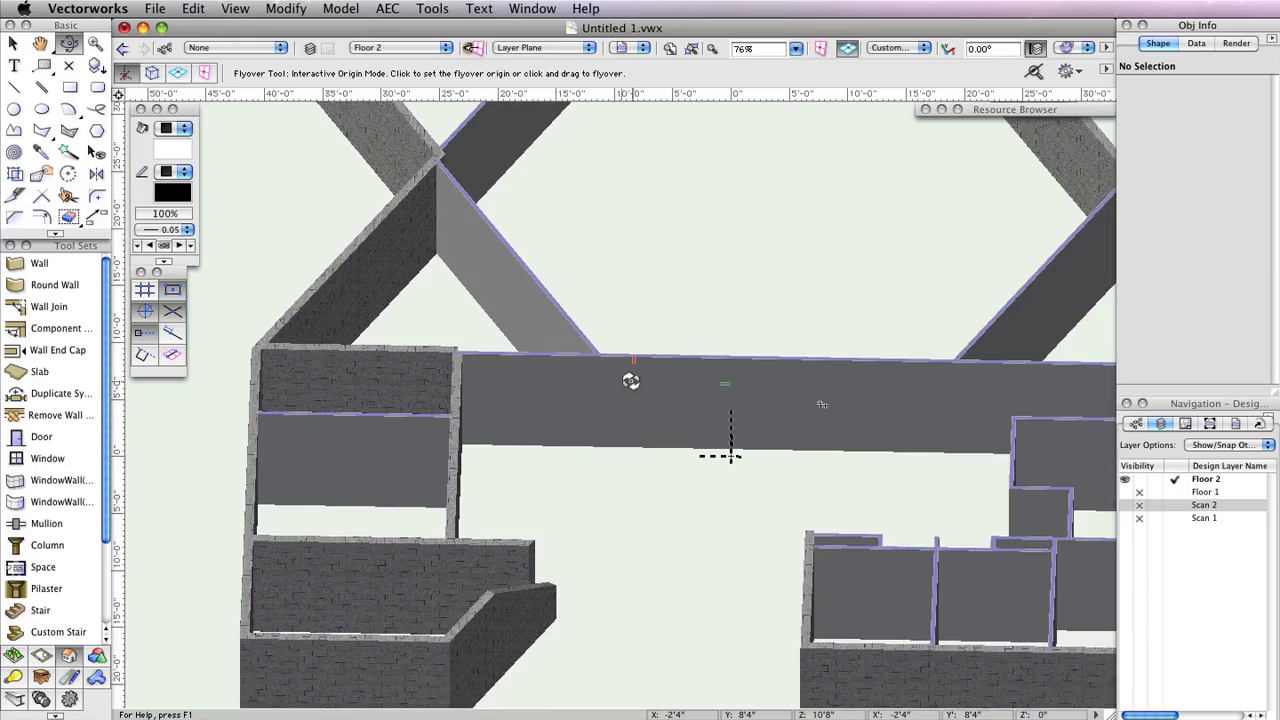
{"action": "left_click_drag", "start_coordinate": [630, 381], "coordinate": [783, 380]}
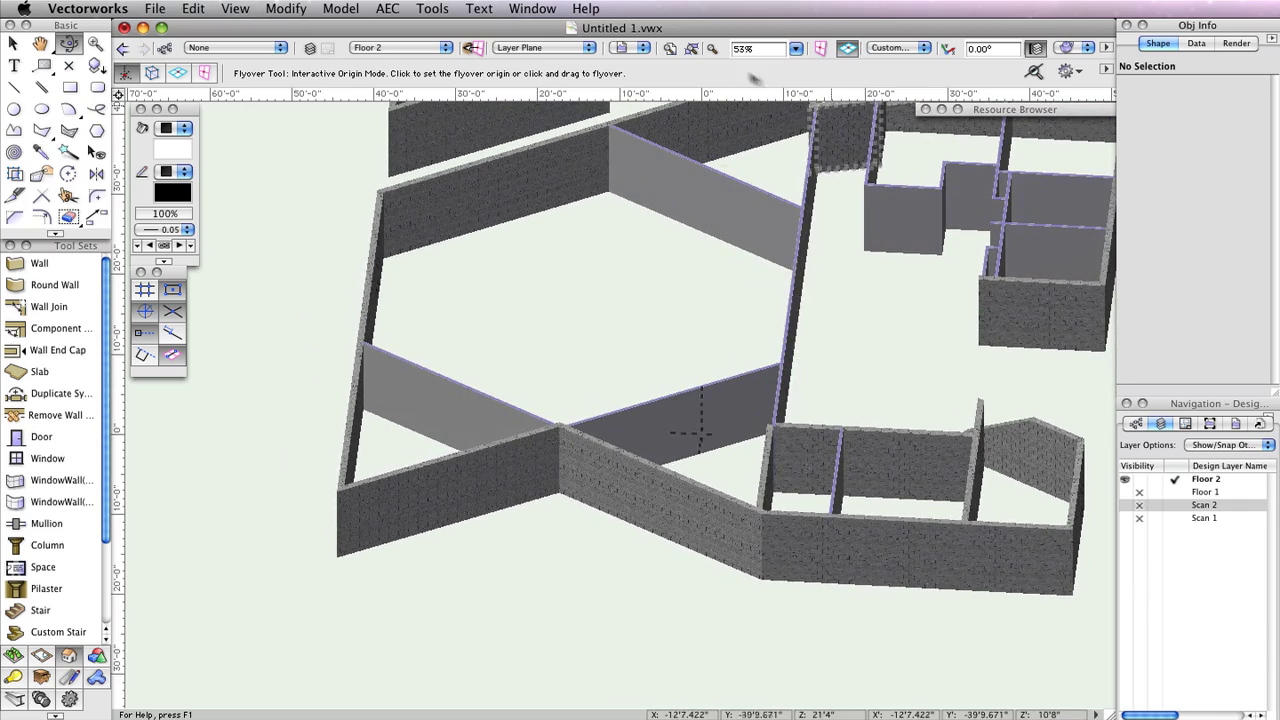
{"action": "left_click", "coordinate": [907, 51]}
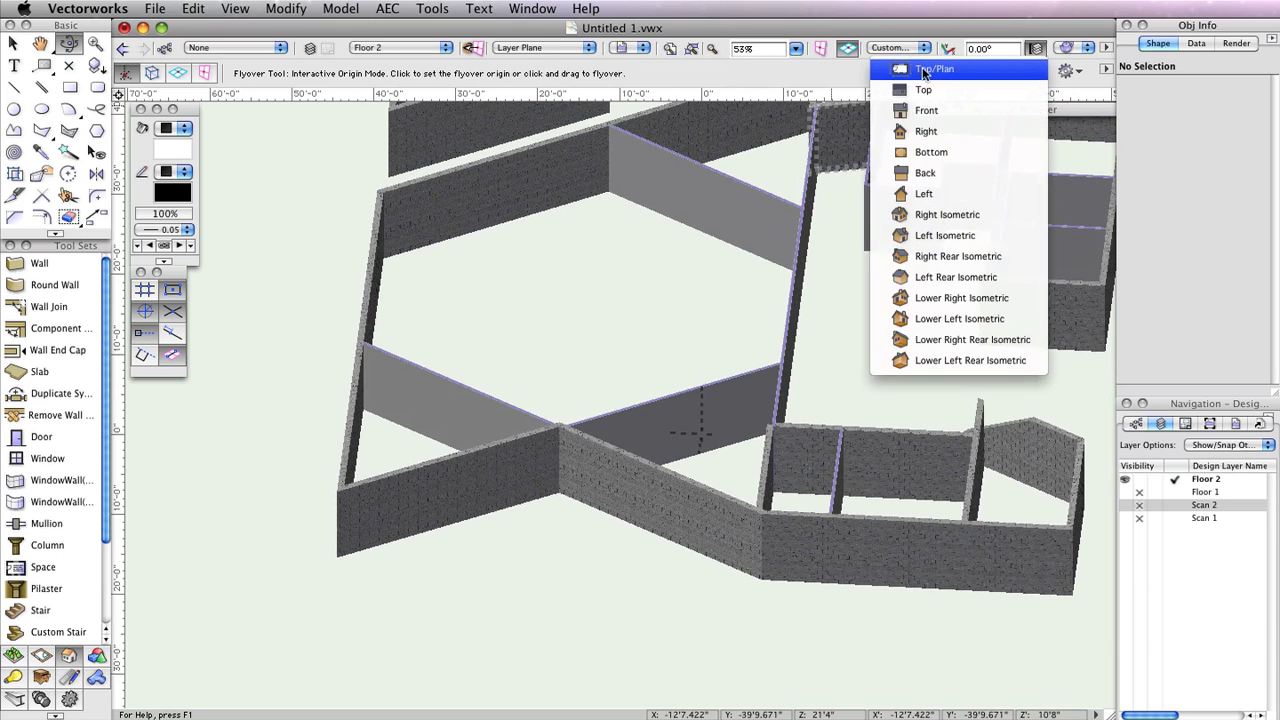
{"action": "left_click", "coordinate": [923, 70]}
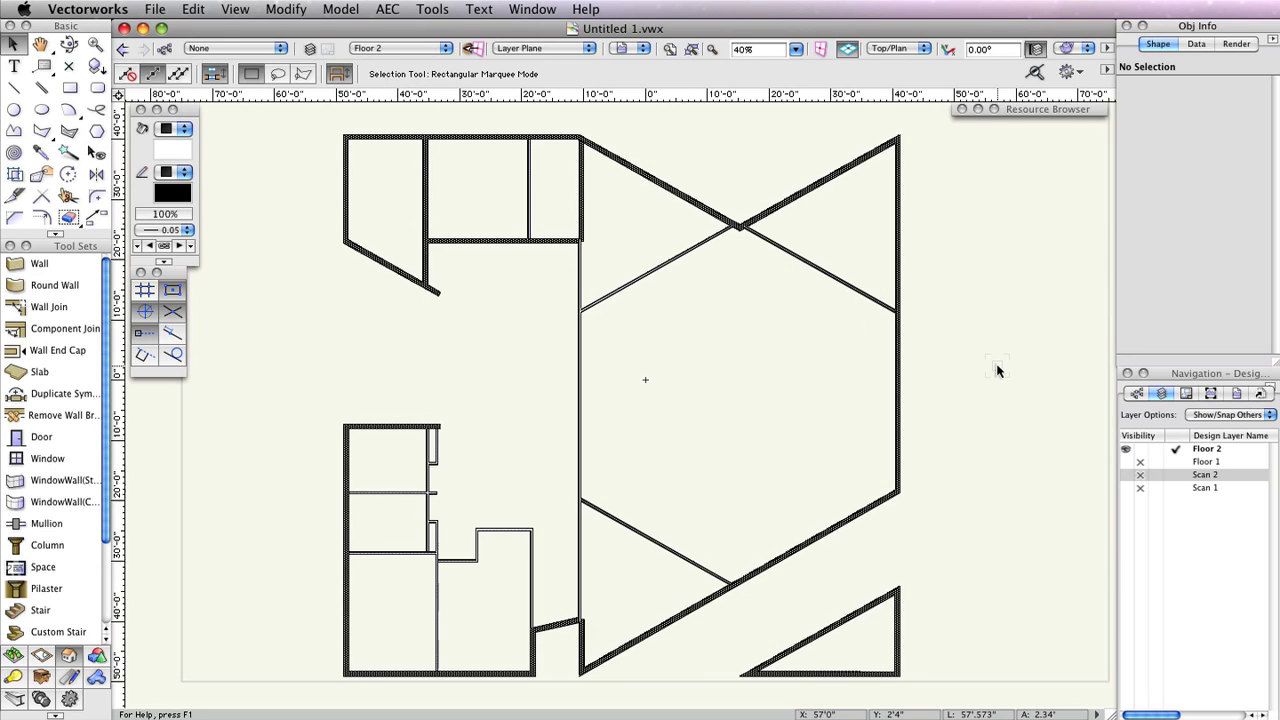
- In the document's Organization settings, make the Floor 2 design layer invisible and set Floor 1 as the active layer
{"action": "left_click", "coordinate": [436, 9]}
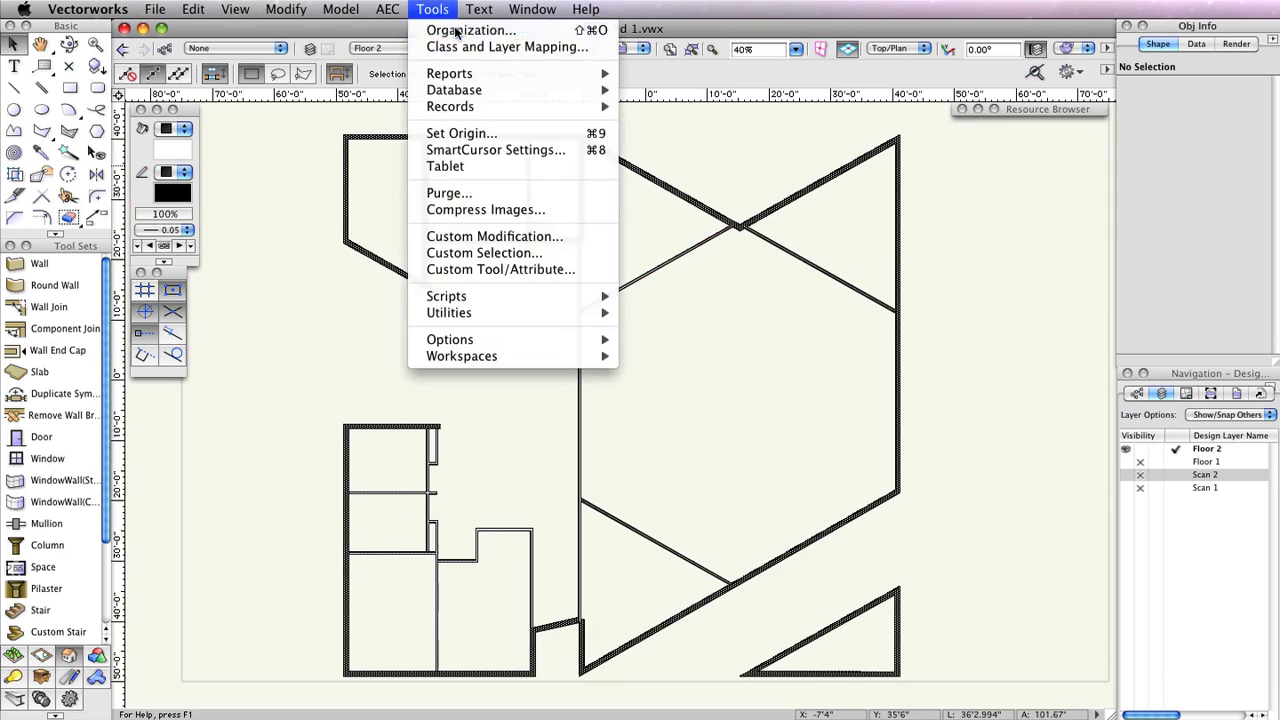
{"action": "left_click", "coordinate": [456, 32]}
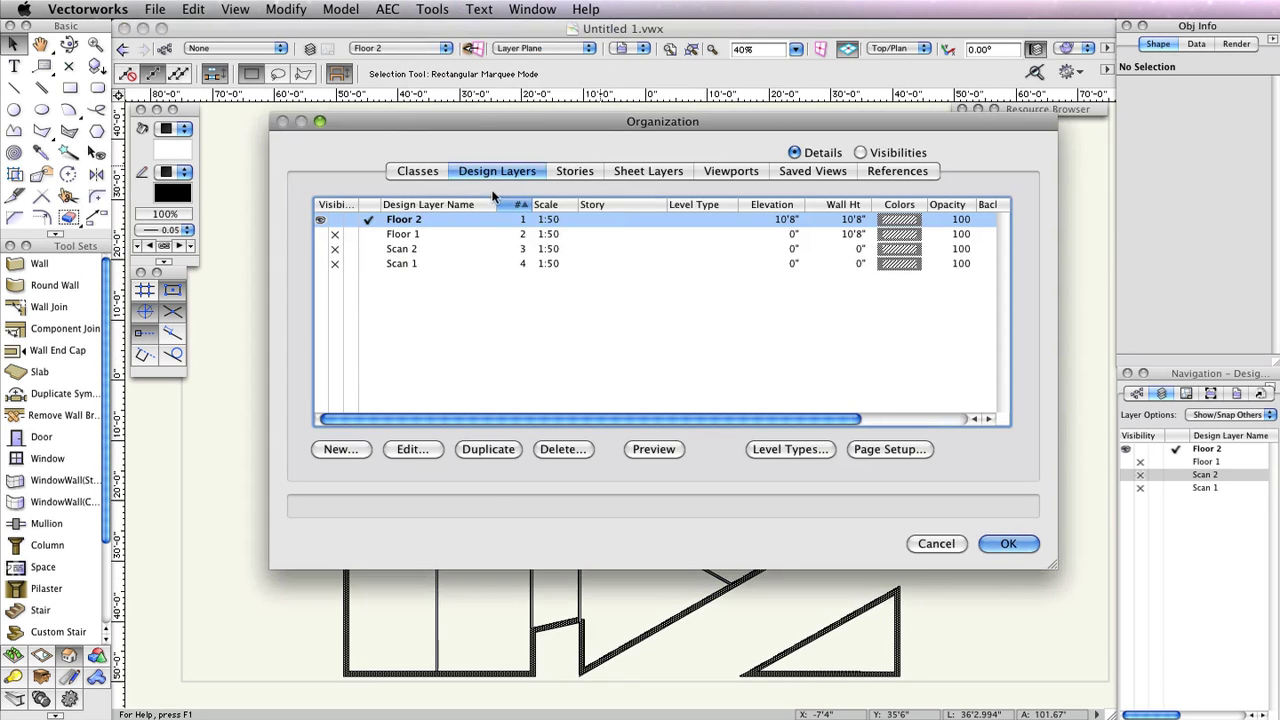
{"action": "left_click", "coordinate": [335, 221]}
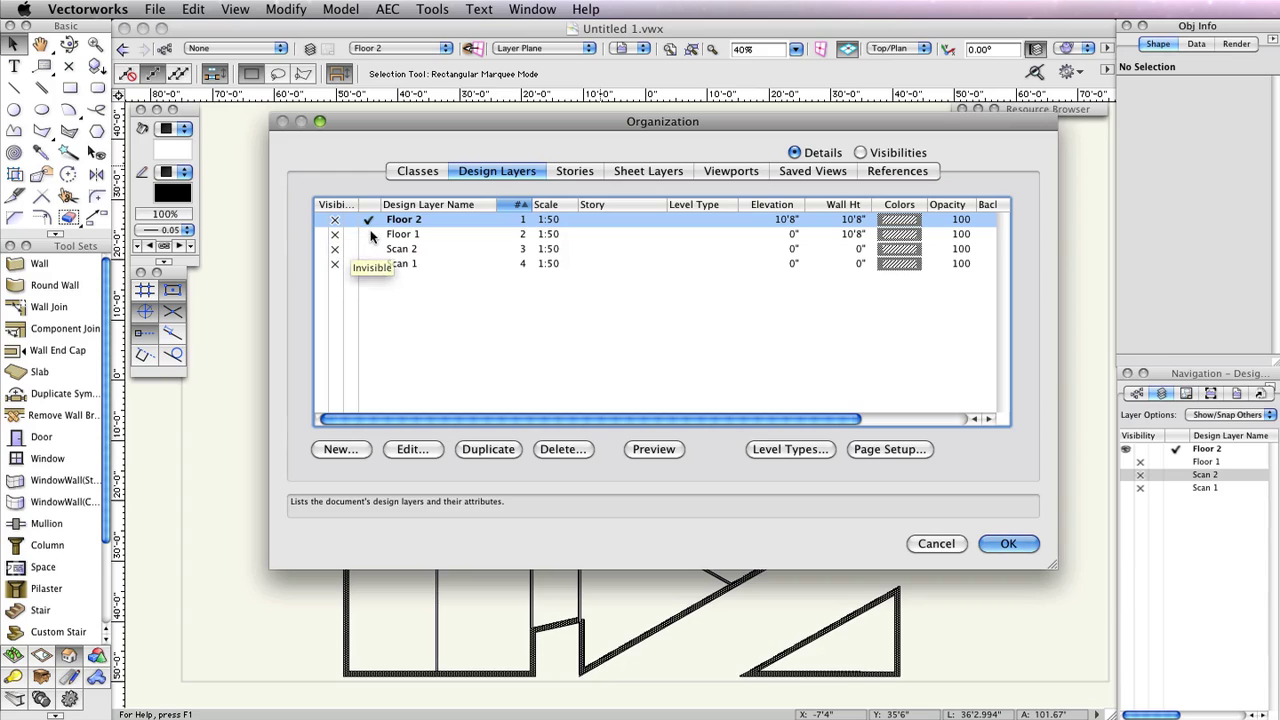
{"action": "left_click", "coordinate": [369, 234]}
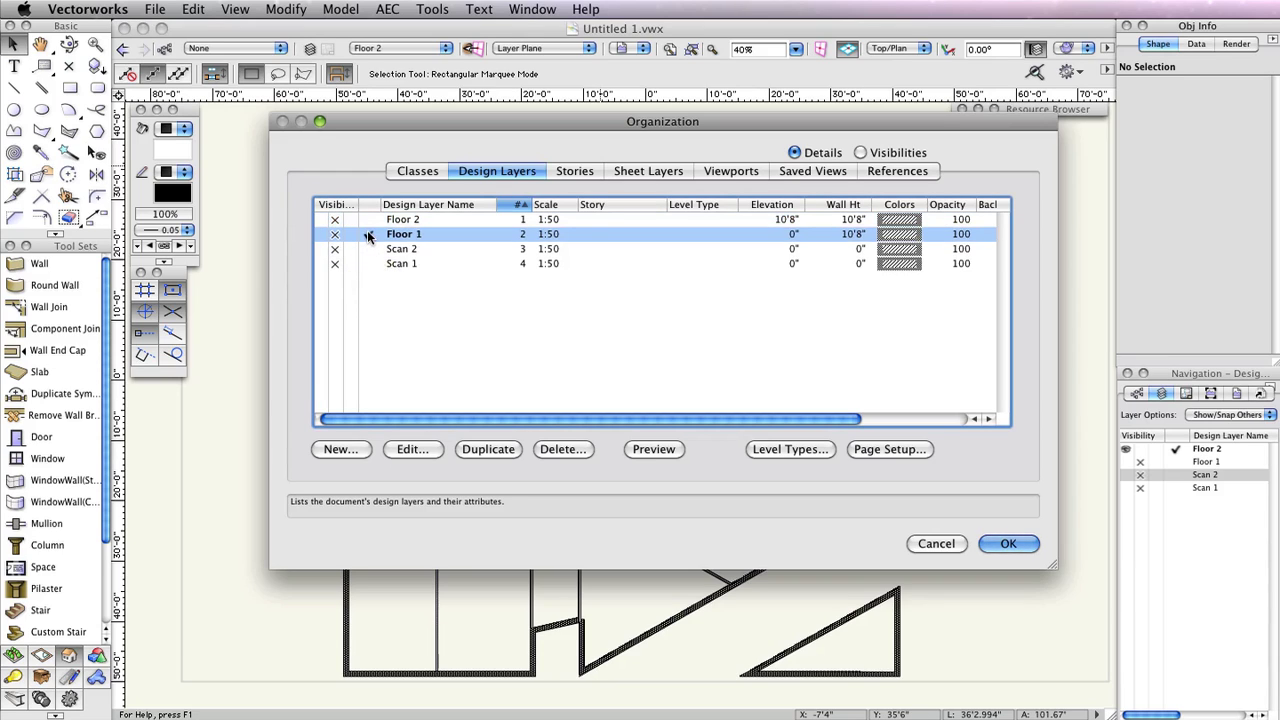
- Create a new design layer named Foundation, with its properties opened for editing after creation
{"action": "left_click", "coordinate": [340, 449]}
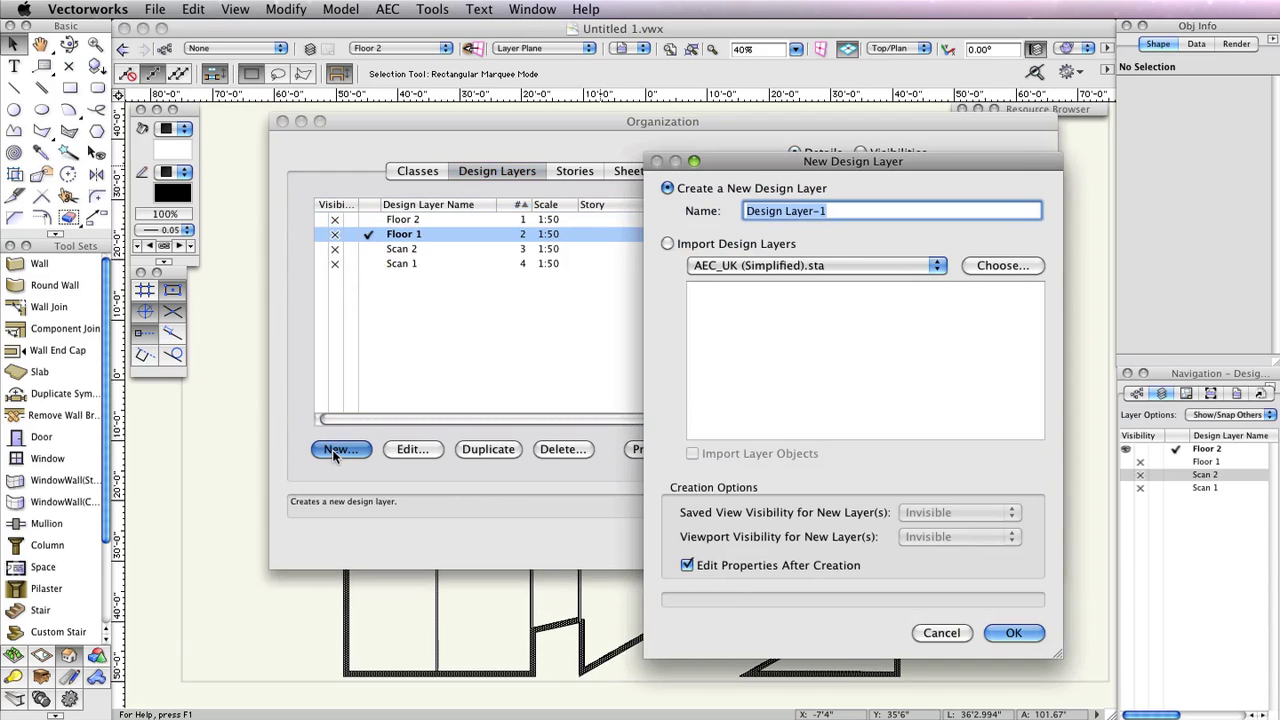
{"action": "type", "text": "Fo"}
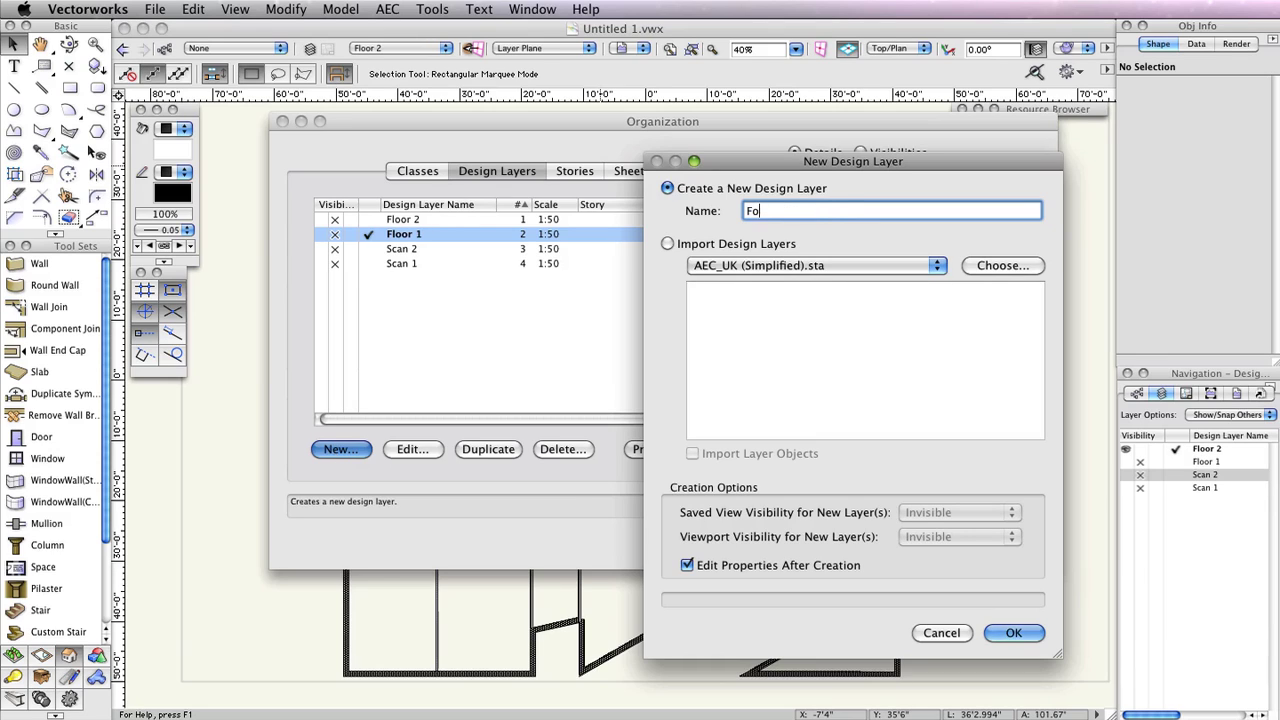
{"action": "type", "text": "undation"}
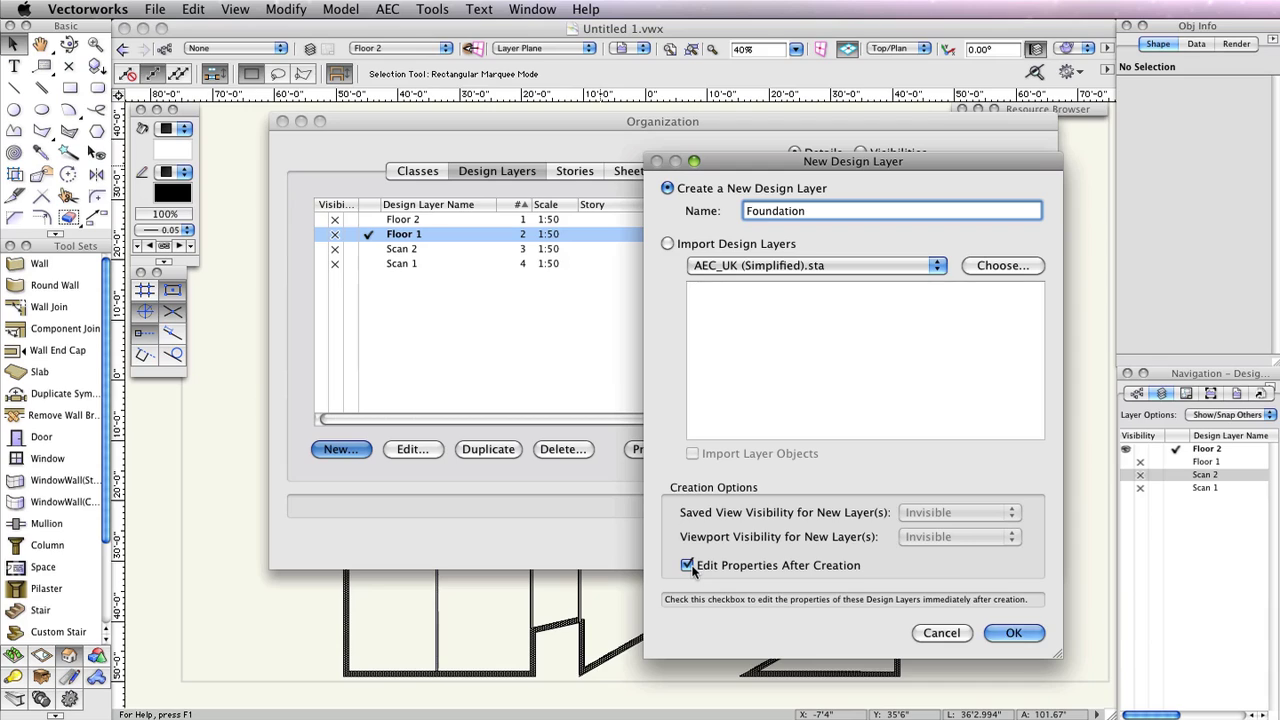
{"action": "left_click", "coordinate": [1014, 633]}
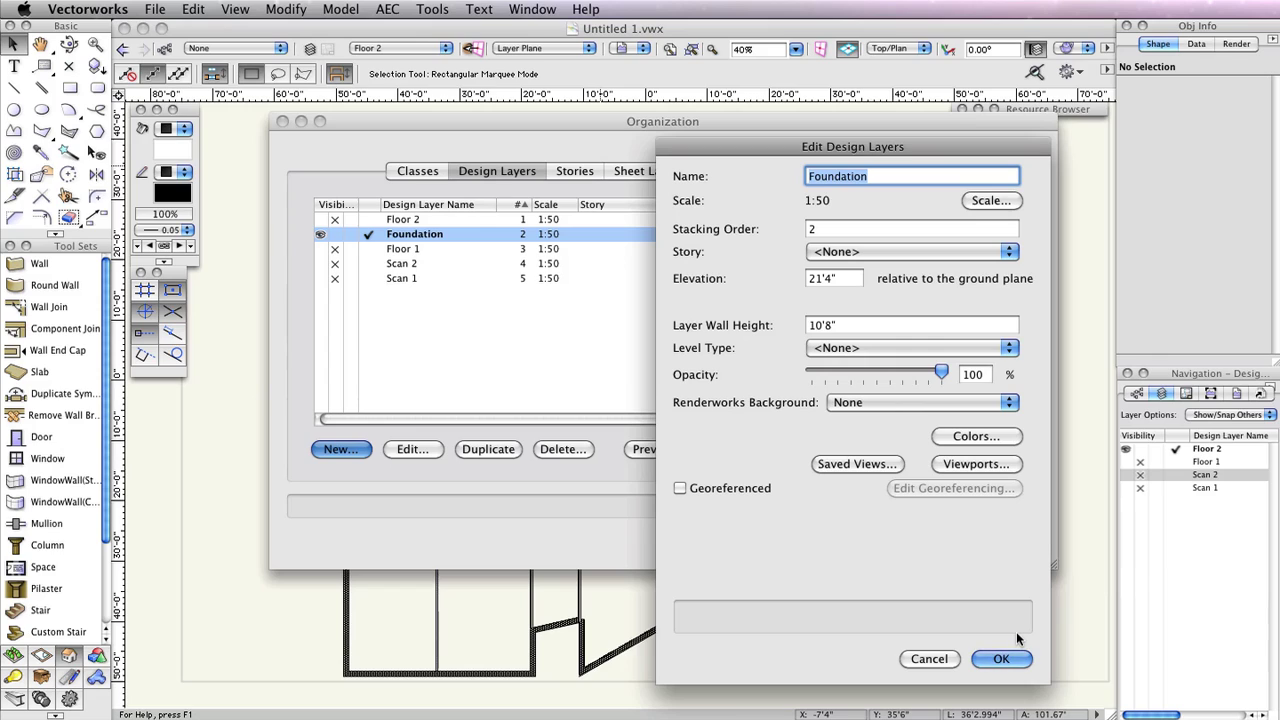
- Set the Foundation layer's elevation to -6'0", layer wall height to 72 and stacking order to 3, and apply the organization changes
{"action": "left_click", "coordinate": [828, 282]}
{"action": "type", "text": "-6"}
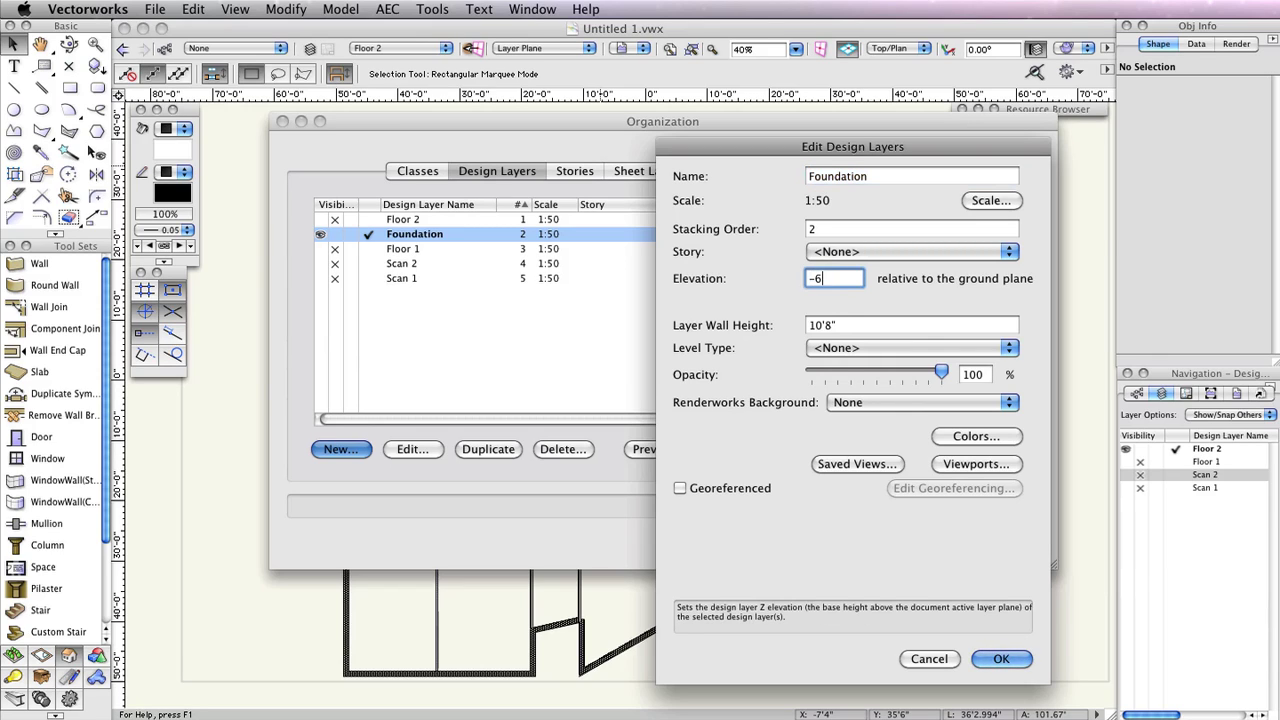
{"action": "type", "text": "'0"}
{"action": "left_click", "coordinate": [865, 324]}
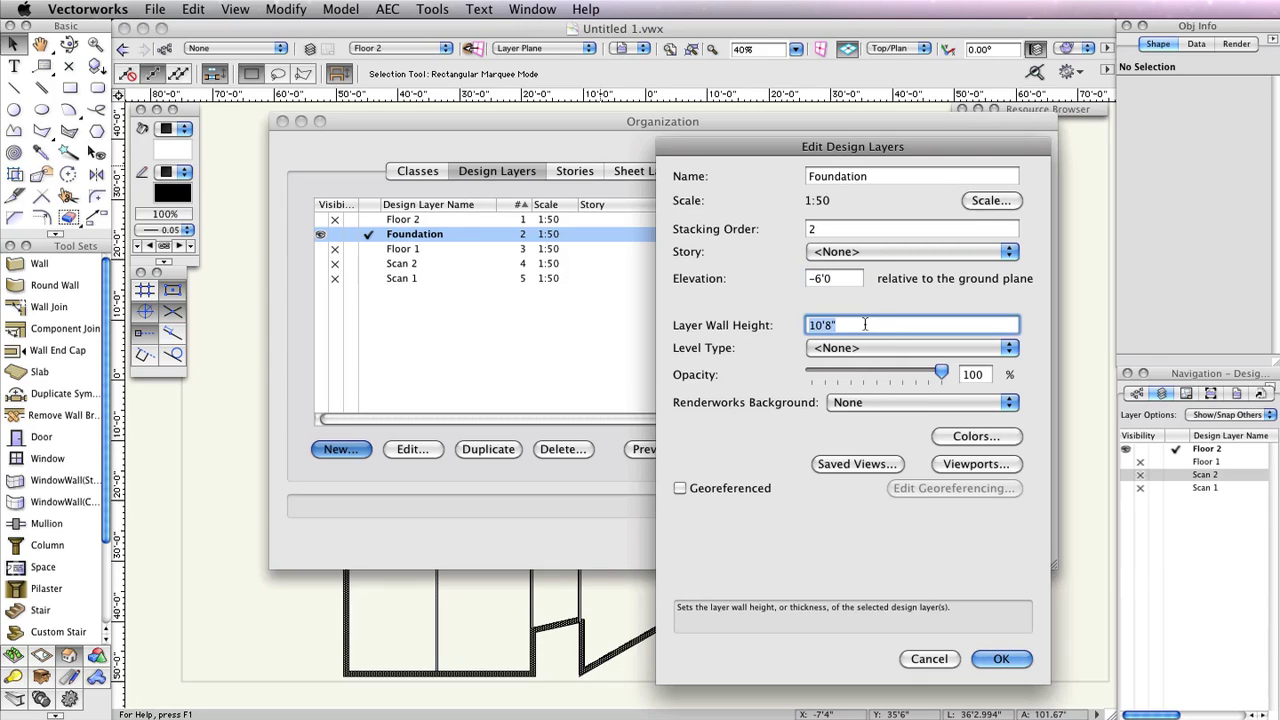
{"action": "type", "text": "72"}
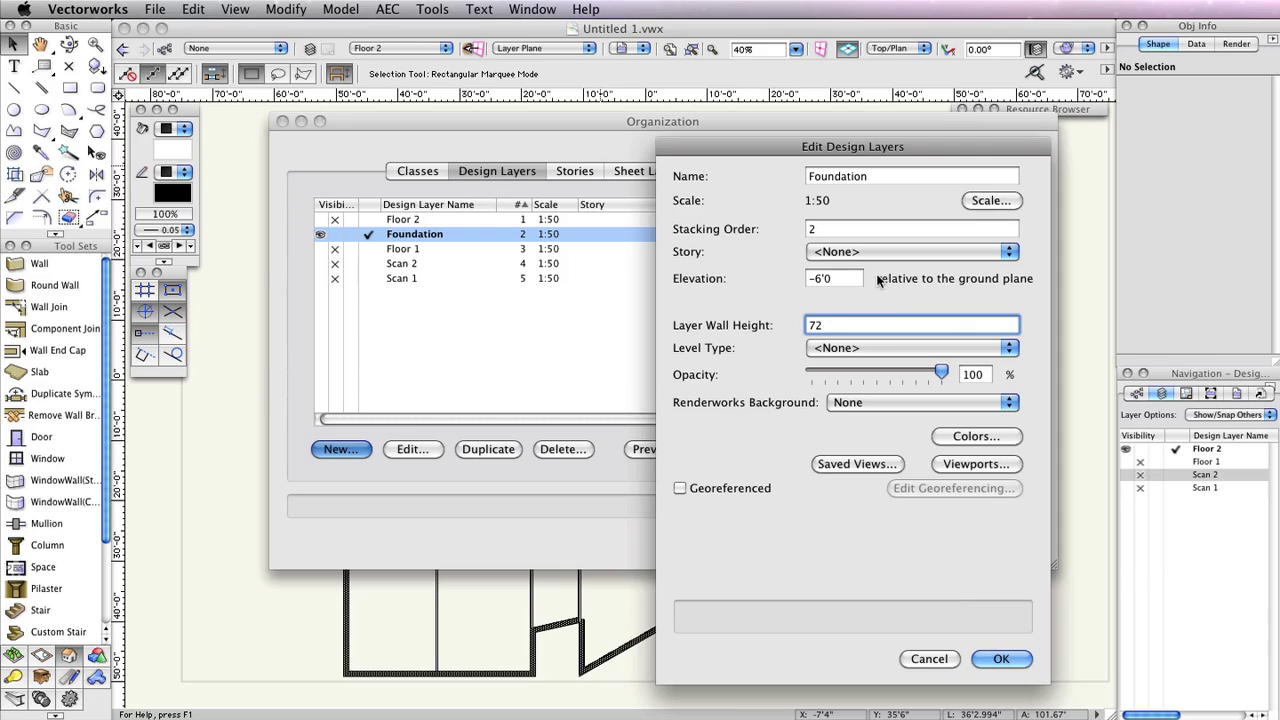
{"action": "left_click", "coordinate": [824, 228]}
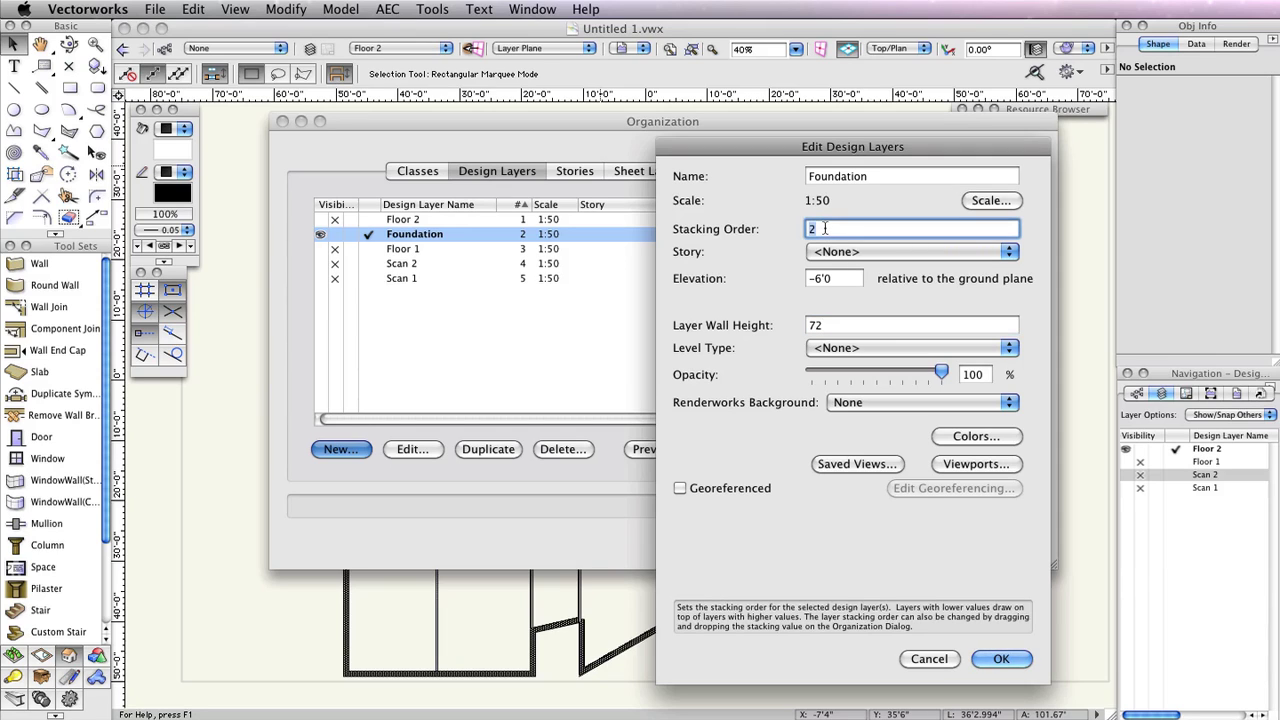
{"action": "type", "text": "3"}
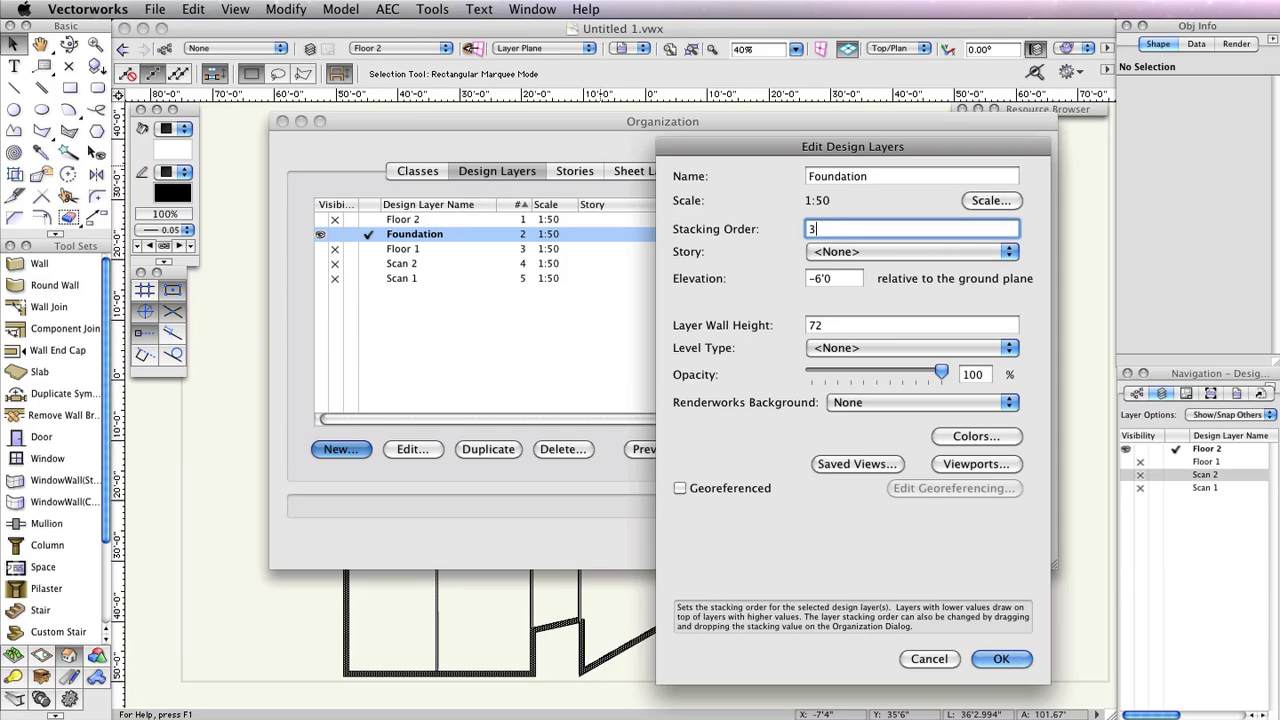
{"action": "key", "text": "Return"}
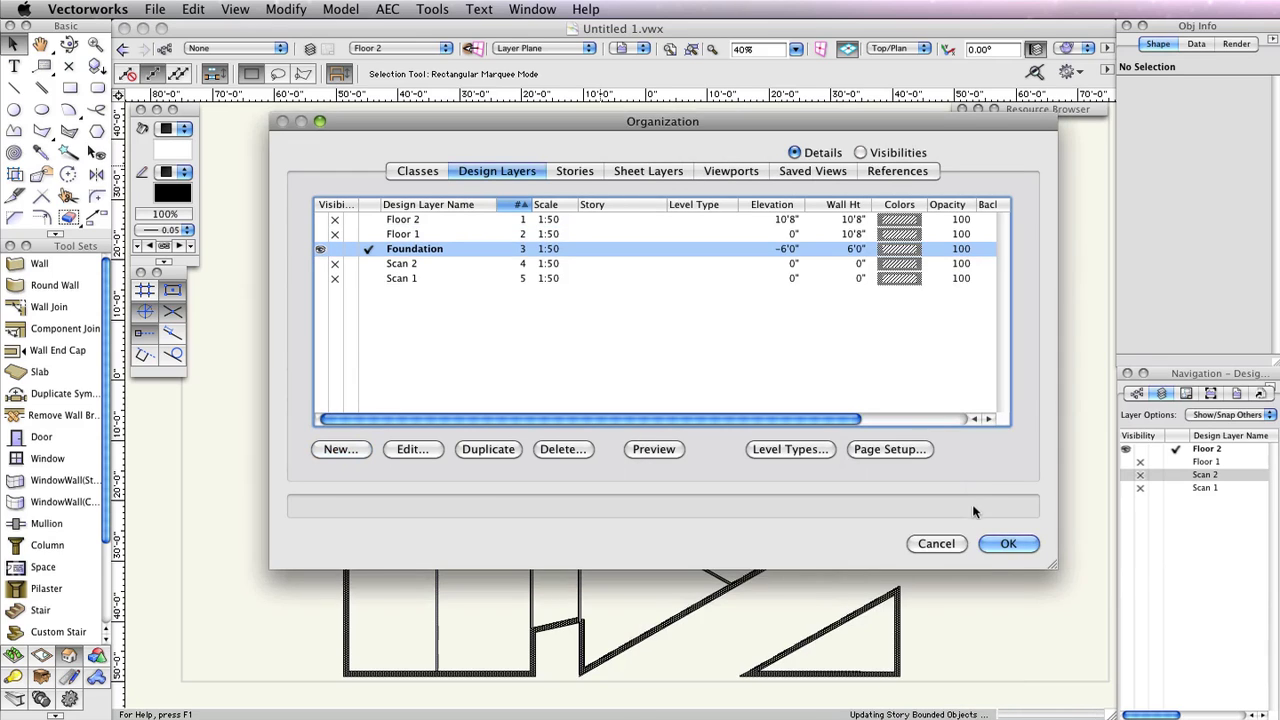
{"action": "left_click", "coordinate": [1010, 543]}
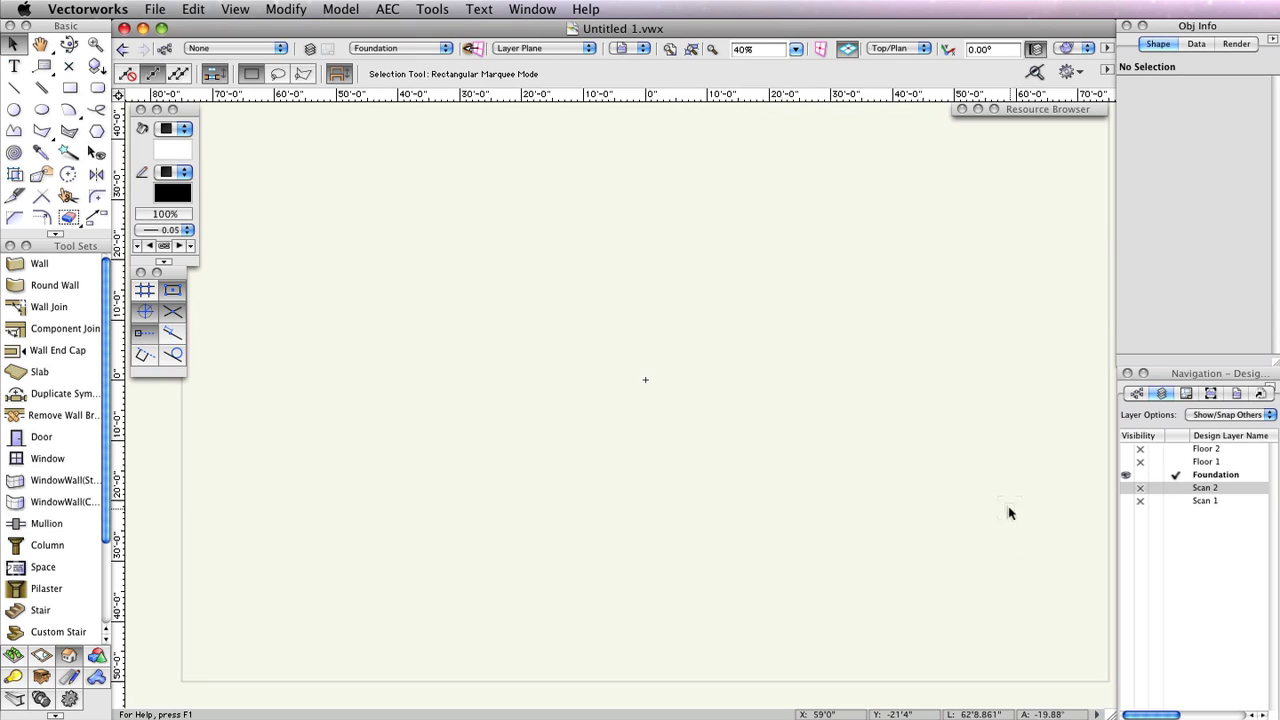
- Start the Wall tool and load the Basement-CIP Conc 12"-Plain wall style in its preferences
{"action": "left_click", "coordinate": [40, 262]}
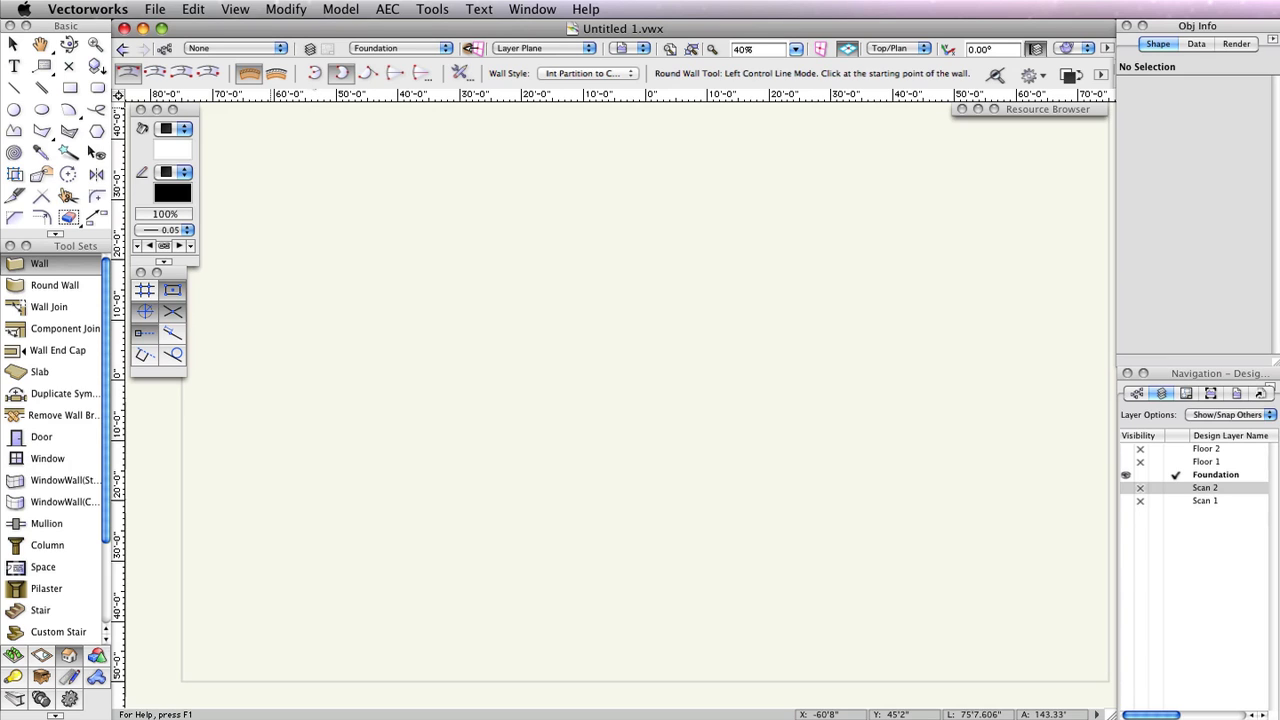
{"action": "left_click", "coordinate": [465, 71]}
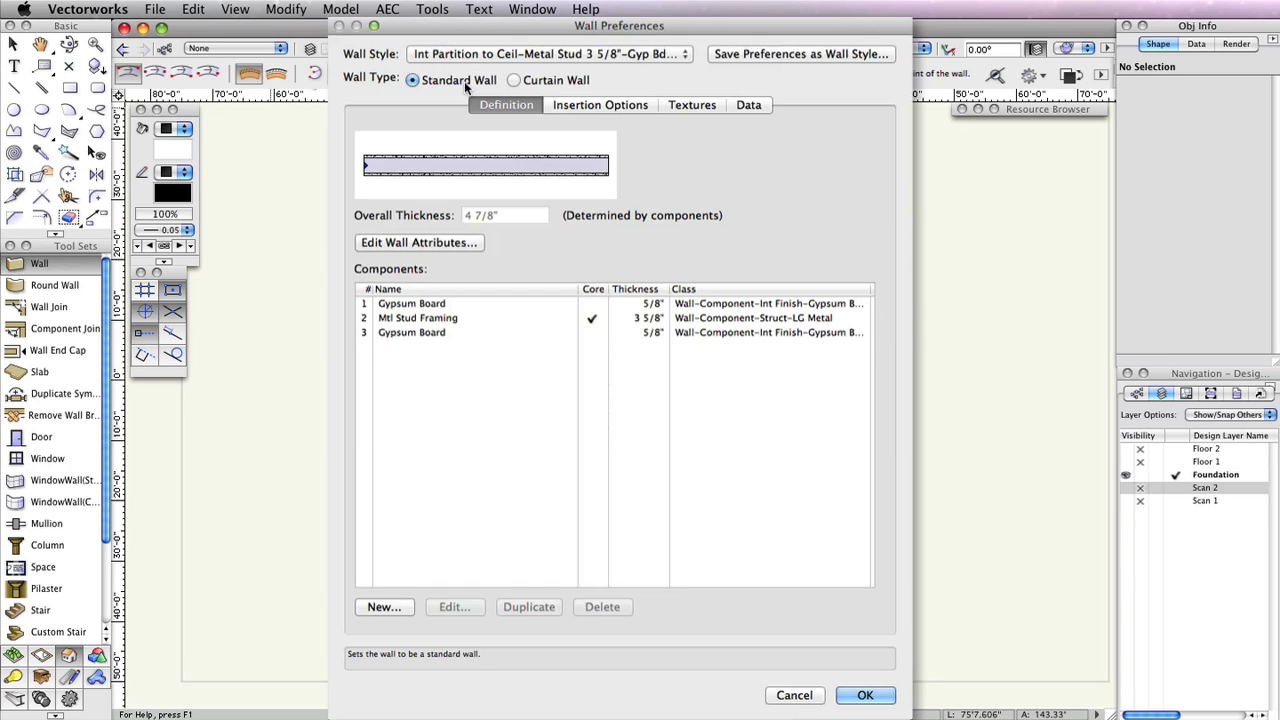
{"action": "left_click", "coordinate": [470, 55]}
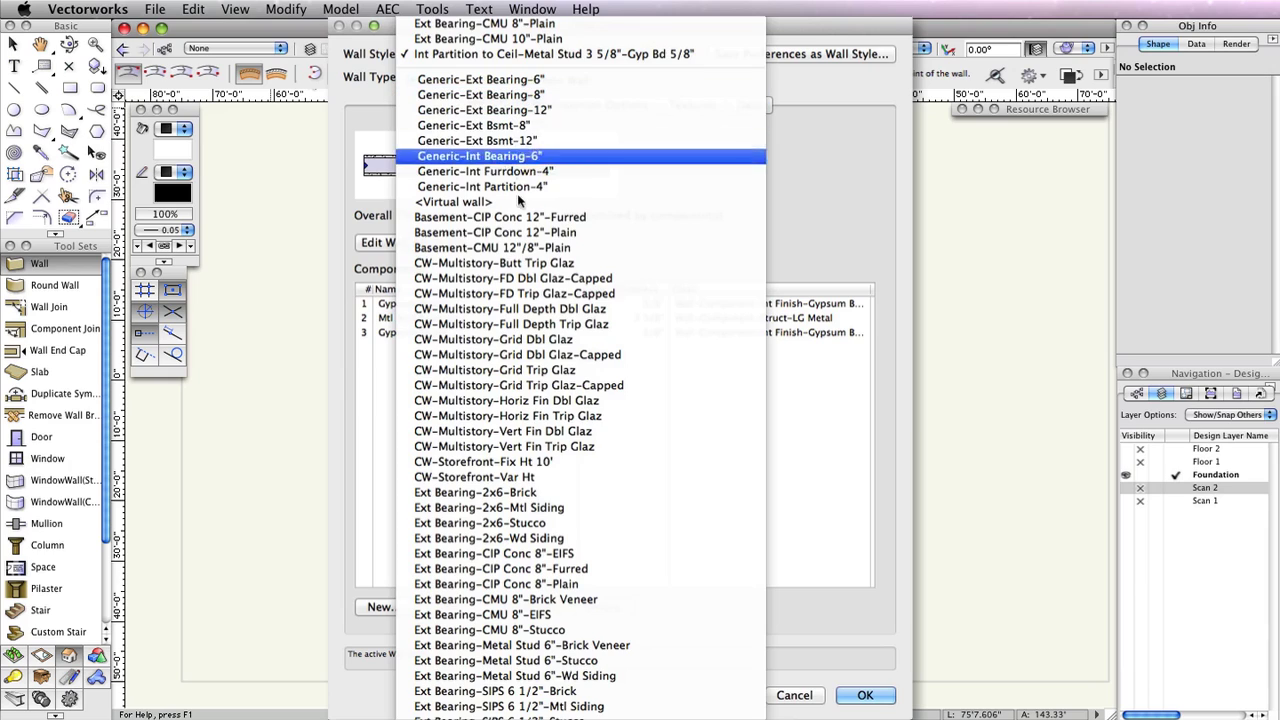
{"action": "left_click", "coordinate": [573, 227]}
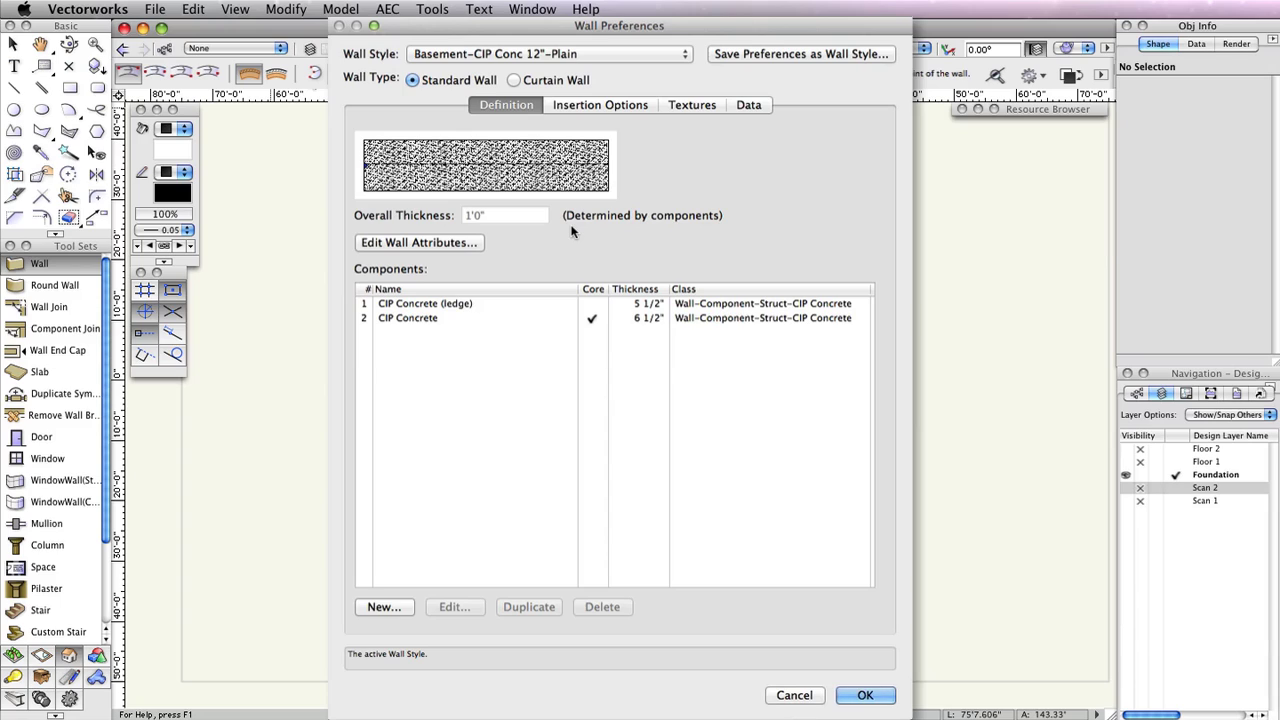
- In the wall's insertion options, create a new class named Wall-Foundation and assign it to the wall
{"action": "left_click", "coordinate": [571, 106]}
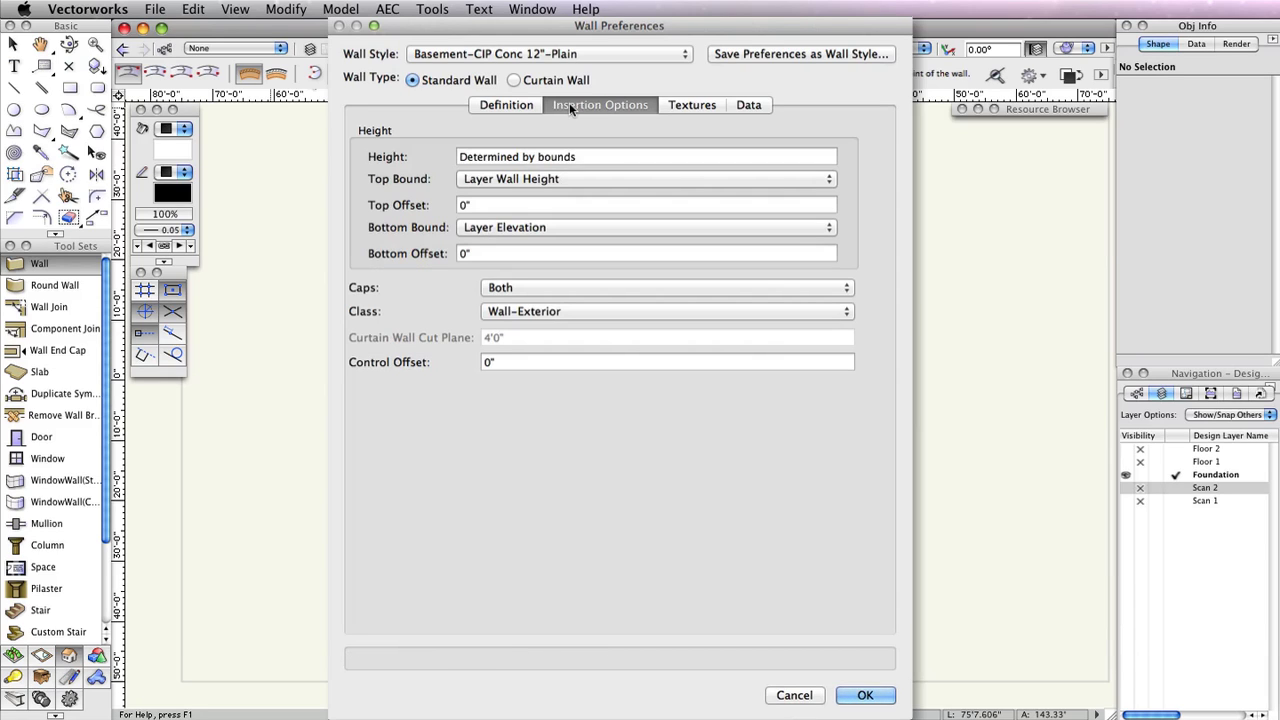
{"action": "left_click", "coordinate": [496, 314]}
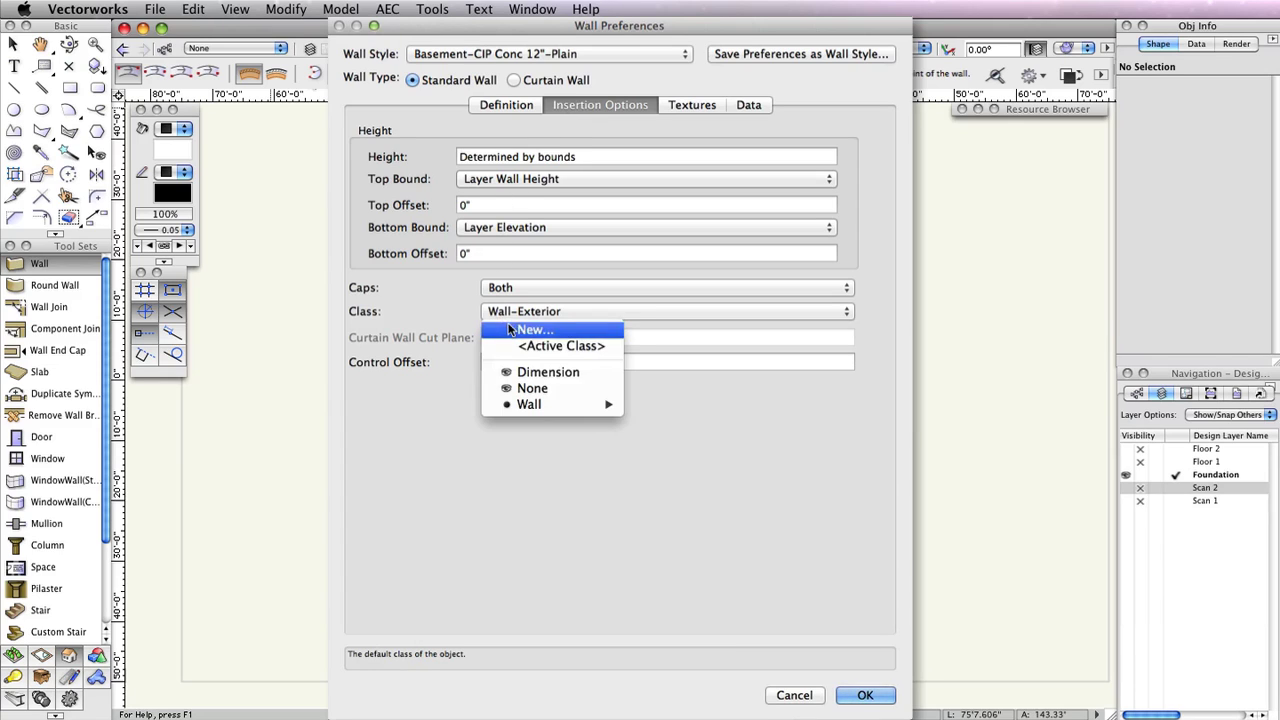
{"action": "left_click", "coordinate": [507, 327]}
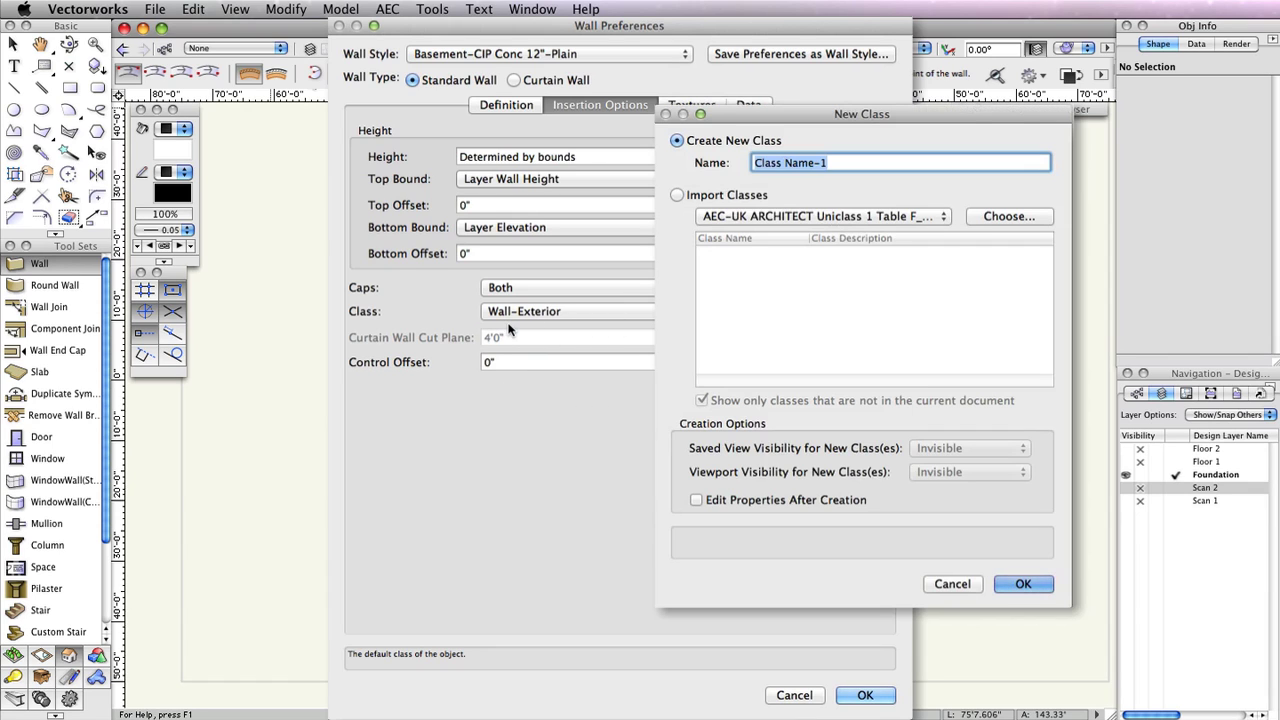
{"action": "type", "text": "Wall-"}
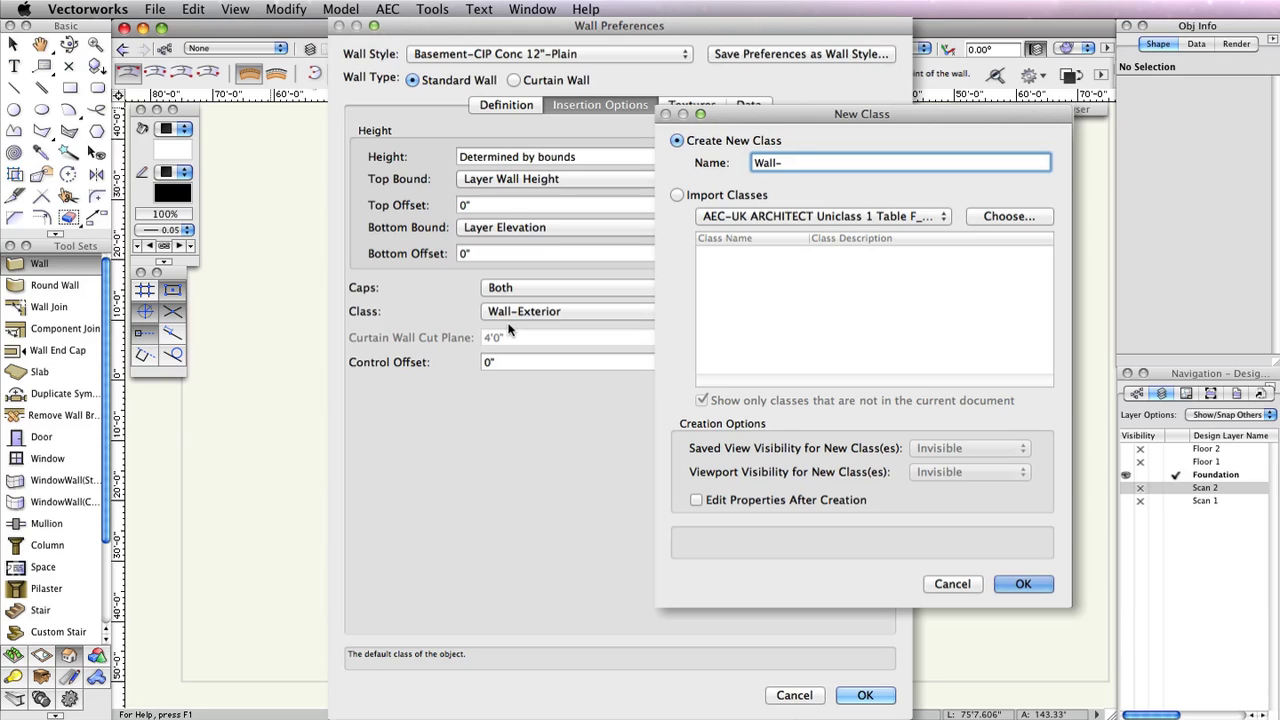
{"action": "type", "text": "Foundation"}
{"action": "left_click", "coordinate": [1021, 584]}
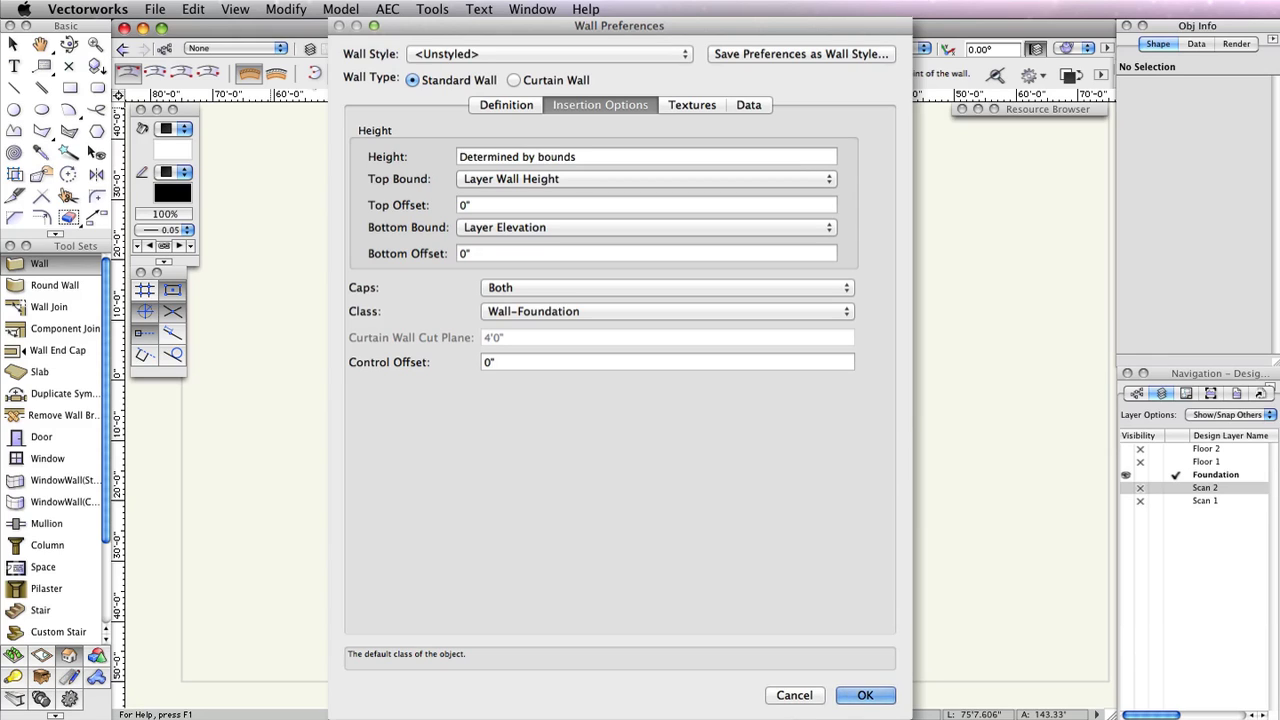
- Save the wall preferences as a new wall style named Basement-CIP Conc 12"-Foundation and accept the preferences
{"action": "left_click", "coordinate": [730, 57]}
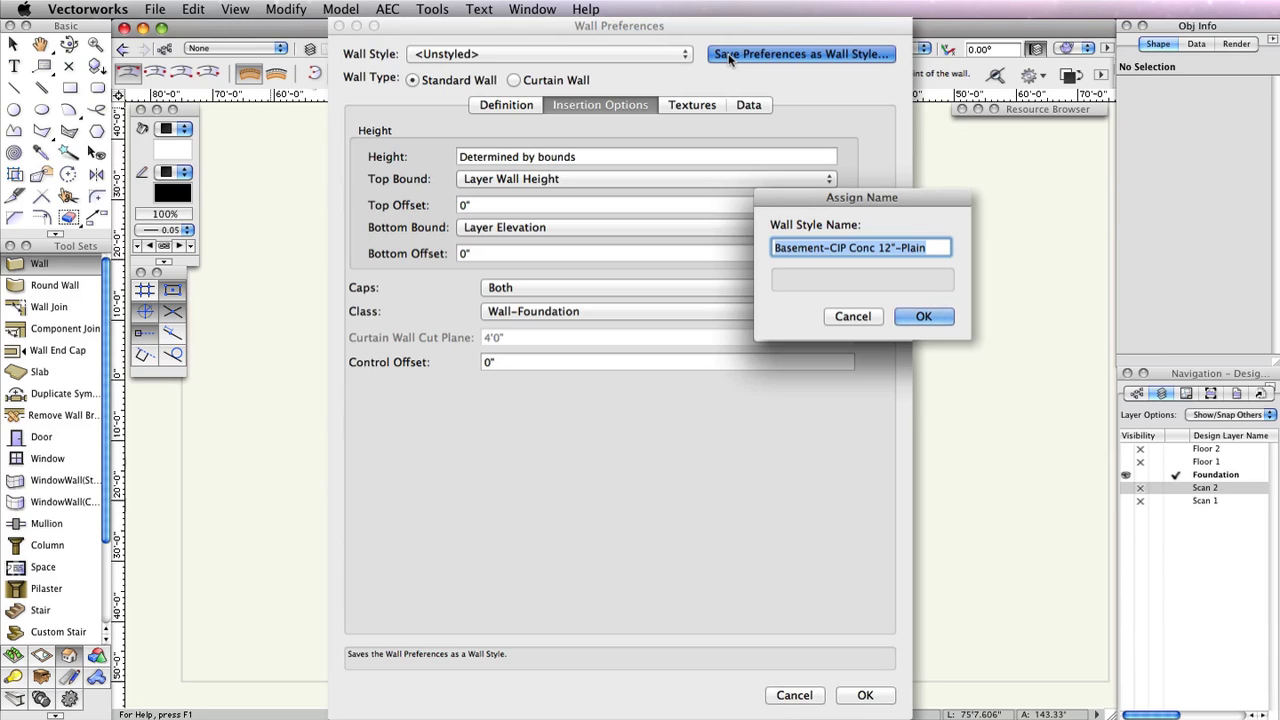
{"action": "type", "text": "Basement-CIP Conc 12\"-Foundation"}
{"action": "key", "text": "Tab"}
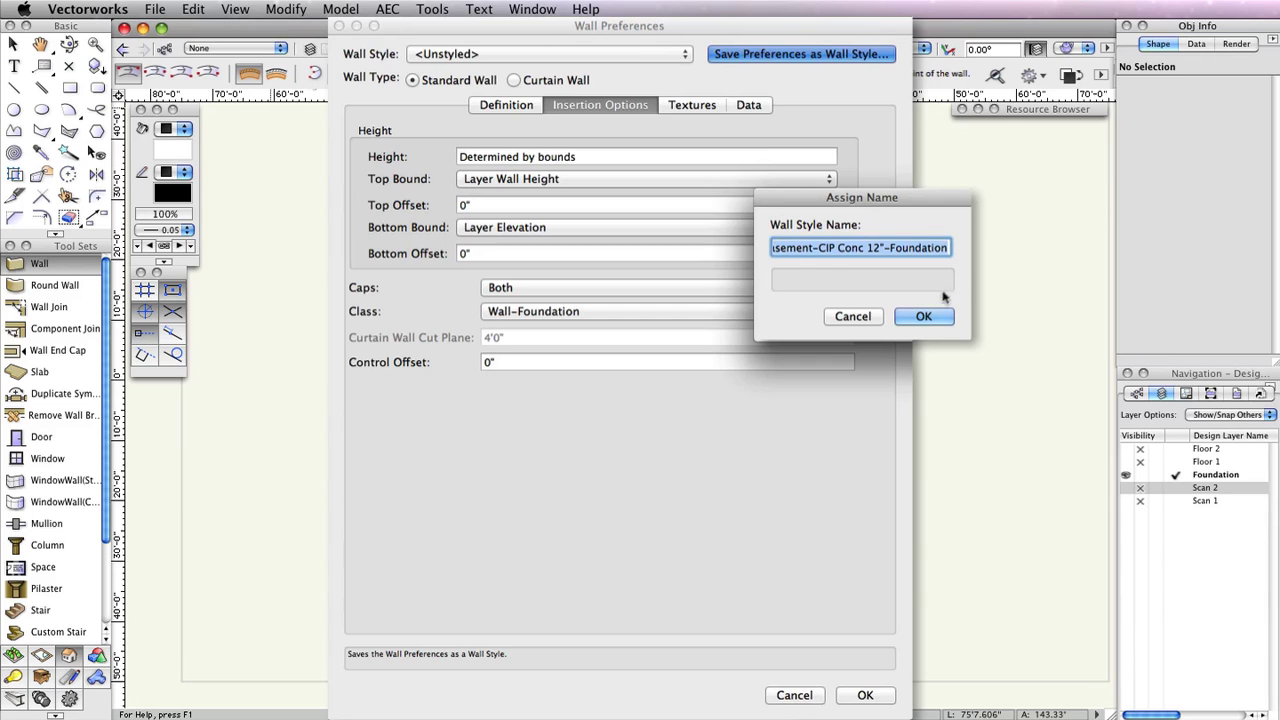
{"action": "left_click", "coordinate": [927, 318]}
{"action": "key", "text": "Return"}
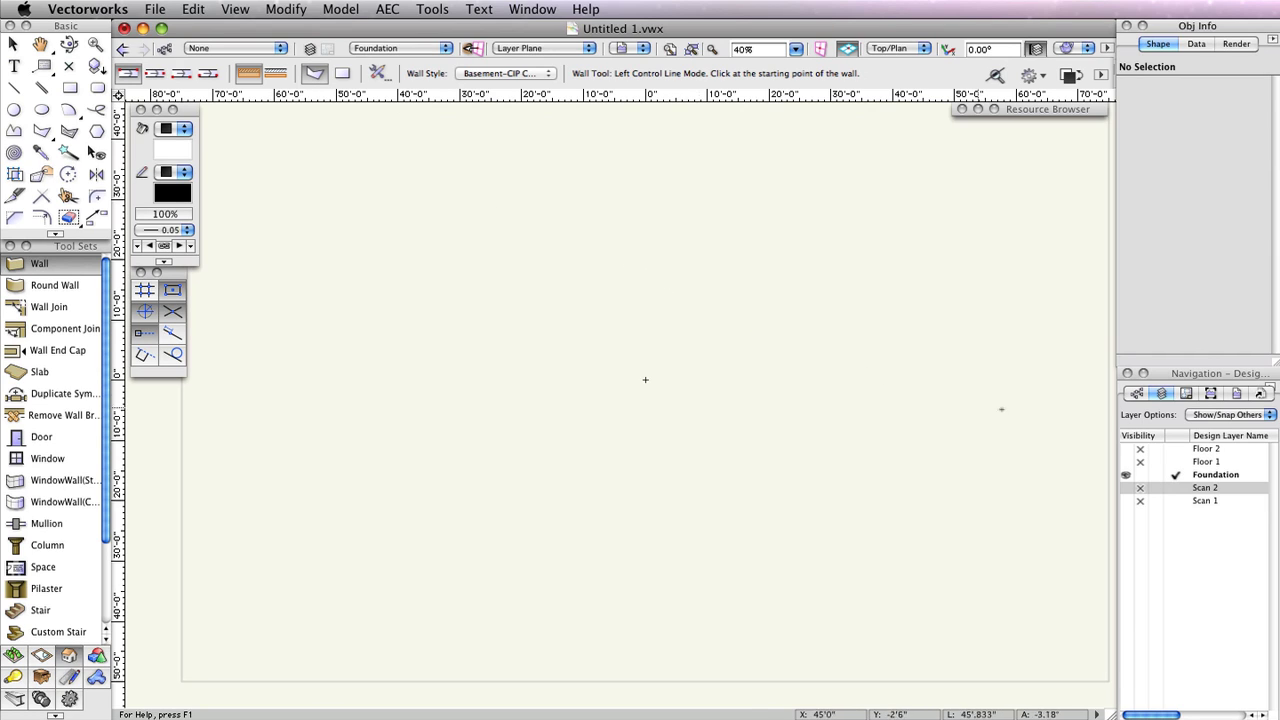
- Make Floor 1 the active design layer and set the layer options to Active Only
{"action": "left_click", "coordinate": [1177, 460]}
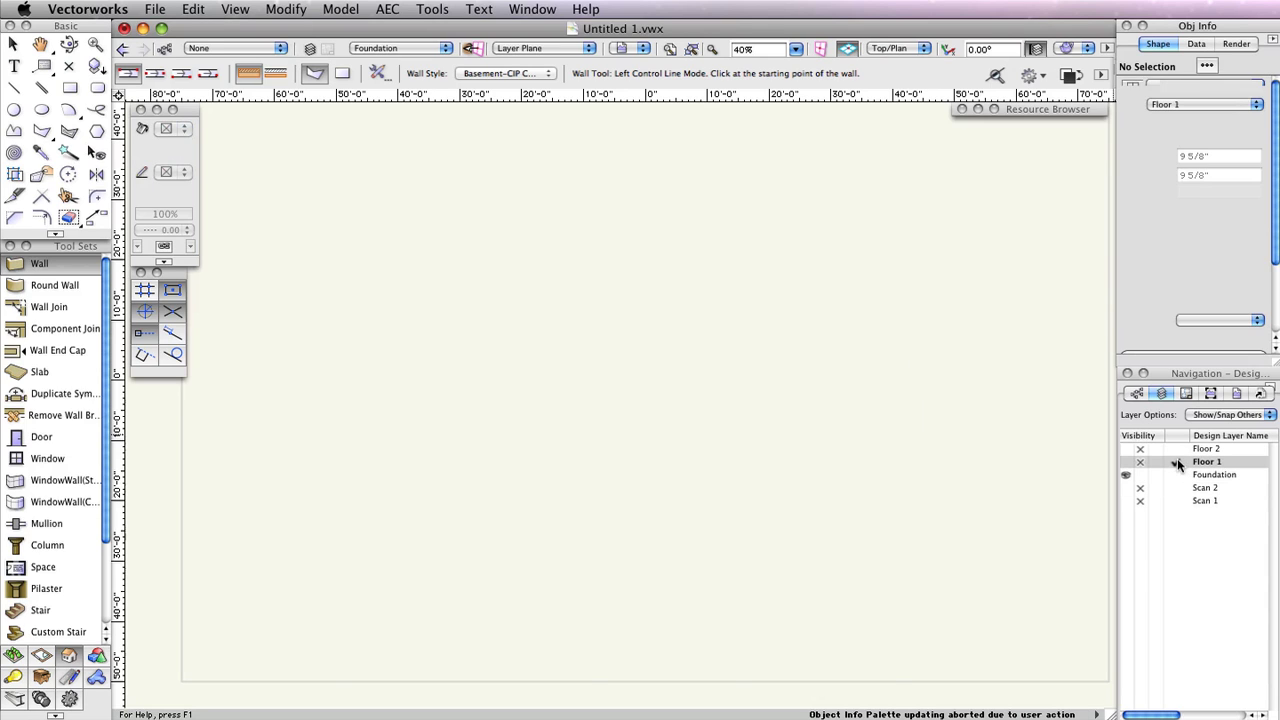
{"action": "left_click", "coordinate": [1224, 416]}
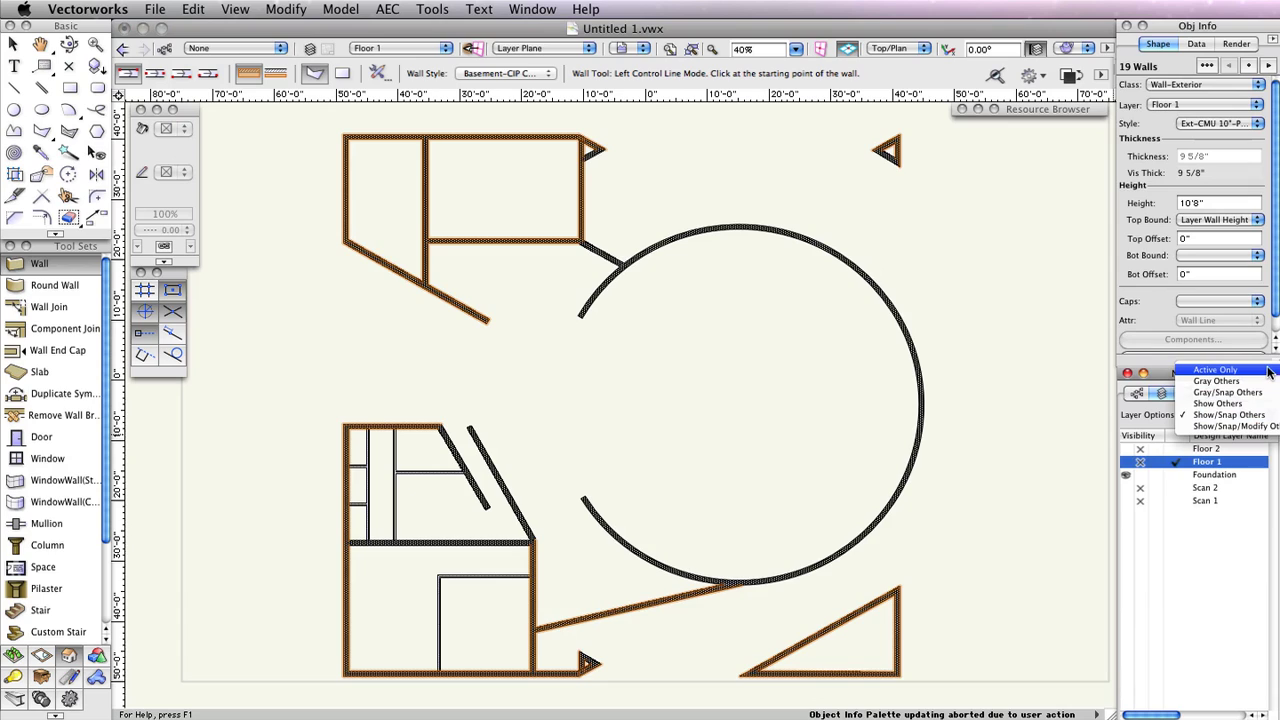
{"action": "left_click", "coordinate": [1266, 371]}
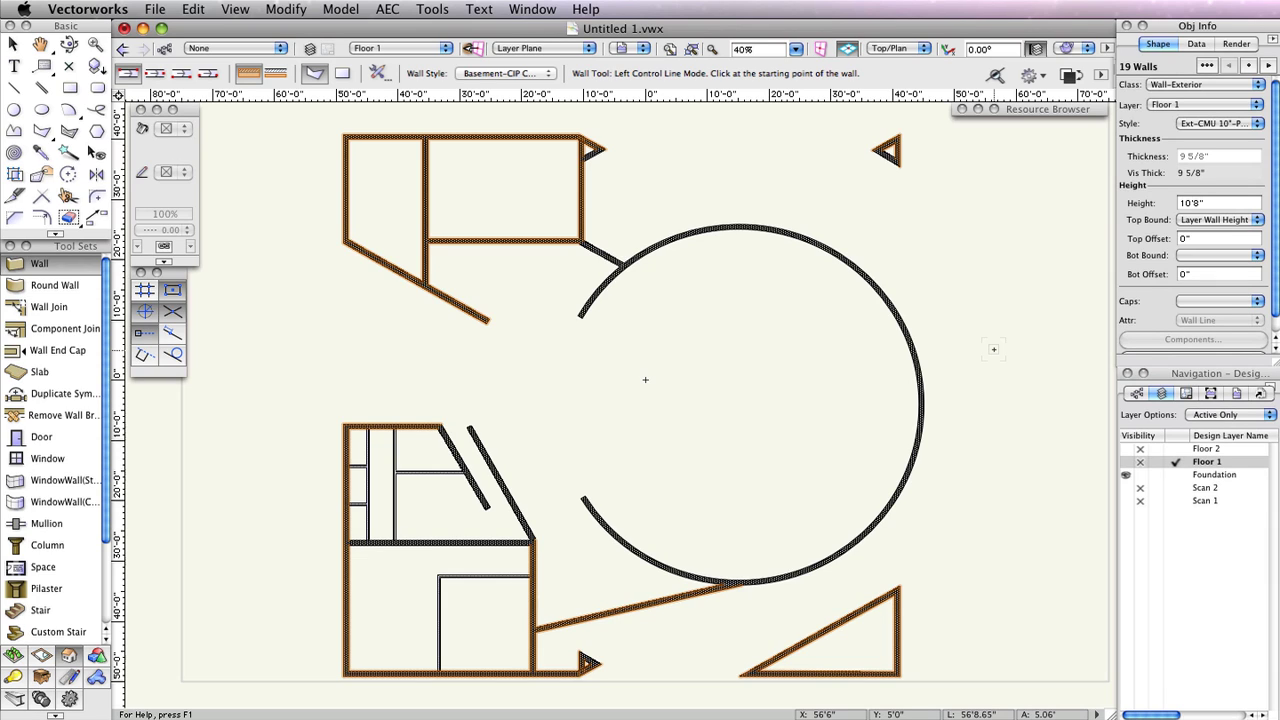
- Select all the walls on the Floor 1 layer and copy them
{"action": "left_click", "coordinate": [193, 9]}
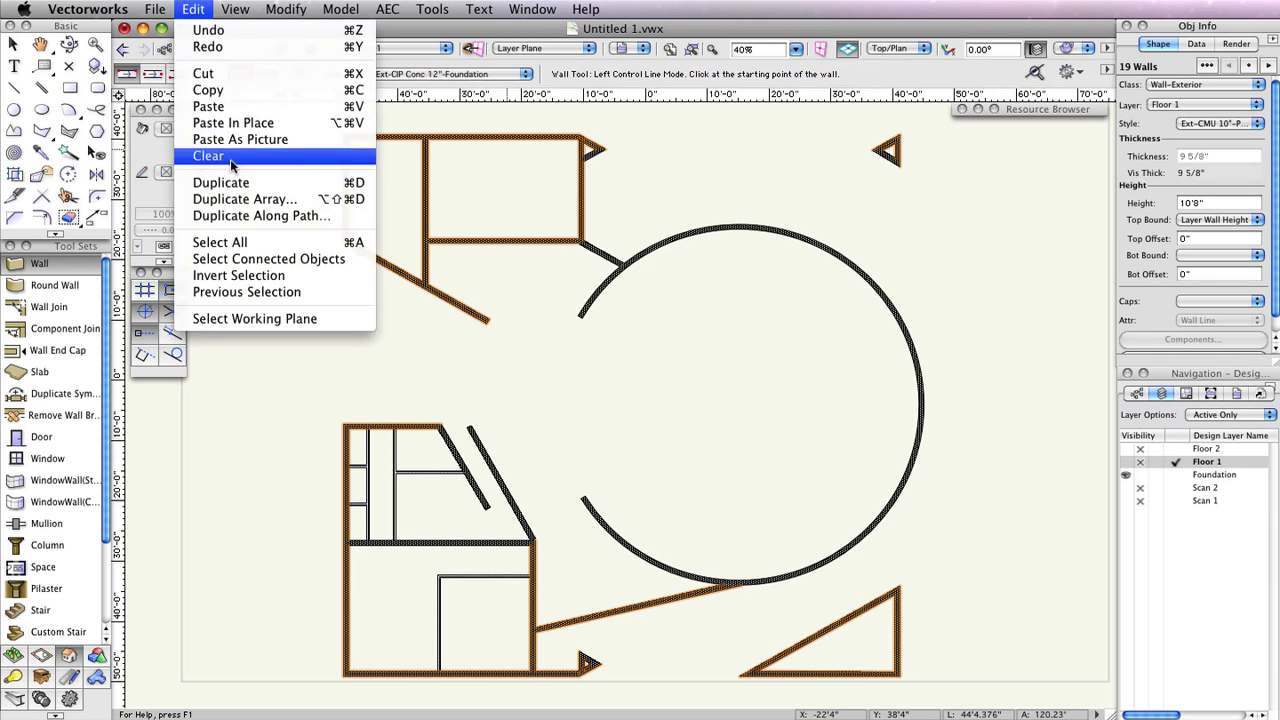
{"action": "left_click", "coordinate": [220, 242]}
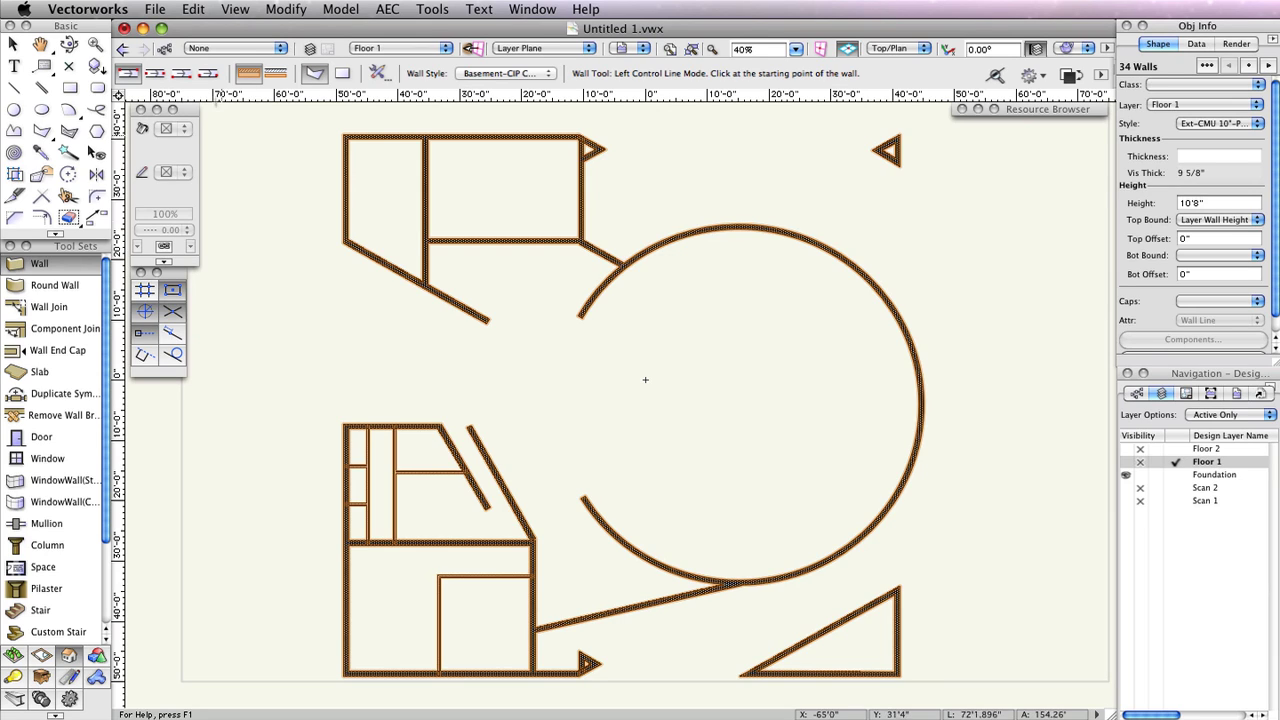
{"action": "left_click", "coordinate": [193, 9]}
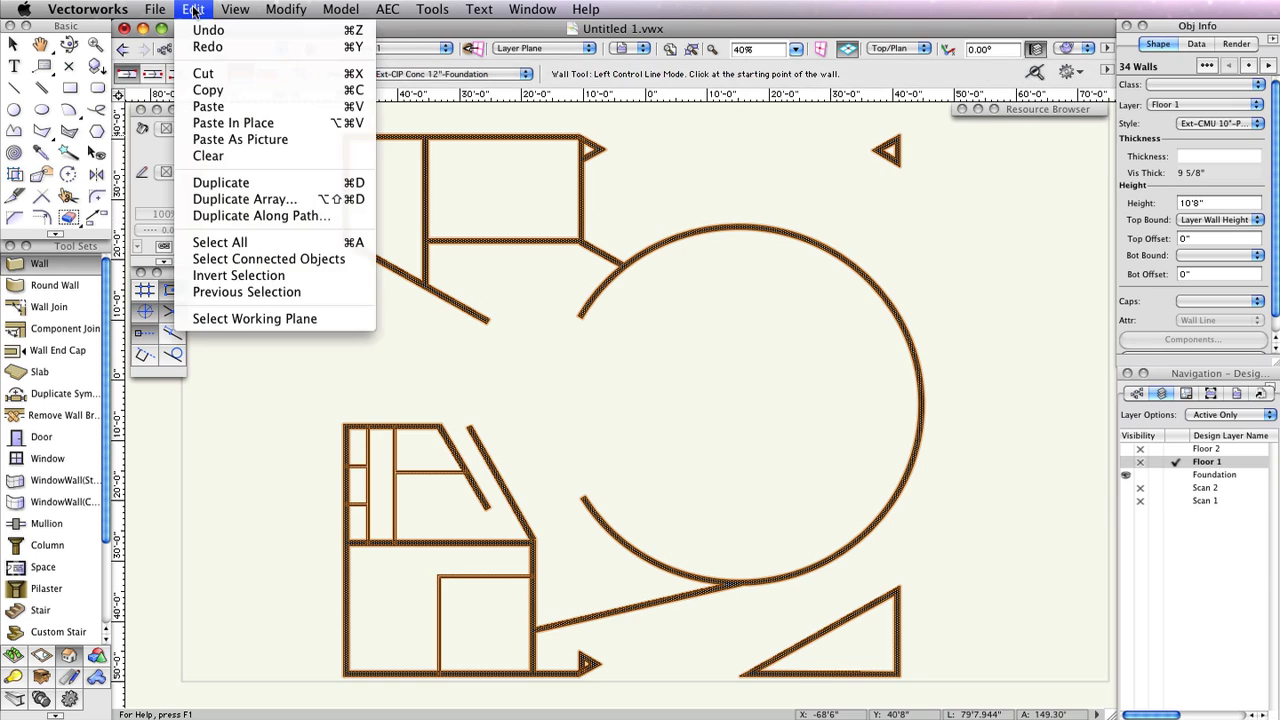
{"action": "left_click", "coordinate": [285, 91]}
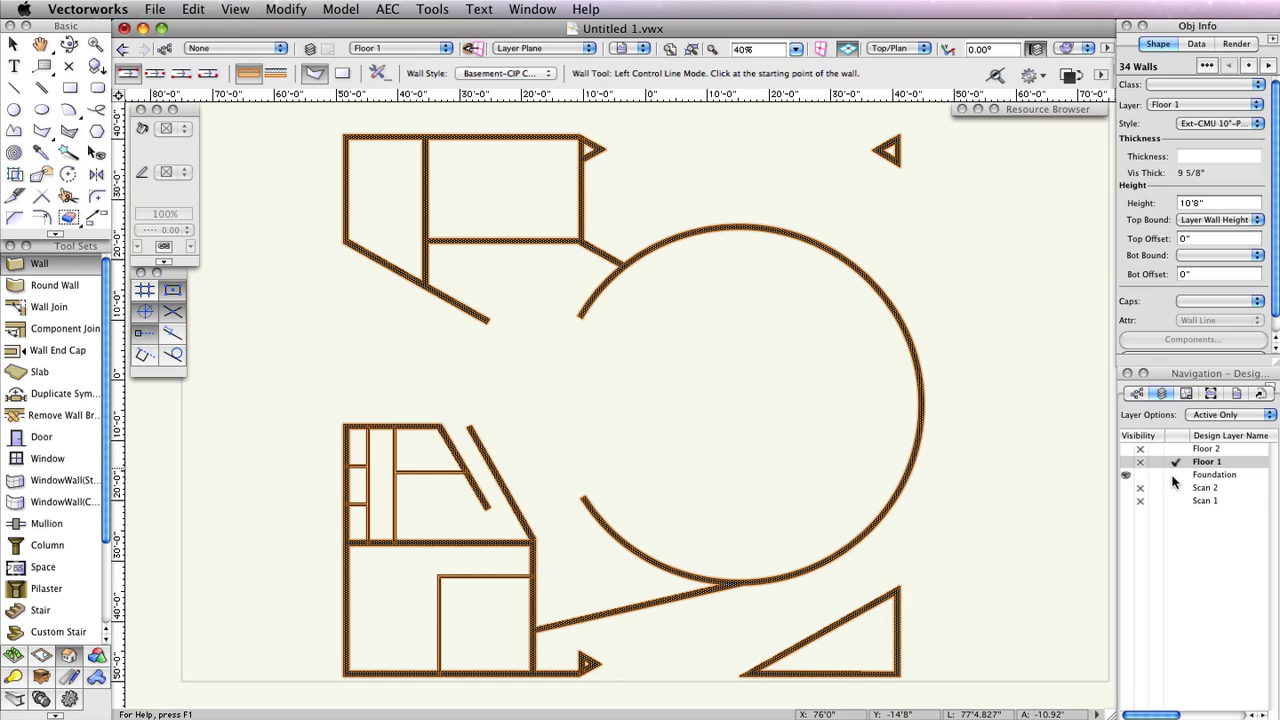
- Make Foundation the active layer, paste the copied Floor 1 walls in place, and deselect them
{"action": "left_click", "coordinate": [1175, 476]}
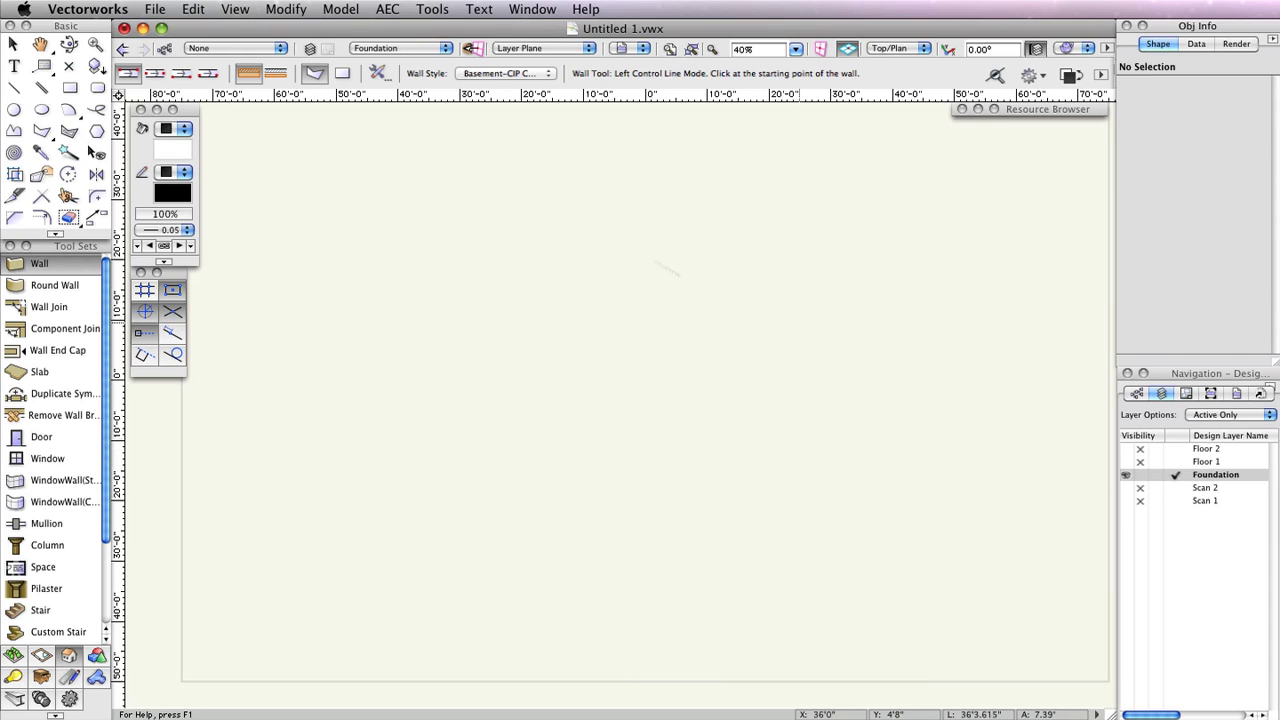
{"action": "left_click", "coordinate": [193, 10]}
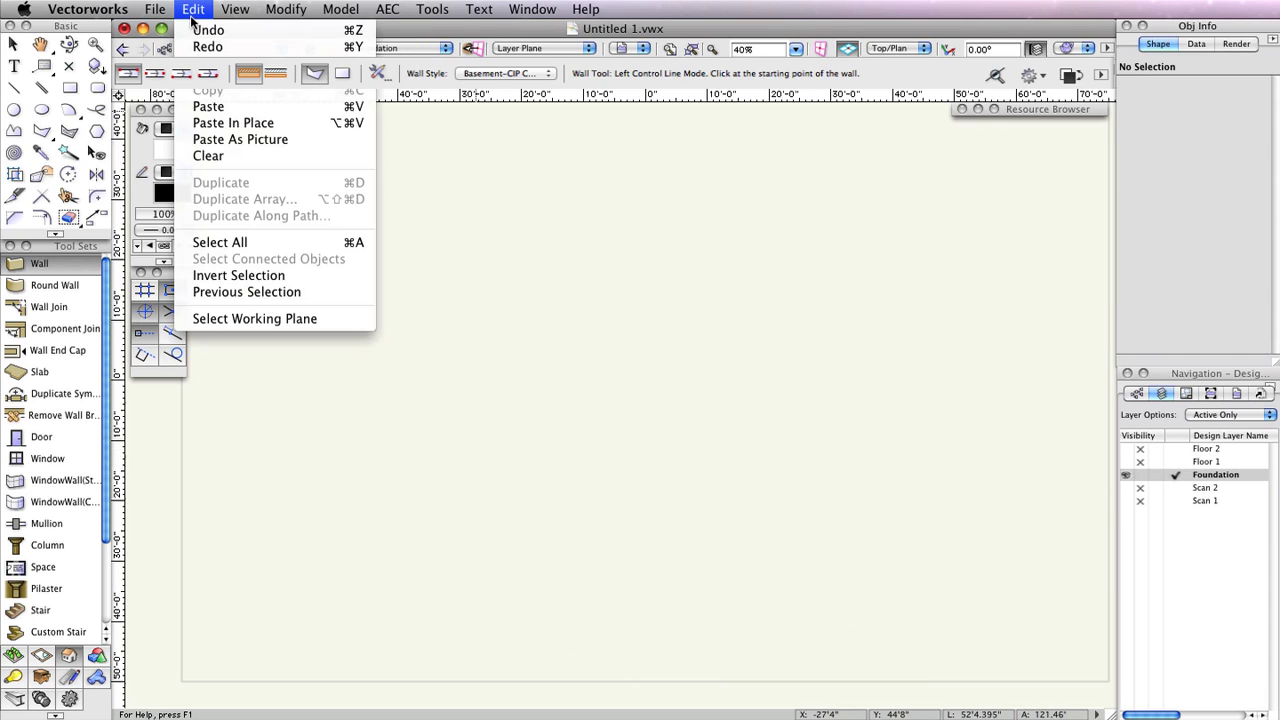
{"action": "left_click", "coordinate": [288, 123]}
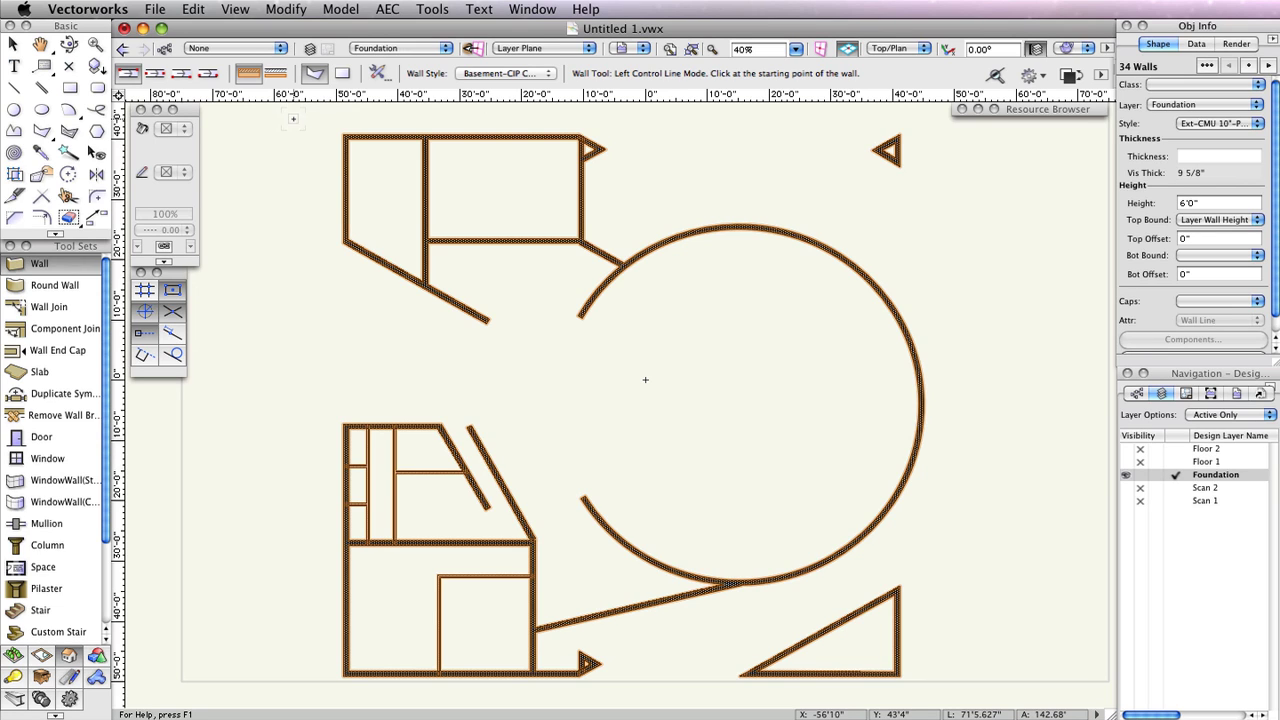
{"action": "key", "text": "x"}
{"action": "key", "text": "x"}
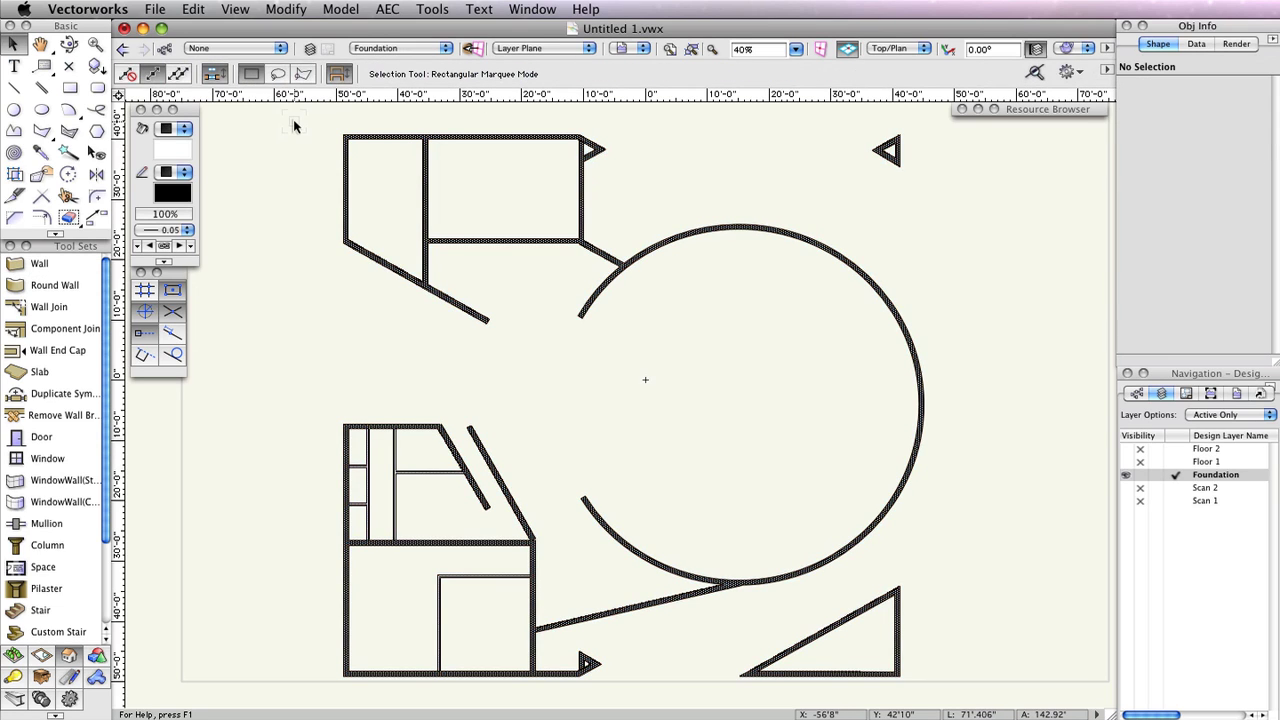
- Select all the interior partition walls using Select Similar matched by class and object type, and delete them
{"action": "left_click", "coordinate": [68, 152]}
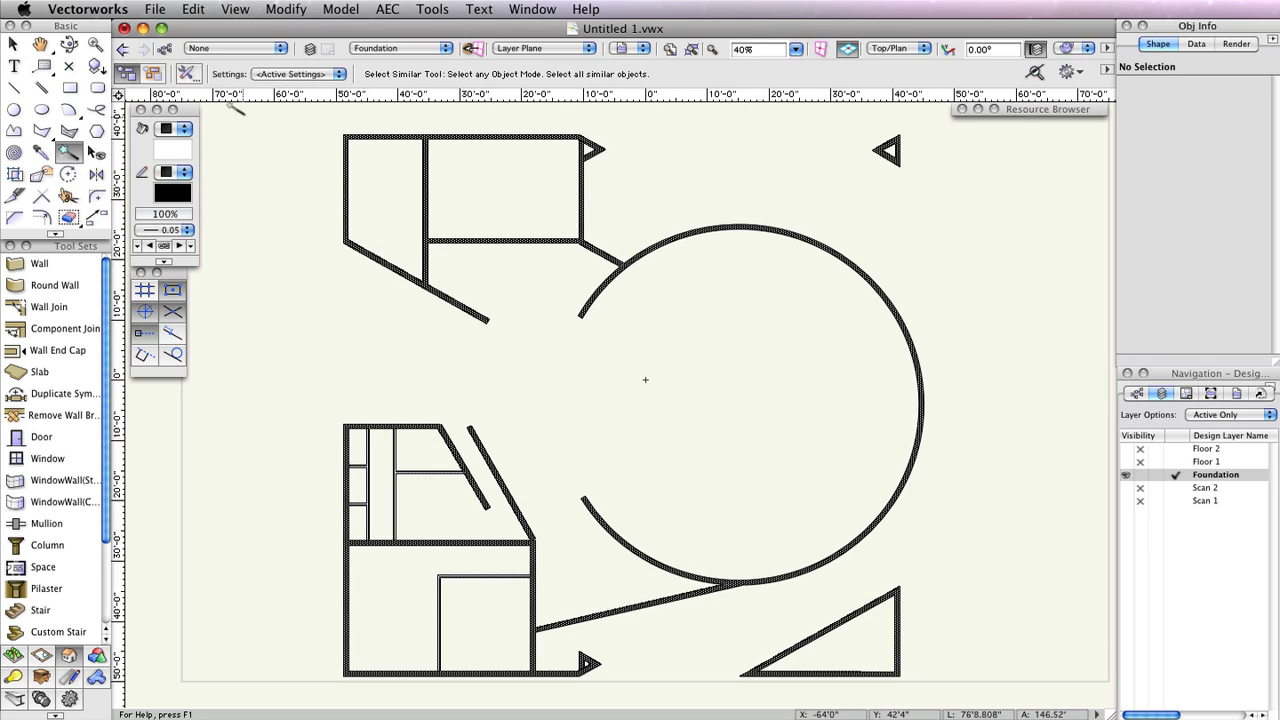
{"action": "left_click", "coordinate": [192, 79]}
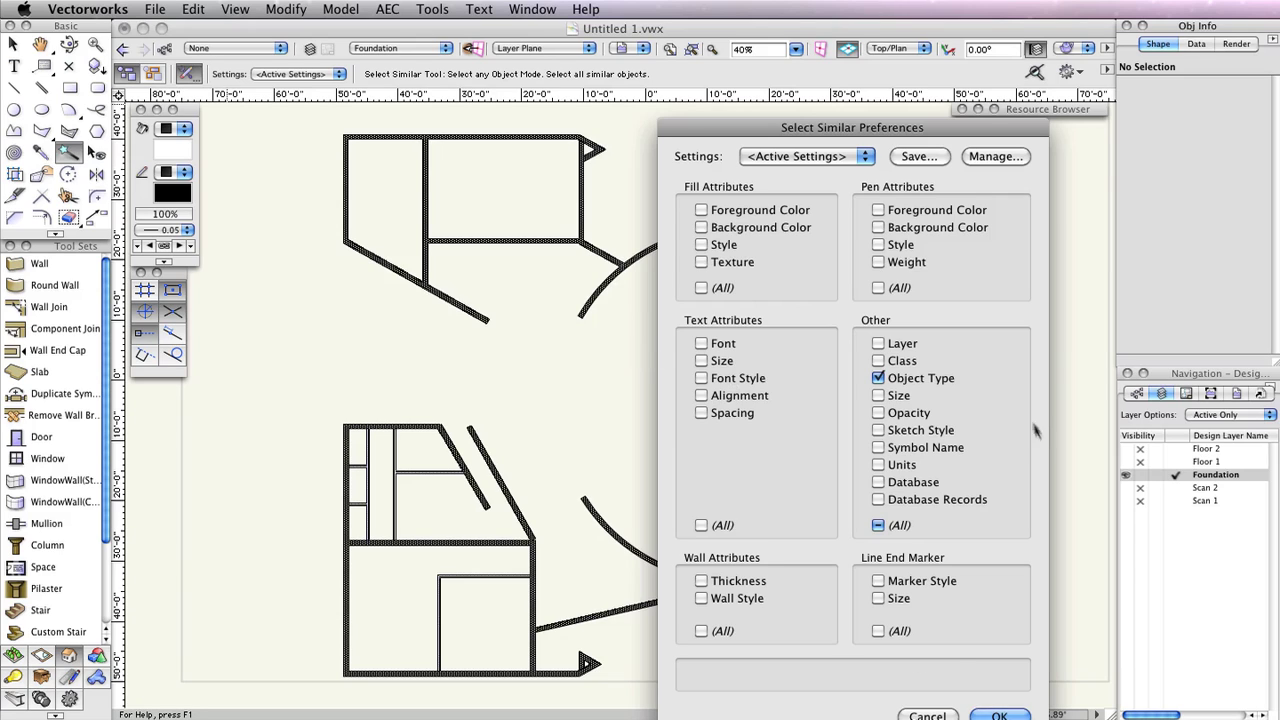
{"action": "left_click", "coordinate": [880, 361]}
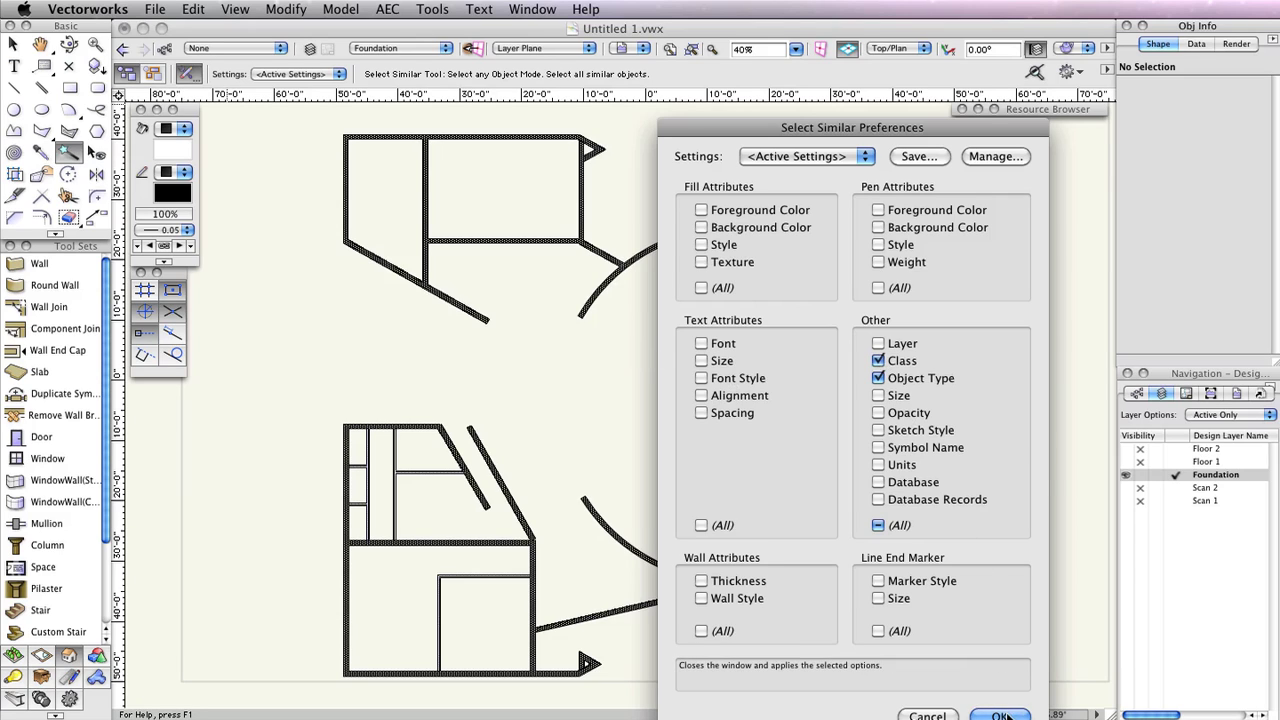
{"action": "left_click", "coordinate": [1001, 716]}
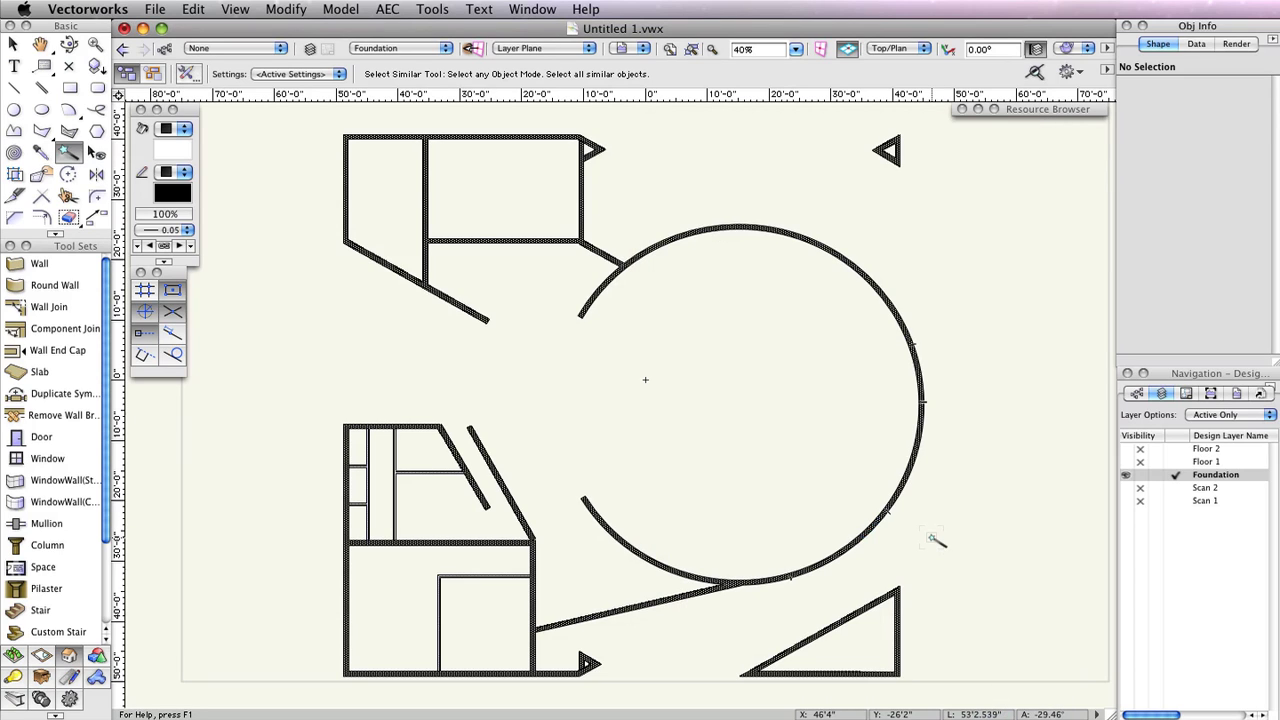
{"action": "left_click", "coordinate": [432, 474]}
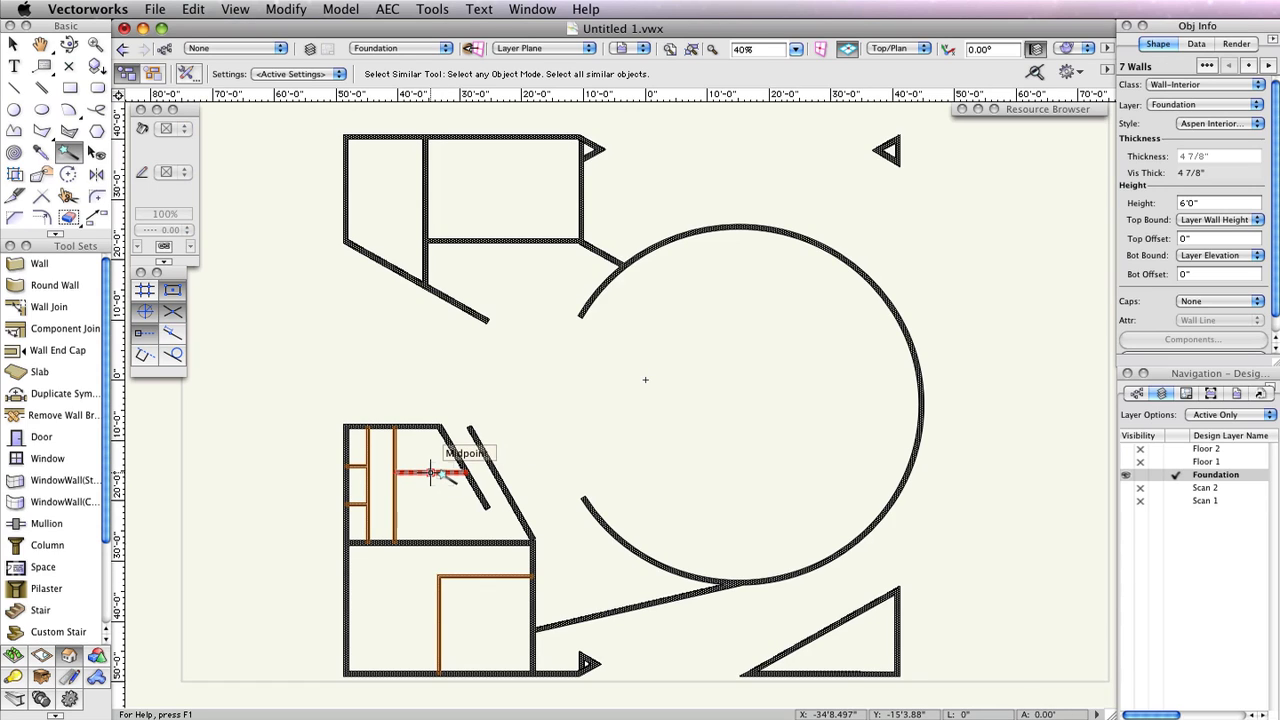
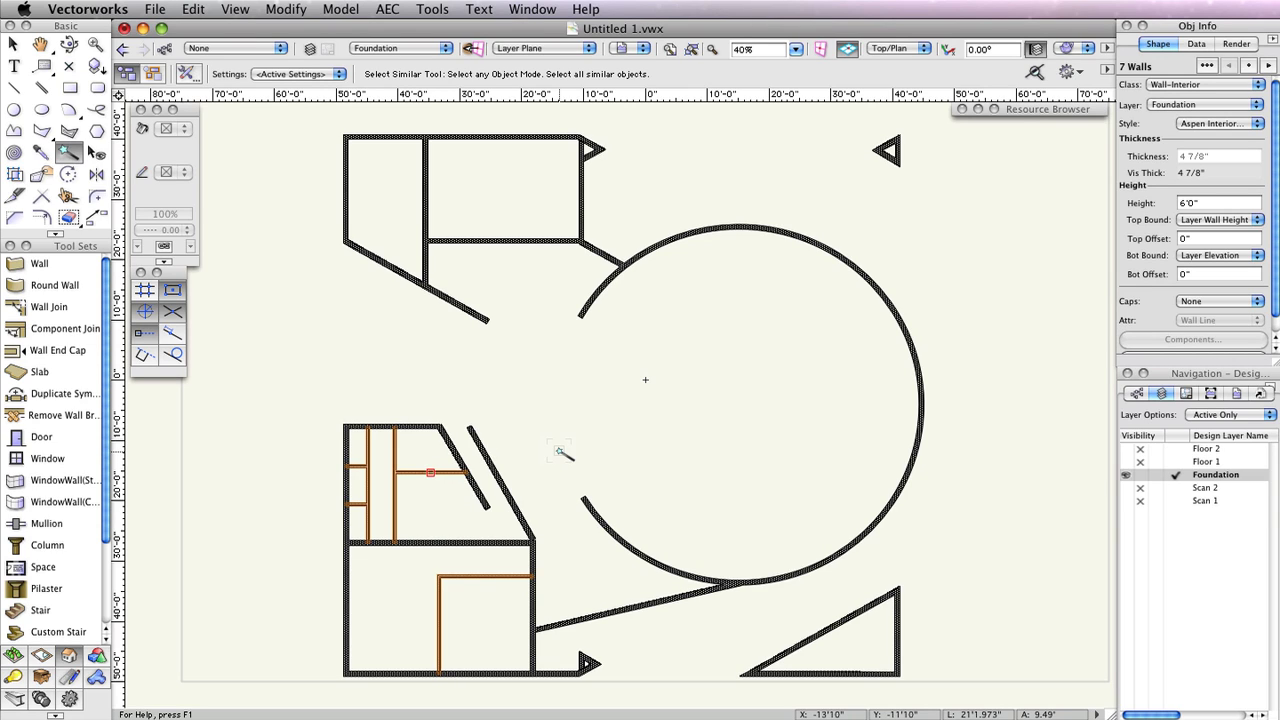
{"action": "key", "text": "Delete"}
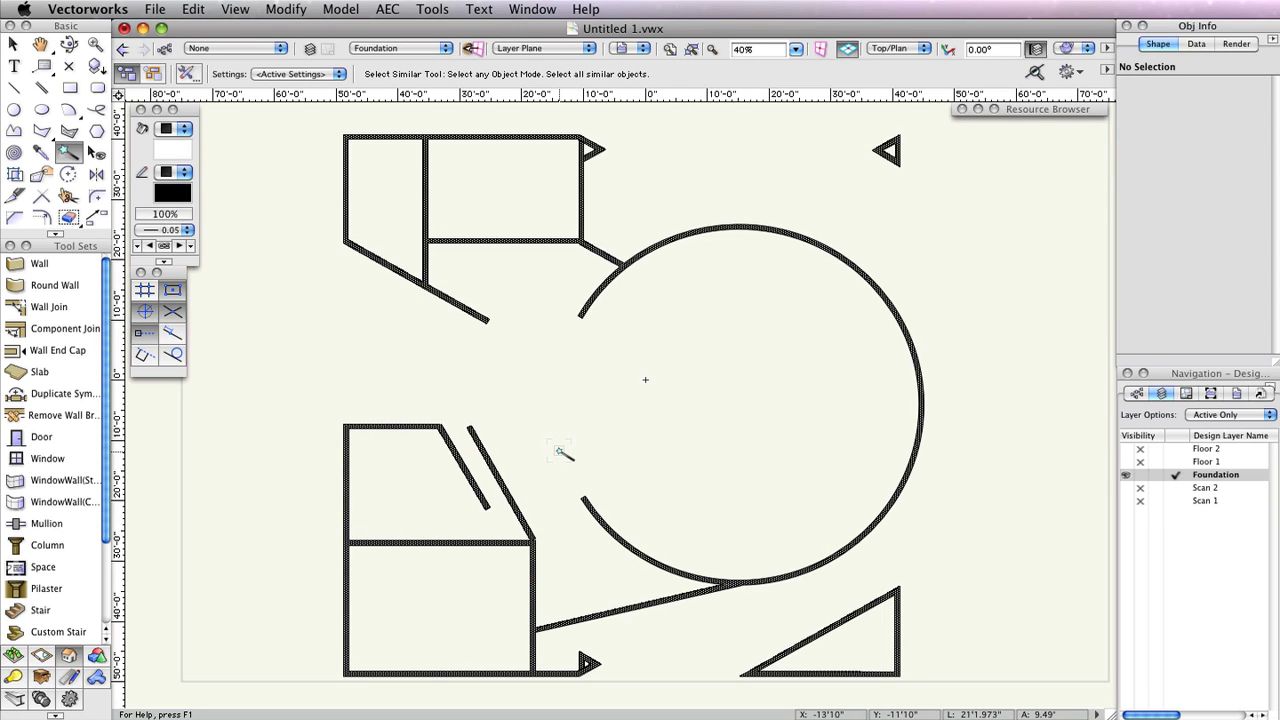
- Select all the remaining walls on the Foundation layer and assign them to the Wall-Foundation class
{"action": "key", "text": "super+a"}
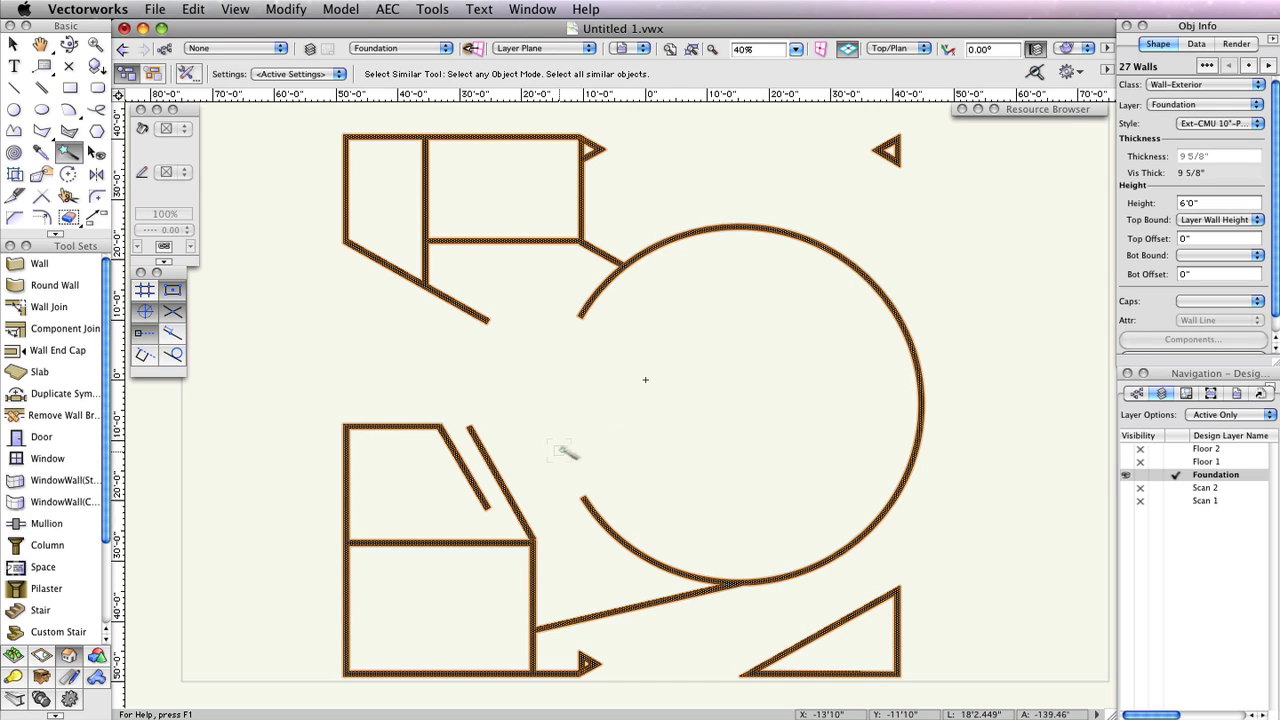
{"action": "left_click", "coordinate": [1224, 83]}
{"action": "mouse_move", "coordinate": [1206, 136]}
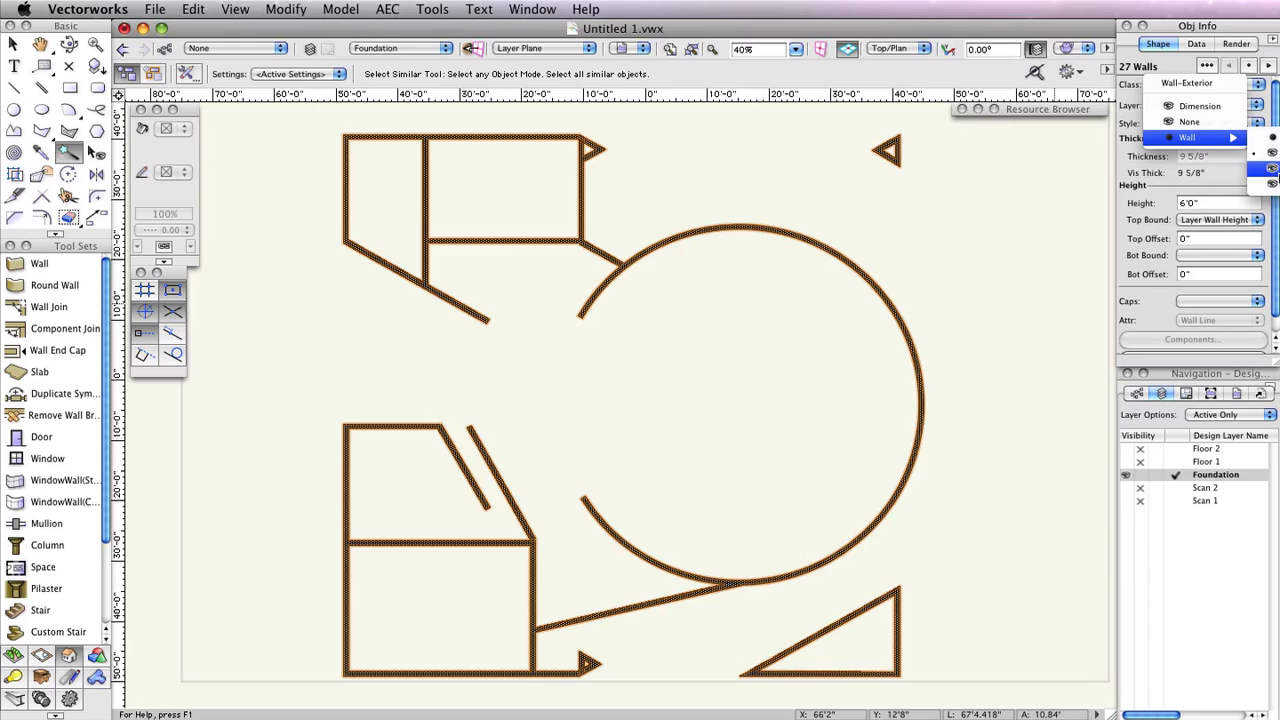
{"action": "left_click", "coordinate": [1266, 168]}
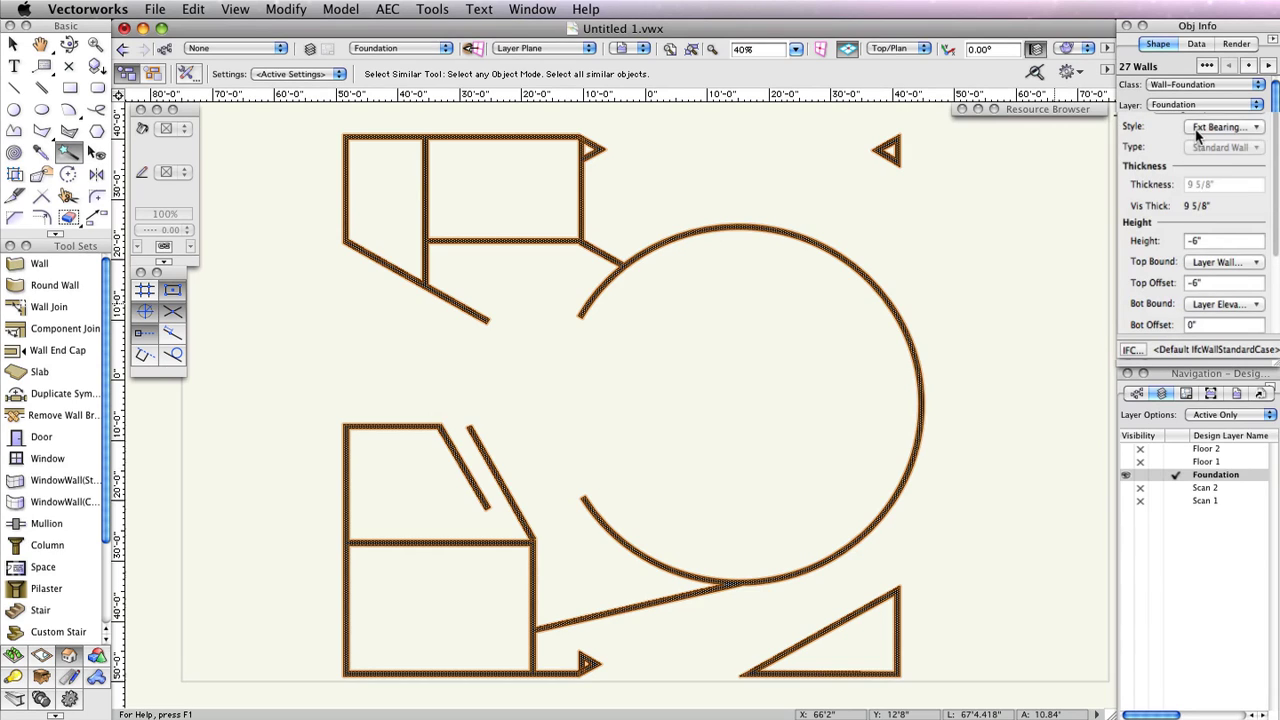
- Set the walls' replacement style to Basement-CIP Conc 12"-Foundation, aligning the CMU's left side with the CIP Concrete component's left side
{"action": "left_click", "coordinate": [1197, 135]}
{"action": "left_click", "coordinate": [1198, 161]}
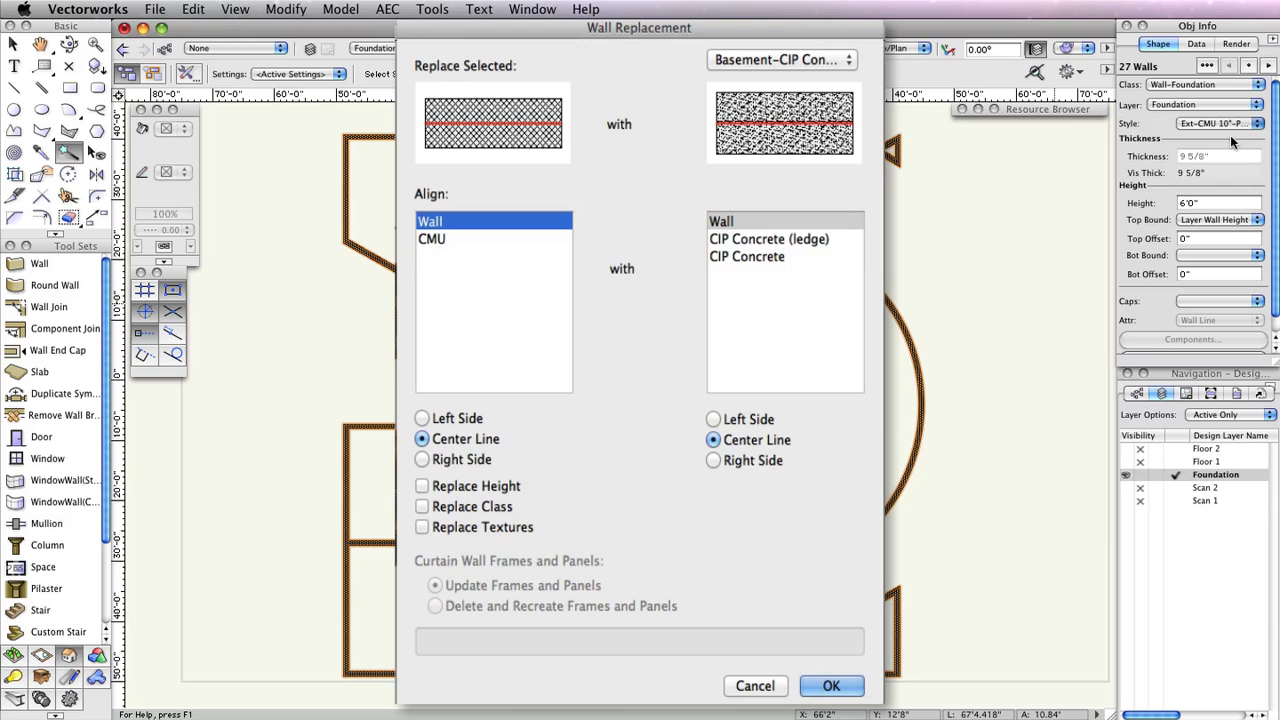
{"action": "left_click", "coordinate": [826, 62]}
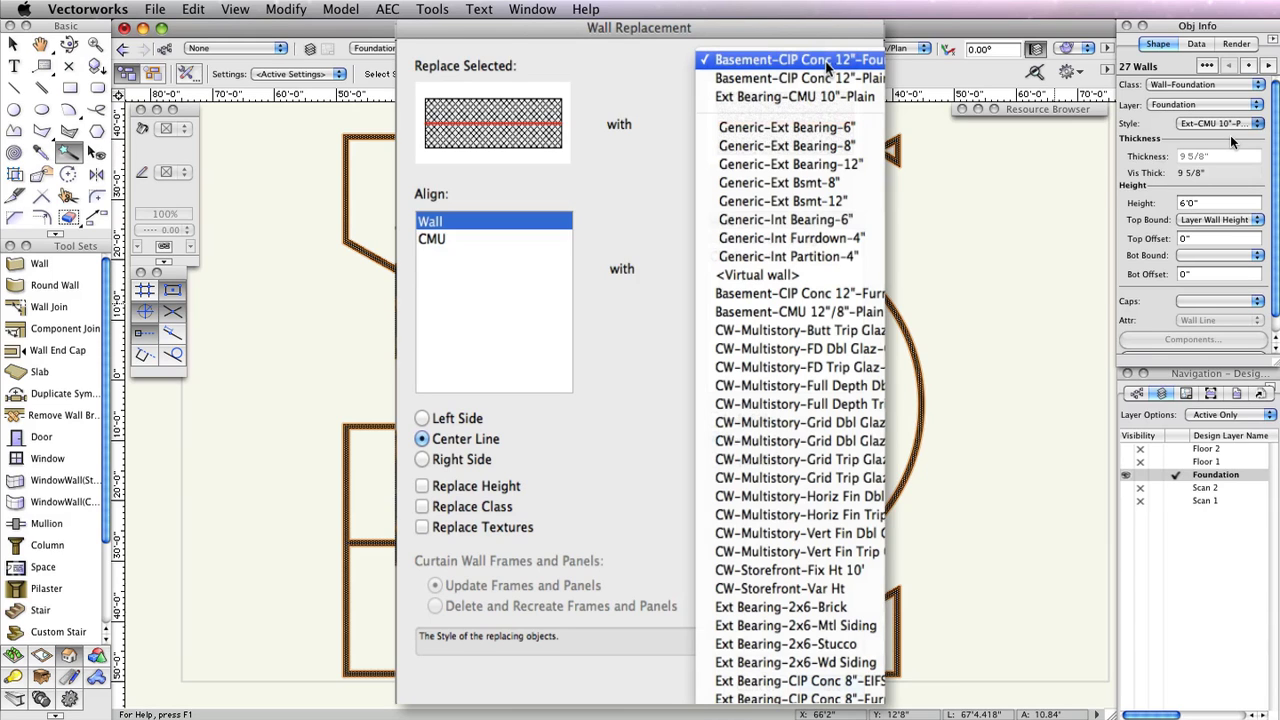
{"action": "left_click", "coordinate": [826, 62]}
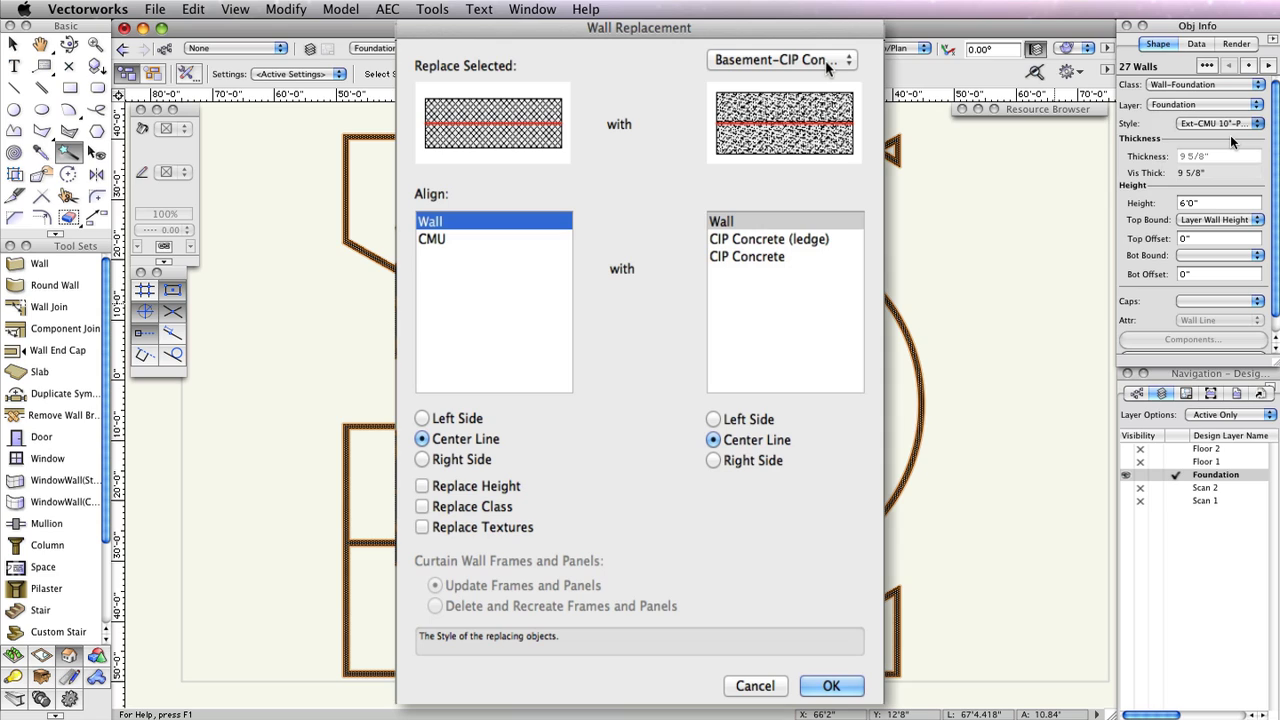
{"action": "left_click", "coordinate": [461, 240]}
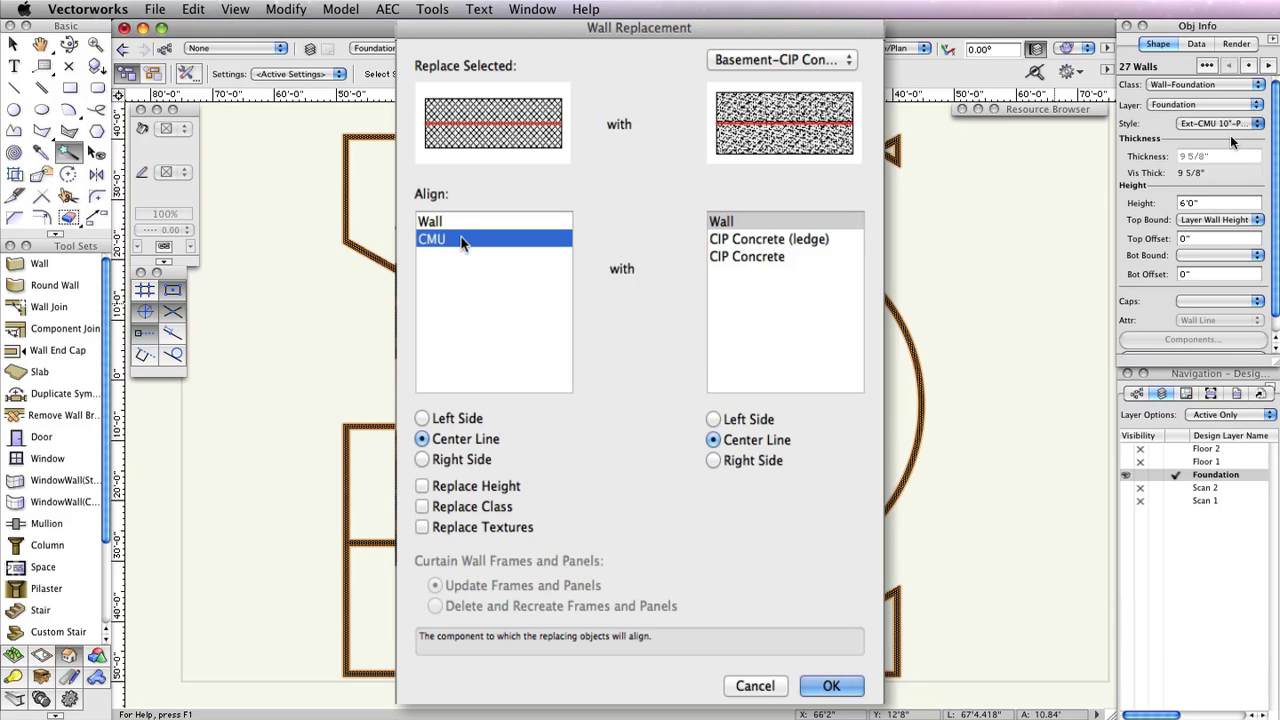
{"action": "left_click", "coordinate": [740, 258]}
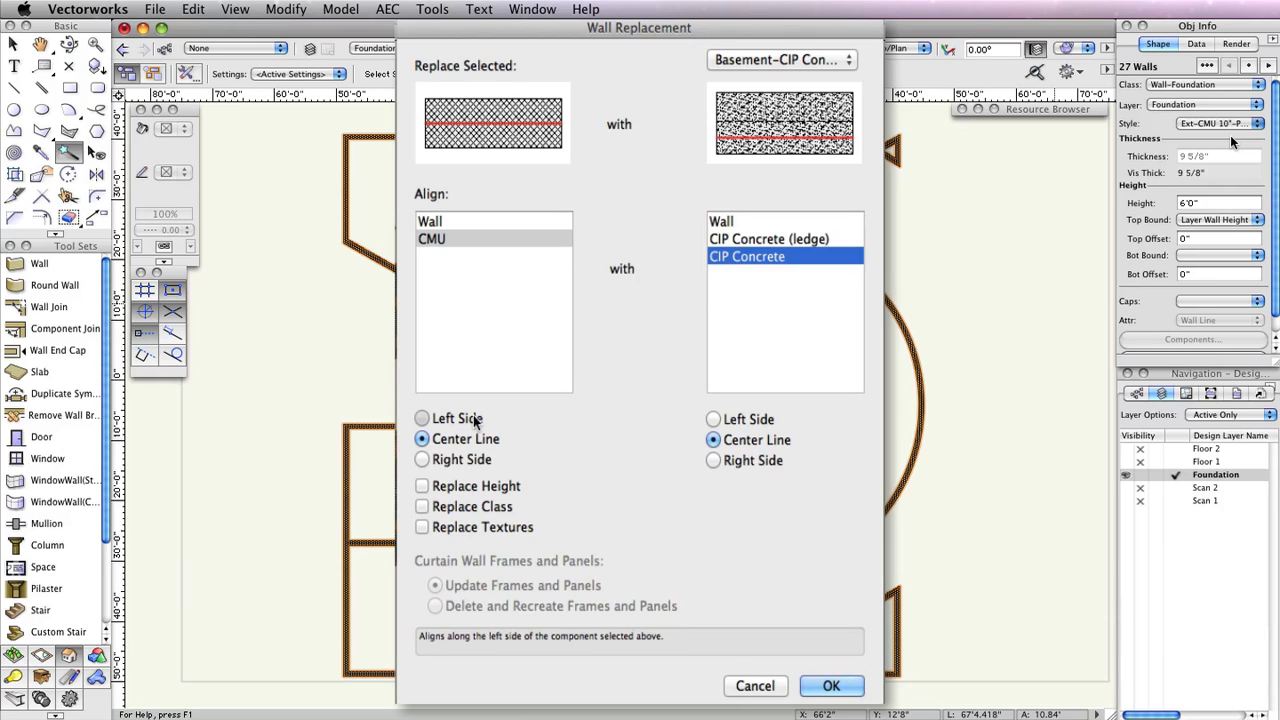
{"action": "left_click", "coordinate": [422, 418]}
{"action": "left_click", "coordinate": [713, 419]}
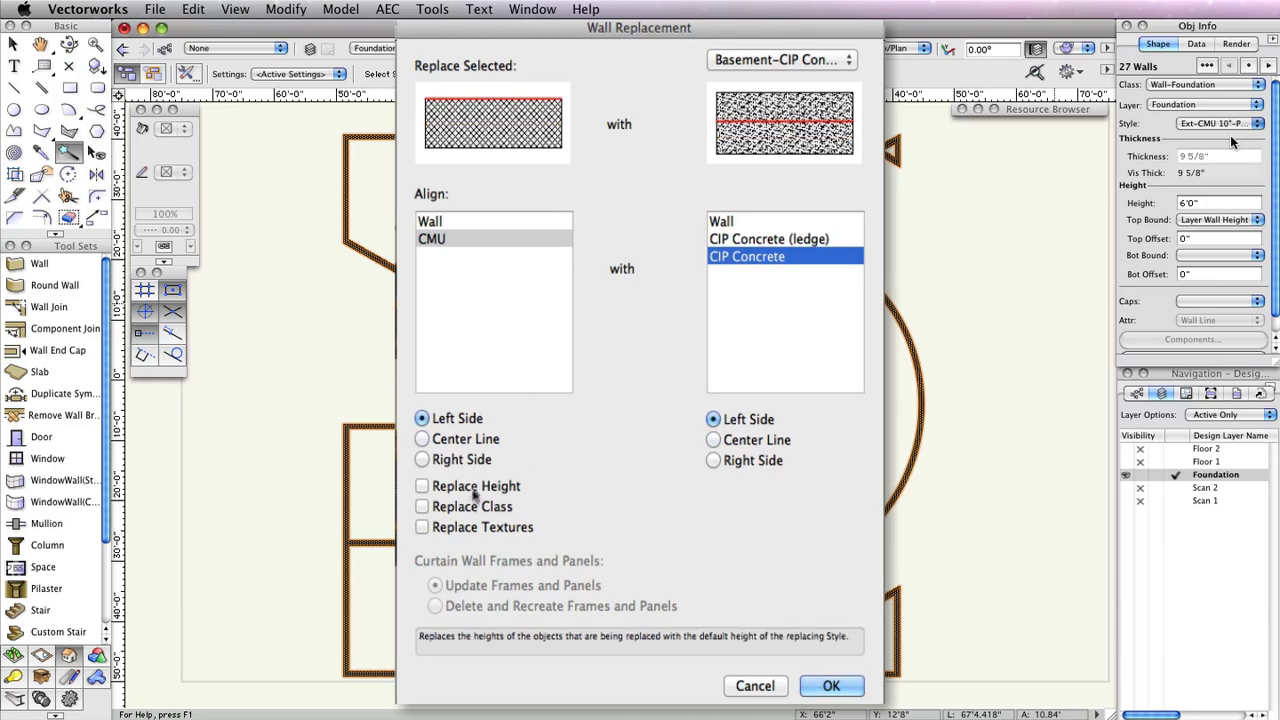
- Include height, class and textures in the wall replacement and apply it
{"action": "left_click", "coordinate": [424, 486]}
{"action": "left_click", "coordinate": [472, 509]}
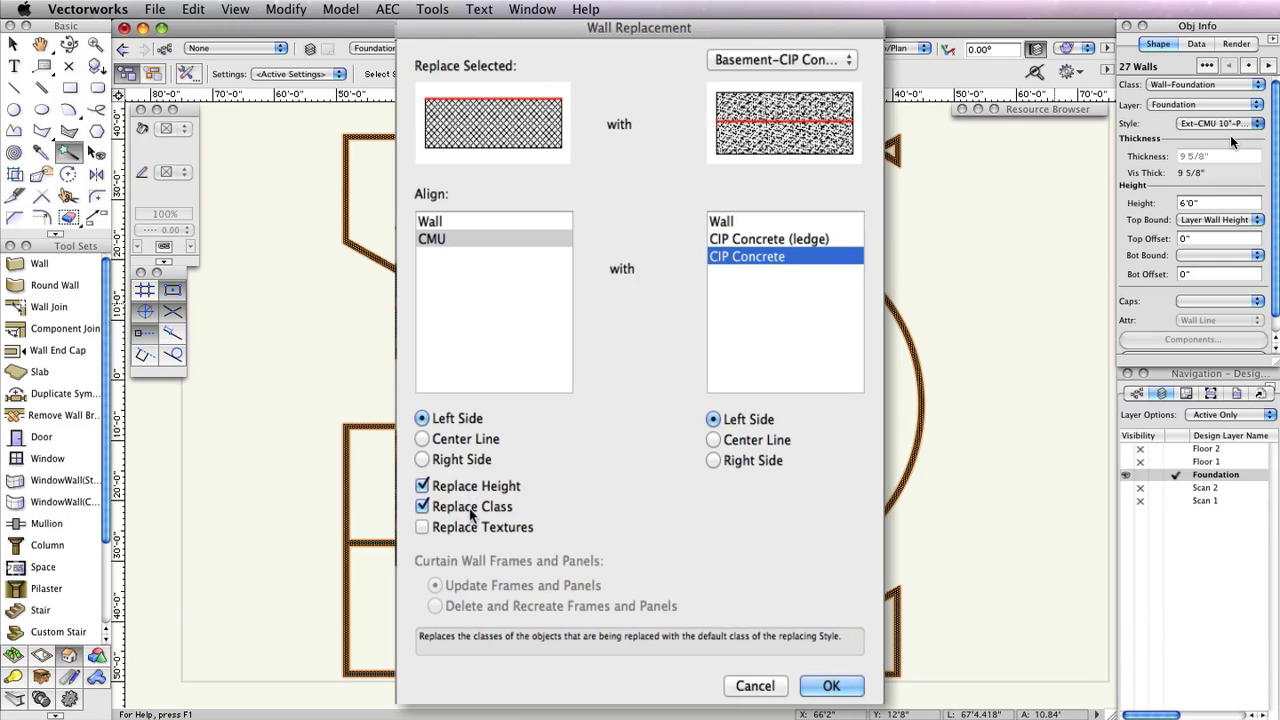
{"action": "left_click", "coordinate": [476, 530]}
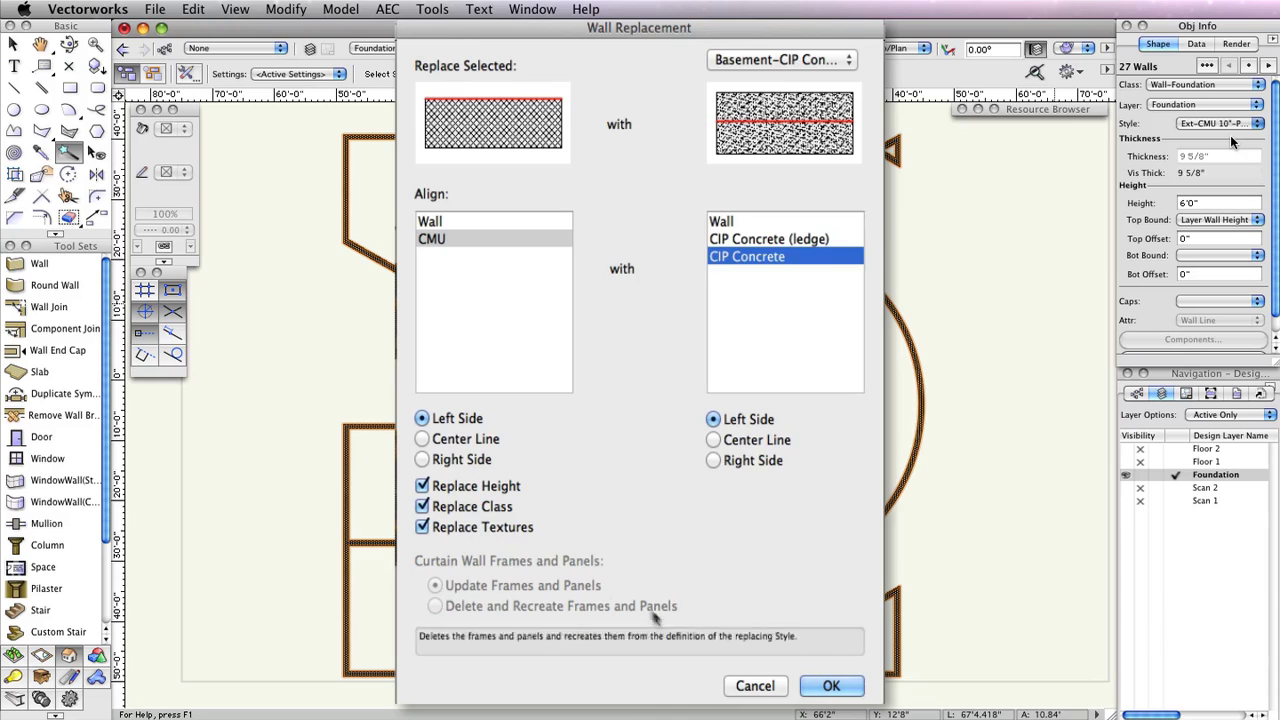
{"action": "left_click", "coordinate": [831, 686]}
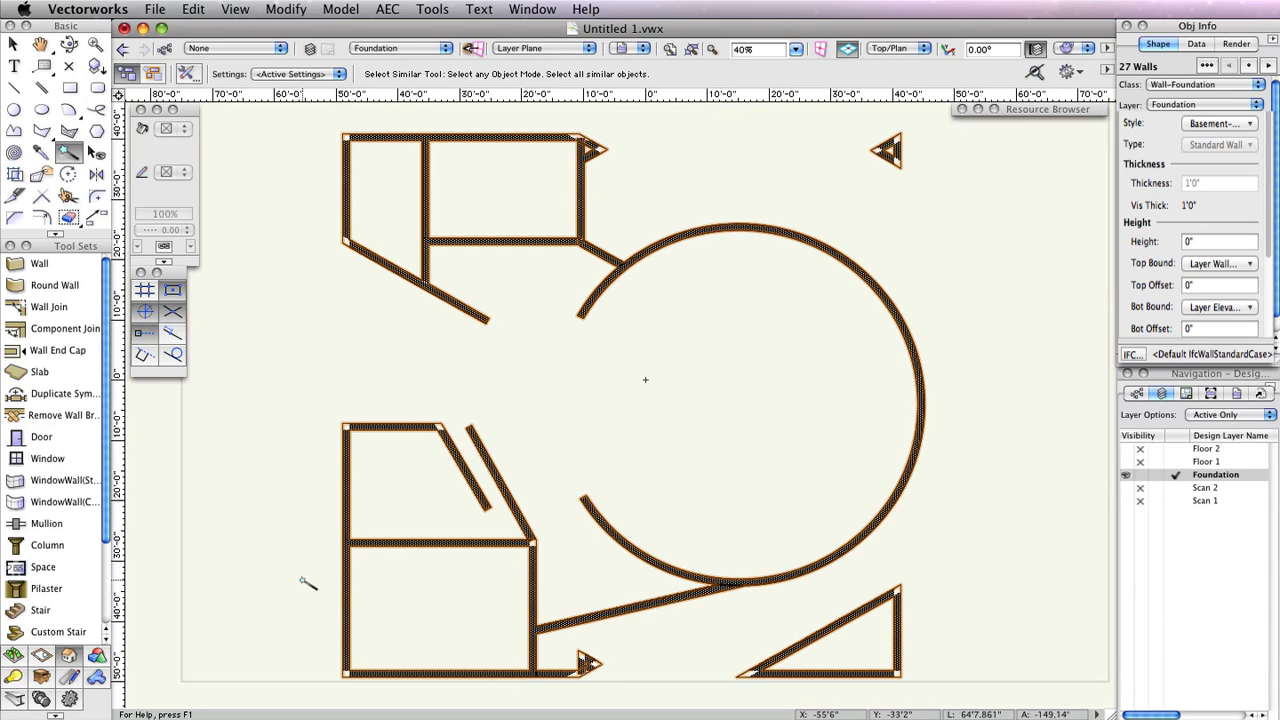
- L-join the upper-left building's outer corner walls and the walls meeting at its small triangular corner
{"action": "left_click", "coordinate": [55, 307]}
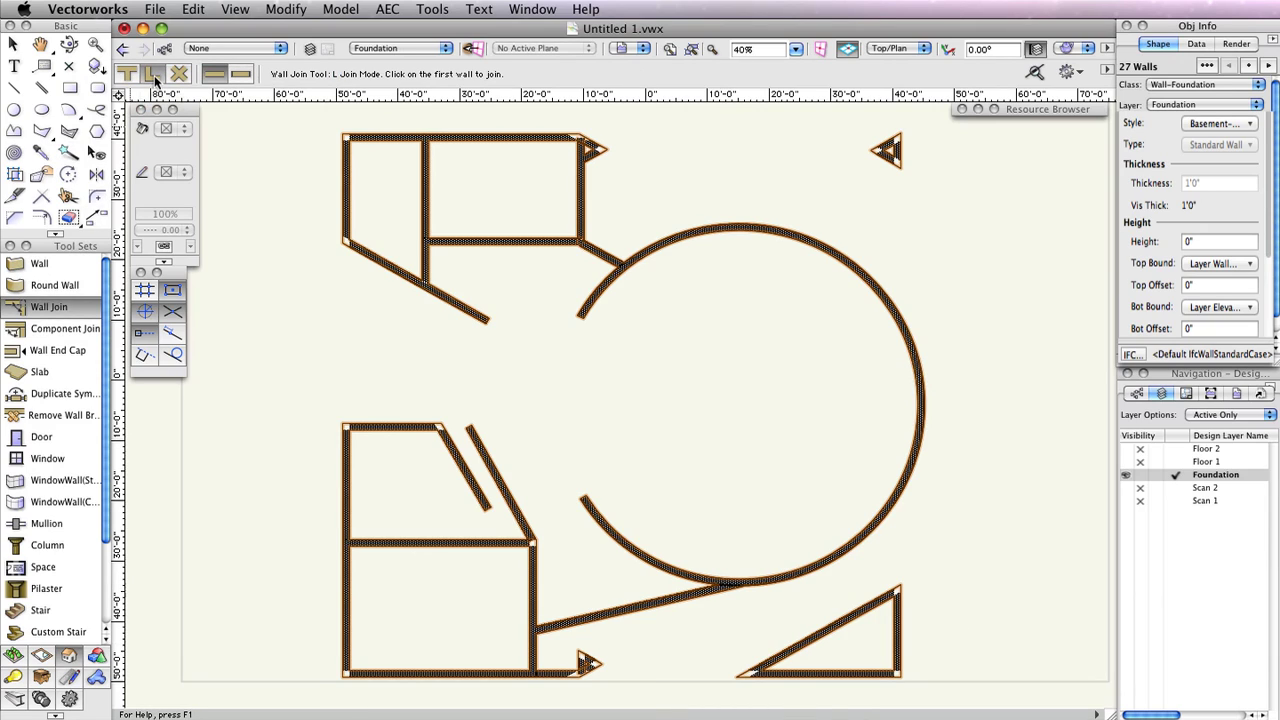
{"action": "left_click", "coordinate": [392, 140]}
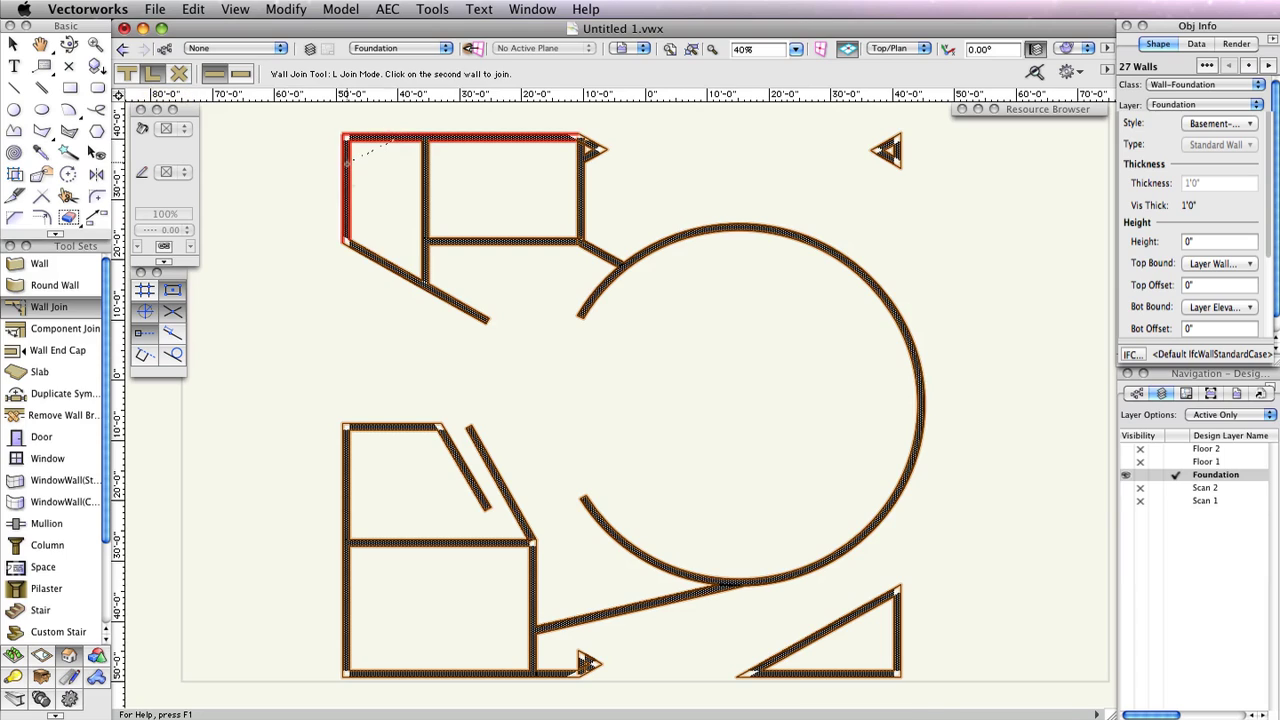
{"action": "left_click", "coordinate": [348, 160]}
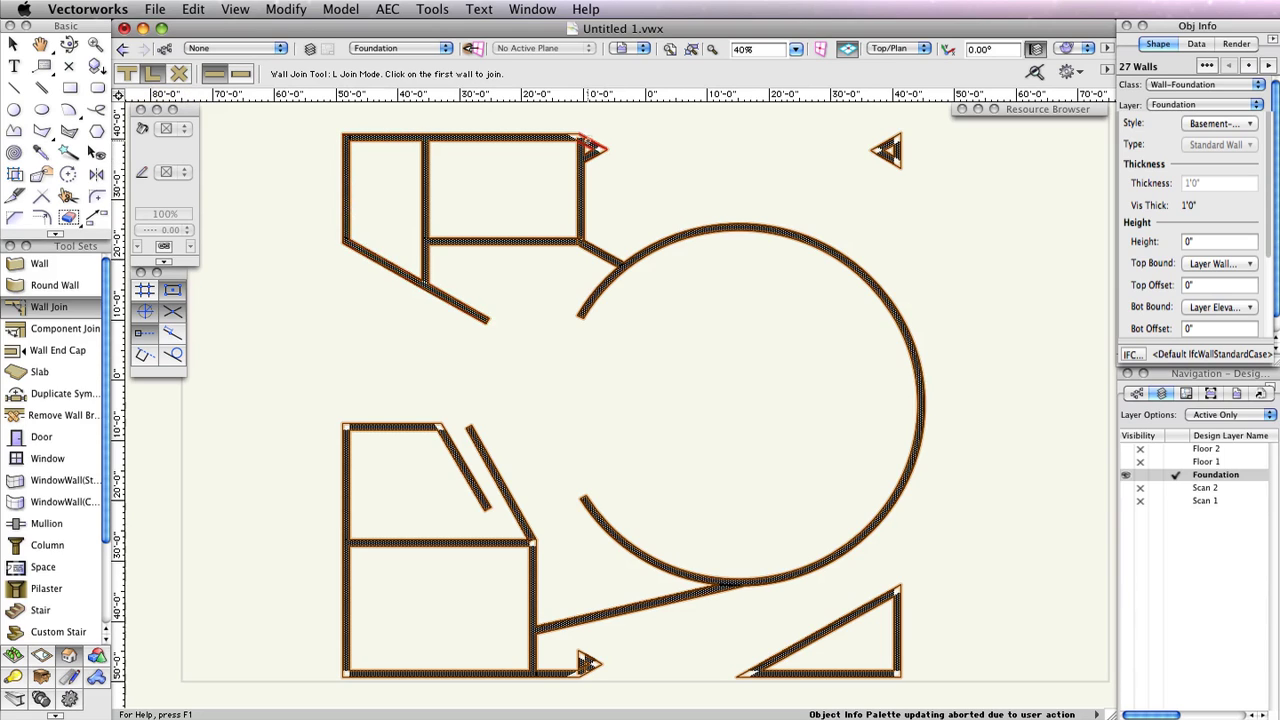
{"action": "left_click", "coordinate": [588, 142]}
{"action": "left_click", "coordinate": [589, 156]}
{"action": "left_click", "coordinate": [565, 138]}
{"action": "left_click", "coordinate": [584, 140]}
- L-join the outer corners of the lower-left building, including its diagonal walls and the bottom wall's end at the small triangle
{"action": "left_click", "coordinate": [446, 436]}
{"action": "left_click", "coordinate": [425, 428]}
{"action": "left_click", "coordinate": [376, 428]}
{"action": "left_click", "coordinate": [347, 457]}
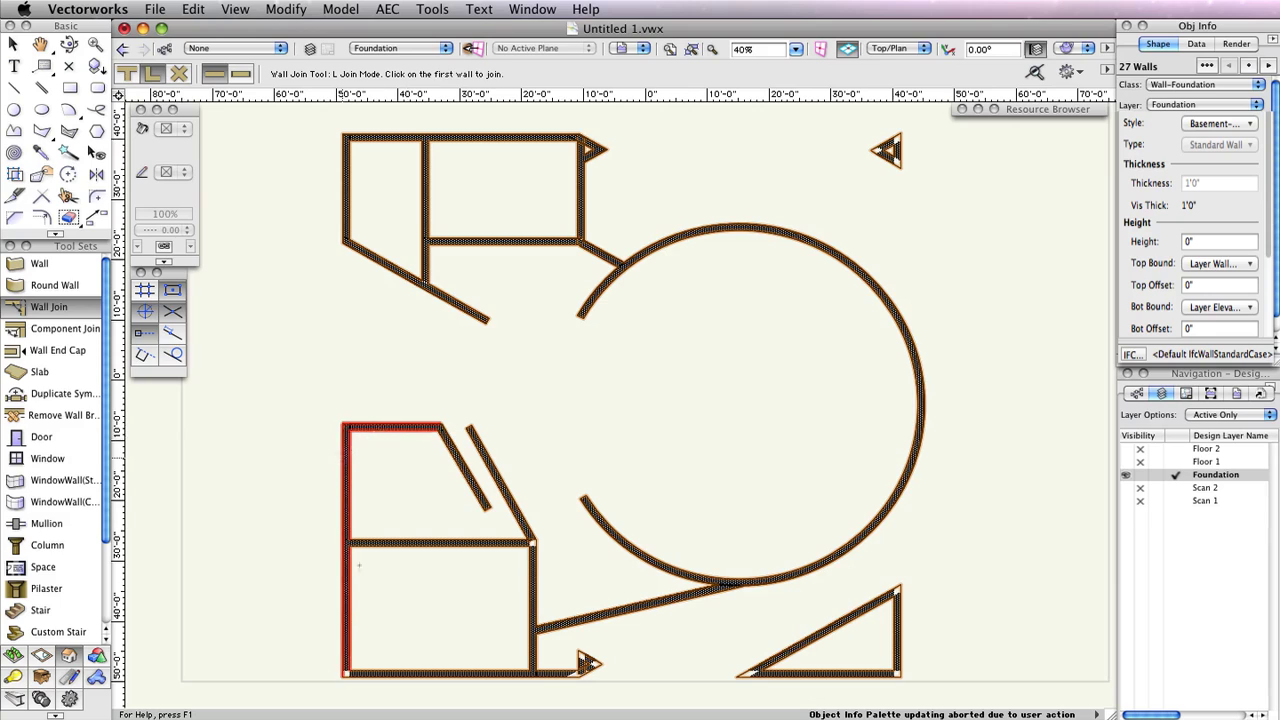
{"action": "left_click", "coordinate": [355, 570]}
{"action": "left_click", "coordinate": [374, 673]}
{"action": "left_click", "coordinate": [528, 536]}
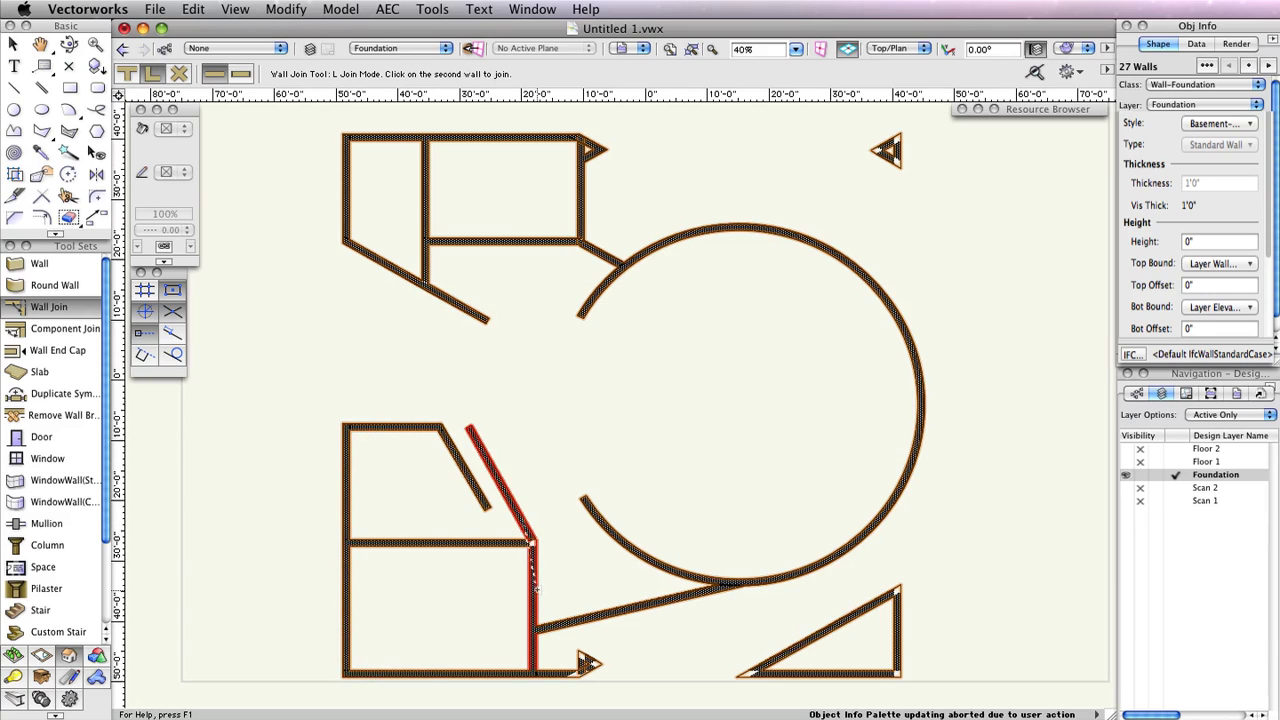
{"action": "left_click", "coordinate": [536, 588]}
{"action": "left_click", "coordinate": [570, 673]}
{"action": "left_click", "coordinate": [589, 669]}
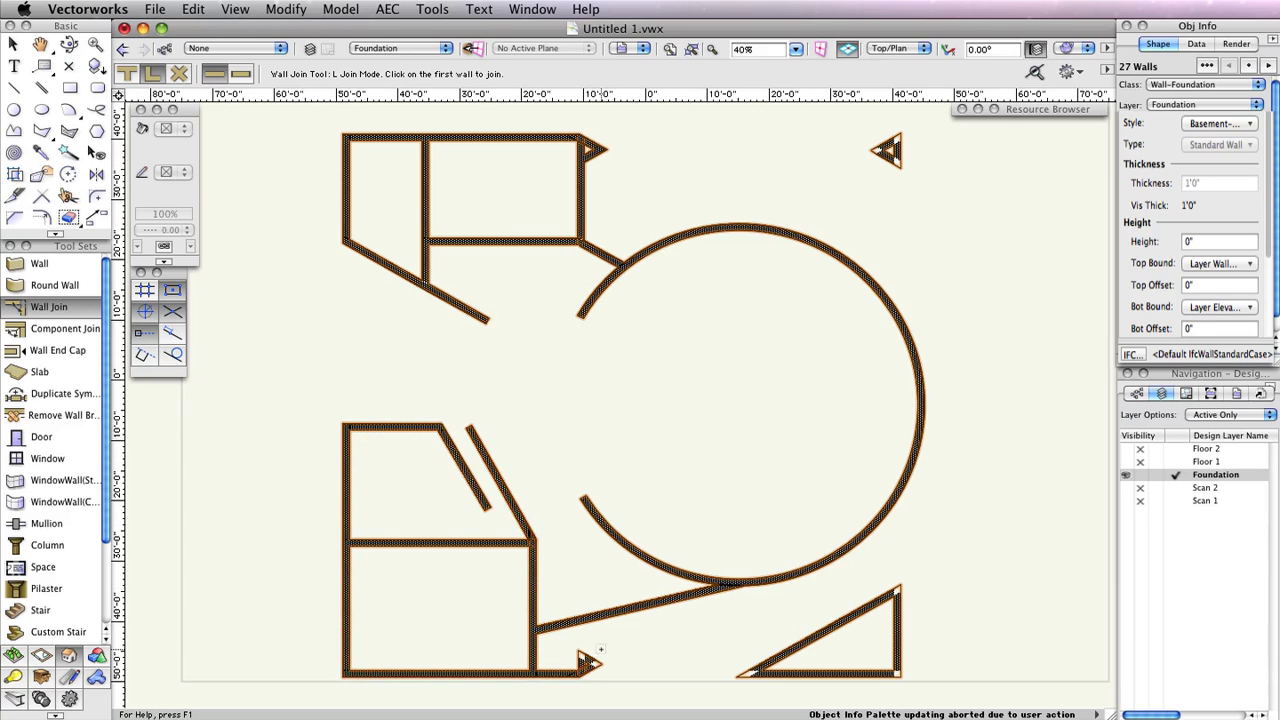
- L-join the remaining corners of the small triangle beside the lower-left building
{"action": "left_click", "coordinate": [592, 668]}
{"action": "left_click", "coordinate": [593, 656]}
{"action": "left_click", "coordinate": [582, 658]}
{"action": "left_click", "coordinate": [582, 656]}
{"action": "left_click", "coordinate": [583, 655]}
{"action": "left_click", "coordinate": [581, 661]}
- L-join the three corners of the large triangular wall group below the round wall
{"action": "left_click", "coordinate": [860, 613]}
{"action": "left_click", "coordinate": [898, 628]}
{"action": "left_click", "coordinate": [898, 645]}
{"action": "left_click", "coordinate": [872, 674]}
{"action": "left_click", "coordinate": [820, 674]}
{"action": "left_click", "coordinate": [792, 651]}
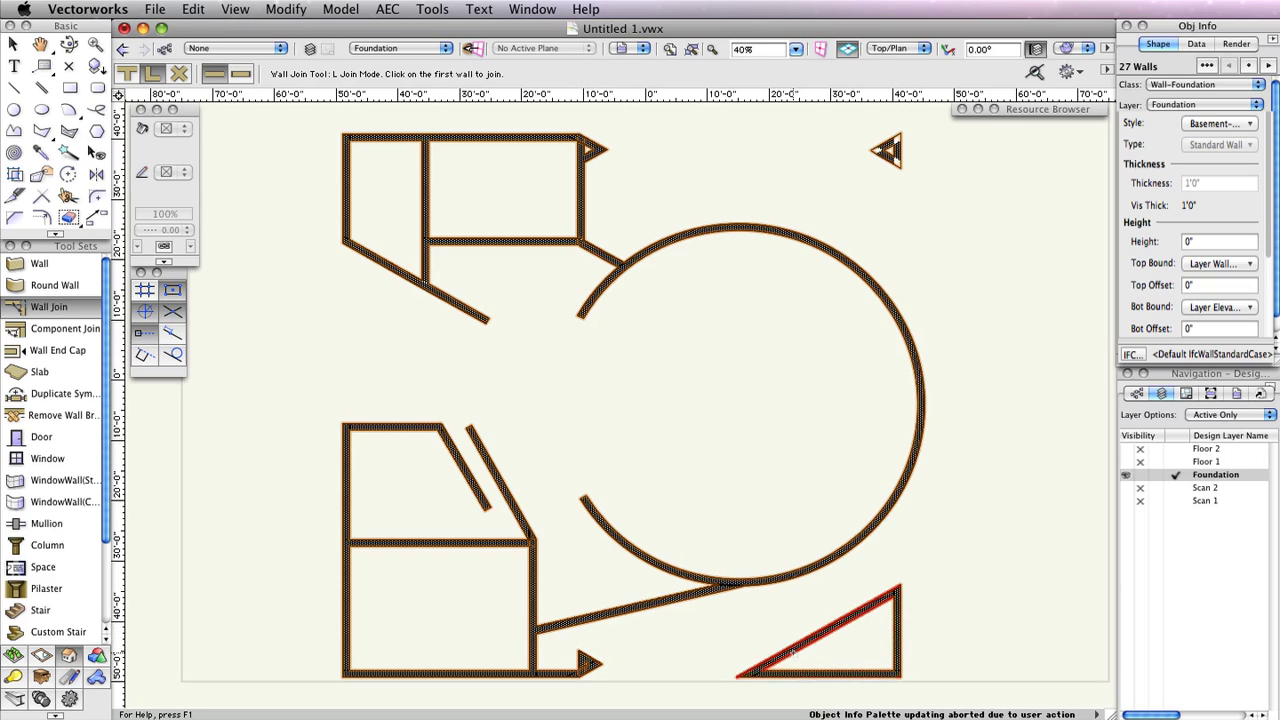
- L-join the three corners of the small detached triangle above the round wall
{"action": "left_click", "coordinate": [885, 150]}
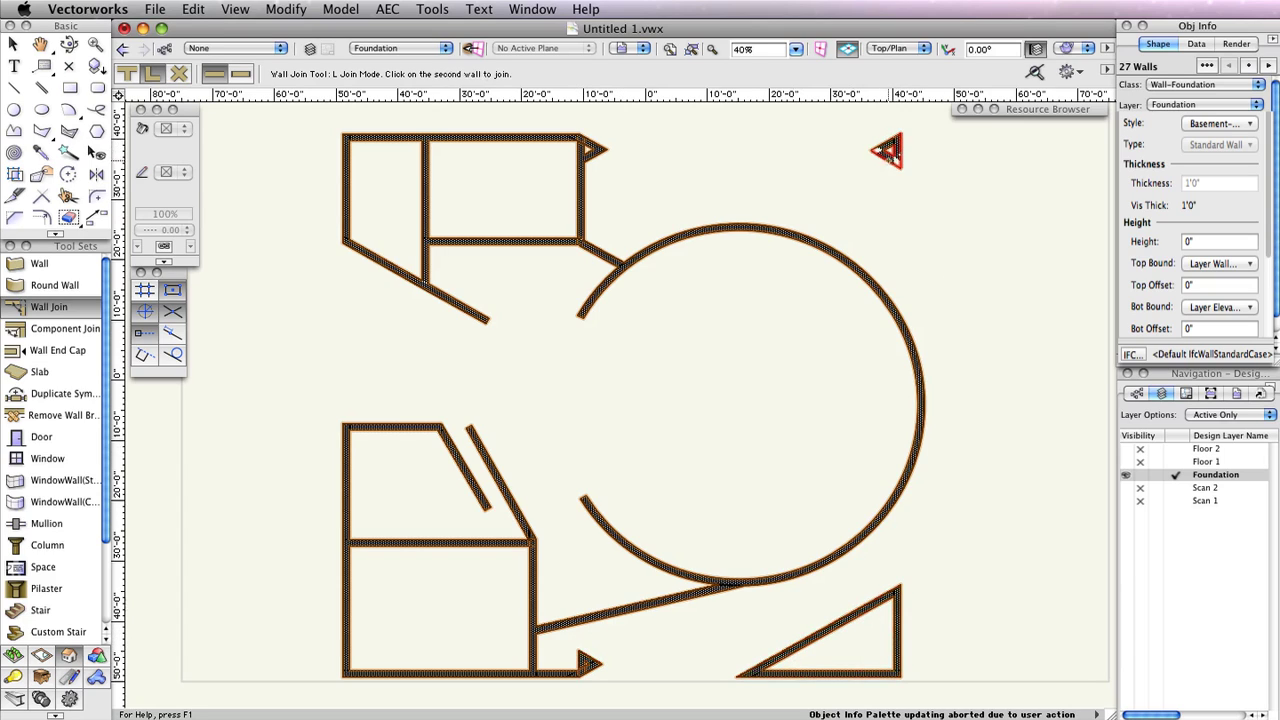
{"action": "left_click", "coordinate": [891, 160]}
{"action": "left_click", "coordinate": [886, 158]}
{"action": "left_click", "coordinate": [886, 145]}
{"action": "left_click", "coordinate": [886, 144]}
{"action": "left_click", "coordinate": [887, 156]}
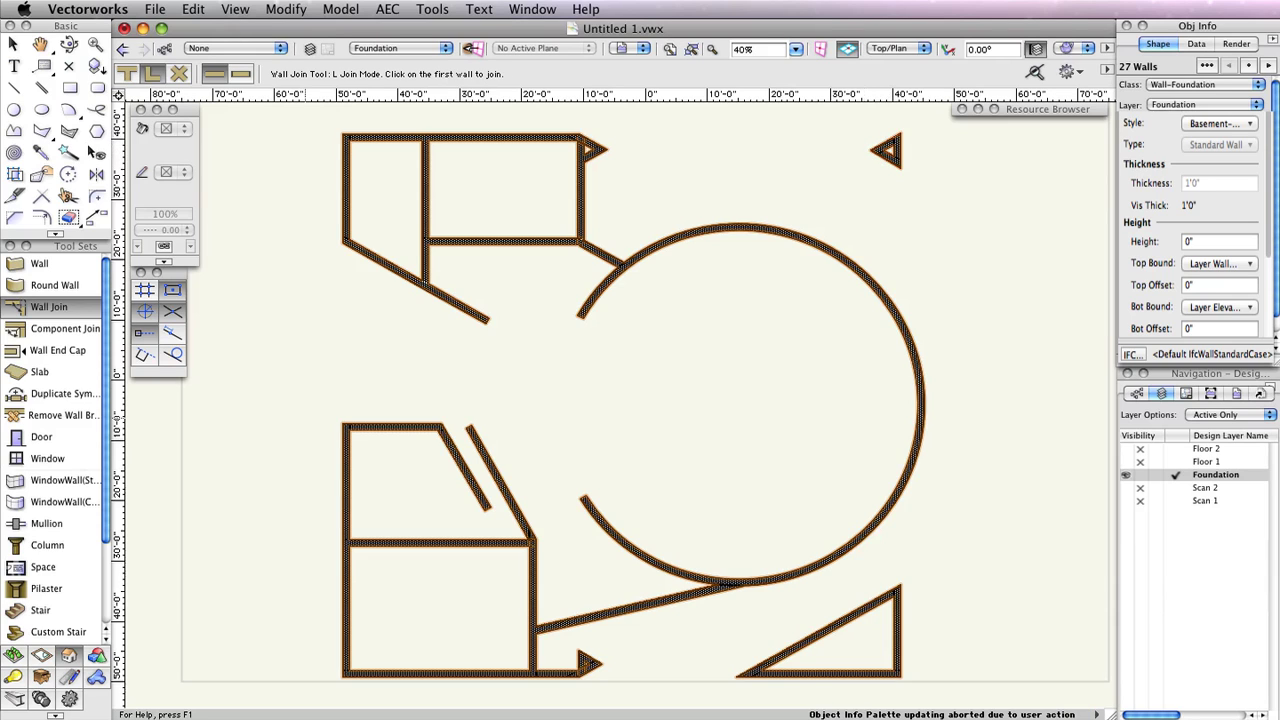
- Shorten the free end of the diagonal wall extending from the upper-left building
{"action": "left_click", "coordinate": [13, 44]}
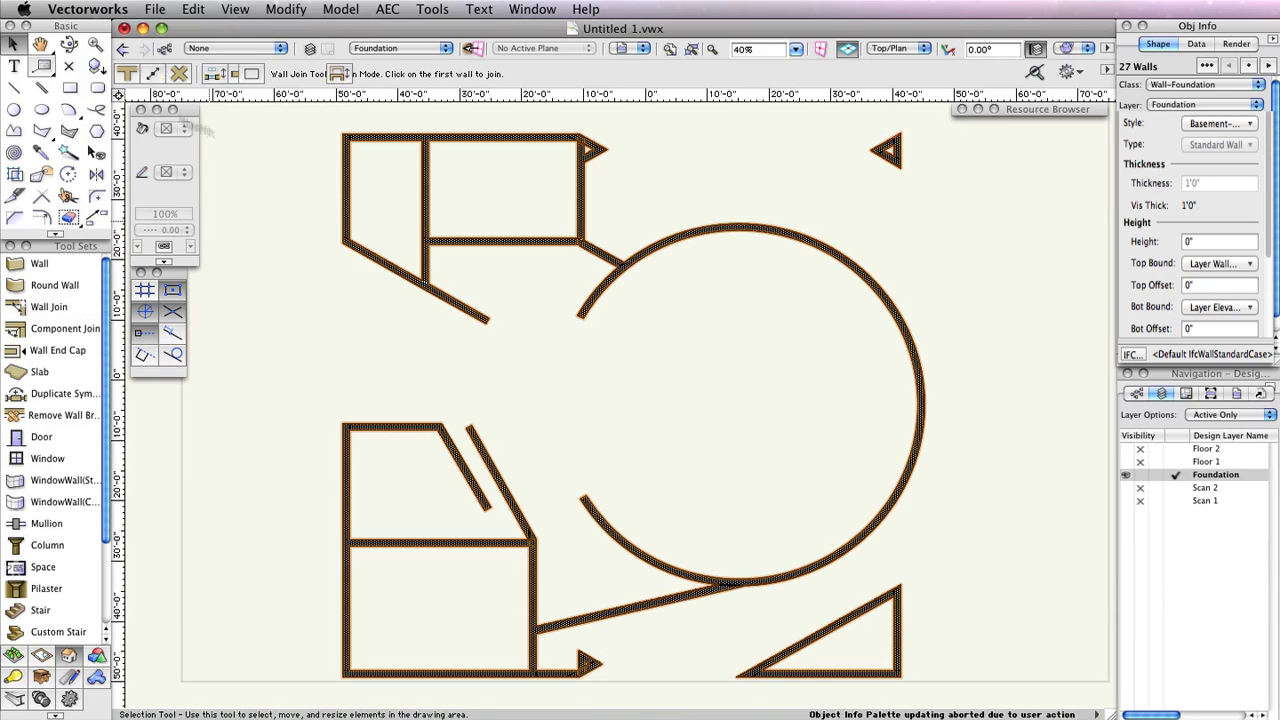
{"action": "left_click", "coordinate": [502, 345]}
{"action": "left_click", "coordinate": [486, 320]}
{"action": "left_click_drag", "start_coordinate": [487, 320], "coordinate": [450, 300]}
- Extend the round wall's upper open end to its lower end, closing it into a full circle, and deselect it
{"action": "left_click", "coordinate": [583, 312]}
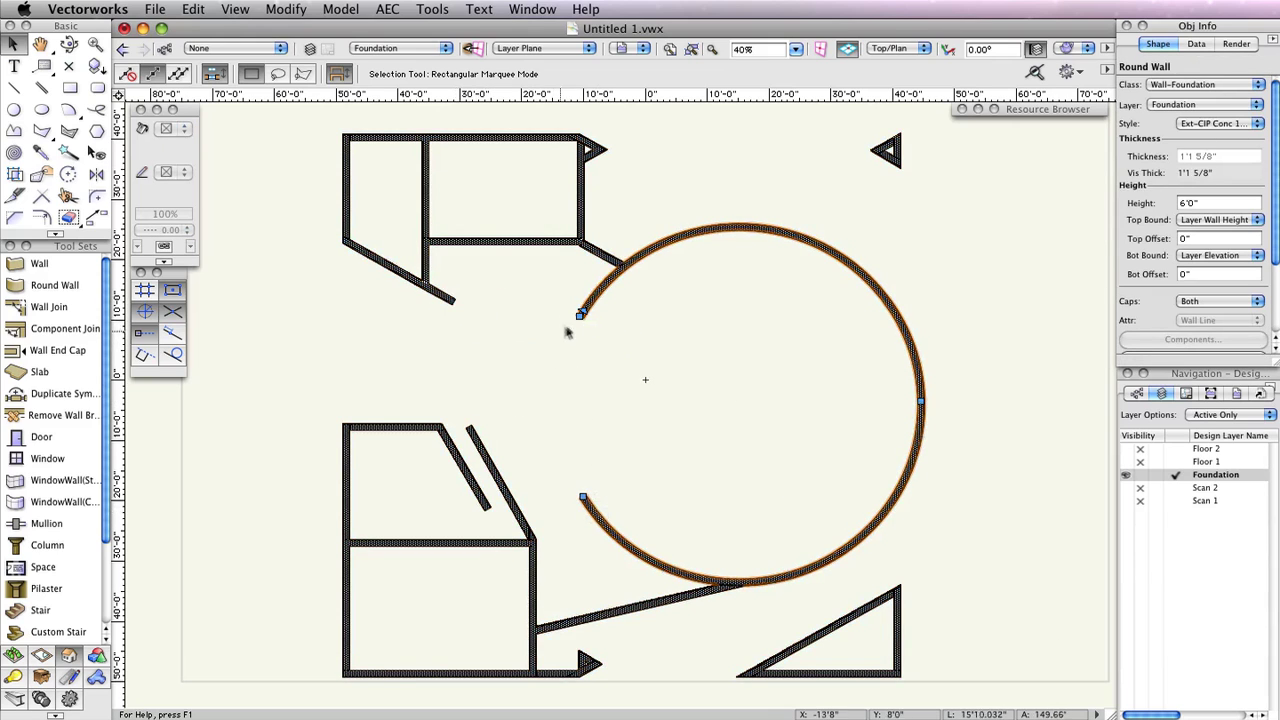
{"action": "left_click_drag", "start_coordinate": [580, 316], "coordinate": [580, 491]}
{"action": "left_click", "coordinate": [693, 430]}
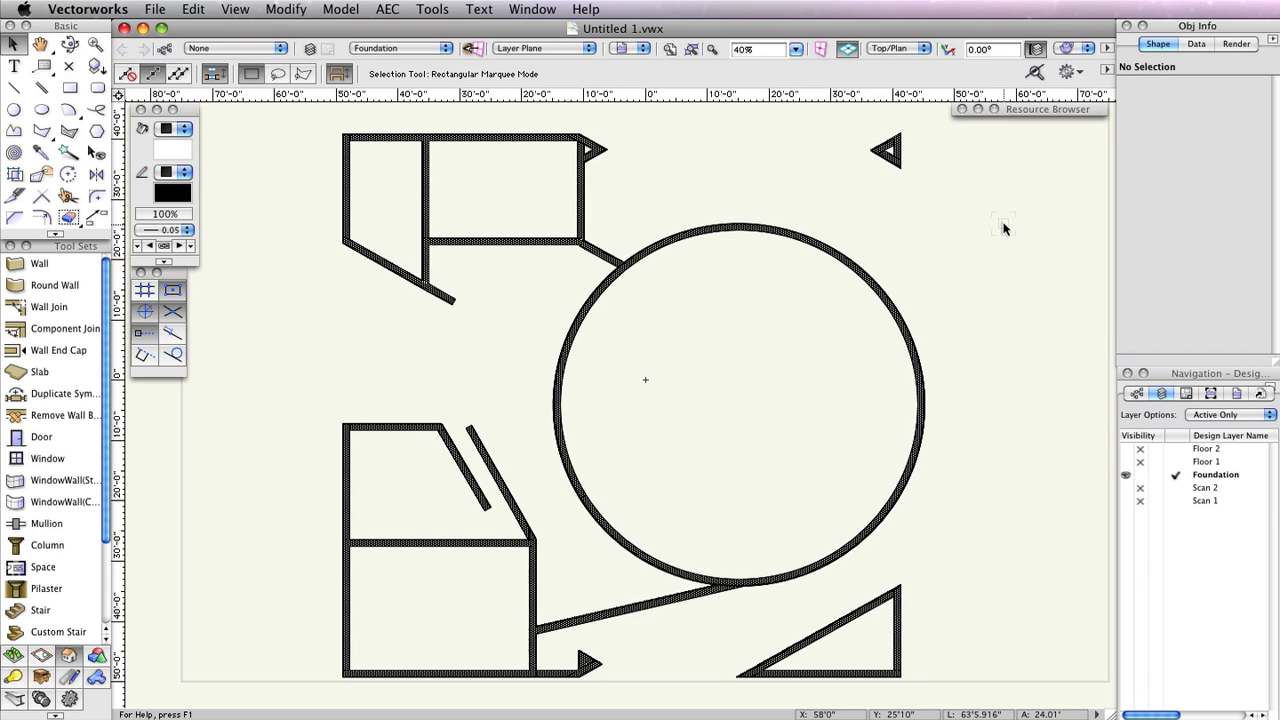
- Load the Foundation-CIP Conc Footing 12x36 wall style in the Wall tool's preferences
{"action": "left_click", "coordinate": [62, 263]}
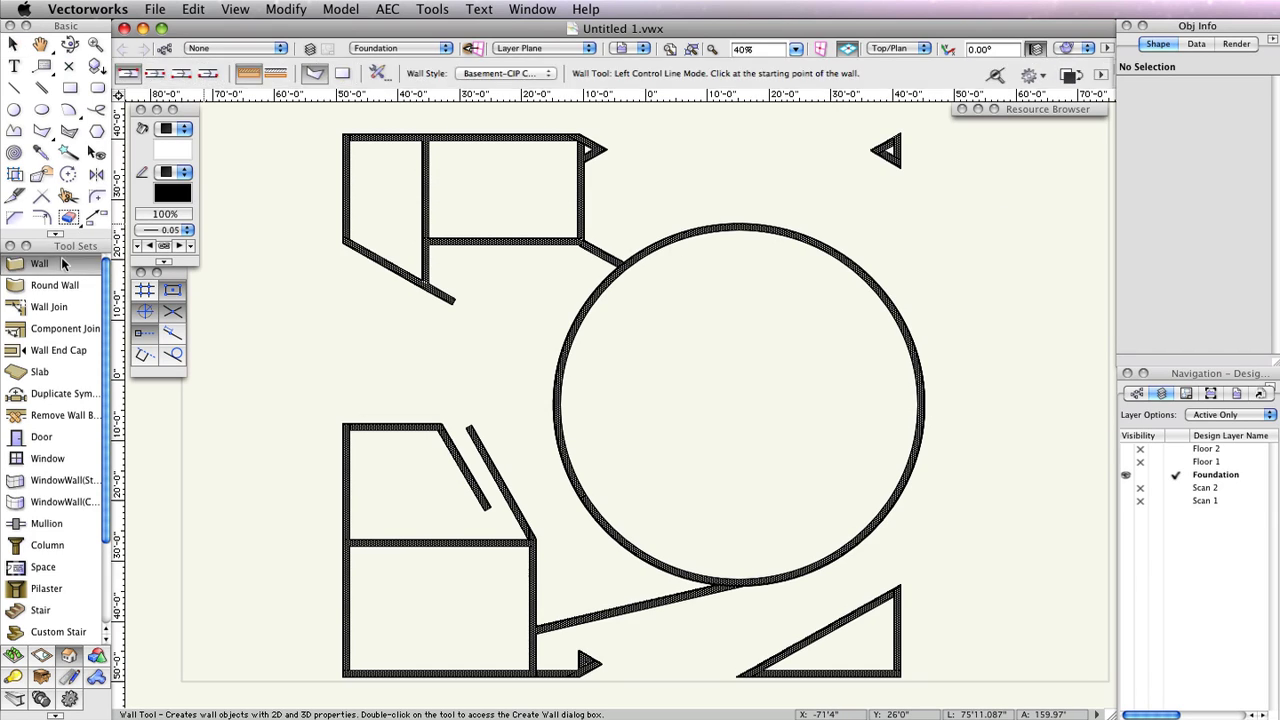
{"action": "left_click", "coordinate": [378, 74]}
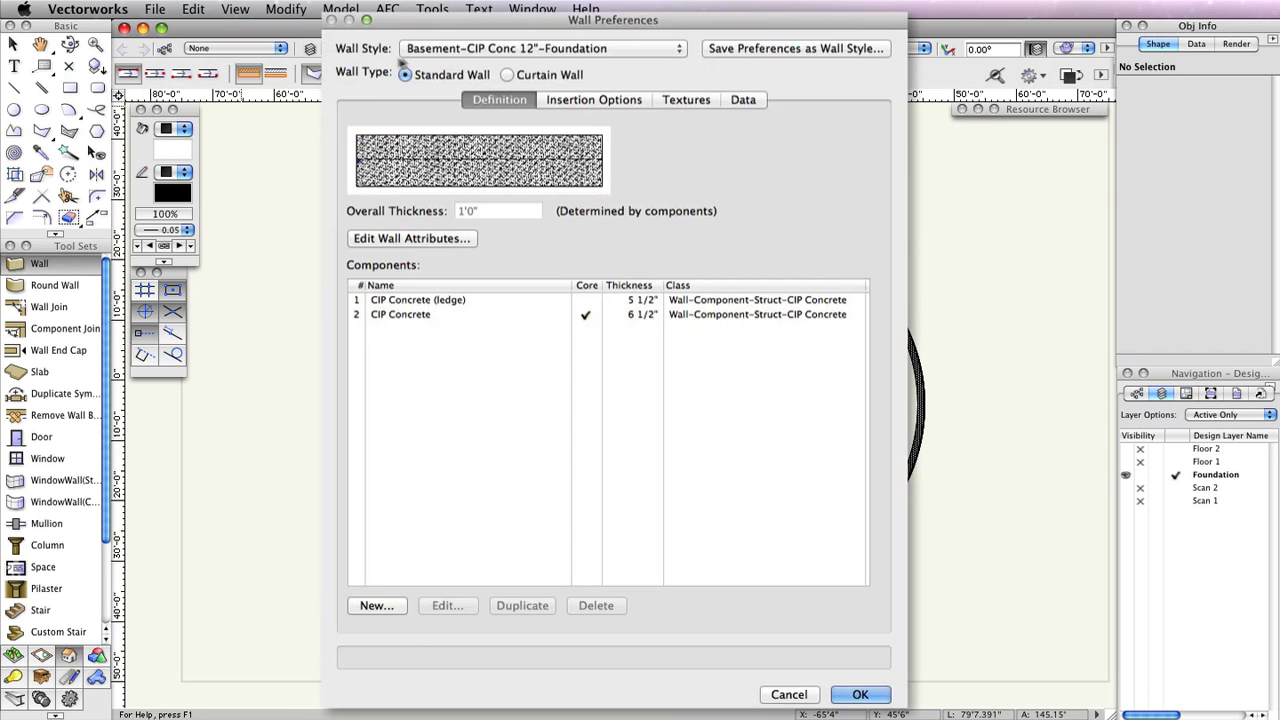
{"action": "left_click", "coordinate": [590, 52]}
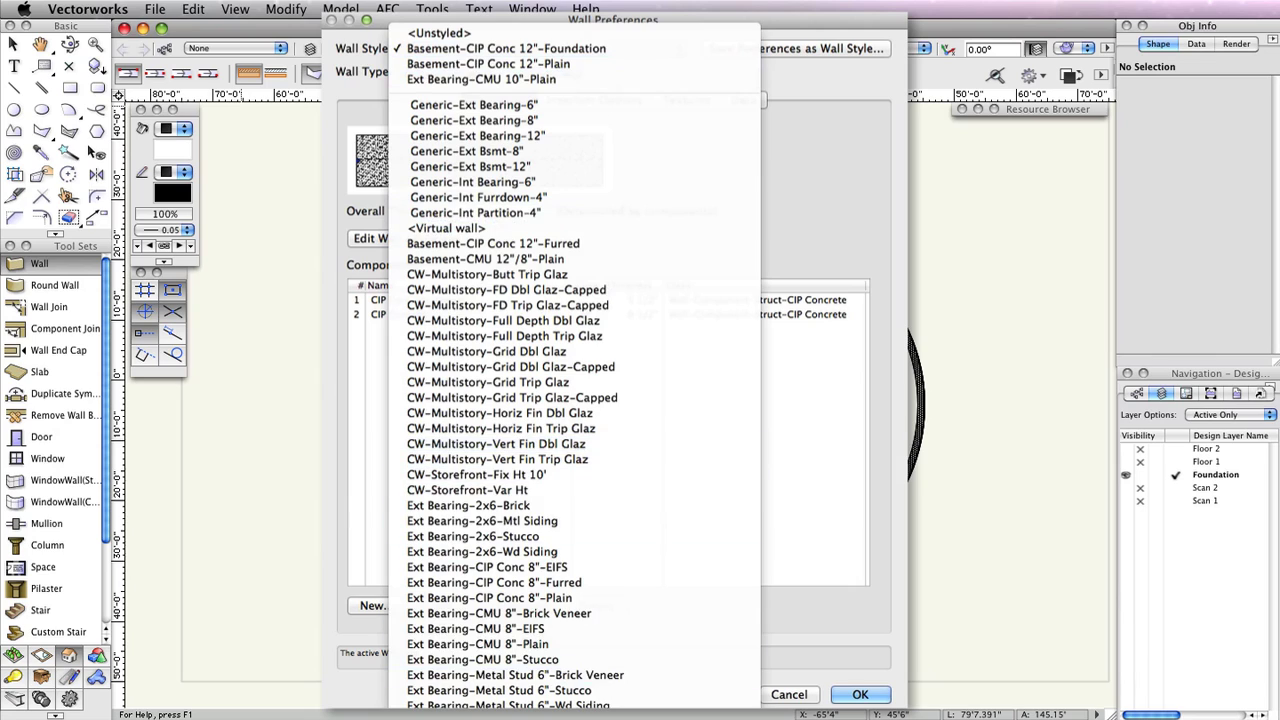
{"action": "left_click", "coordinate": [500, 690]}
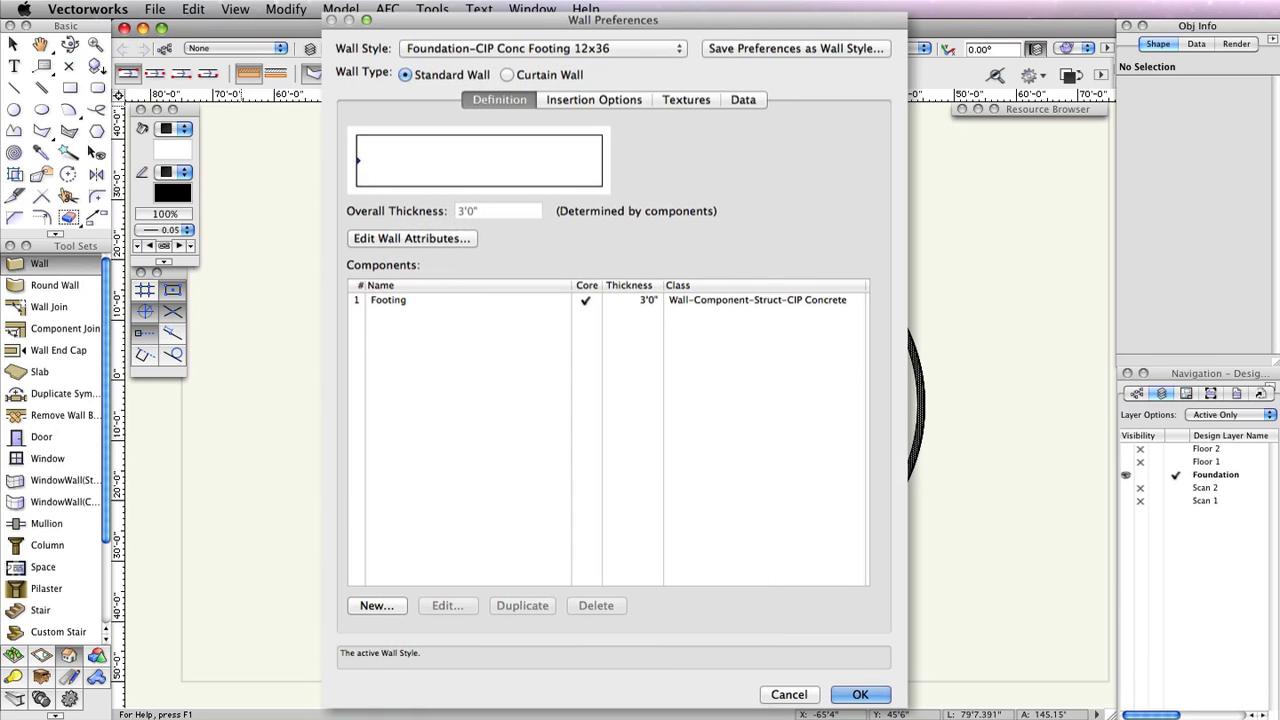
- Set the Footing component's thickness to 36" and fill it with the Wall_Slab Concrete in situ HF hatch
{"action": "left_click", "coordinate": [404, 300]}
{"action": "left_click", "coordinate": [442, 606]}
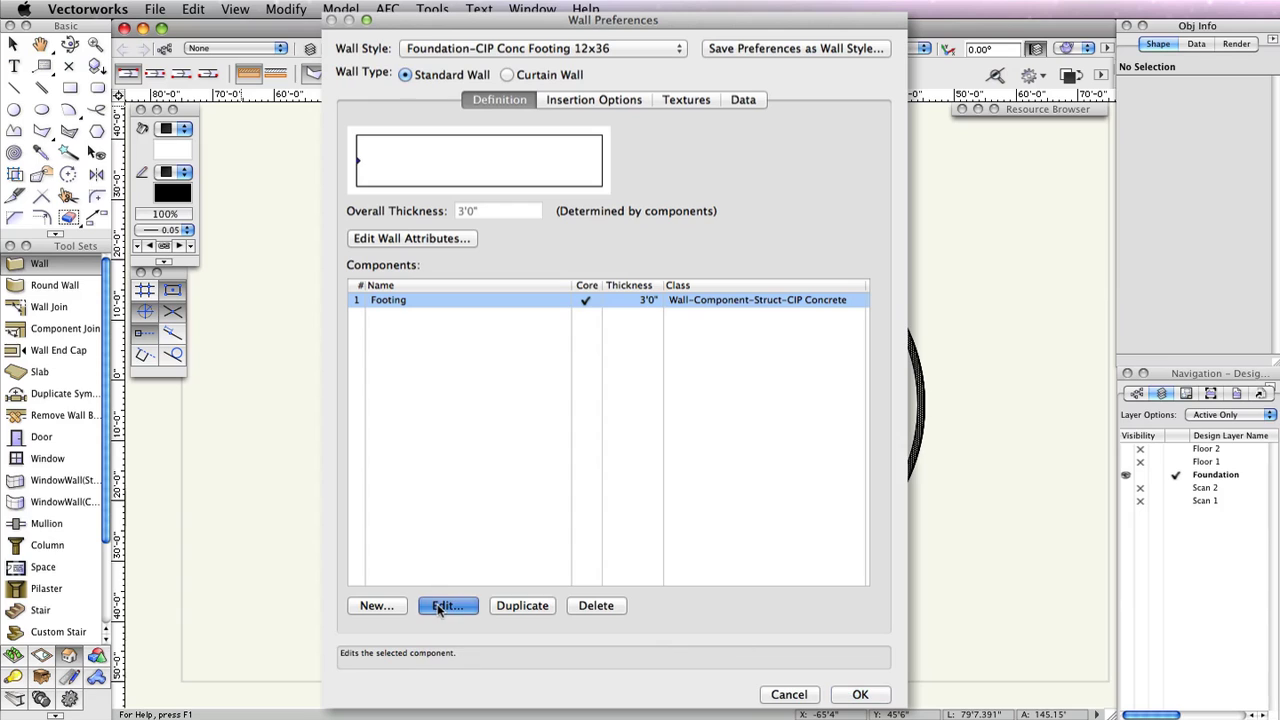
{"action": "key", "text": "Tab"}
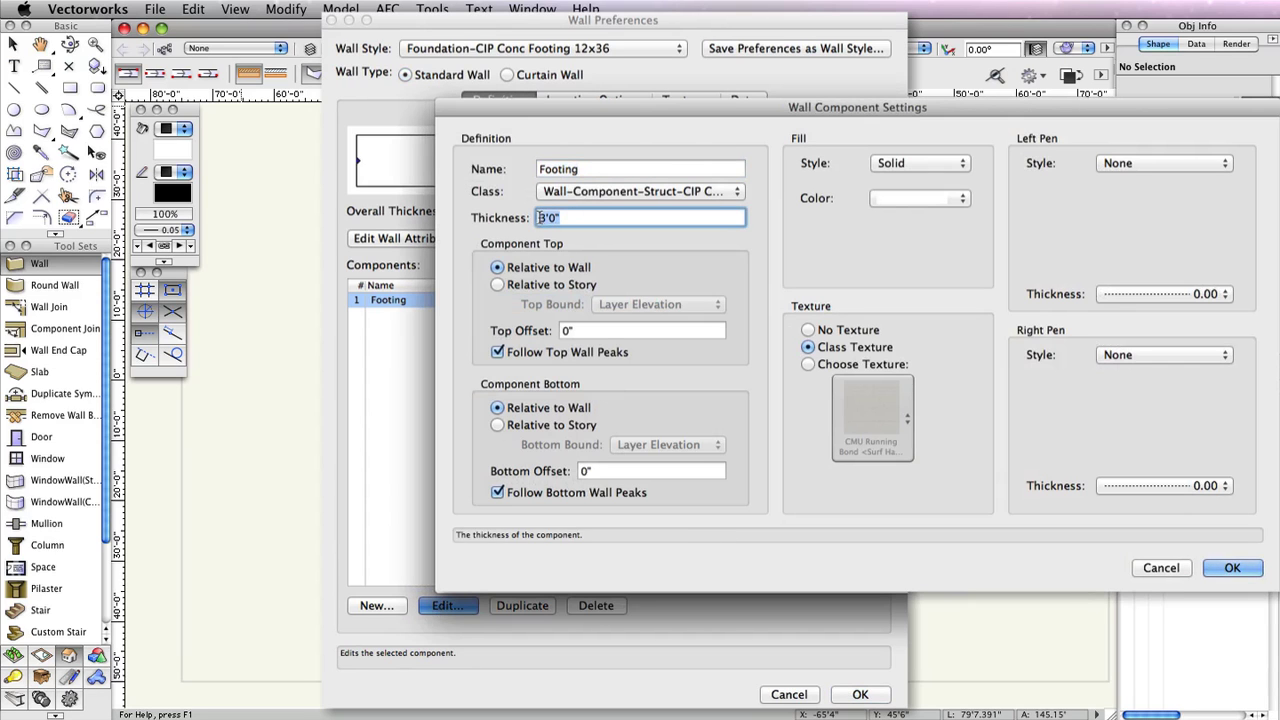
{"action": "type", "text": "36\""}
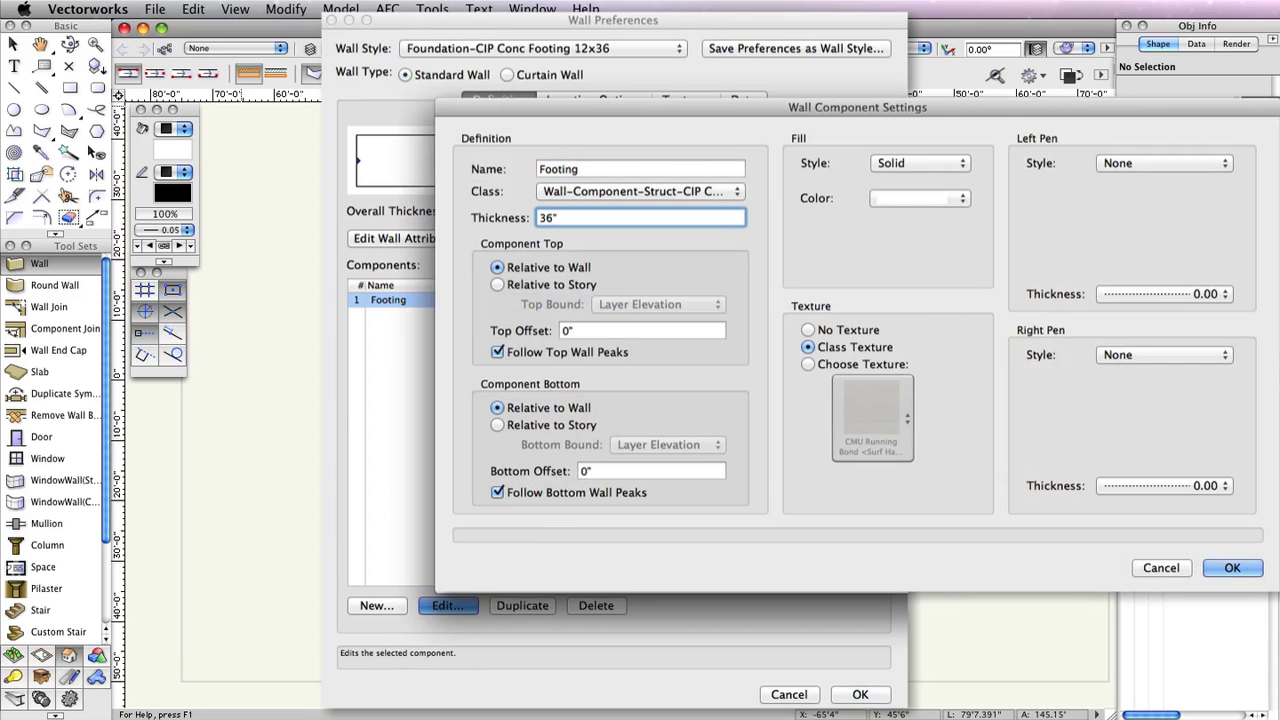
{"action": "left_click", "coordinate": [900, 163]}
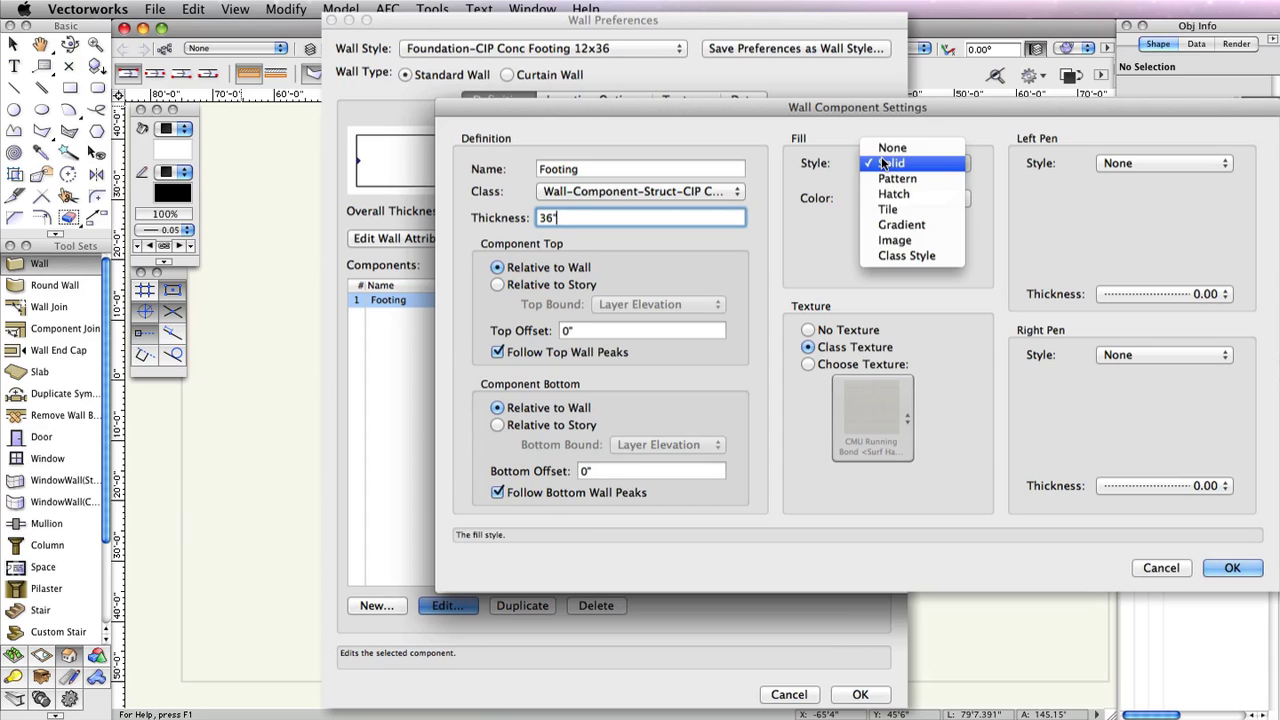
{"action": "left_click", "coordinate": [893, 193]}
{"action": "left_click", "coordinate": [900, 212]}
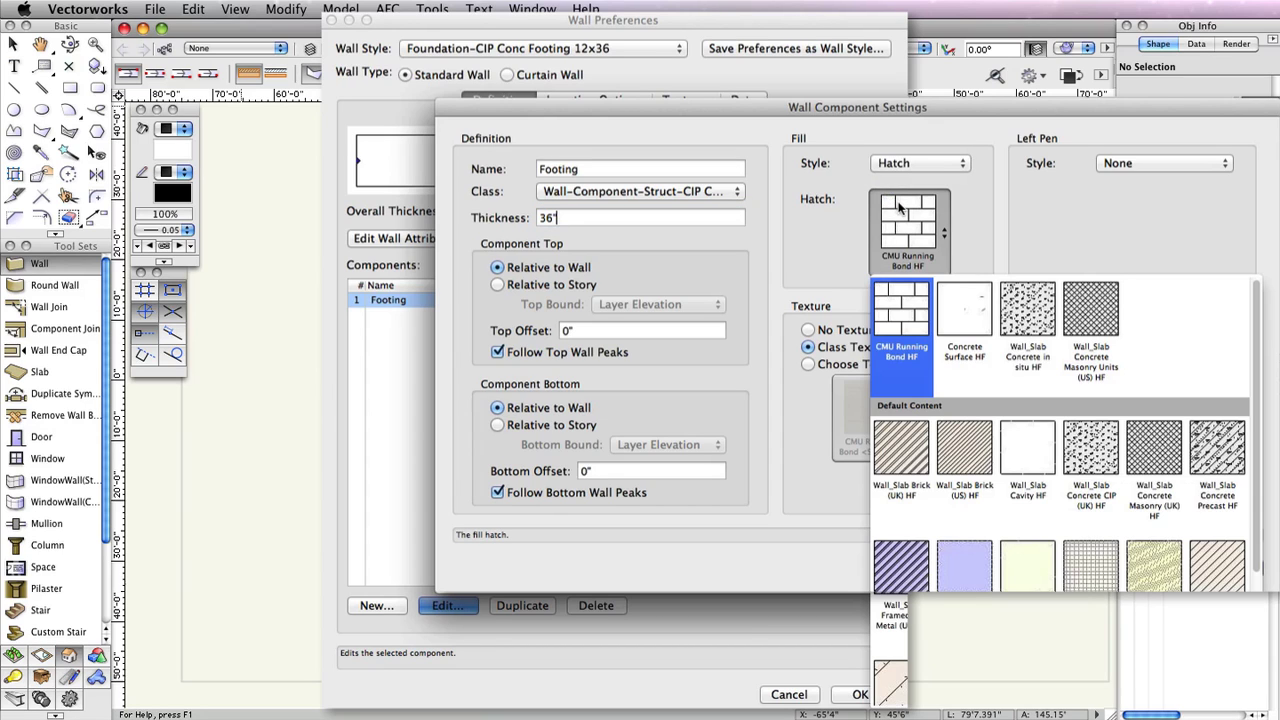
{"action": "left_click", "coordinate": [1022, 318]}
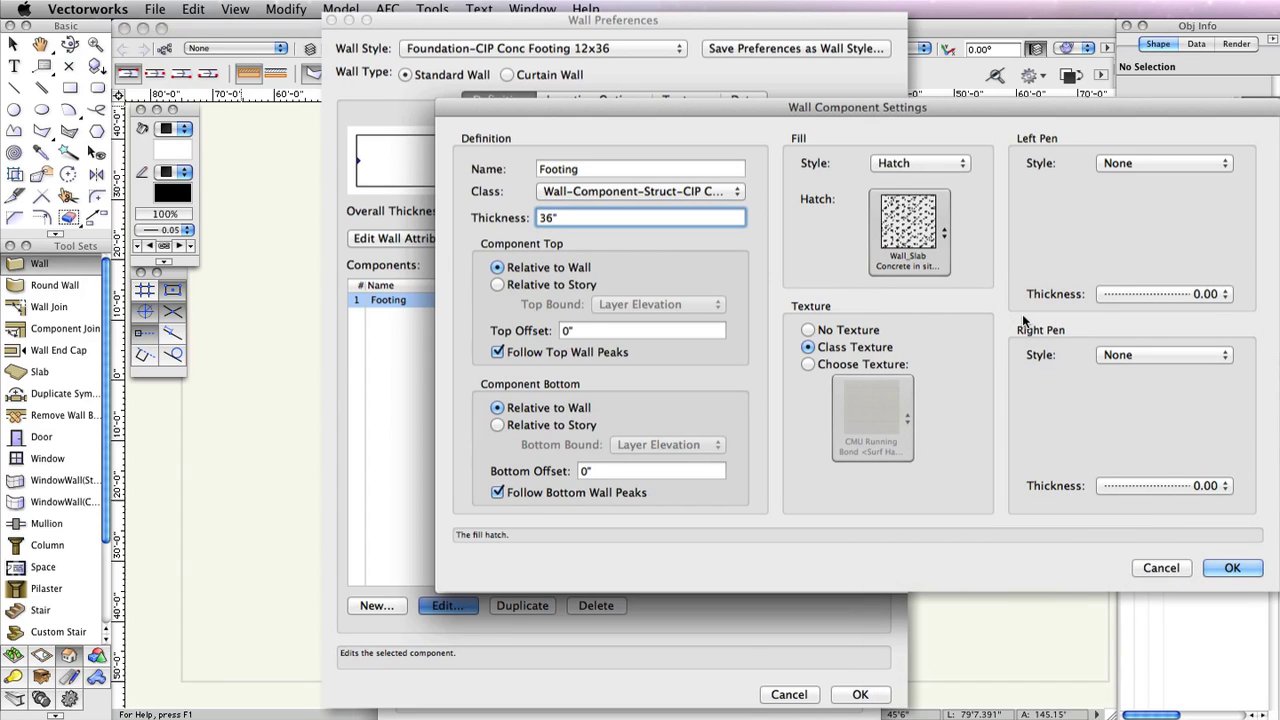
{"action": "left_click", "coordinate": [1230, 568]}
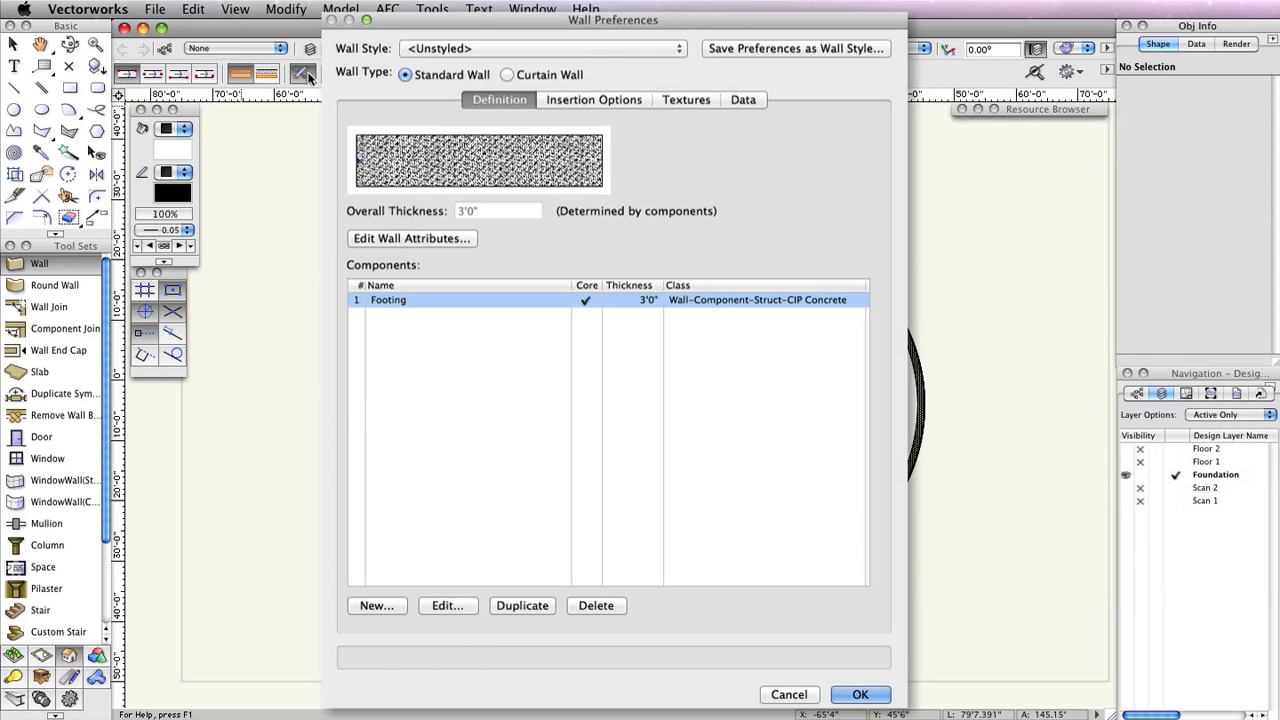
{"action": "key", "text": "Return"}
{"action": "key", "text": "super+6"}
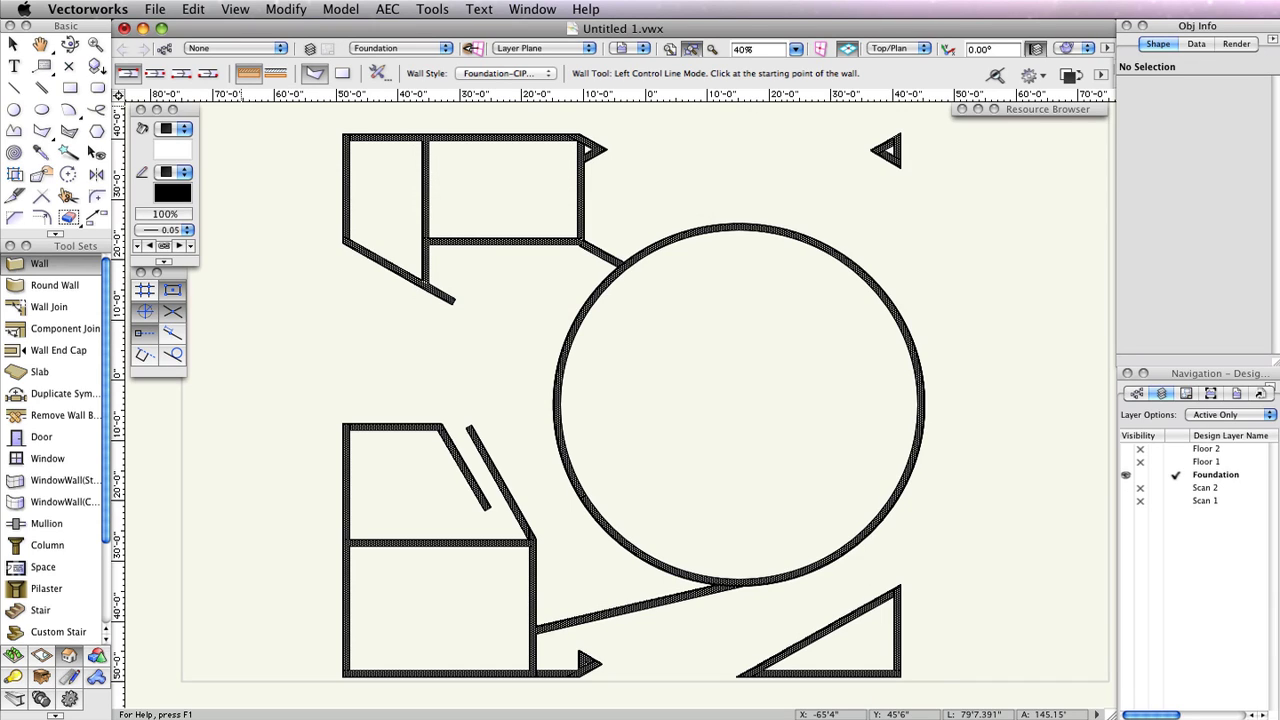
- Duplicate the Foundation design layer and name the copy Footing
{"action": "left_click", "coordinate": [311, 50]}
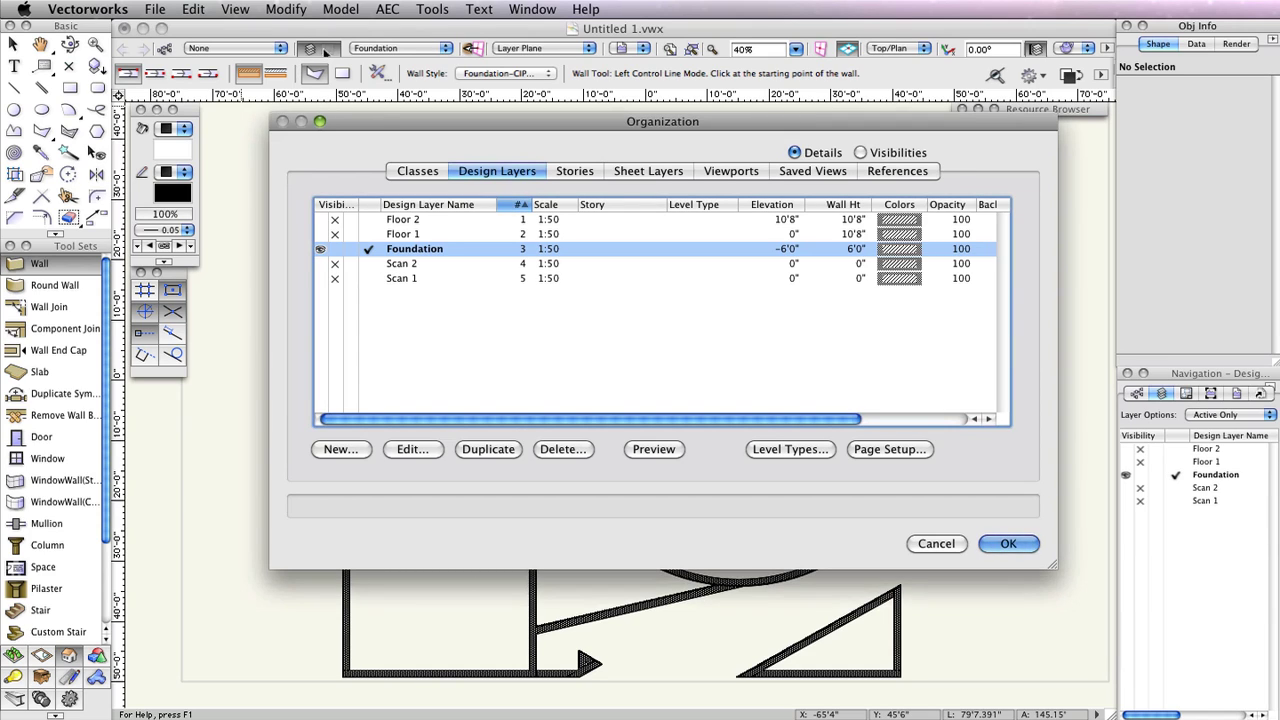
{"action": "left_click", "coordinate": [503, 451]}
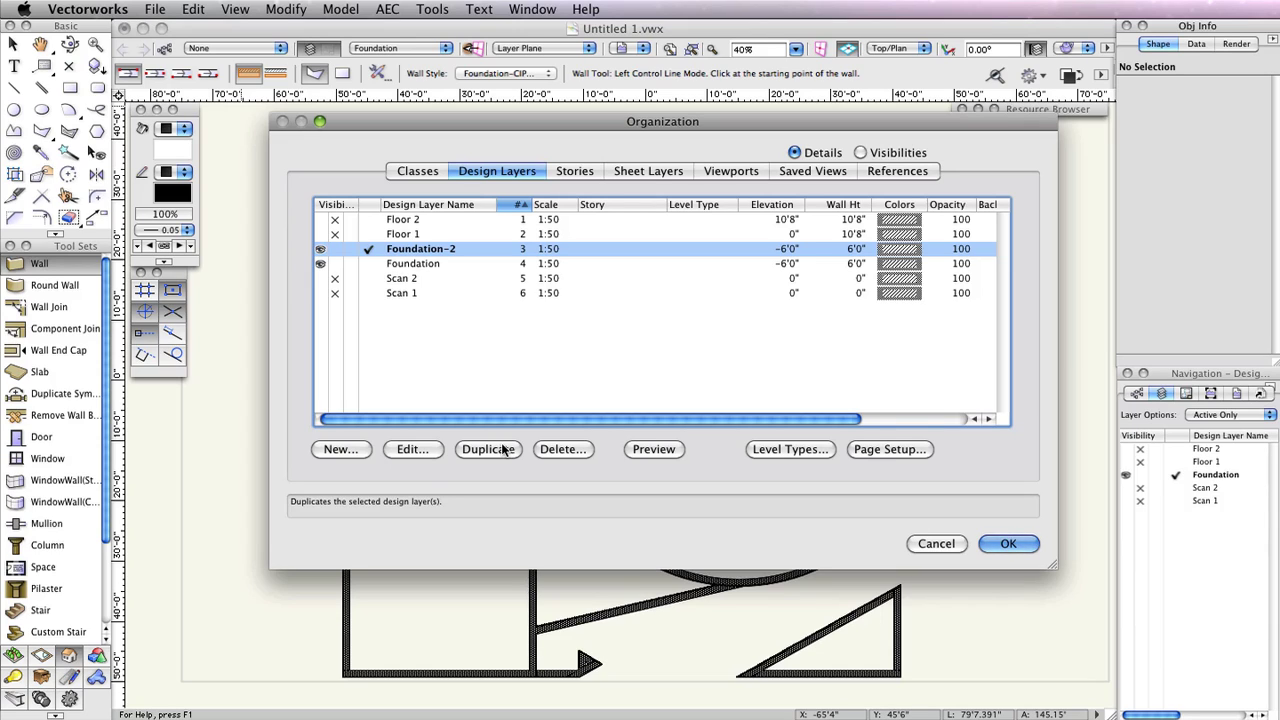
{"action": "left_click", "coordinate": [418, 450]}
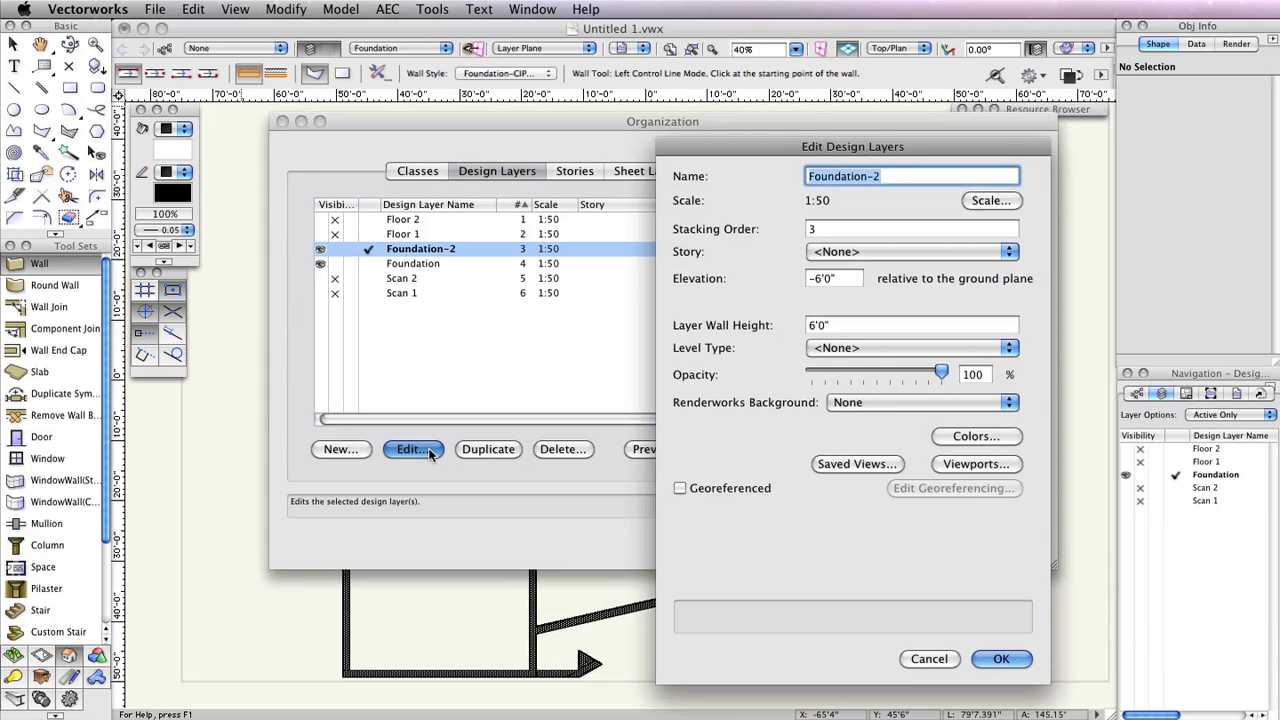
{"action": "type", "text": "Footi"}
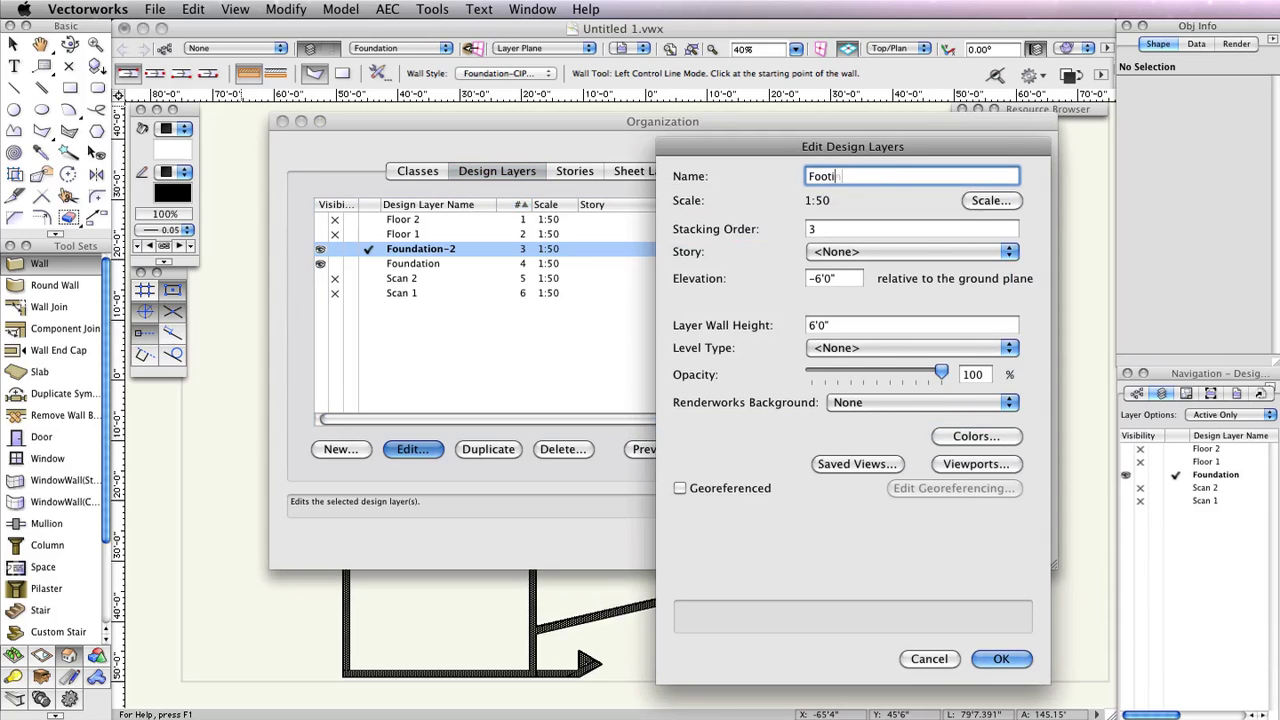
{"action": "type", "text": "ng"}
- Set the Footing layer's stacking order to 4, elevation to -7'0" and layer wall height to 1'0"
{"action": "left_click", "coordinate": [812, 229]}
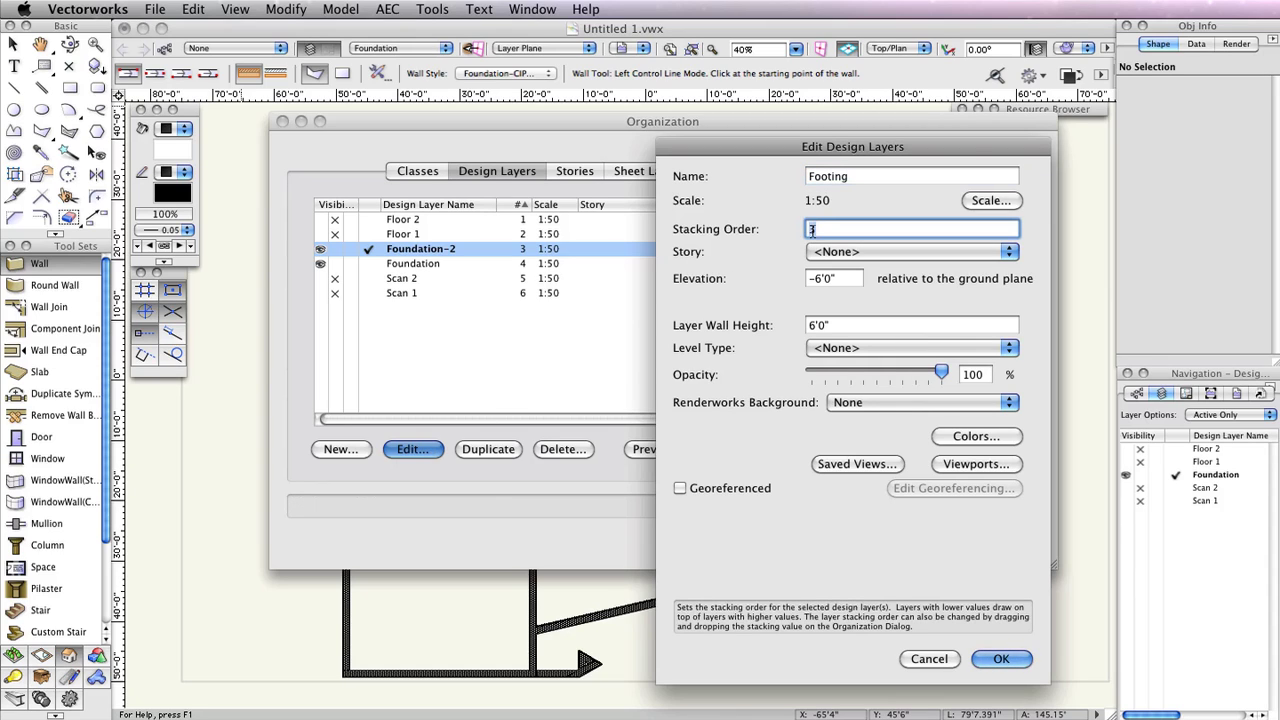
{"action": "type", "text": "4"}
{"action": "left_click", "coordinate": [818, 279]}
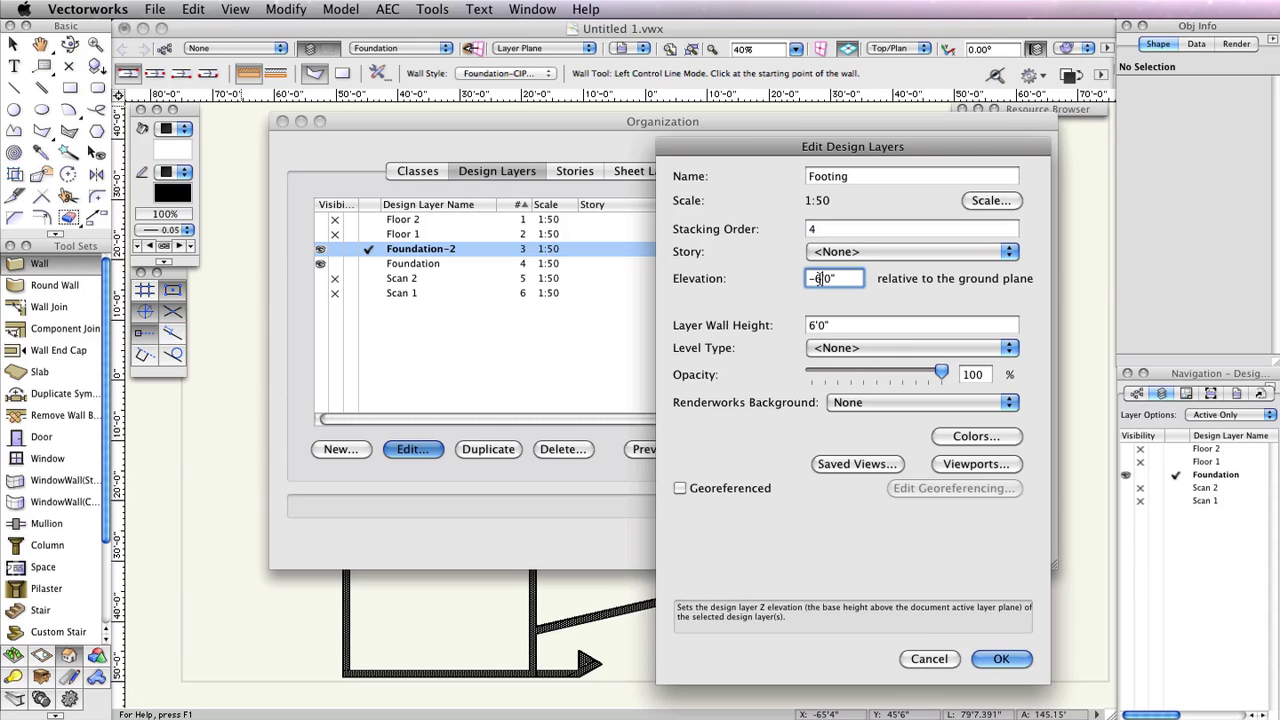
{"action": "key", "text": "BackSpace"}
{"action": "type", "text": "7"}
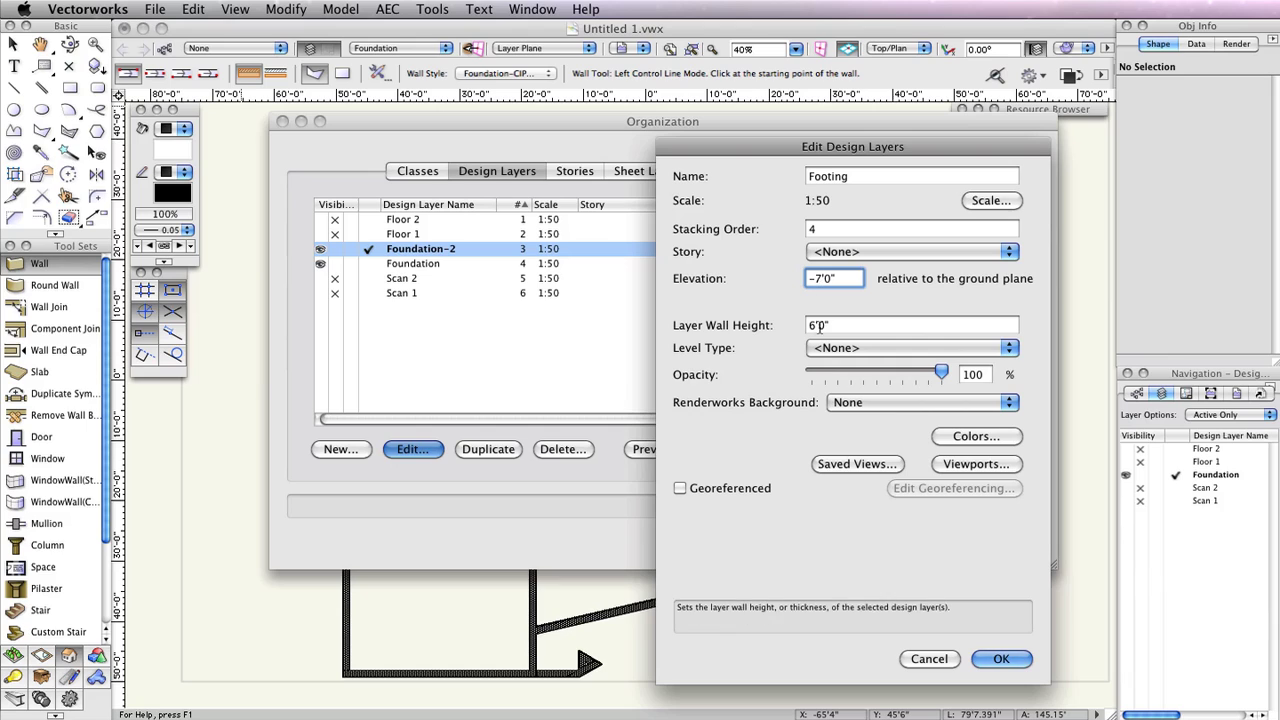
{"action": "left_click", "coordinate": [813, 325]}
{"action": "key", "text": "BackSpace"}
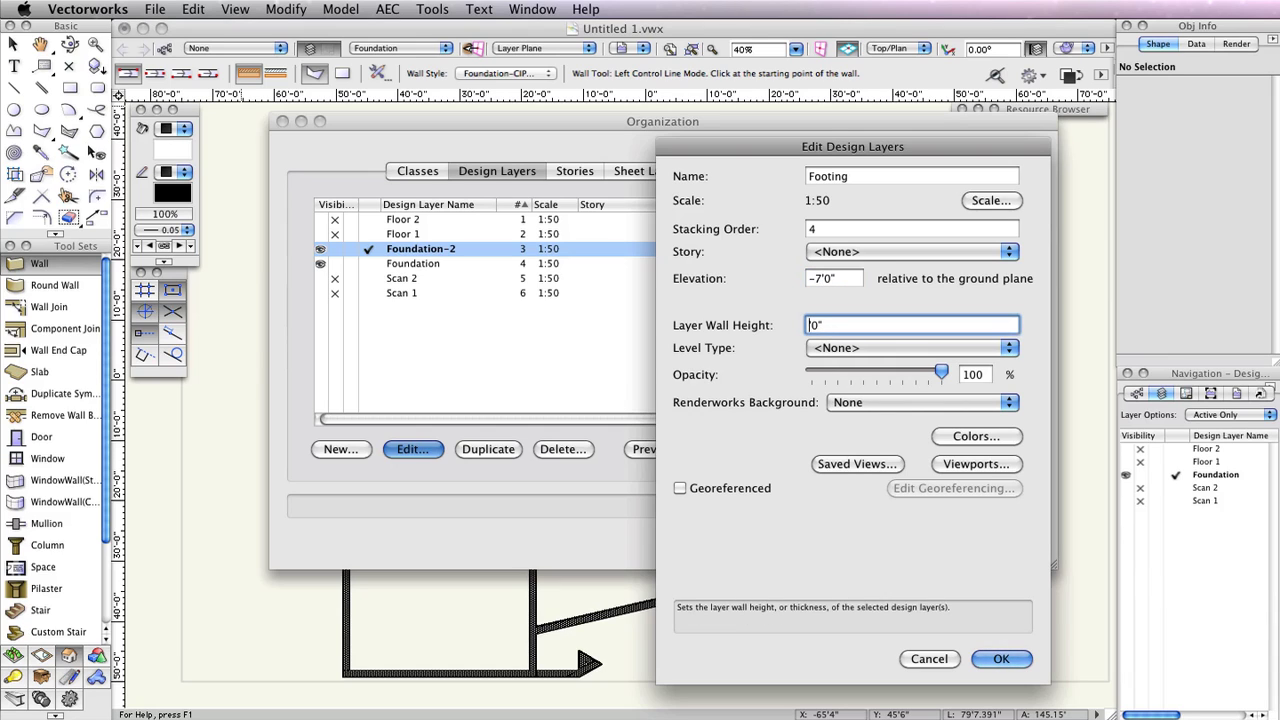
{"action": "type", "text": "1"}
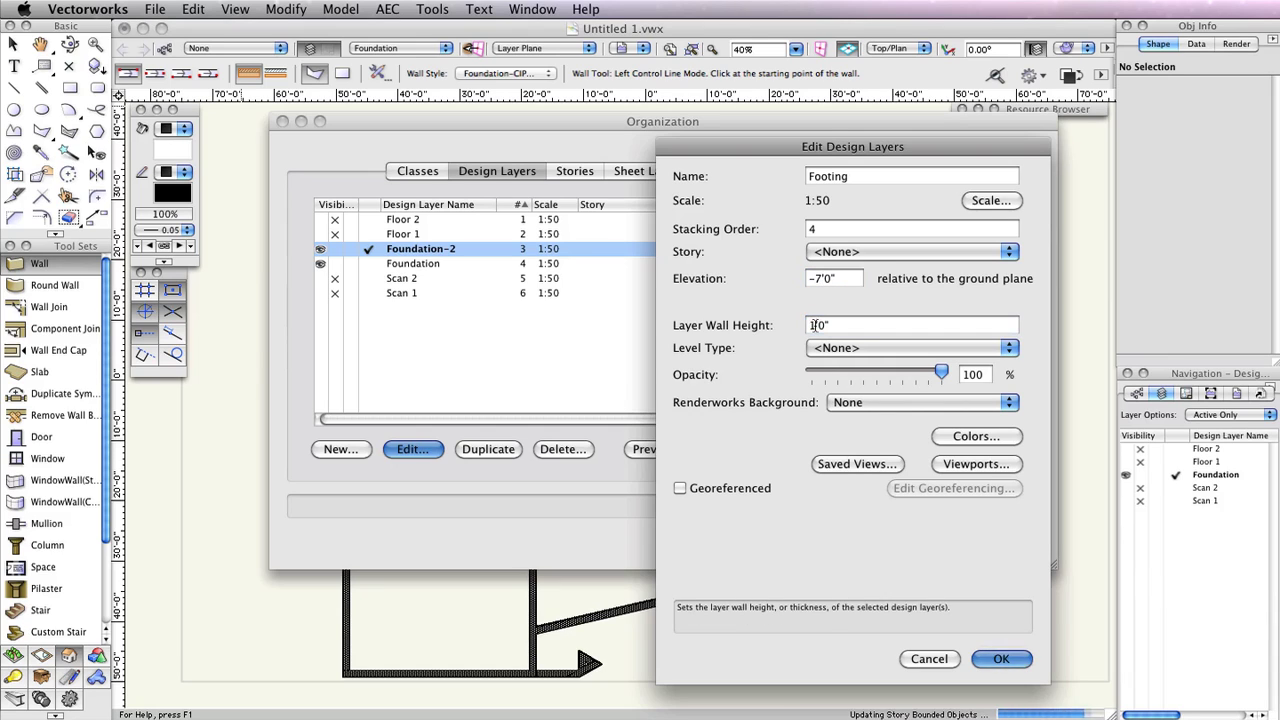
{"action": "key", "text": "Return"}
{"action": "key", "text": "Return"}
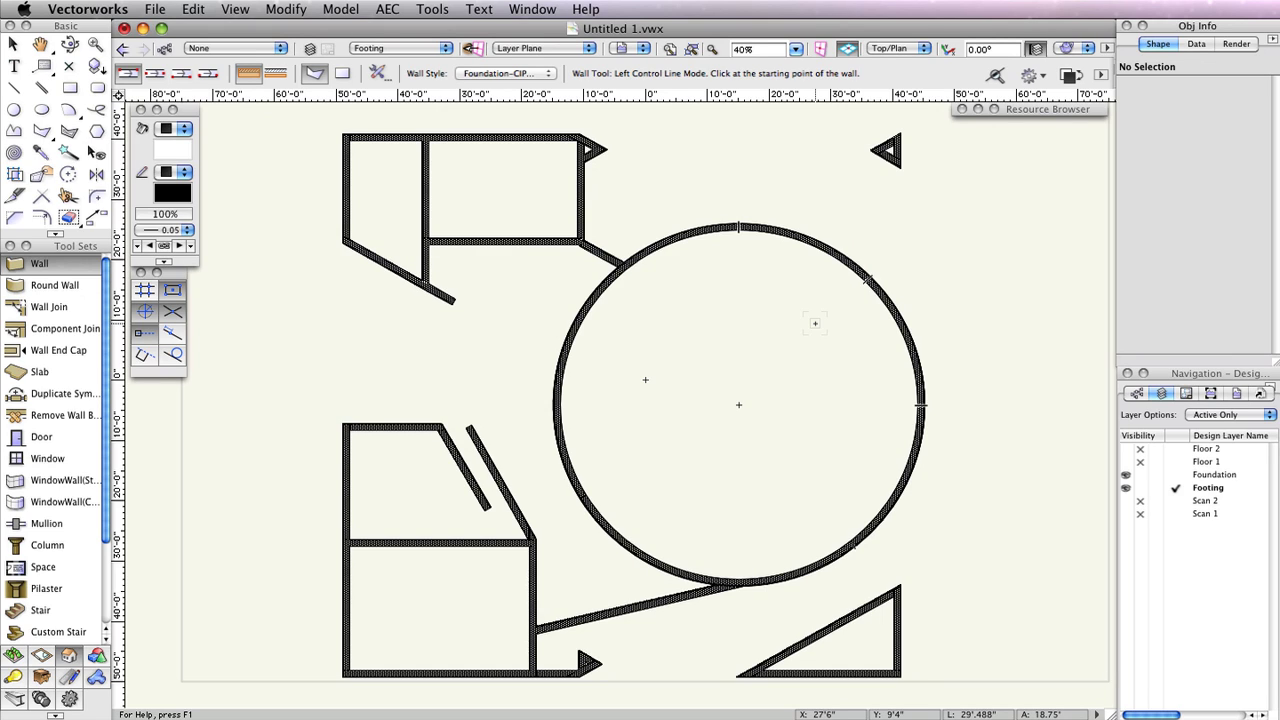
- Replace all walls on the Footing layer with the Foundation-CIP Conc Footing style, aligning the center lines of CIP Concrete and Footing, and deselect them
{"action": "left_click", "coordinate": [1178, 490]}
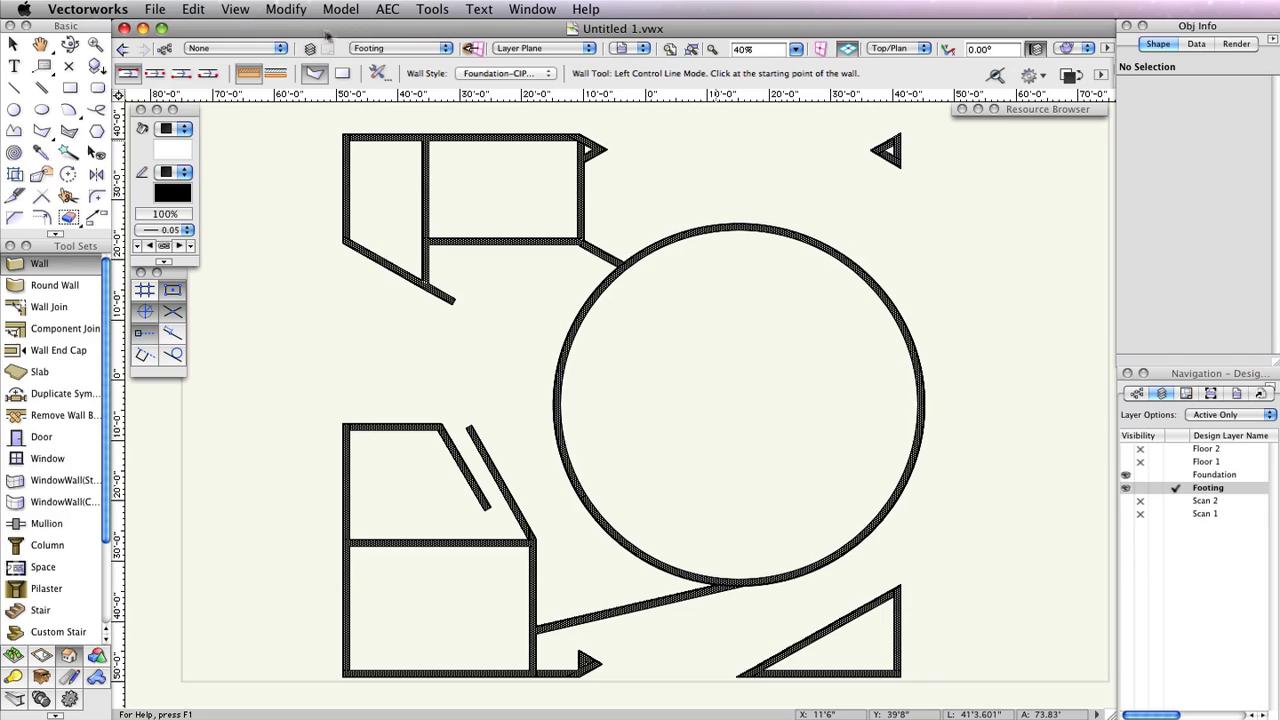
{"action": "left_click", "coordinate": [190, 9]}
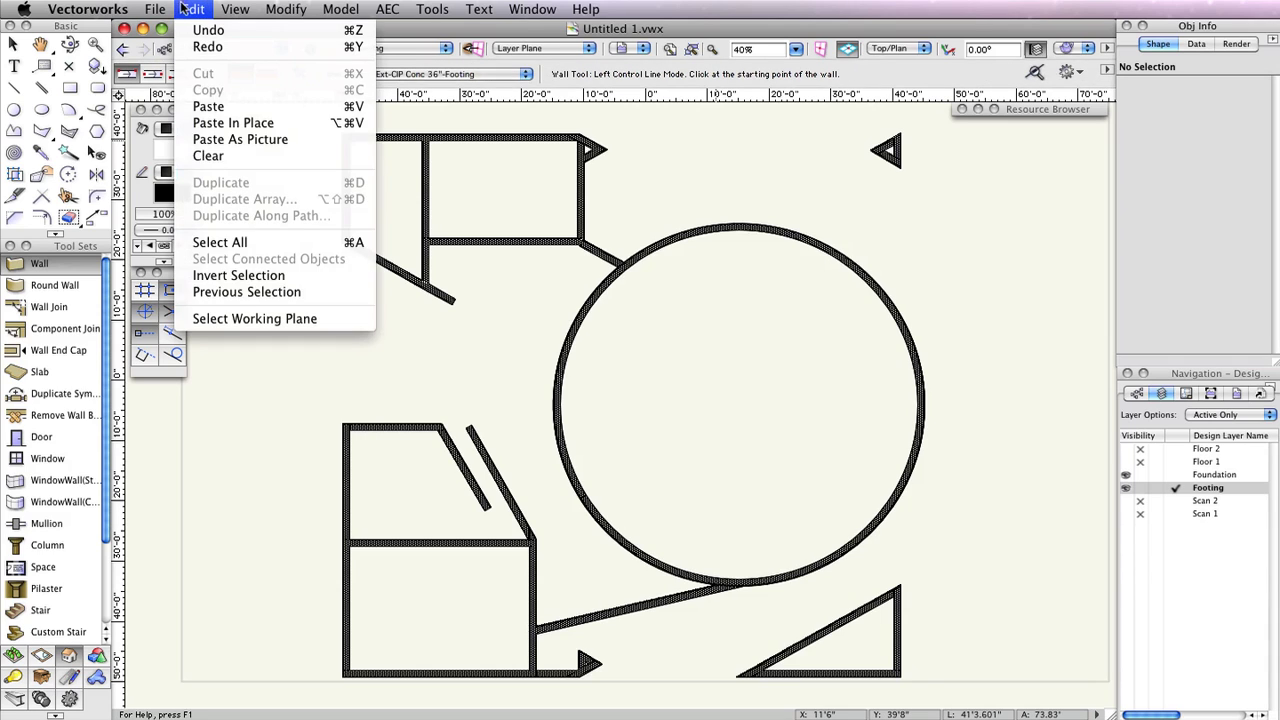
{"action": "left_click", "coordinate": [225, 245]}
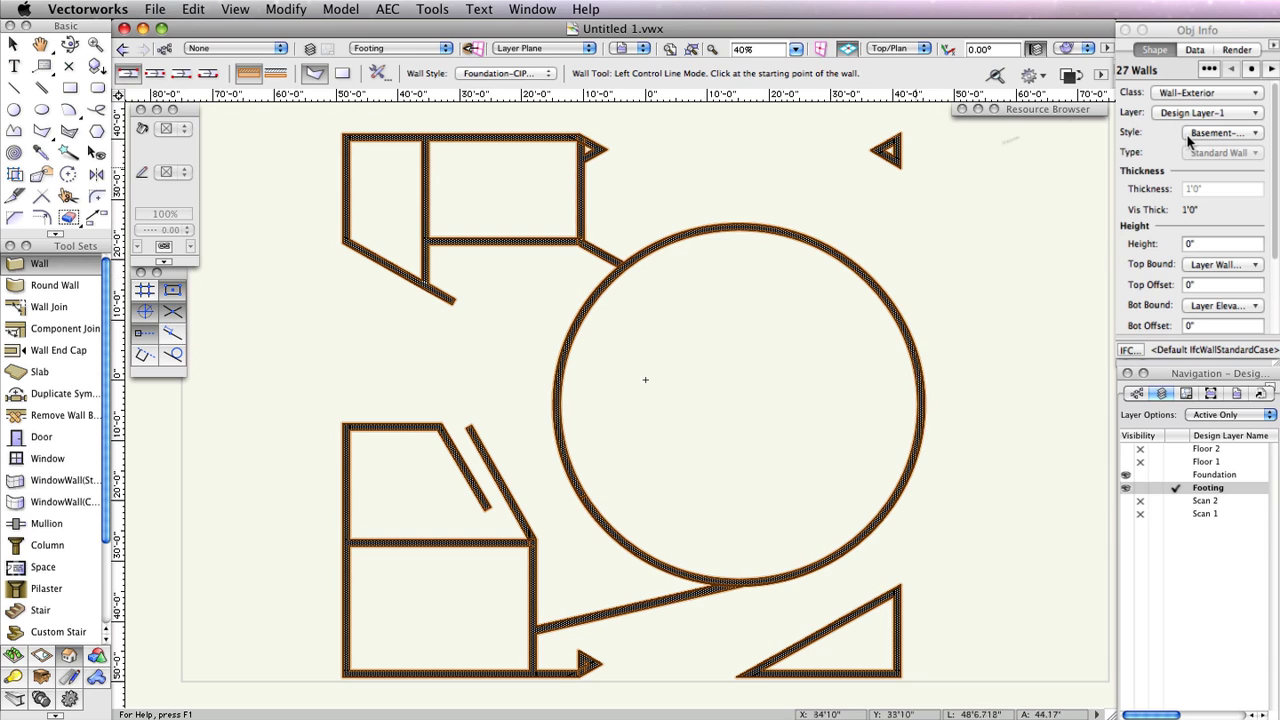
{"action": "left_click", "coordinate": [1190, 136]}
{"action": "left_click", "coordinate": [1198, 163]}
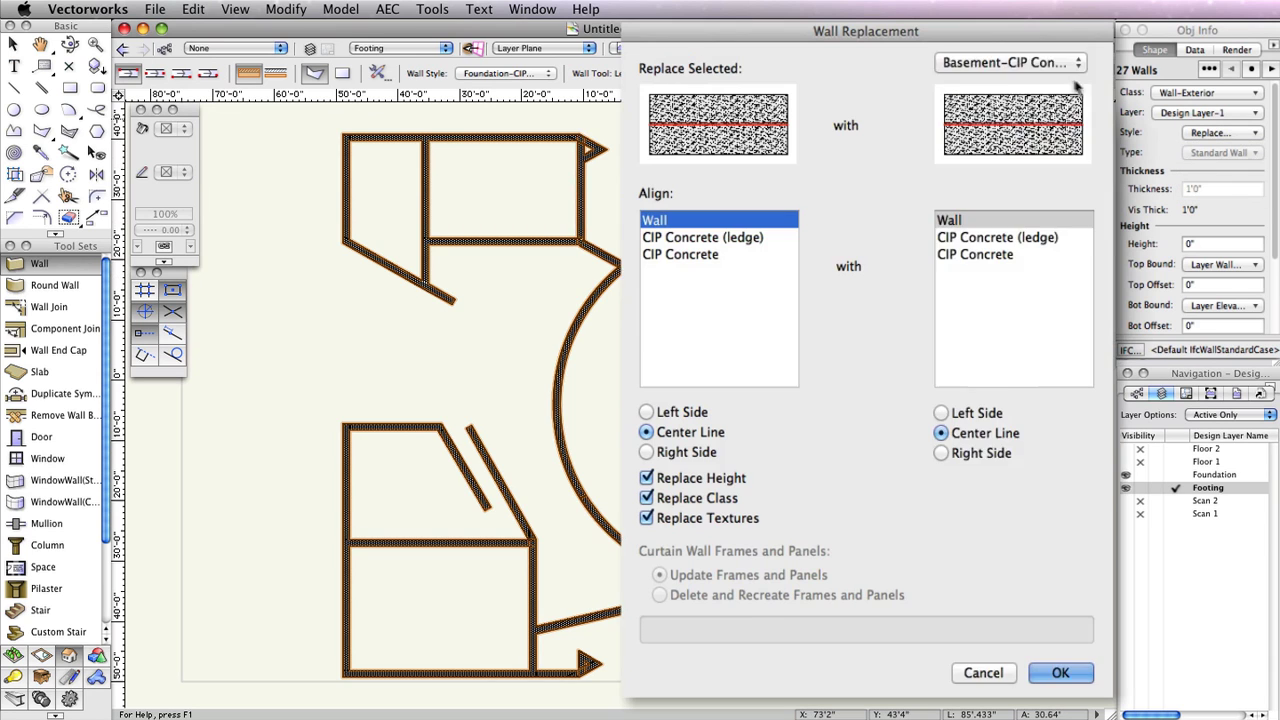
{"action": "left_click", "coordinate": [1022, 58]}
{"action": "left_click", "coordinate": [1013, 117]}
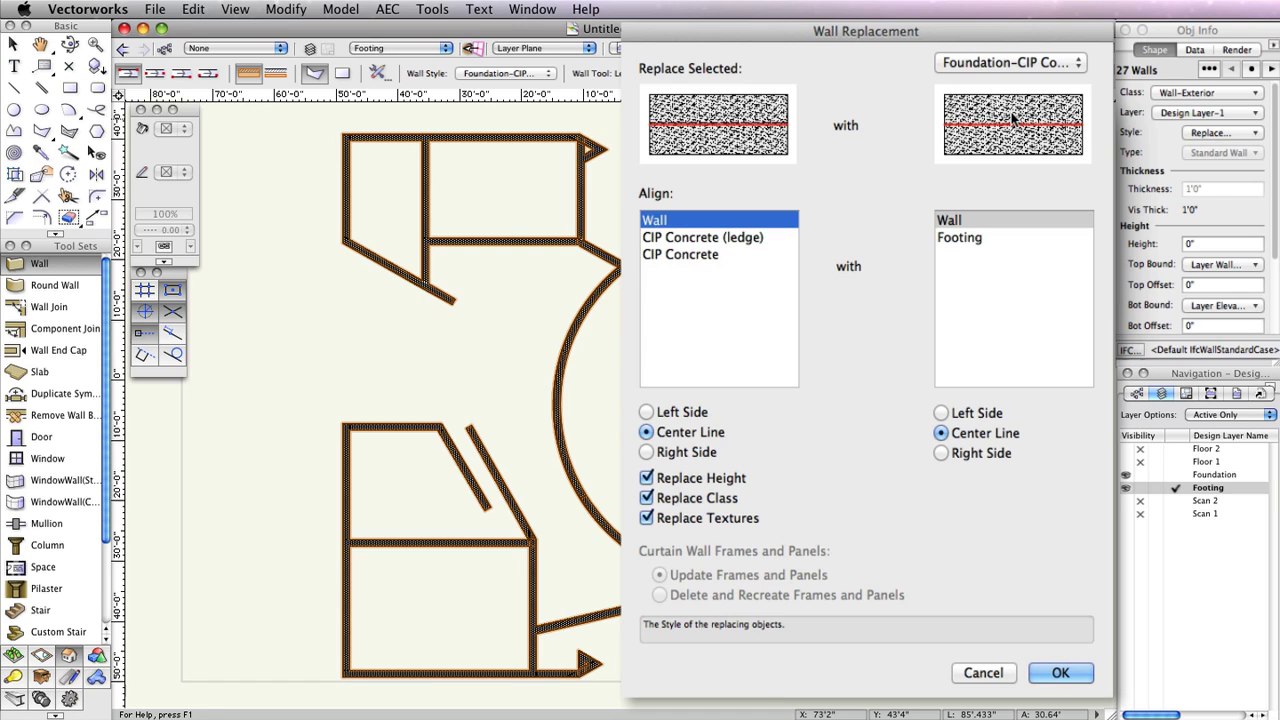
{"action": "left_click", "coordinate": [682, 254]}
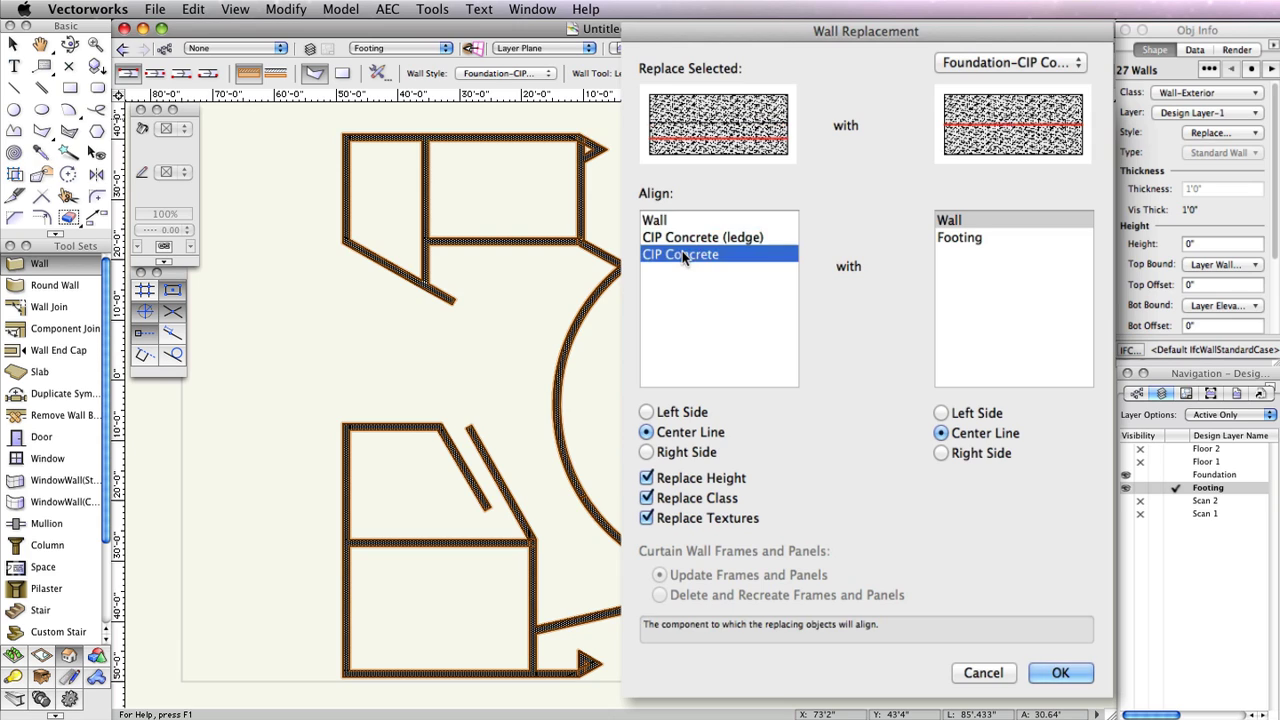
{"action": "left_click", "coordinate": [958, 241]}
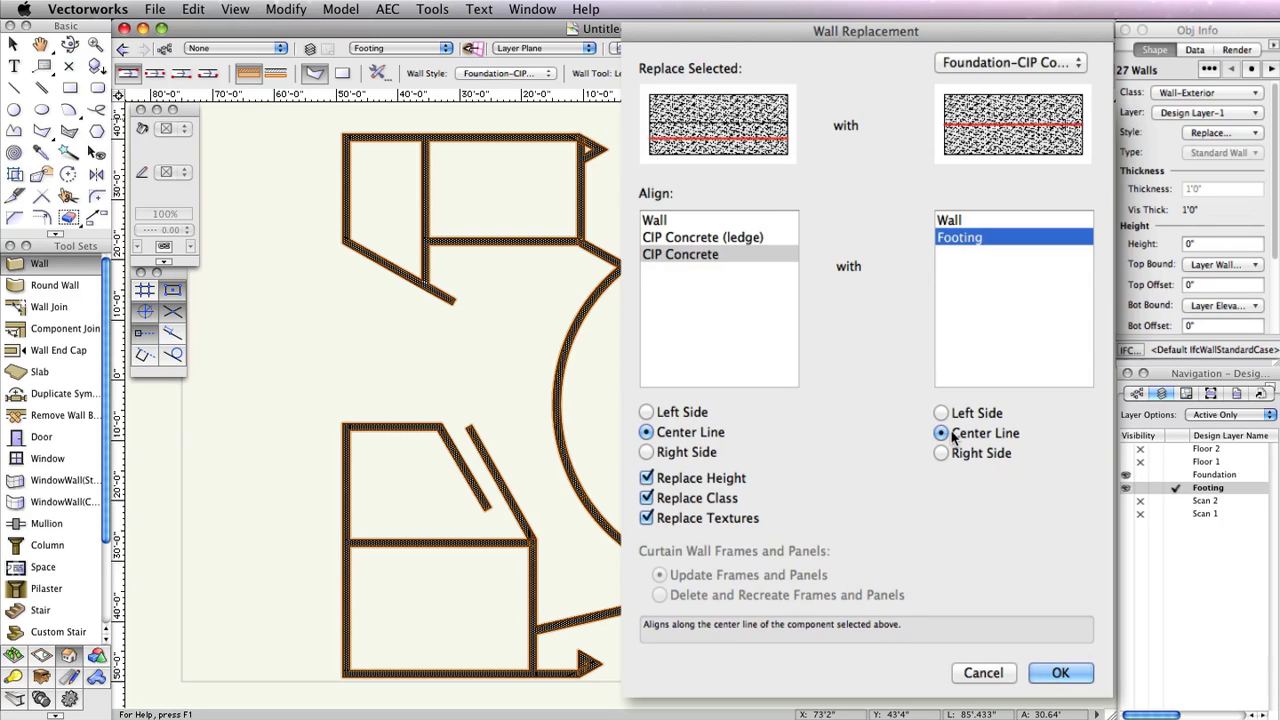
{"action": "left_click", "coordinate": [1060, 673]}
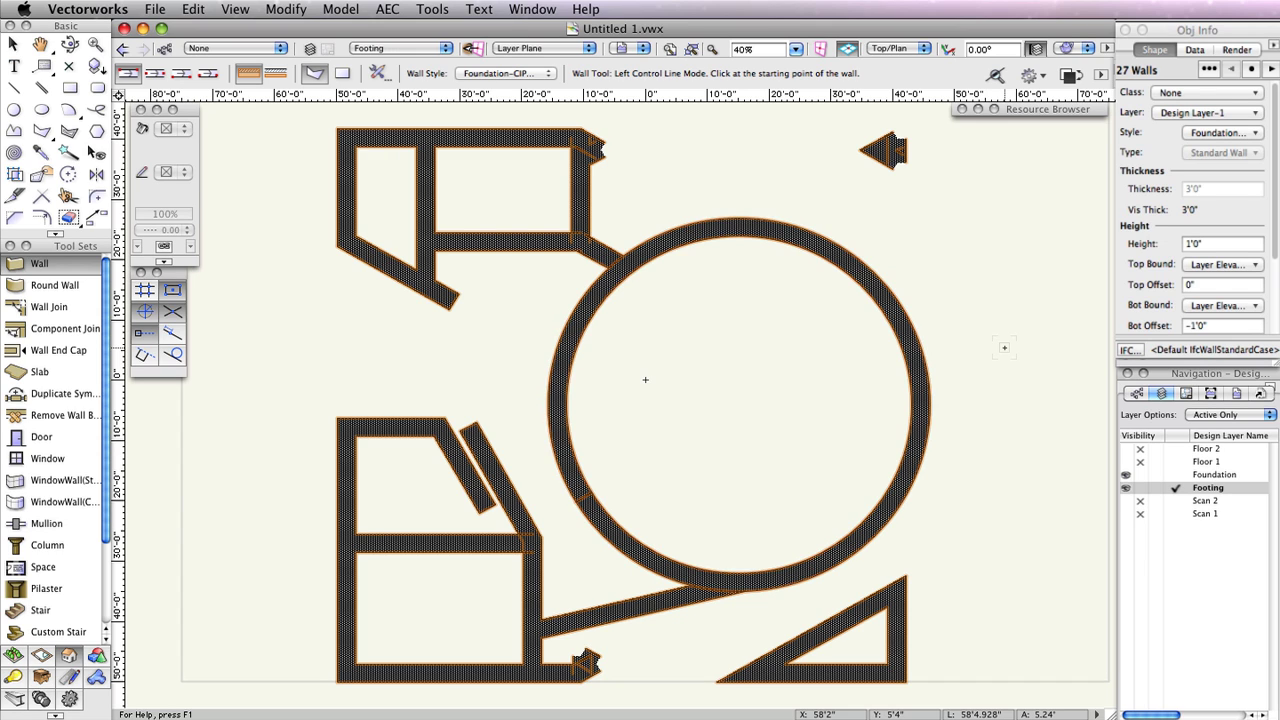
{"action": "key", "text": "x"}
{"action": "key", "text": "x"}
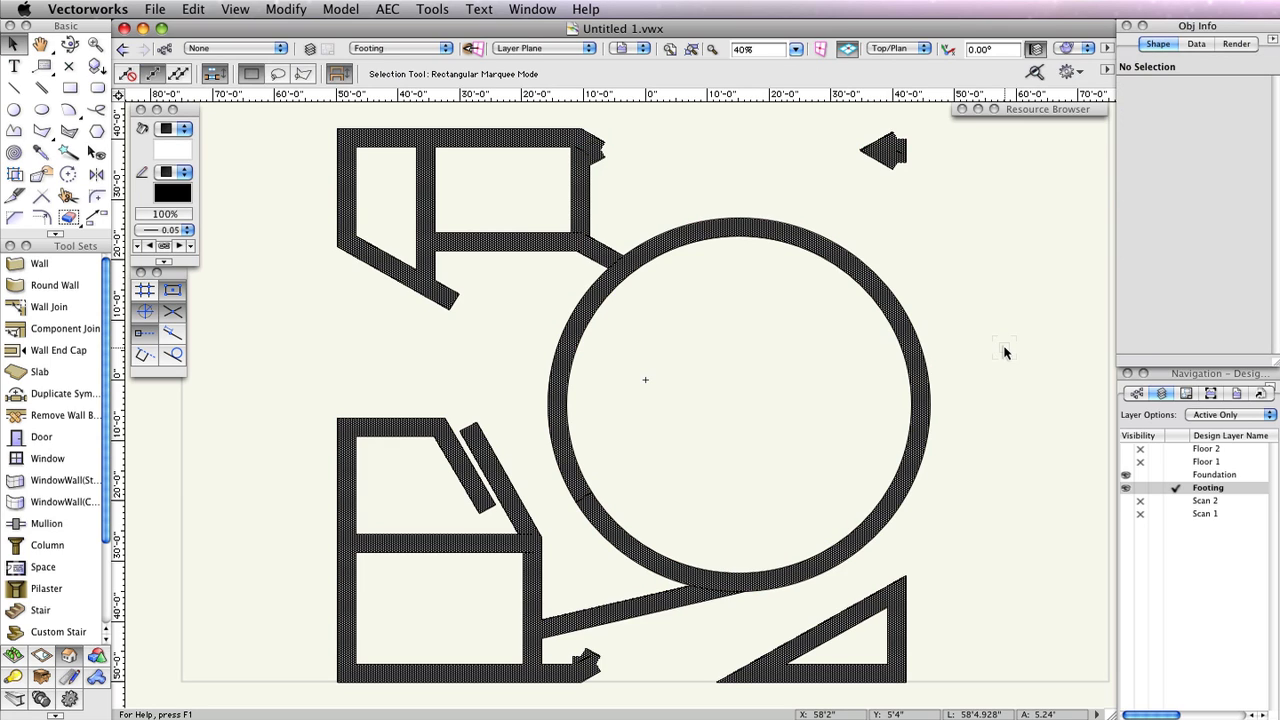
- Delete two of the three short footing walls in the isolated triangular column at the plan's upper right
{"action": "left_click", "coordinate": [897, 142]}
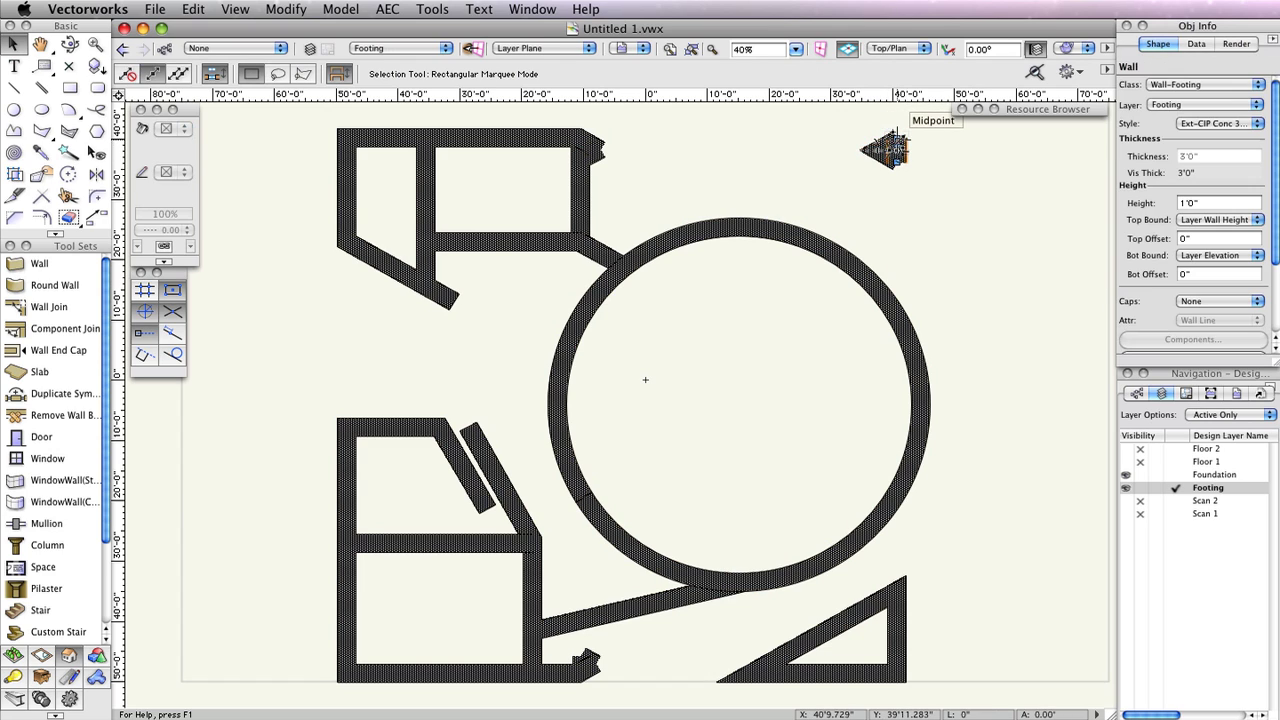
{"action": "key", "text": "Delete"}
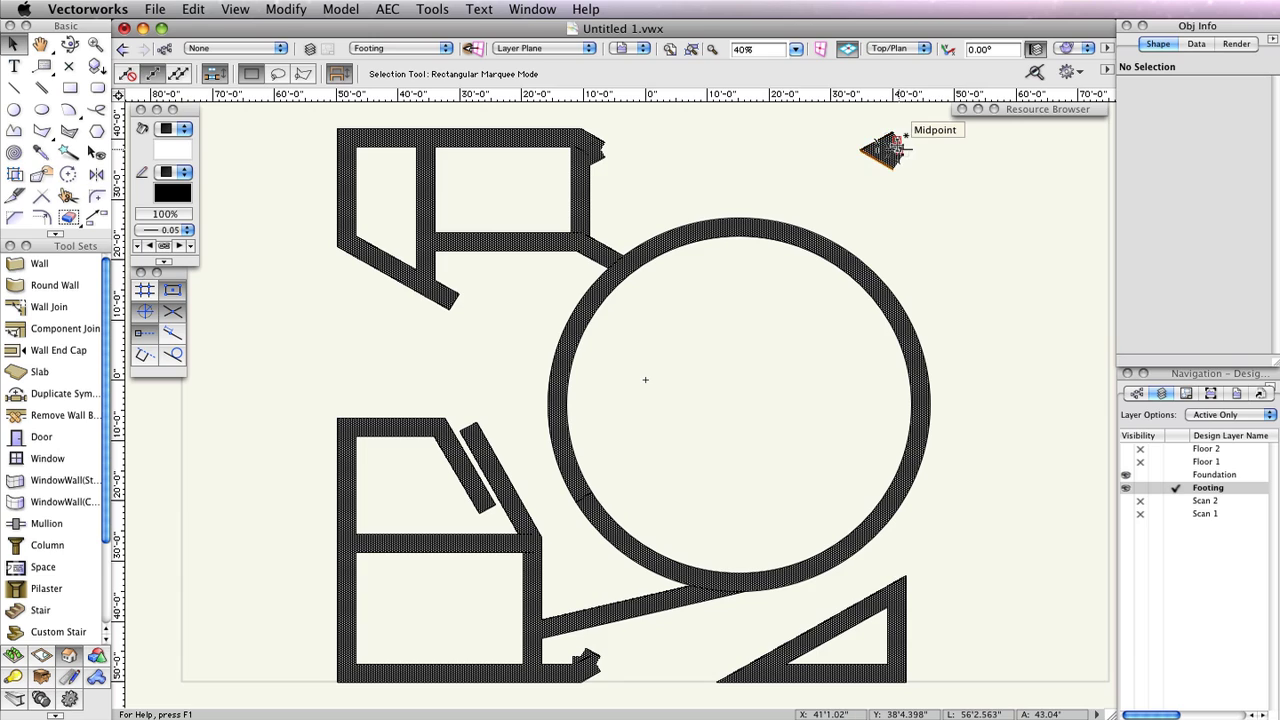
{"action": "left_click", "coordinate": [896, 147]}
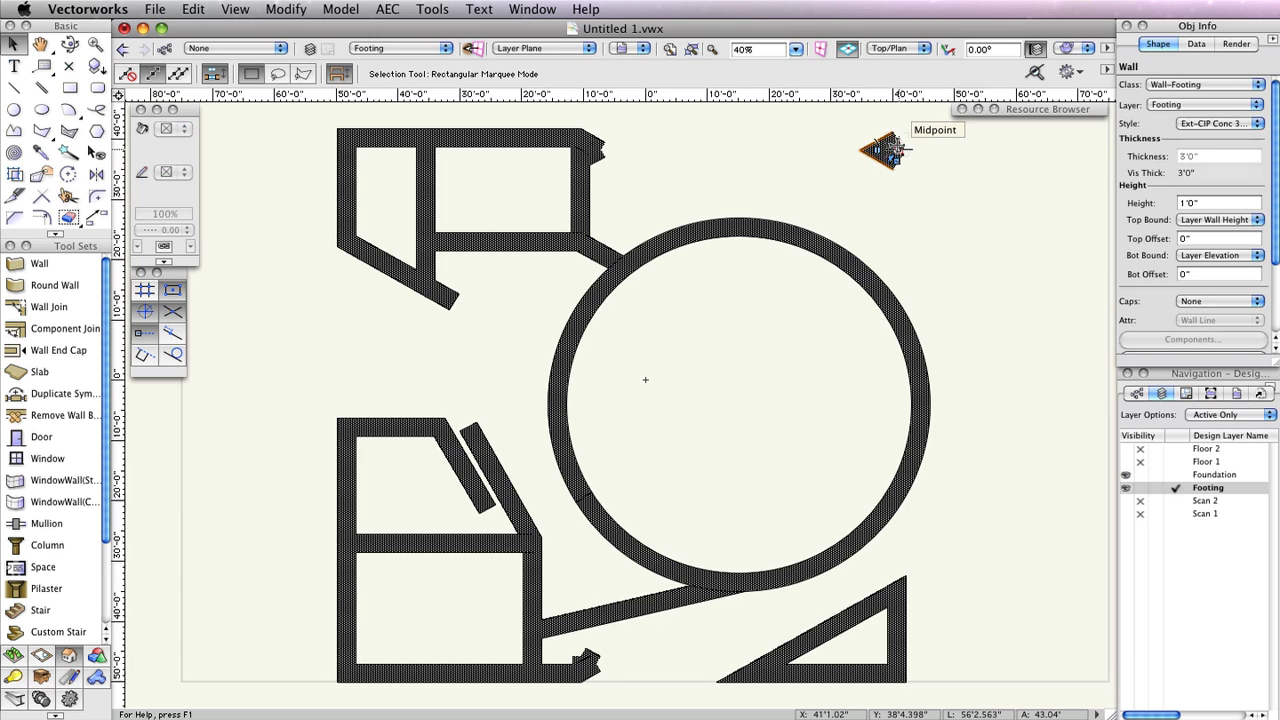
{"action": "key", "text": "Delete"}
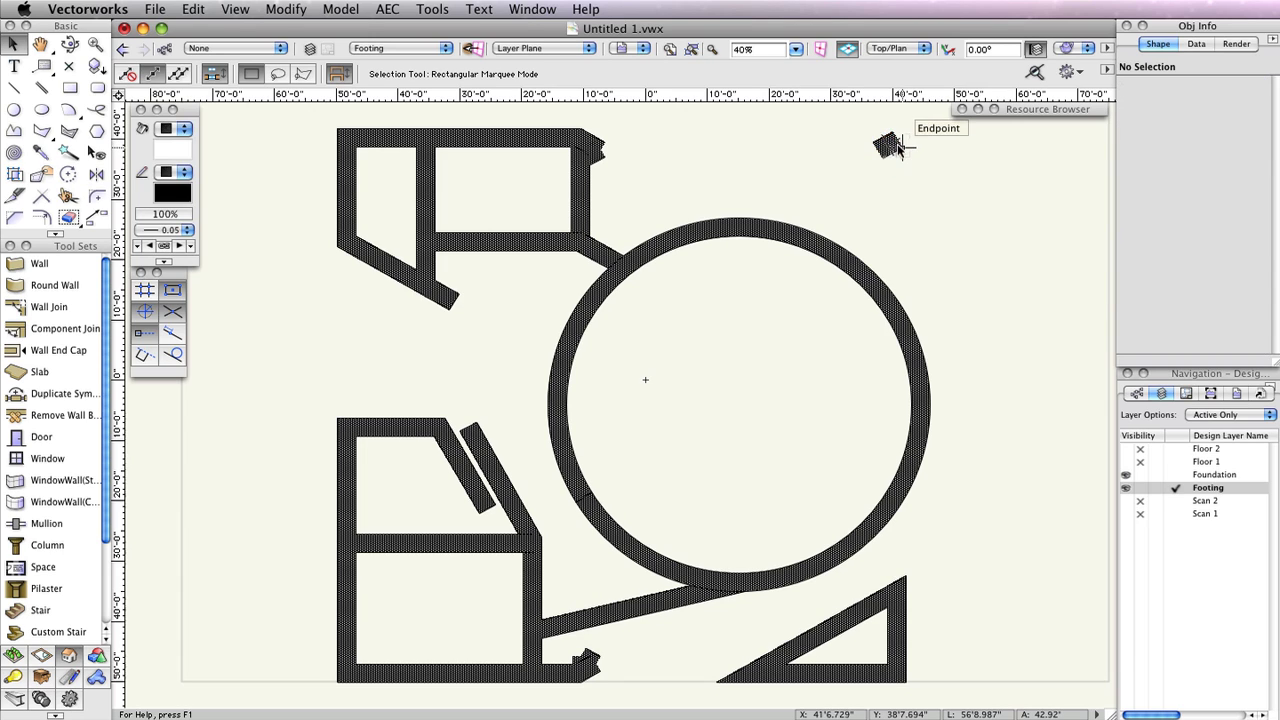
- Try setting the angle of the remaining short footing wall in the plan's upper-right column to 180°
{"action": "left_click", "coordinate": [896, 142]}
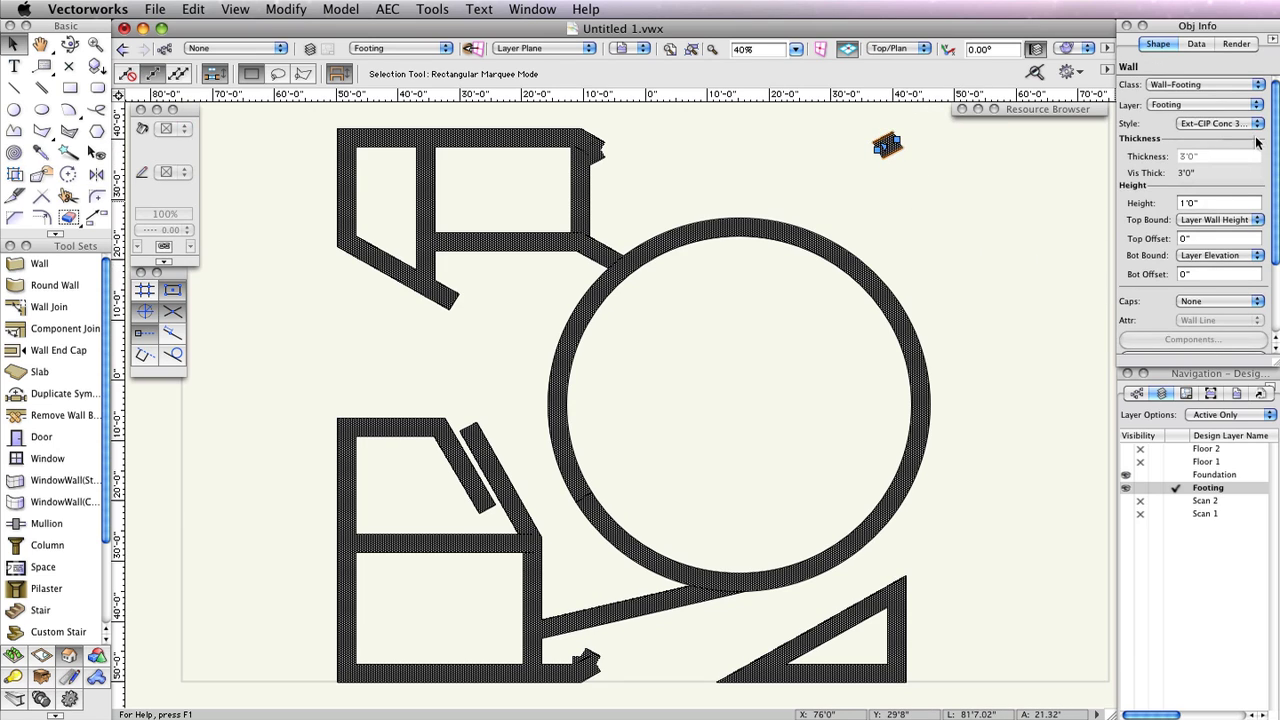
{"action": "scroll", "coordinate": [1272, 140], "scroll_direction": "down", "scroll_amount": 5}
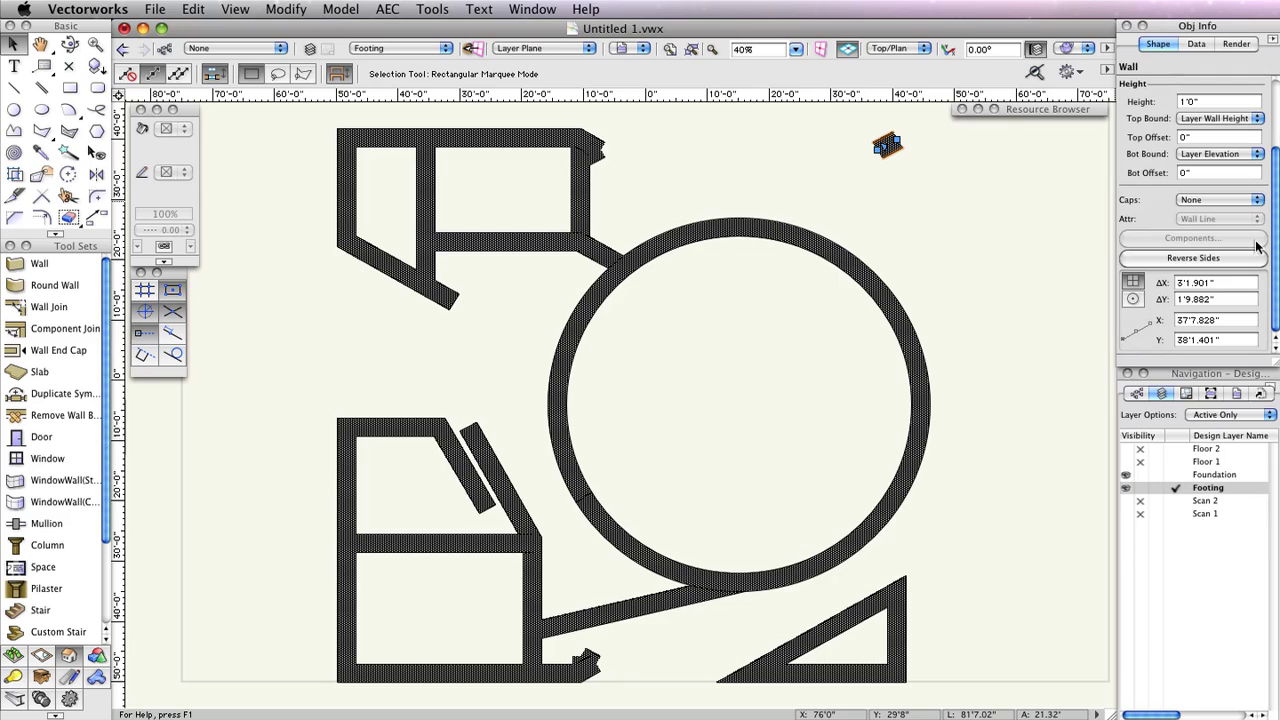
{"action": "left_click", "coordinate": [1133, 298]}
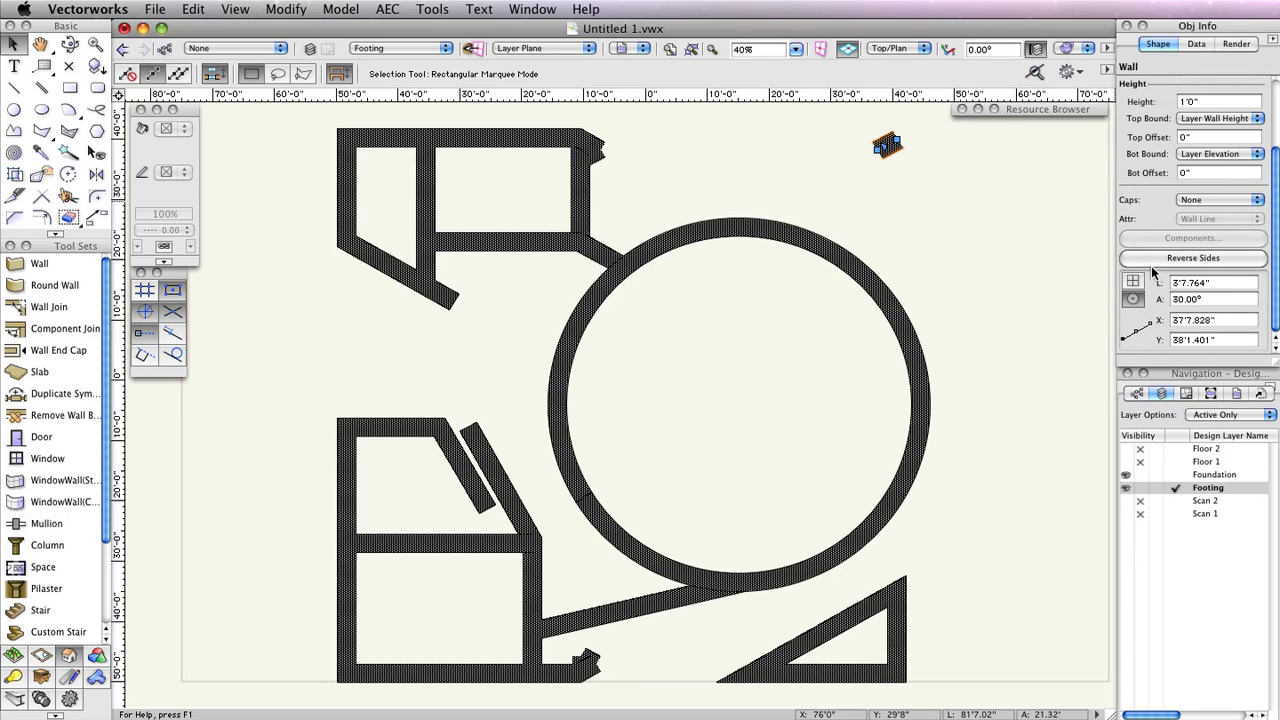
{"action": "left_click", "coordinate": [1134, 332]}
{"action": "left_click", "coordinate": [1207, 297]}
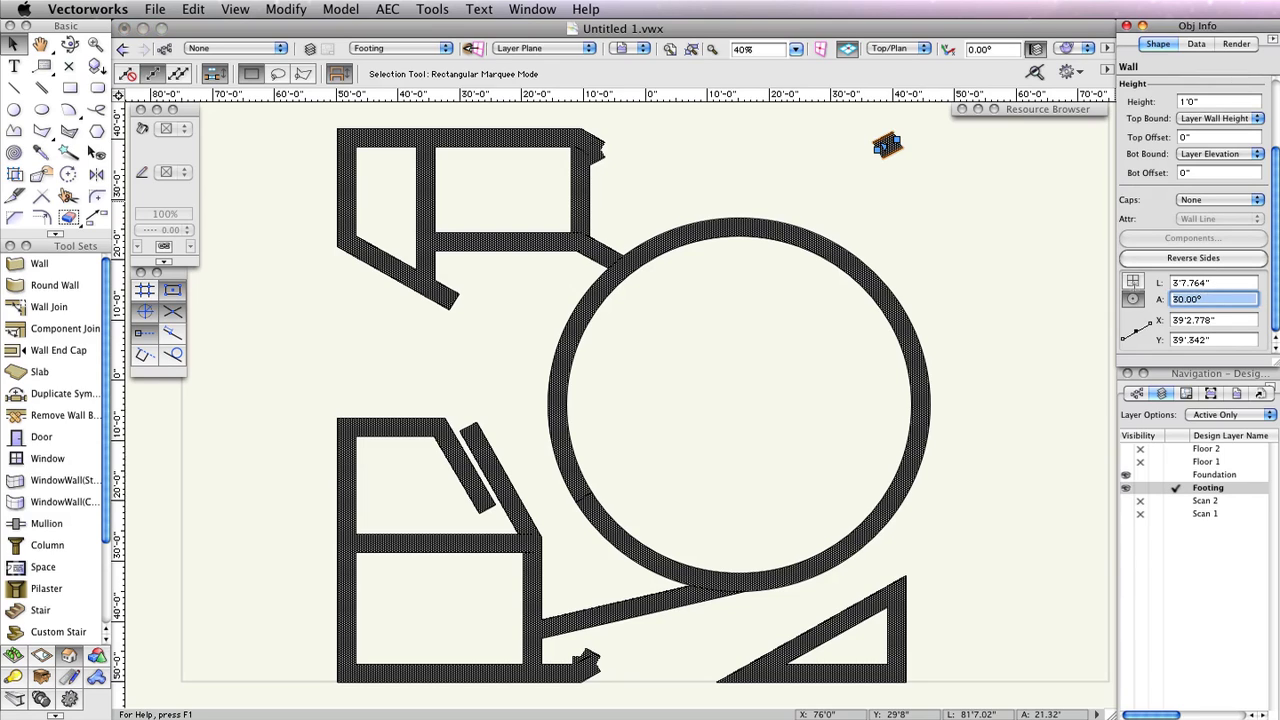
{"action": "type", "text": "180"}
{"action": "key", "text": "Return"}
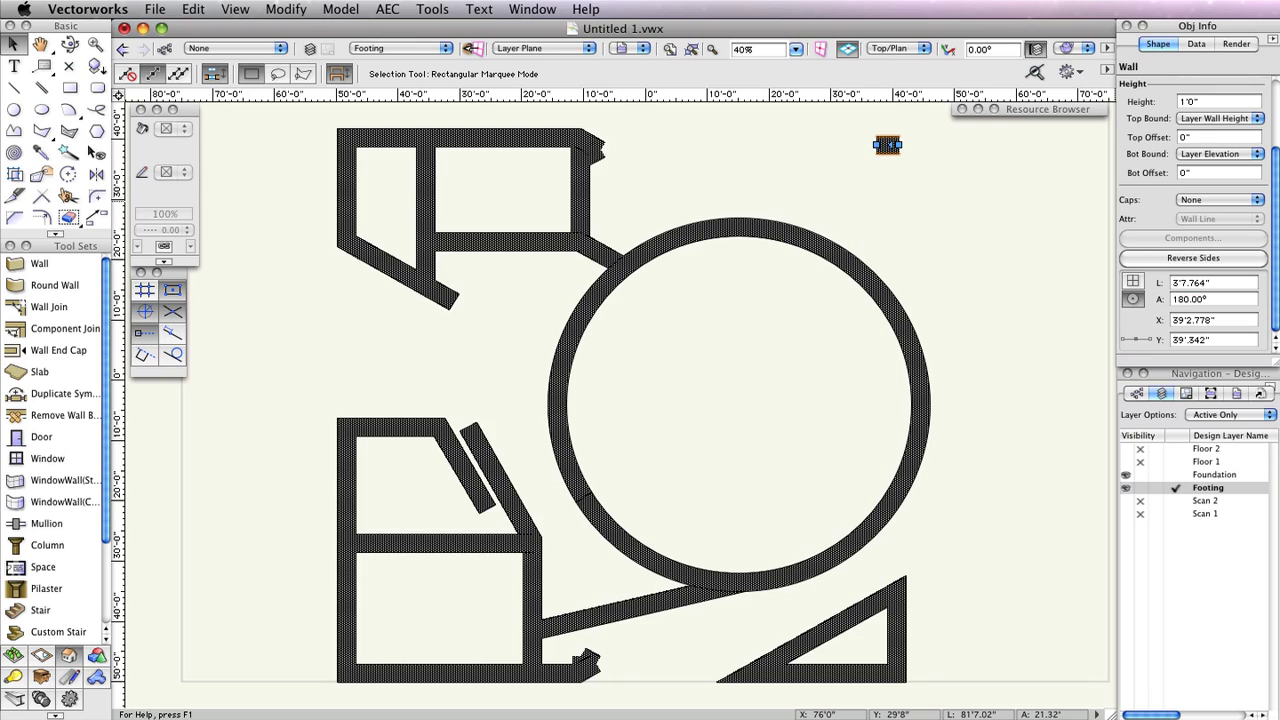
{"action": "key", "text": "super+s"}
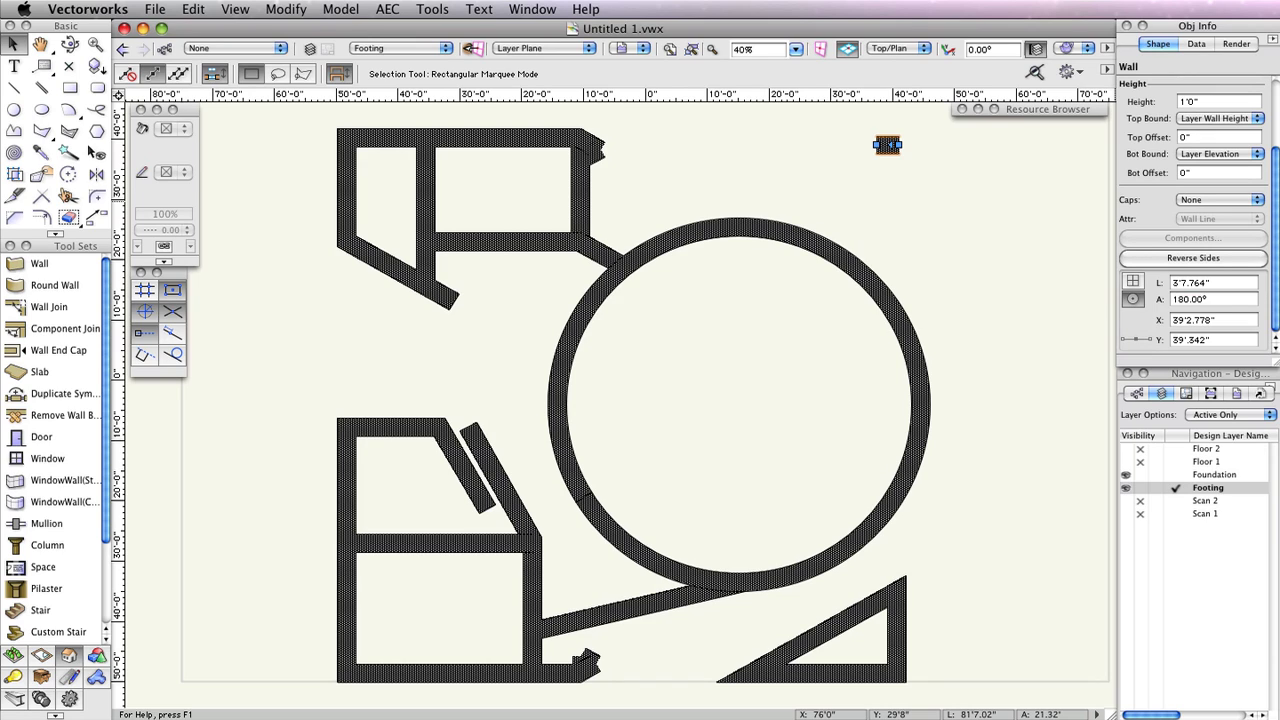
- Reduce the small triangular footing beside the bottom wall's right end to one wall and set its angle to 90° from its start point
{"action": "left_click", "coordinate": [586, 661]}
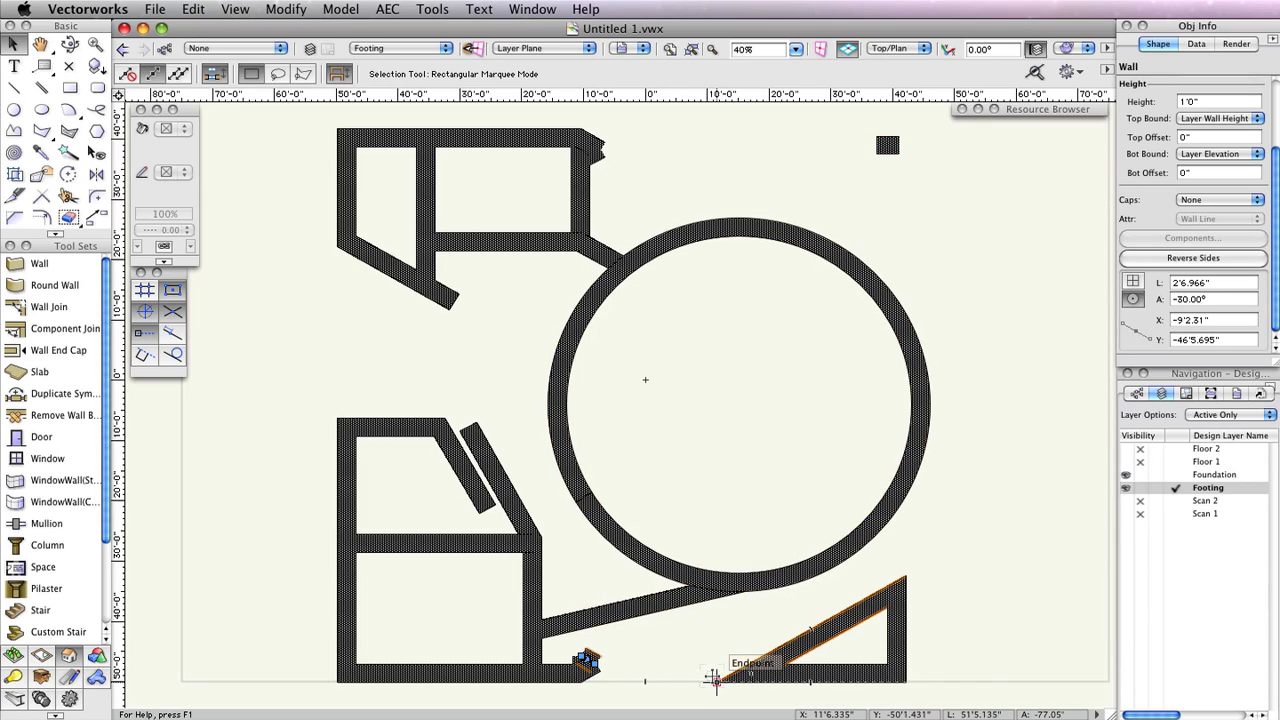
{"action": "left_click", "coordinate": [729, 666]}
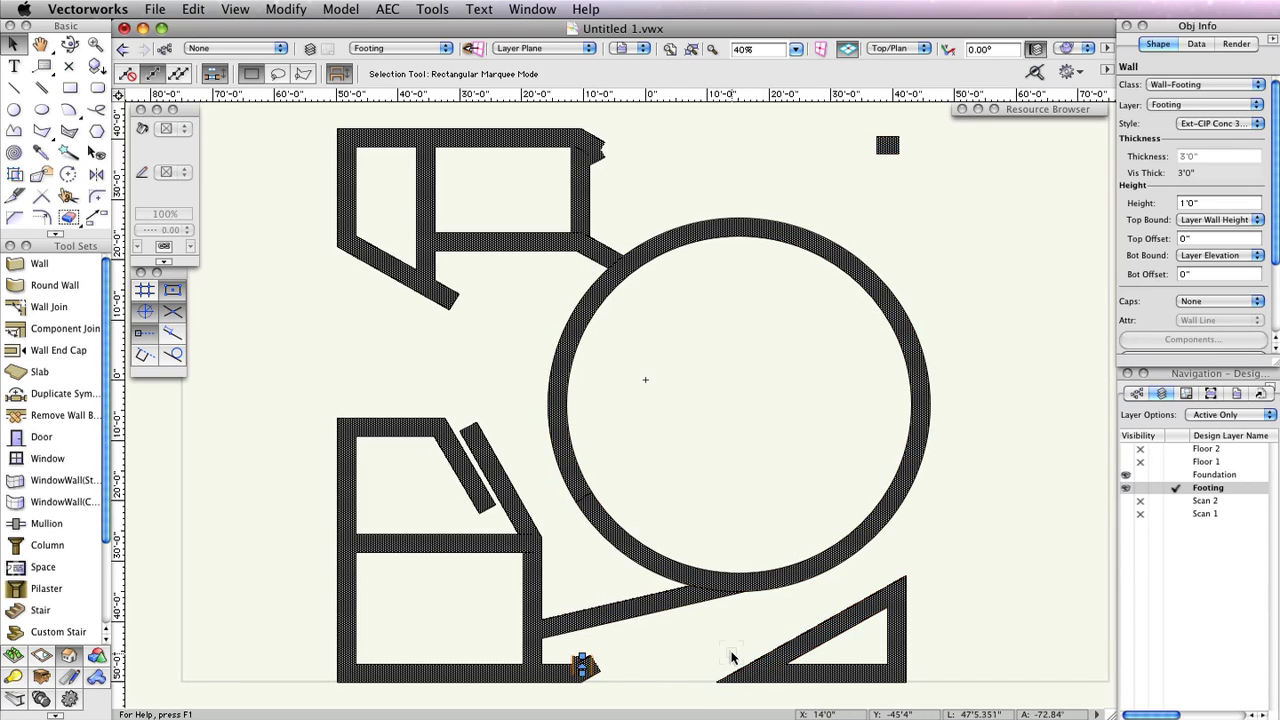
{"action": "left_click", "coordinate": [585, 665]}
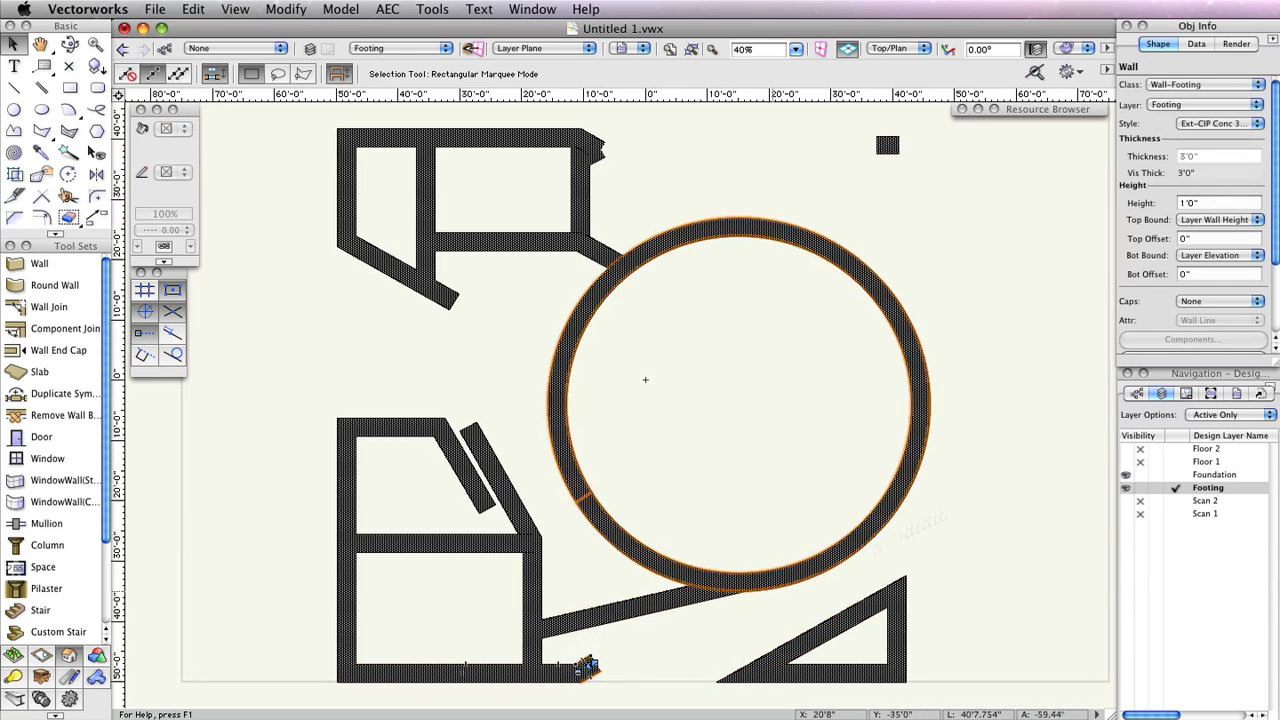
{"action": "left_click_drag", "start_coordinate": [1275, 246], "coordinate": [1274, 330]}
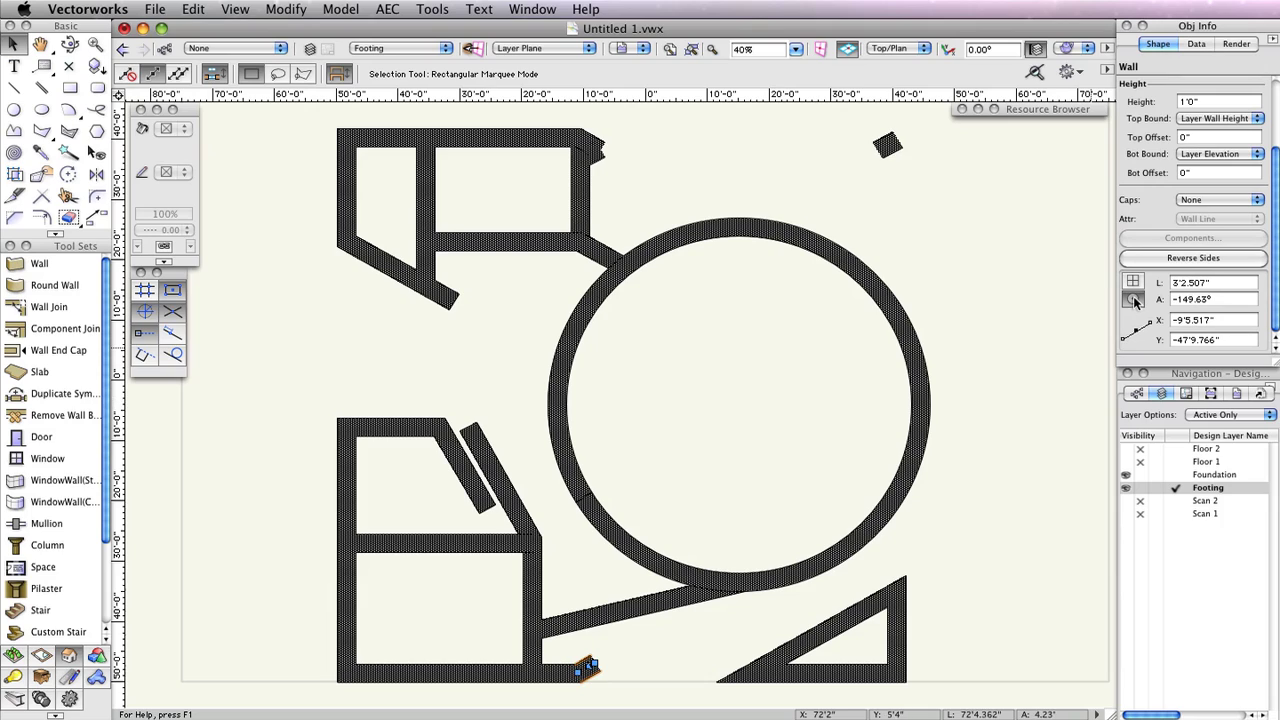
{"action": "left_click", "coordinate": [1124, 339]}
{"action": "left_click", "coordinate": [1207, 297]}
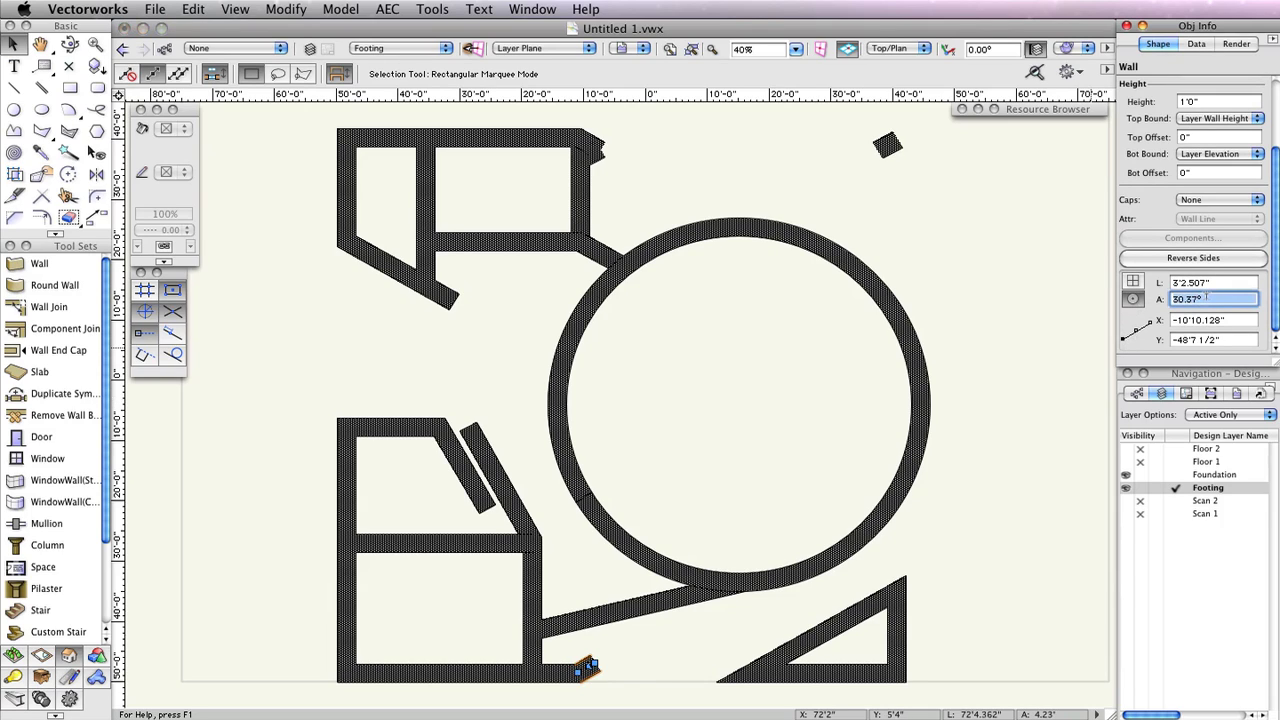
{"action": "type", "text": "90"}
{"action": "key", "text": "Return"}
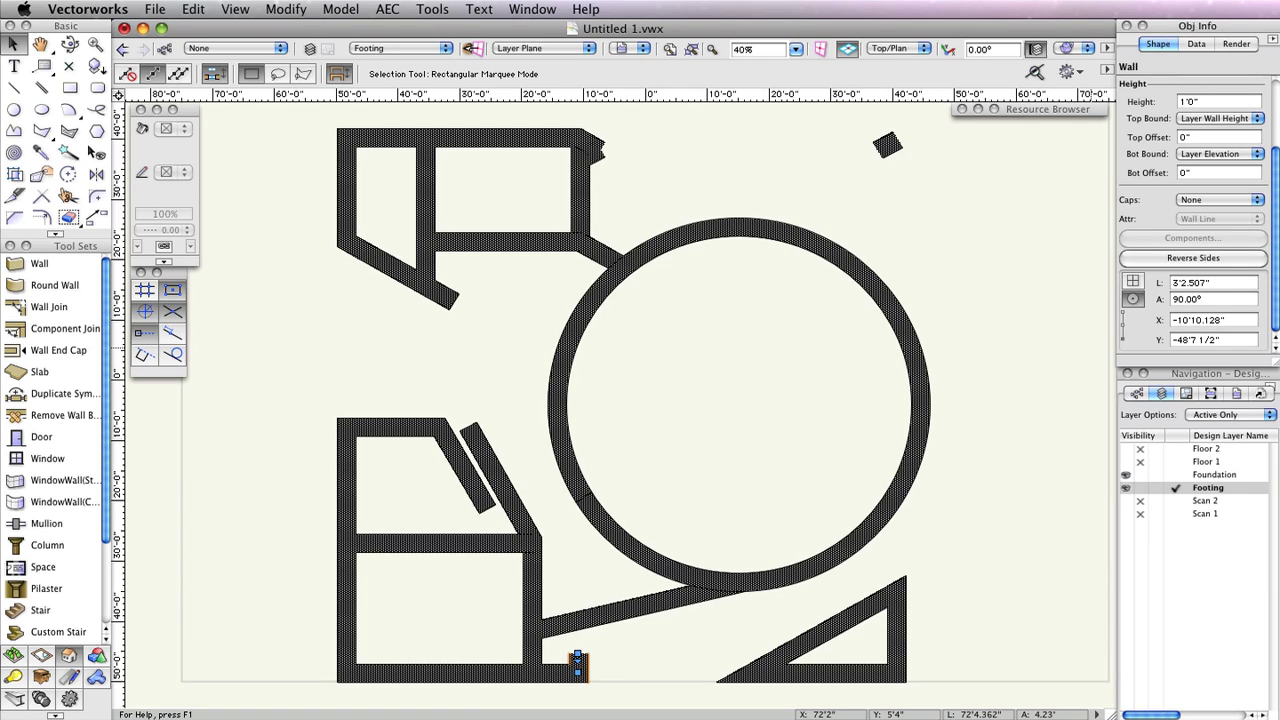
- Reduce the triangular footing at the top wall's right end to one wall and set its angle to -90°
{"action": "left_click", "coordinate": [888, 146]}
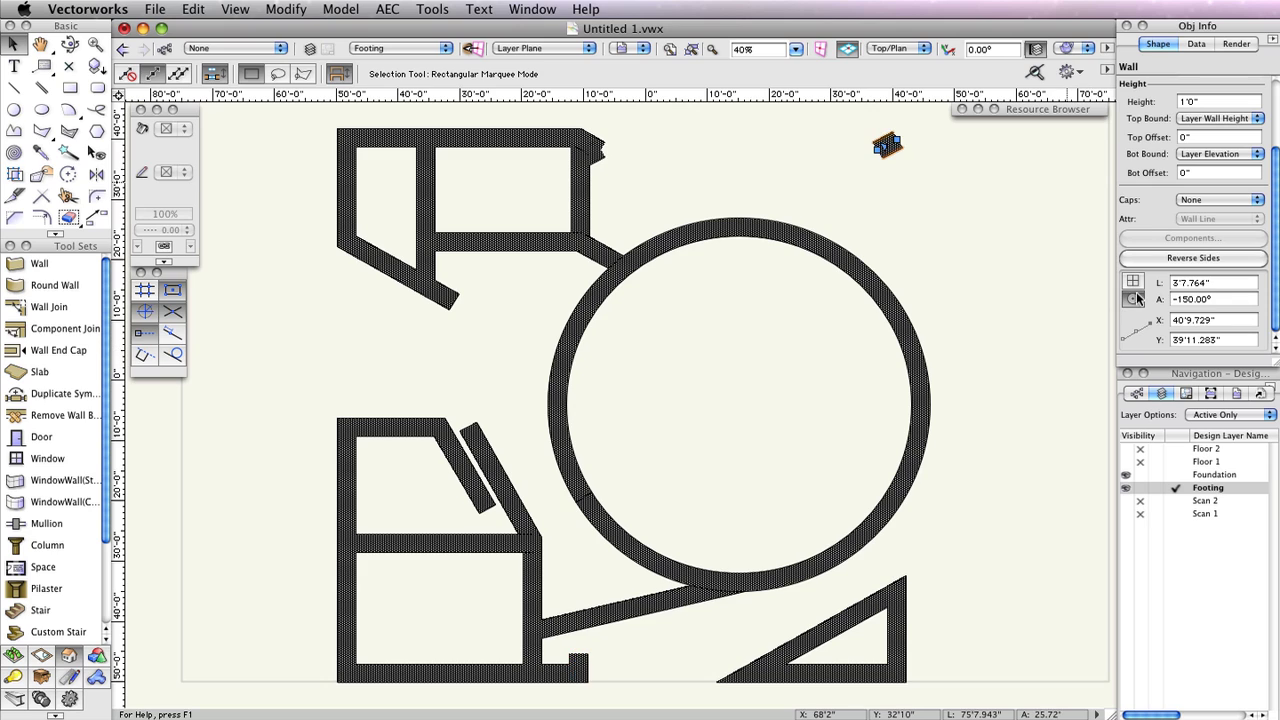
{"action": "left_click", "coordinate": [590, 152]}
{"action": "key", "text": "Delete"}
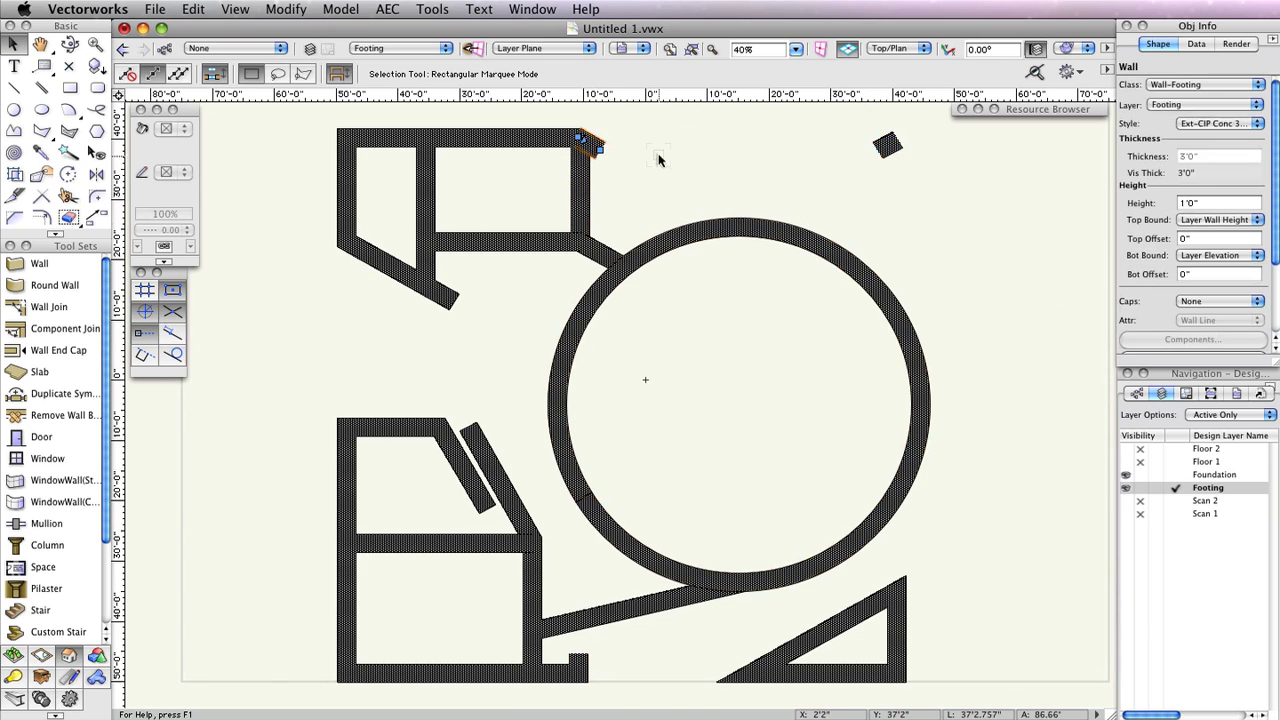
{"action": "left_click_drag", "start_coordinate": [1277, 187], "coordinate": [1278, 316]}
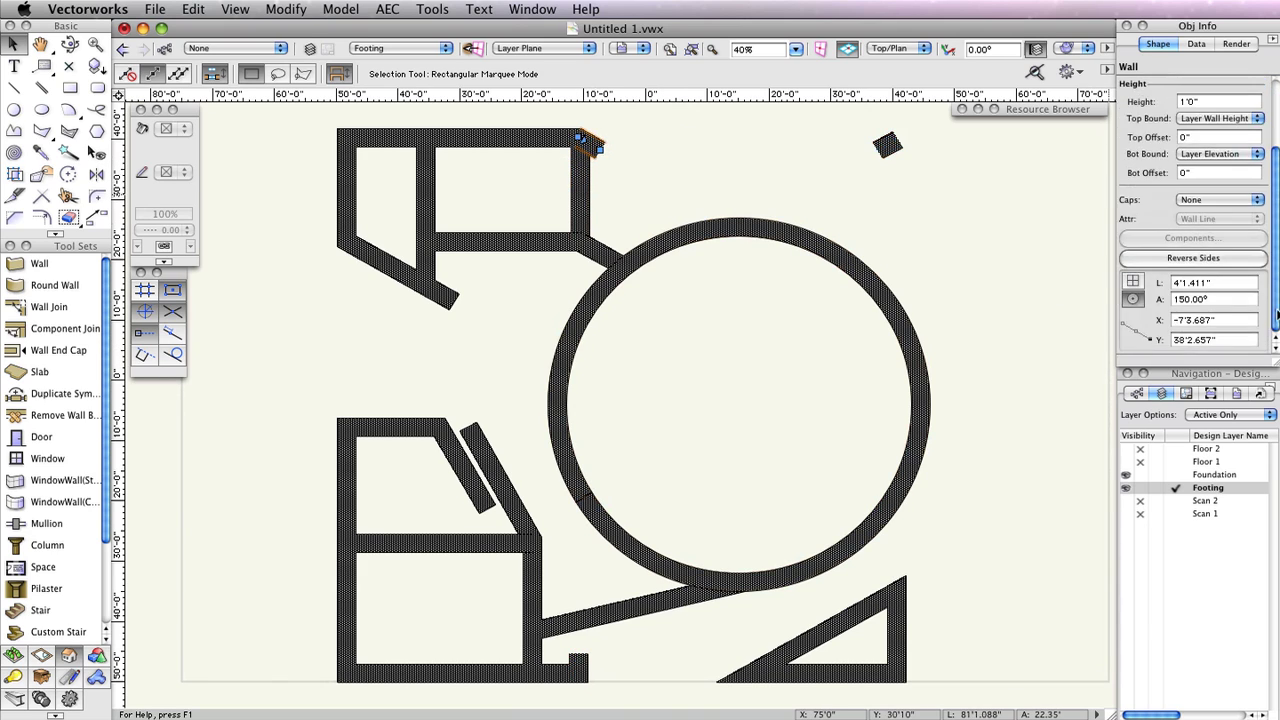
{"action": "left_click", "coordinate": [1135, 283]}
{"action": "left_click", "coordinate": [1136, 299]}
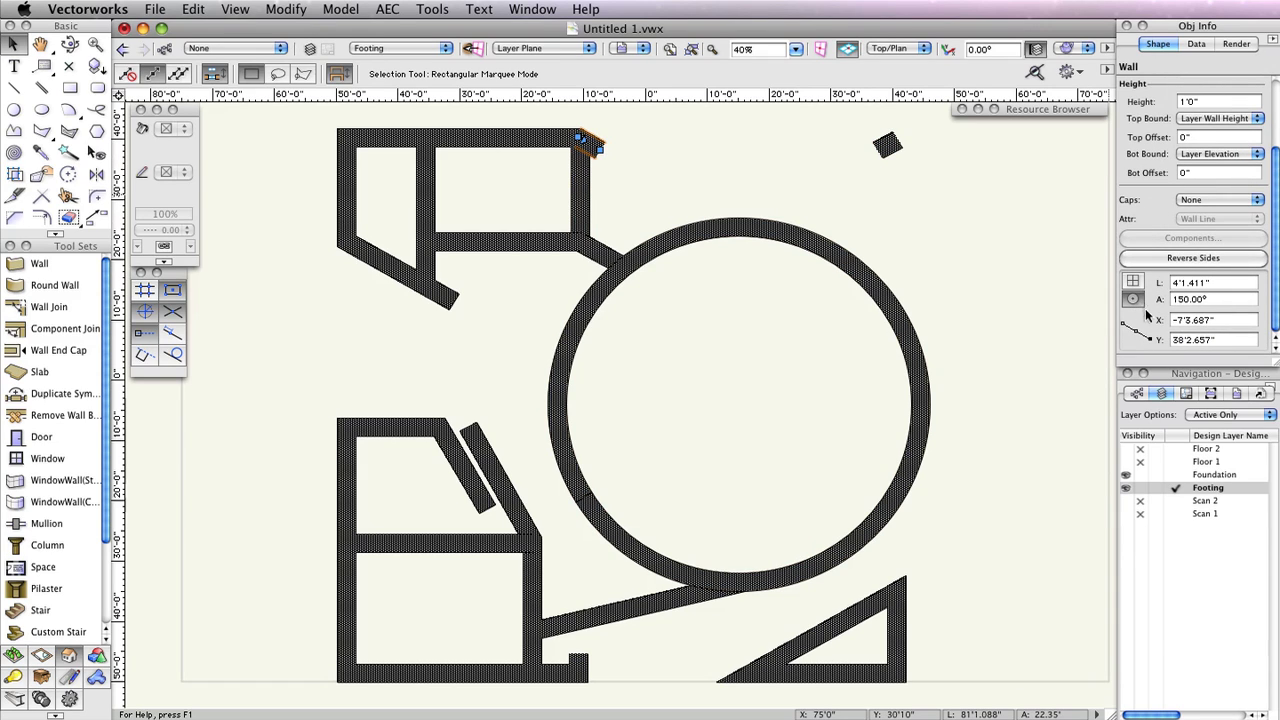
{"action": "double_click", "coordinate": [1197, 298]}
{"action": "type", "text": "-30"}
{"action": "key", "text": "Return"}
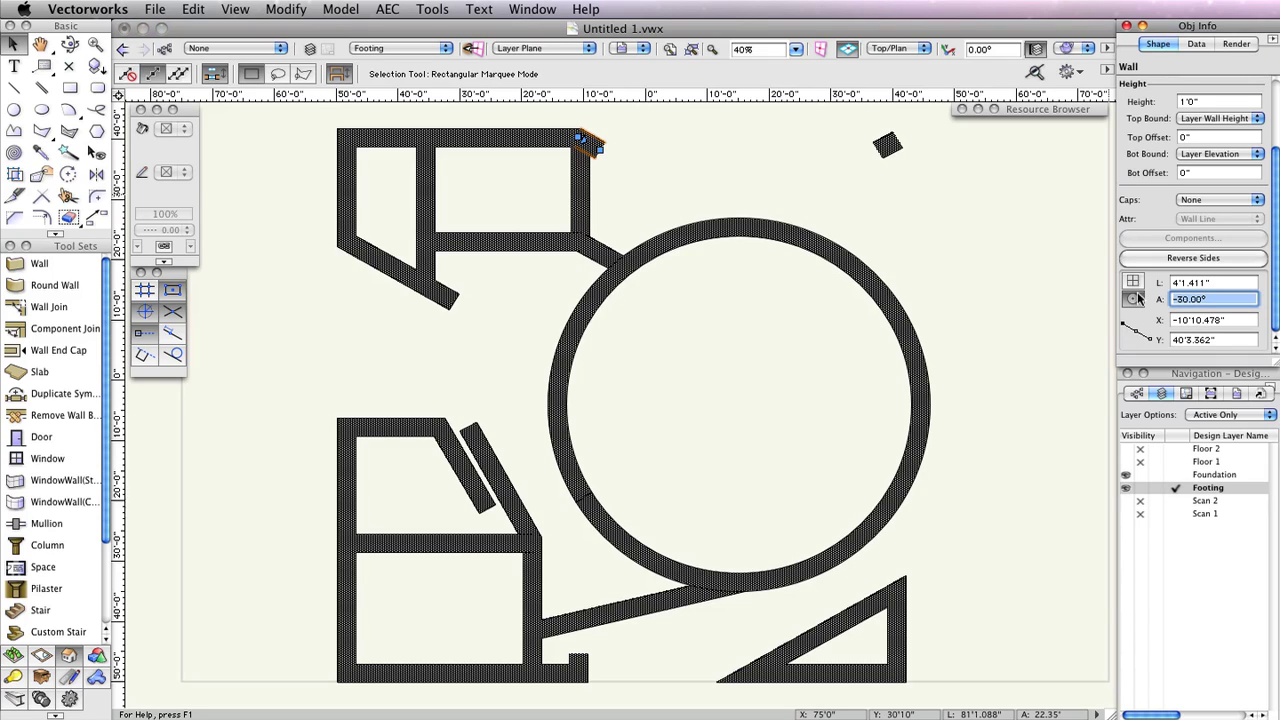
{"action": "type", "text": "-90"}
{"action": "key", "text": "Return"}
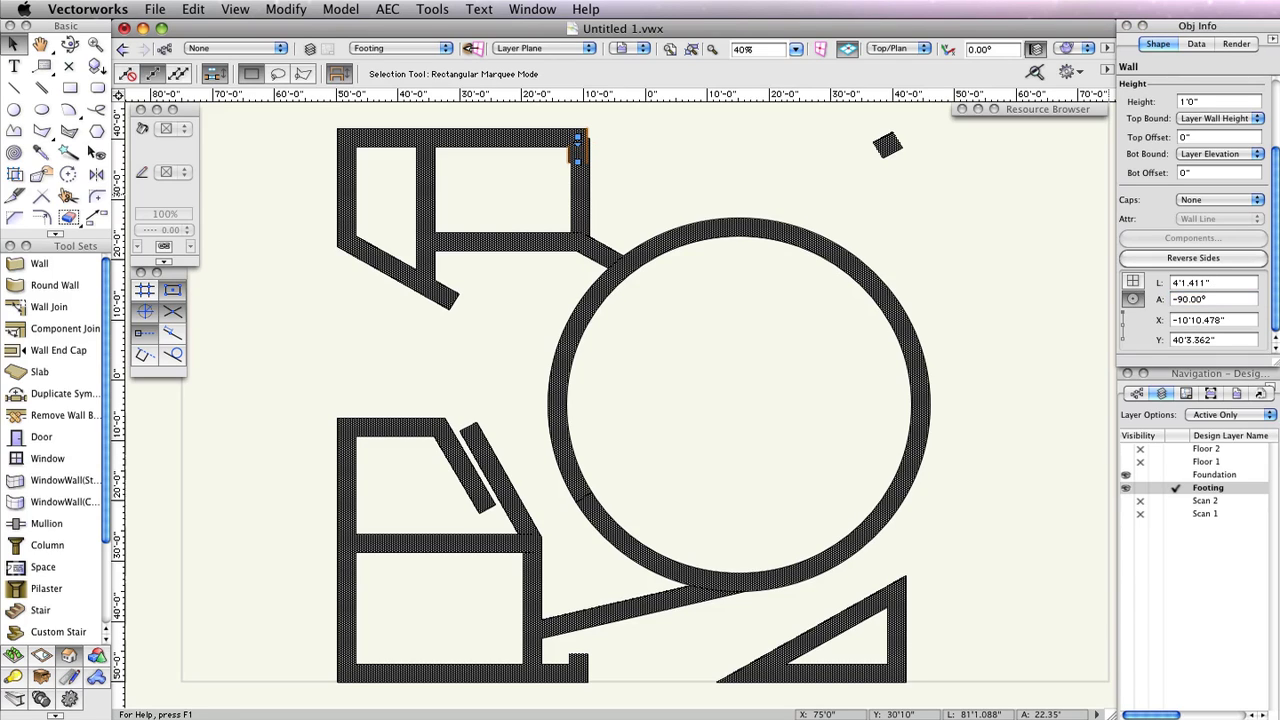
{"action": "key", "text": "super+z"}
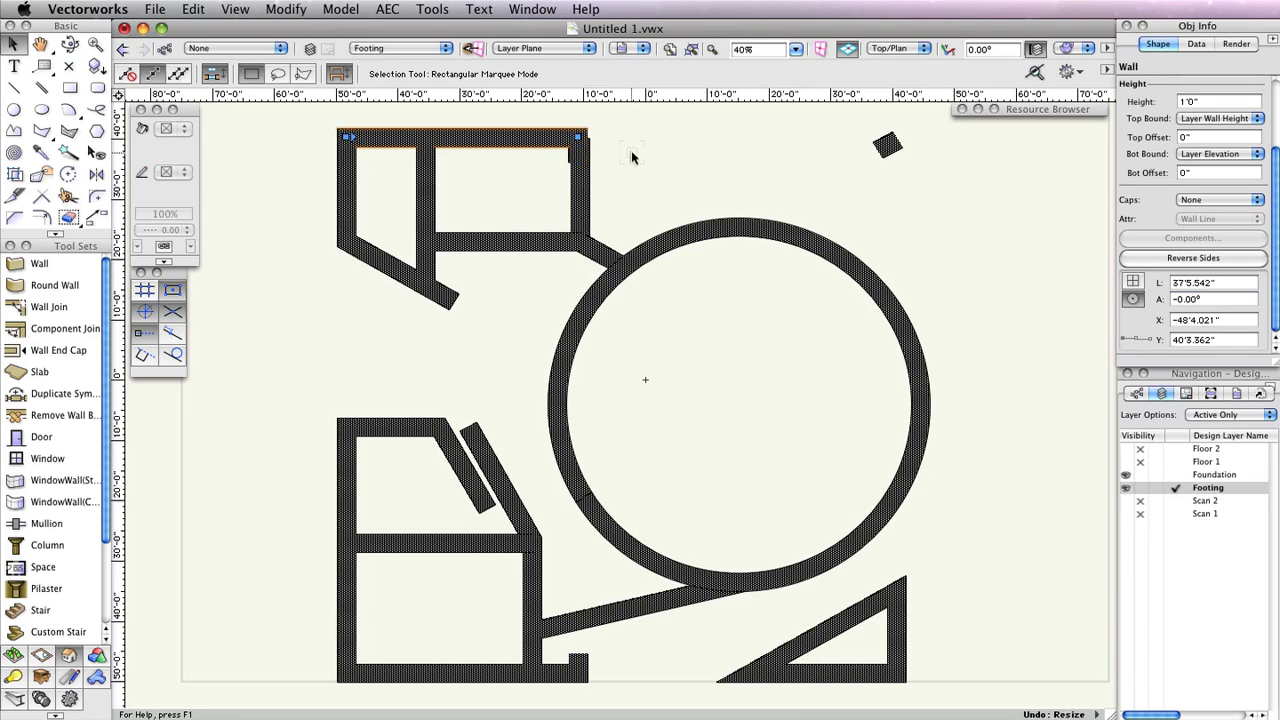
- Set the angle of the isolated upper-right footing wall to 180°, measured from its midpoint
{"action": "left_click", "coordinate": [887, 145]}
{"action": "left_click", "coordinate": [1147, 324]}
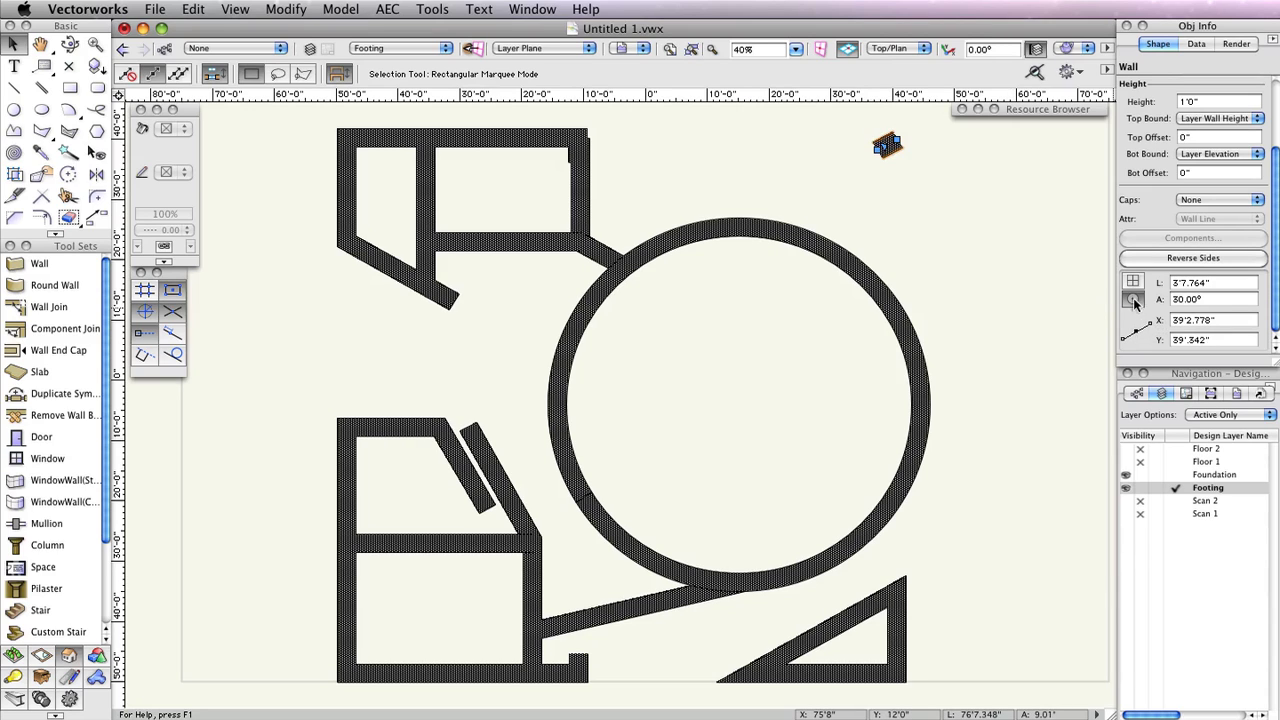
{"action": "double_click", "coordinate": [1193, 297]}
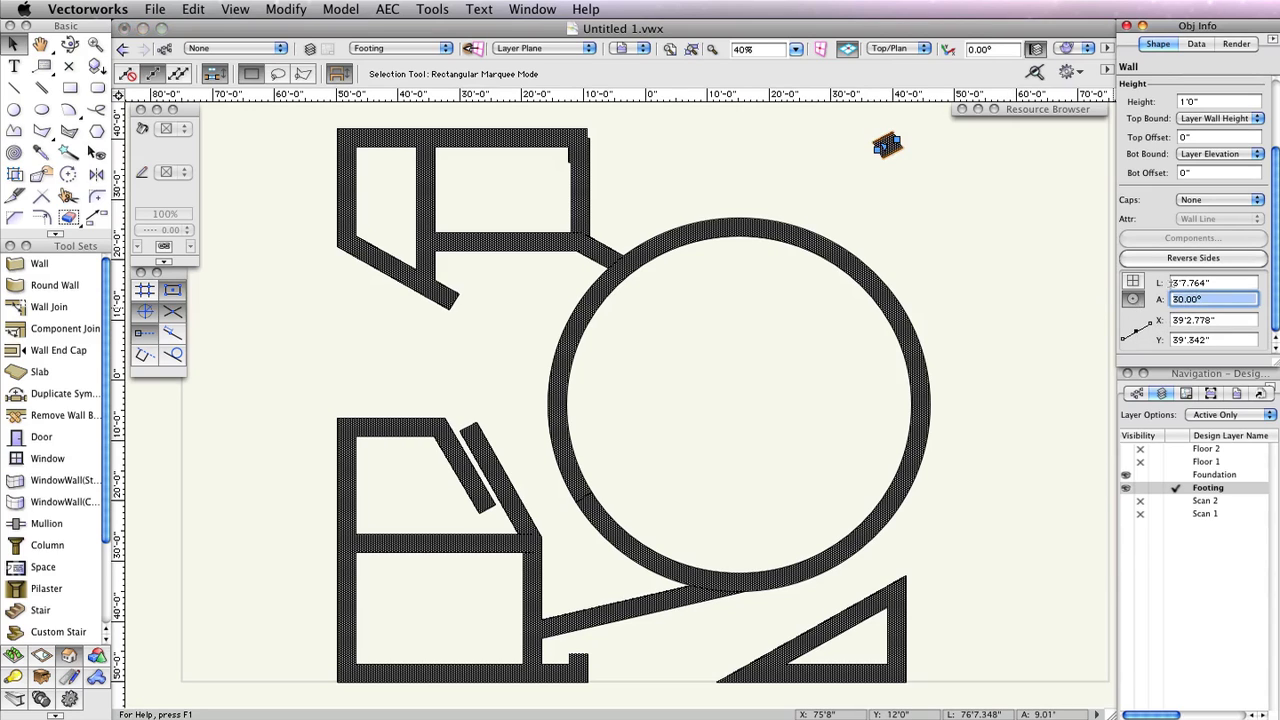
{"action": "type", "text": "180"}
{"action": "key", "text": "Return"}
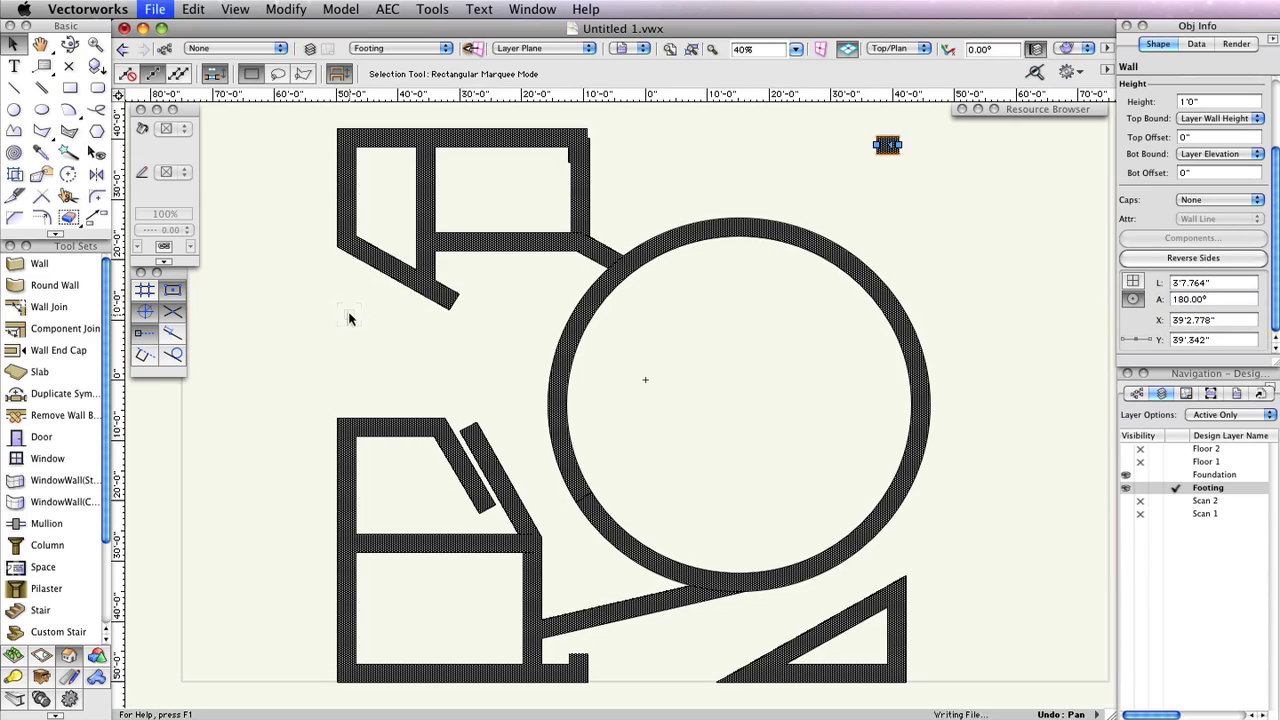
- Join the lower-left block's middle horizontal footing wall to its right vertical wall with the Wall Join tool in L Join mode
{"action": "left_click", "coordinate": [49, 307]}
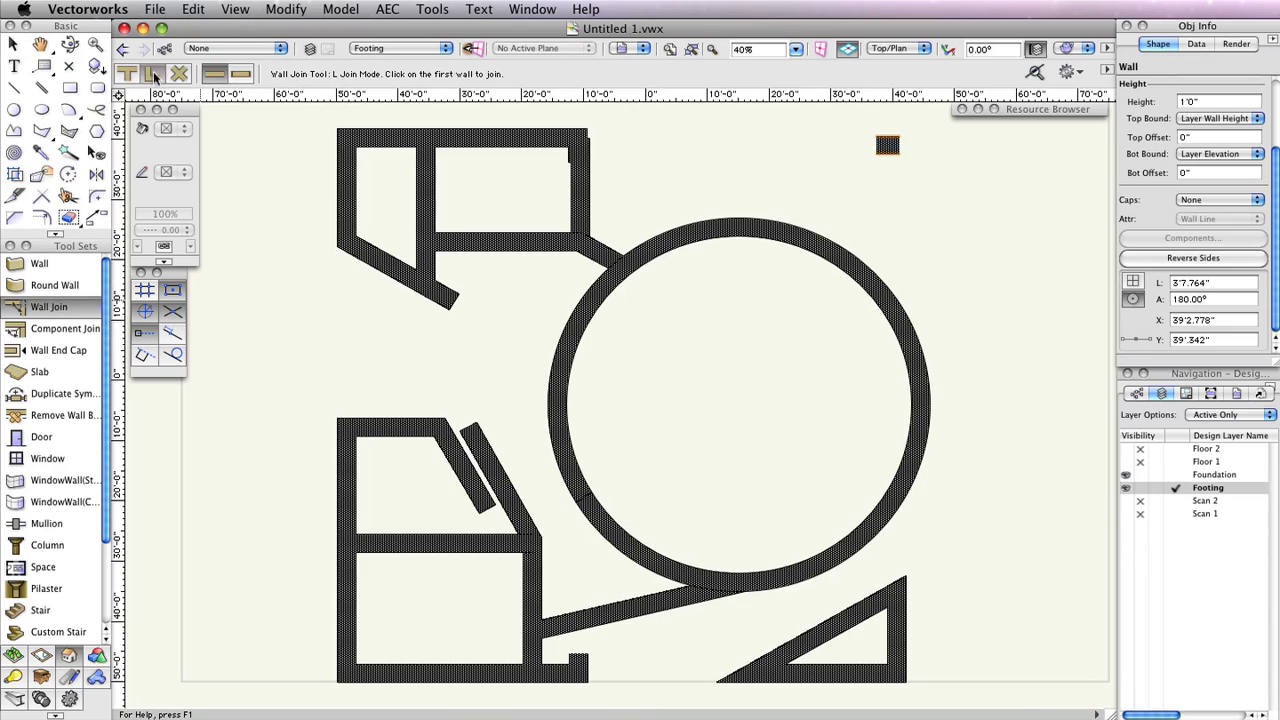
{"action": "left_click", "coordinate": [506, 555]}
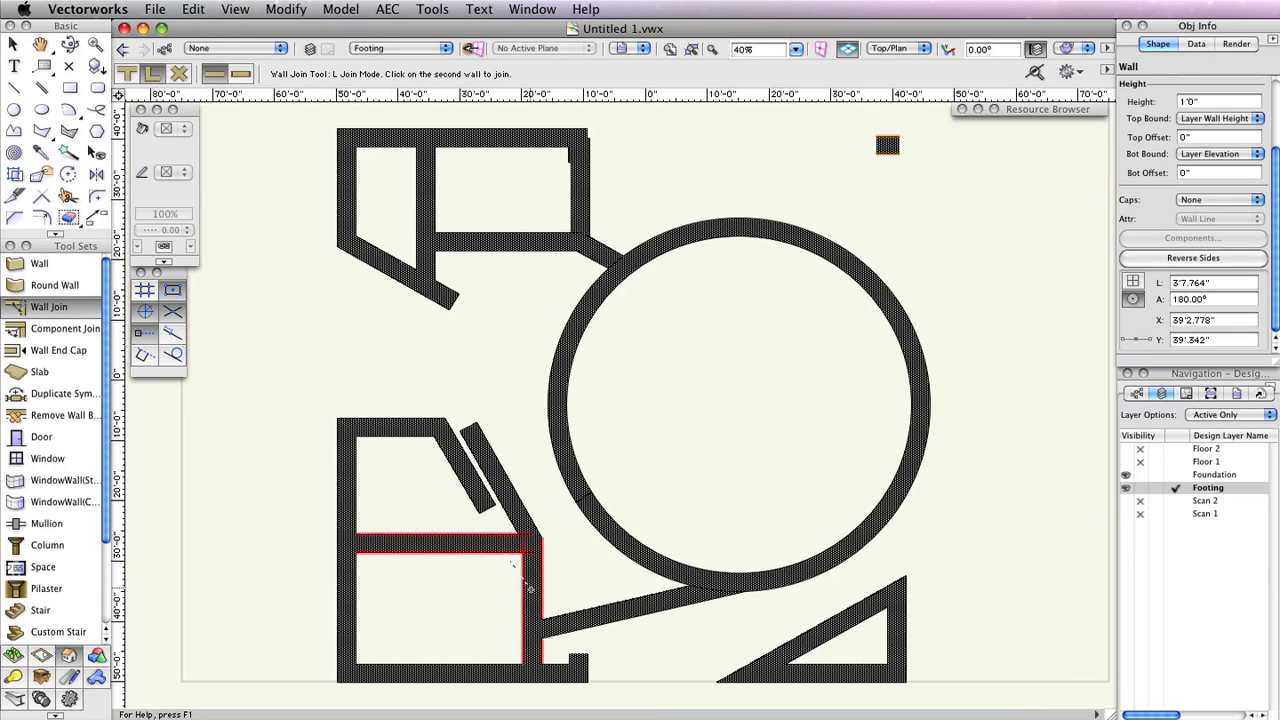
{"action": "left_click", "coordinate": [528, 600]}
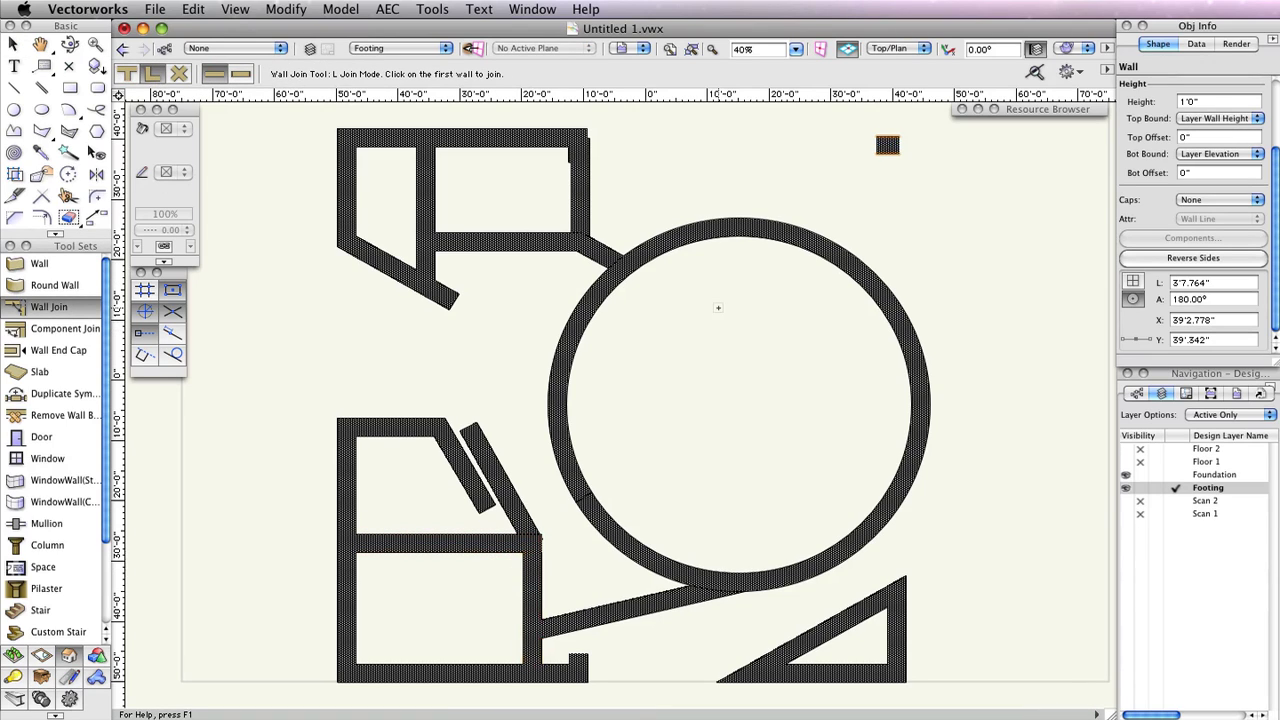
- Move the short vertical footing wall at the top wall's right end outward, just clear of the long vertical wall, and deselect it
{"action": "key", "text": "x"}
{"action": "left_click", "coordinate": [582, 147]}
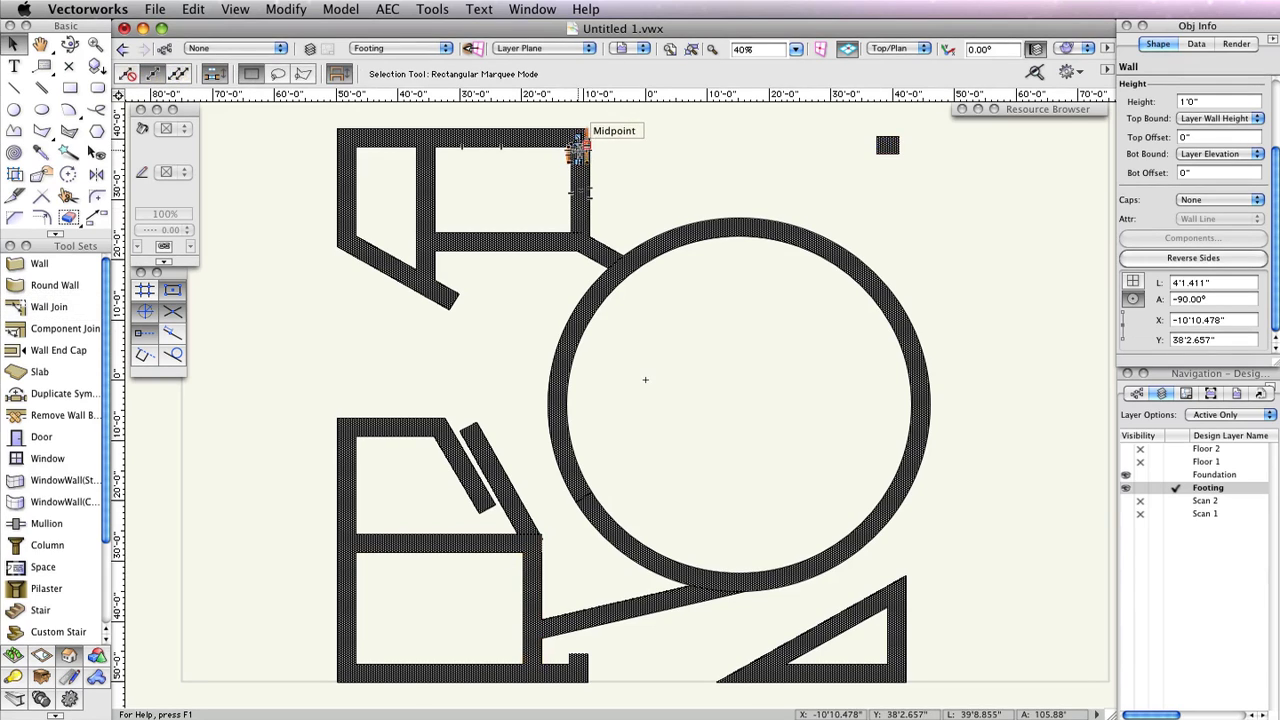
{"action": "left_click_drag", "start_coordinate": [577, 150], "coordinate": [610, 150]}
{"action": "left_click", "coordinate": [641, 158]}
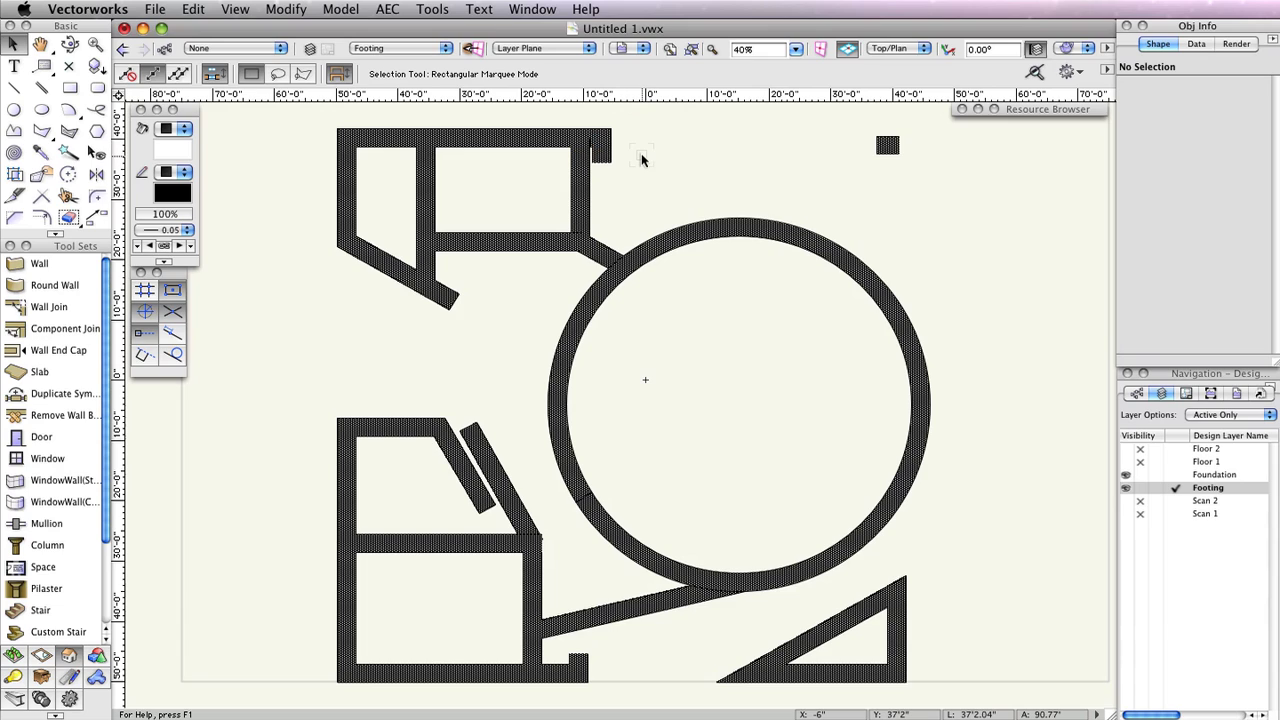
- Set the layer options to Show/Snap/Modify Others and make the Floor 1 and Floor 2 layers visible
{"action": "left_click", "coordinate": [1226, 418]}
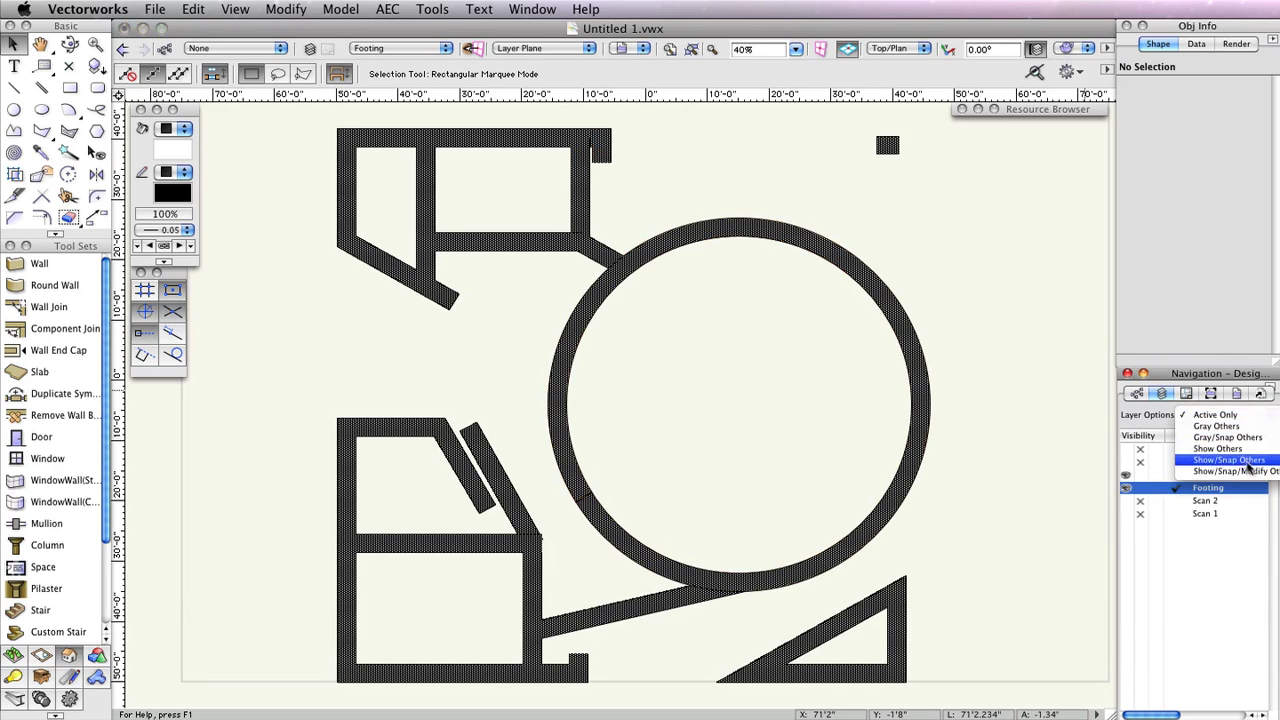
{"action": "left_click", "coordinate": [1252, 472]}
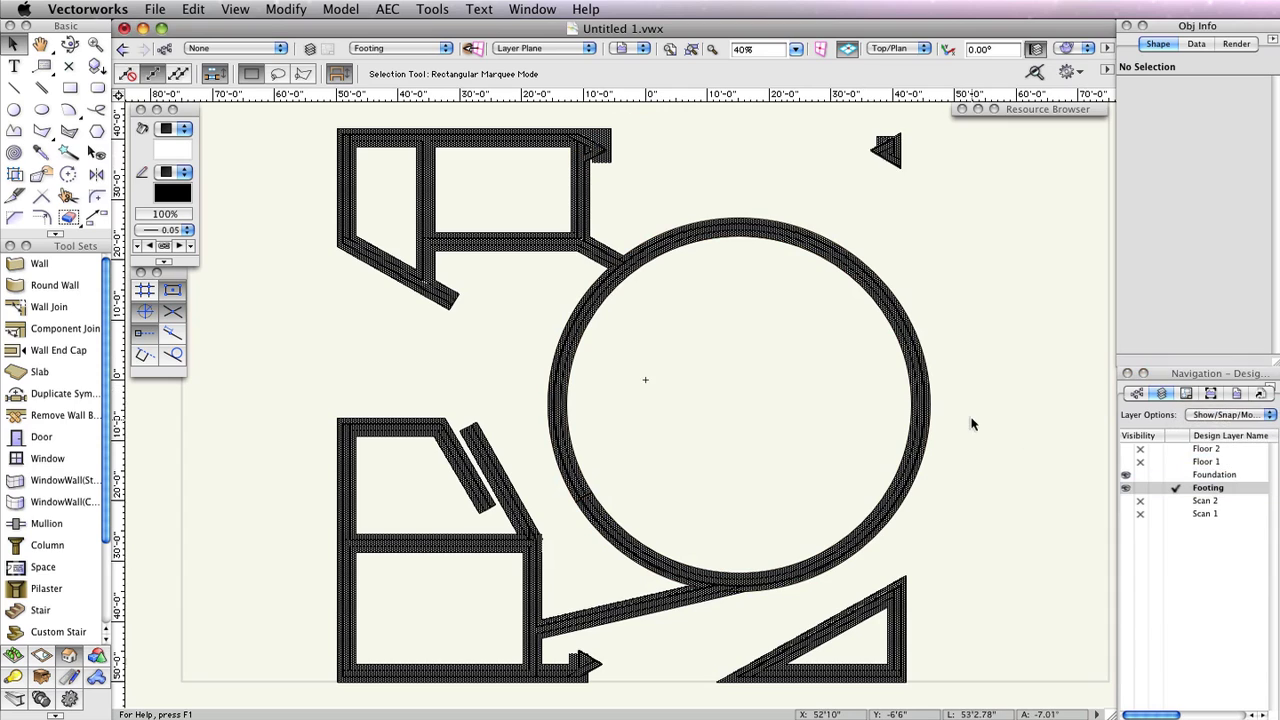
{"action": "left_click", "coordinate": [1126, 463]}
{"action": "left_click", "coordinate": [1126, 449]}
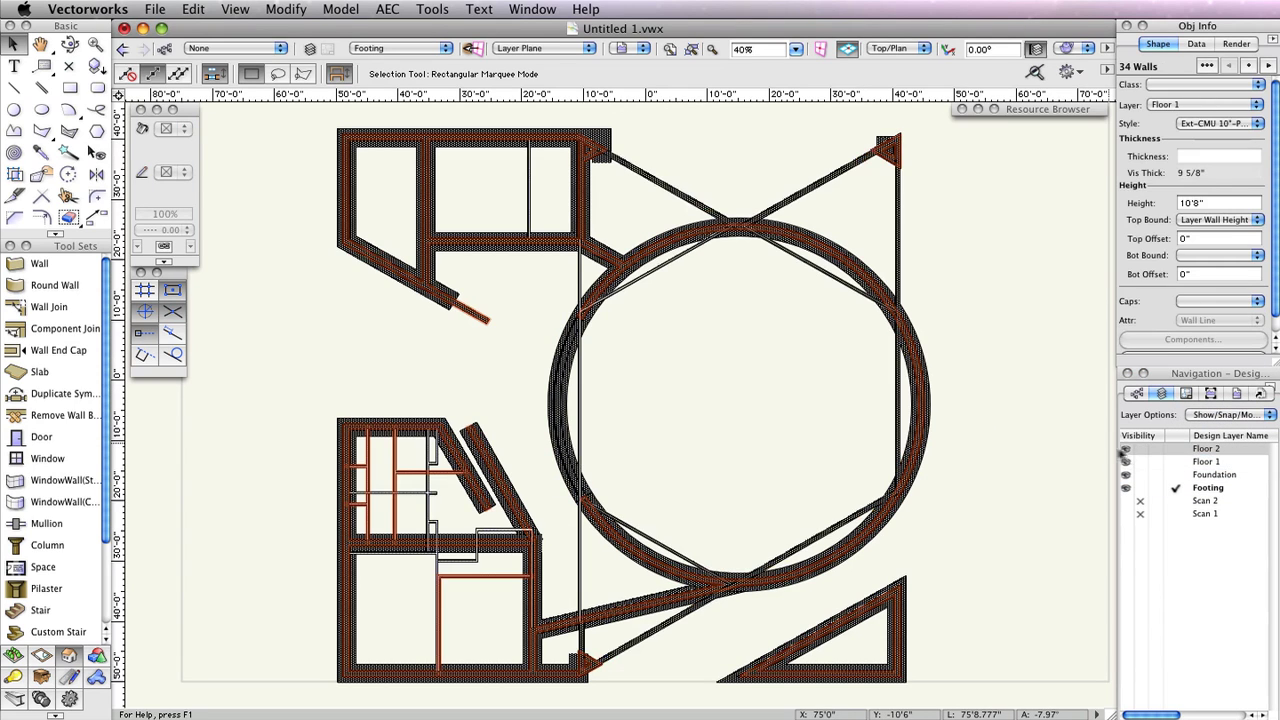
- Examine the walls and footings from Right Isometric in OpenGL rendering, orbit around the model, and return to Top/Plan
{"action": "left_click", "coordinate": [921, 51]}
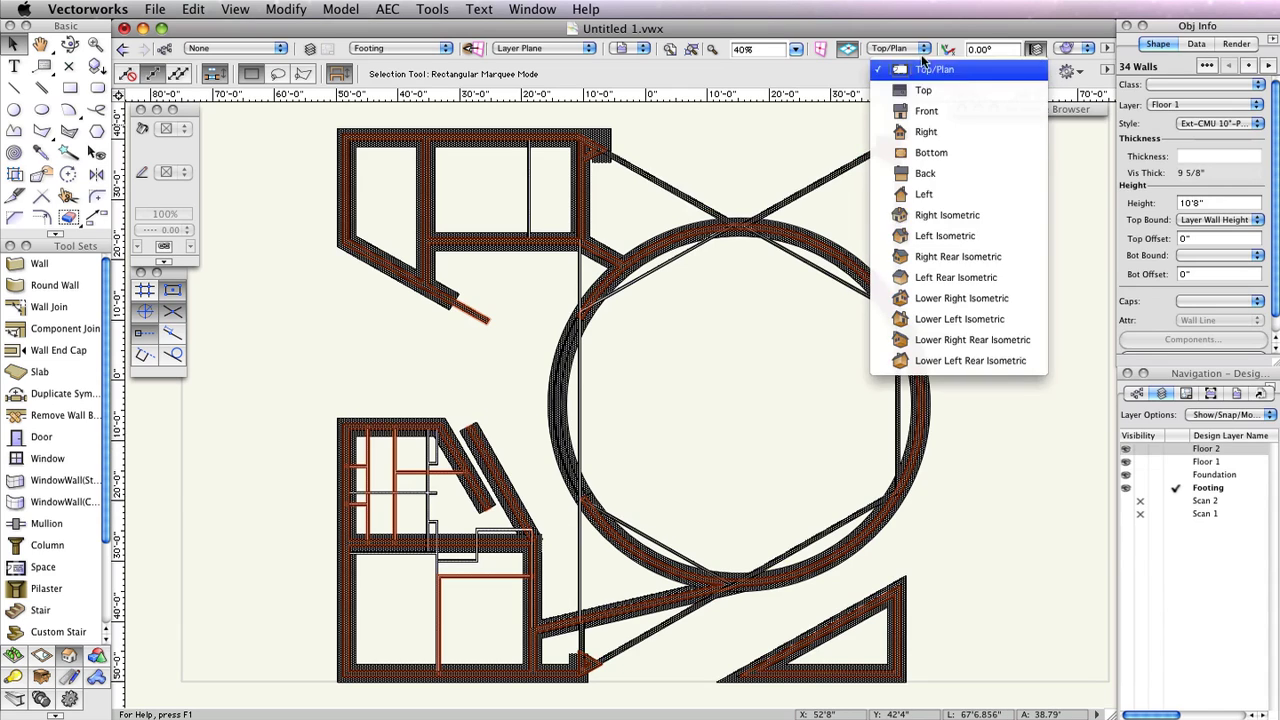
{"action": "left_click", "coordinate": [969, 214]}
{"action": "left_click", "coordinate": [958, 201]}
{"action": "middle_click_drag", "start_coordinate": [965, 215], "coordinate": [981, 280]}
{"action": "left_click", "coordinate": [1068, 47]}
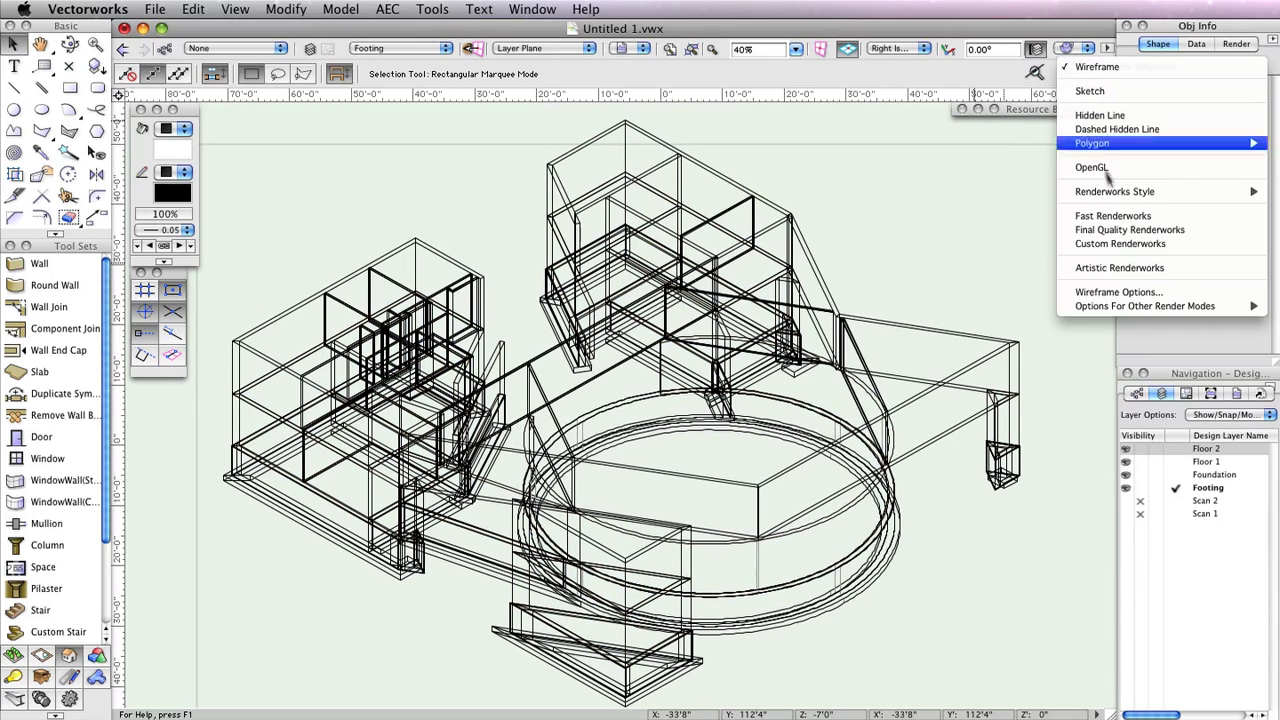
{"action": "left_click", "coordinate": [1121, 172]}
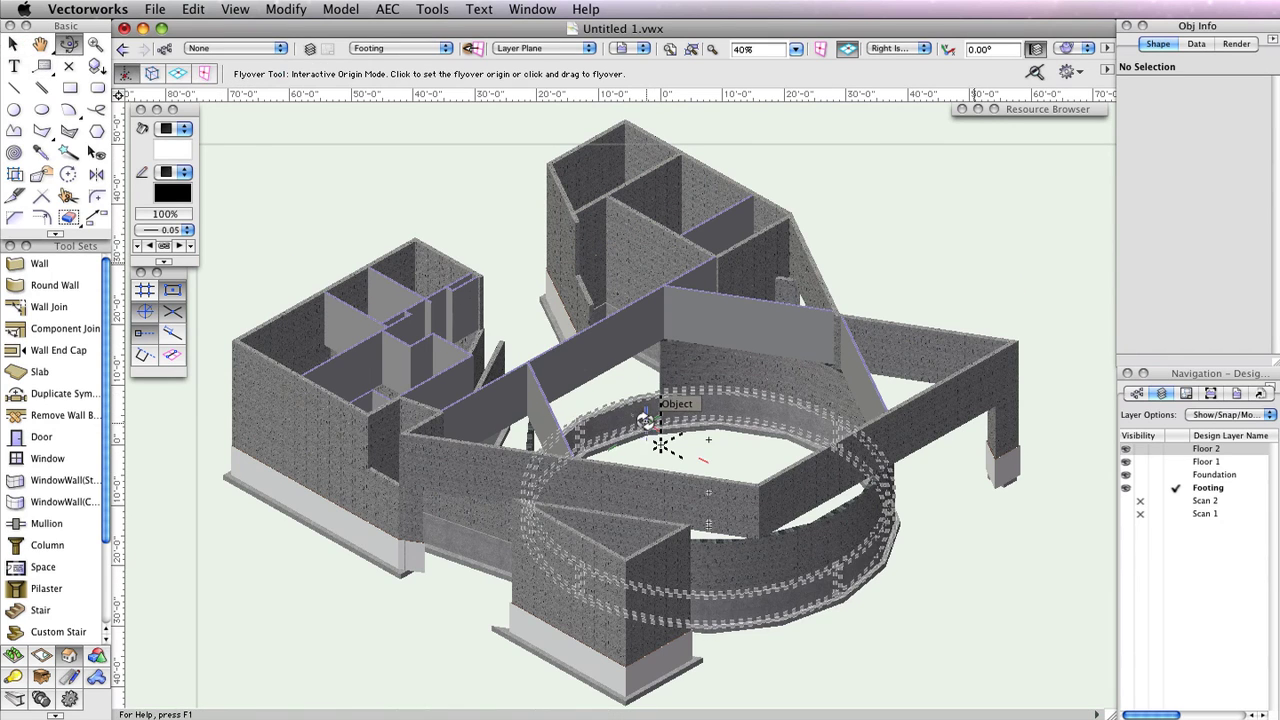
{"action": "left_click_drag", "start_coordinate": [645, 420], "coordinate": [843, 460]}
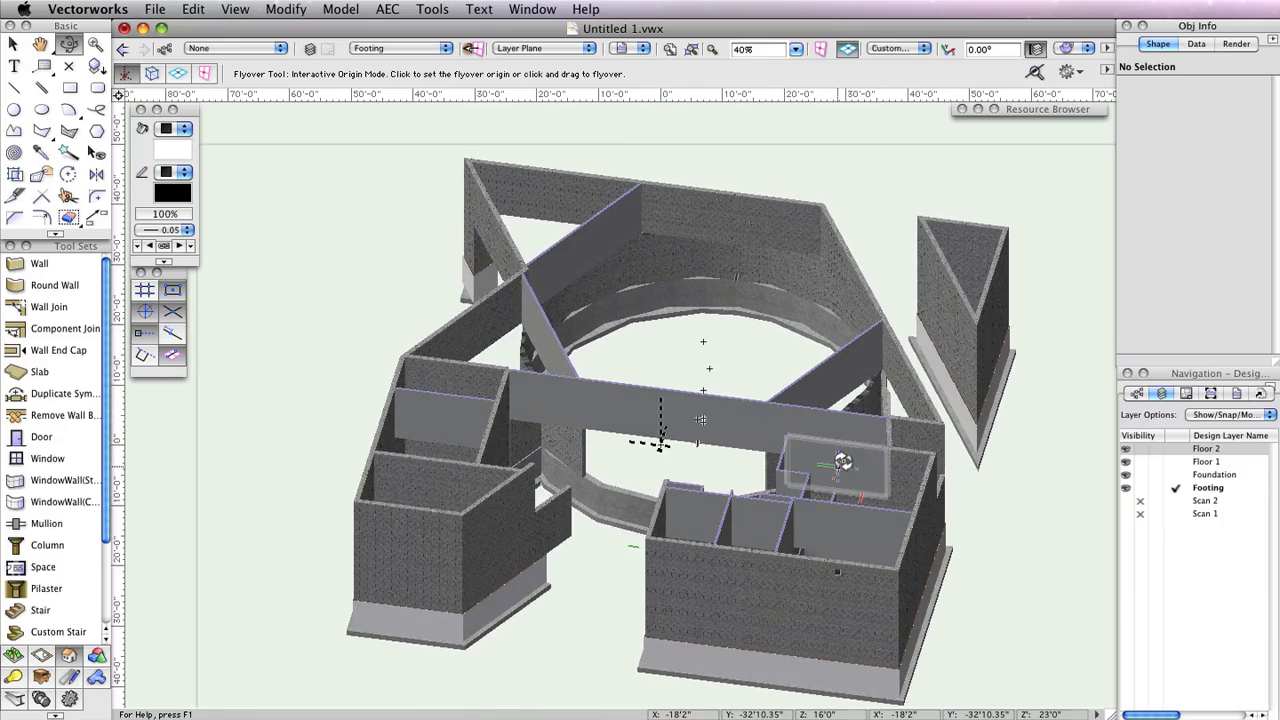
{"action": "key", "text": "F5"}
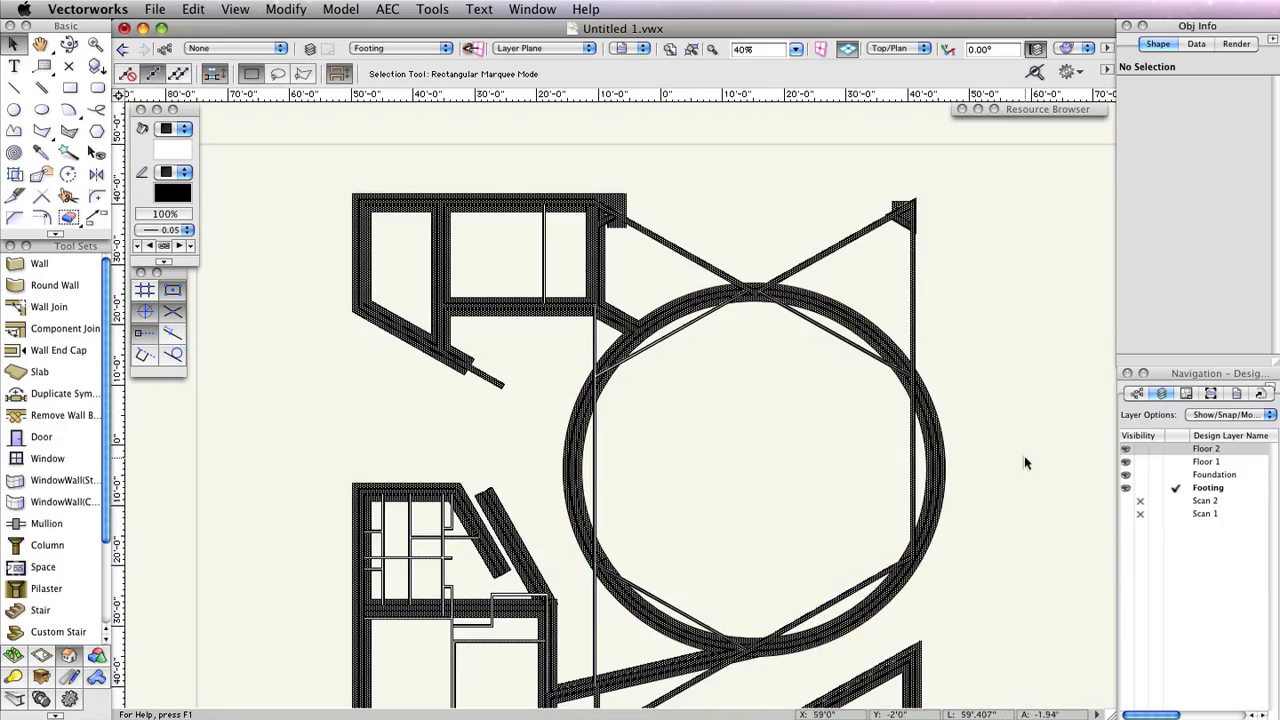